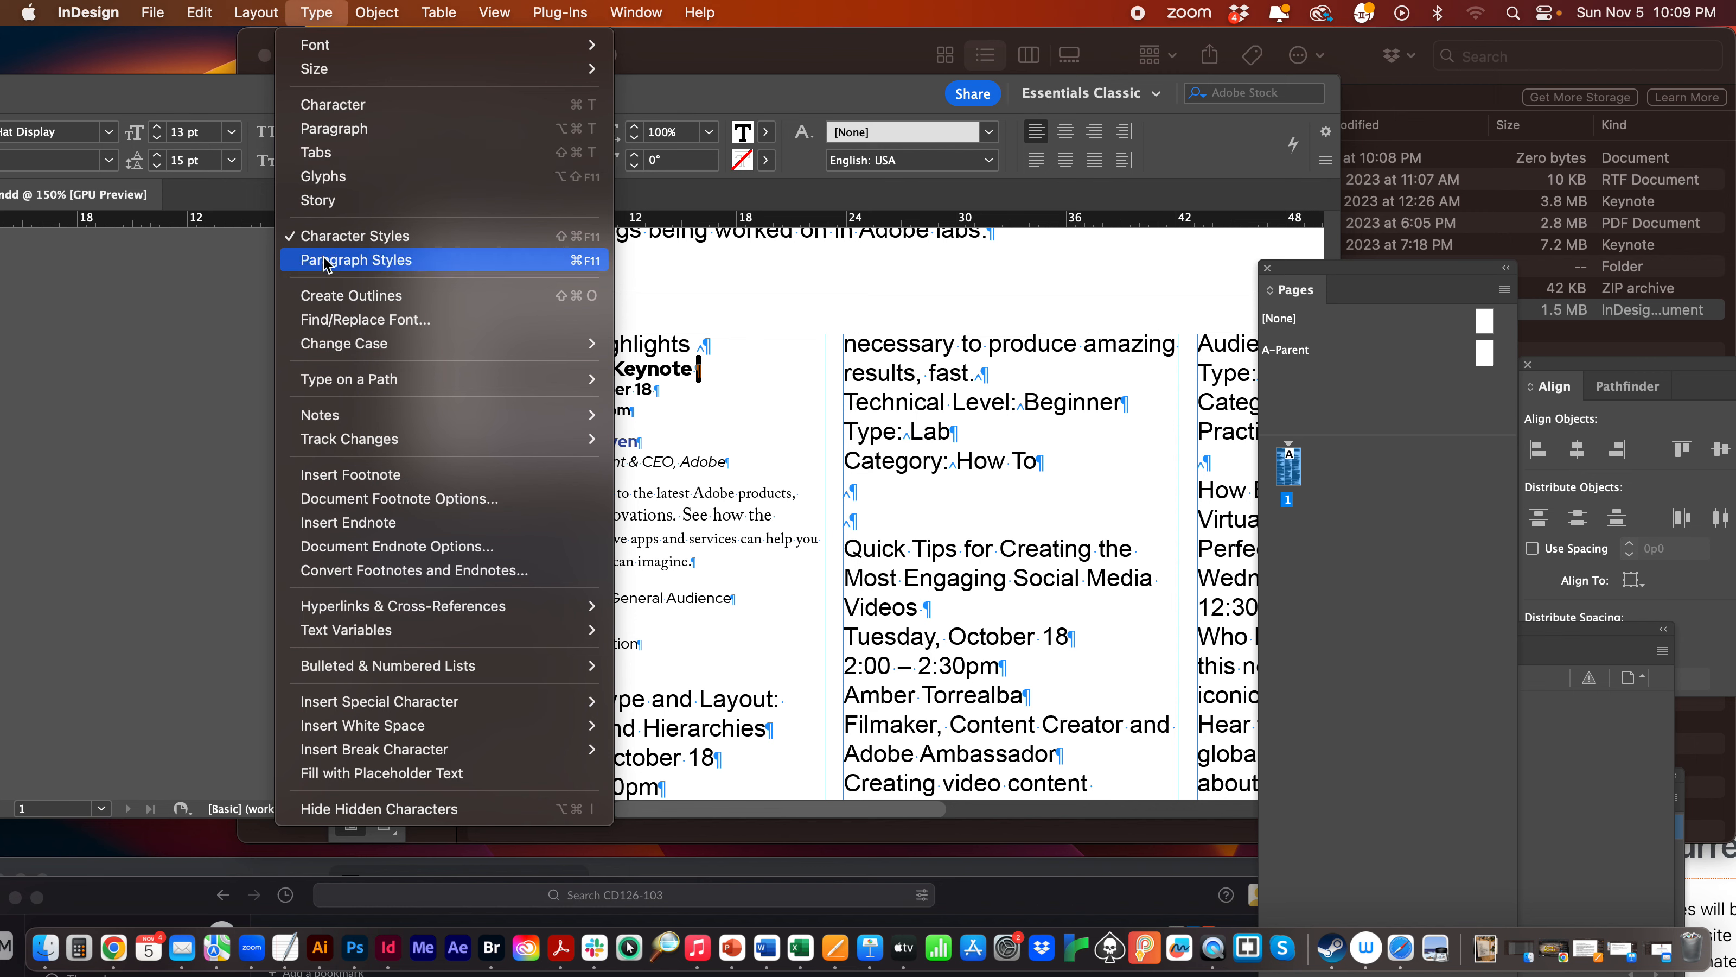
Show the Paragraph Styles panel and arrange it, the tools and the Character Styles panel beside the page, clear of the text.
click(356, 260)
drag(1151, 720, 119, 460)
drag(365, 366, 34, 313)
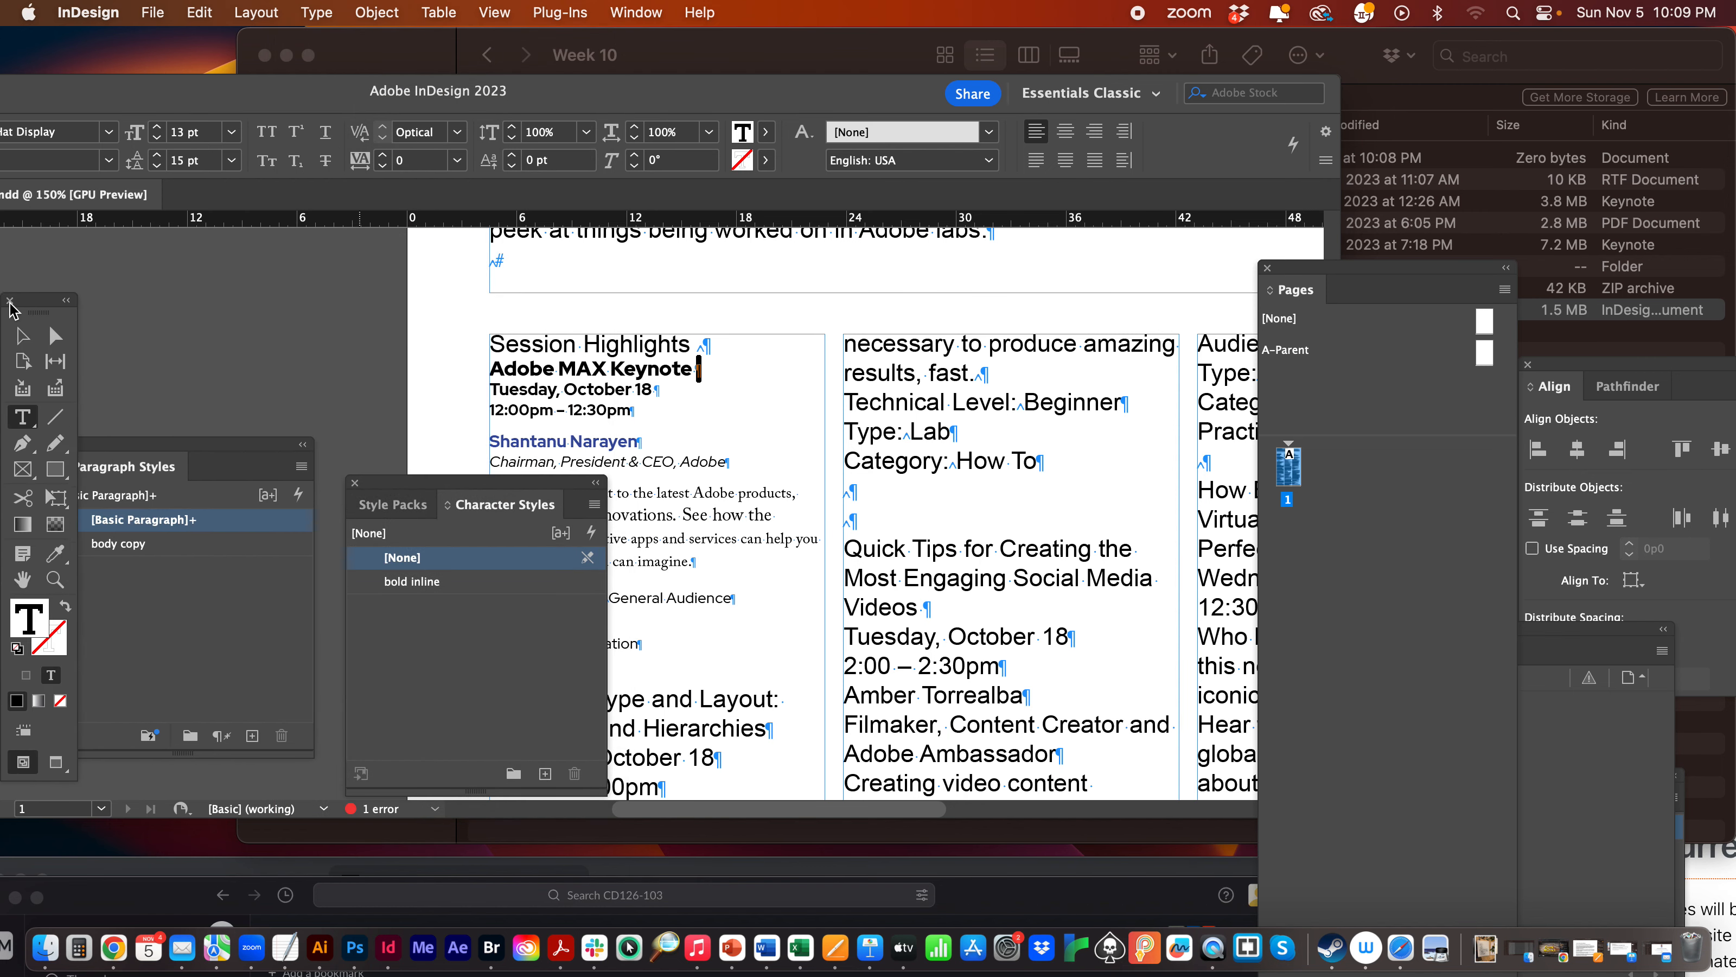
drag(468, 496, 176, 594)
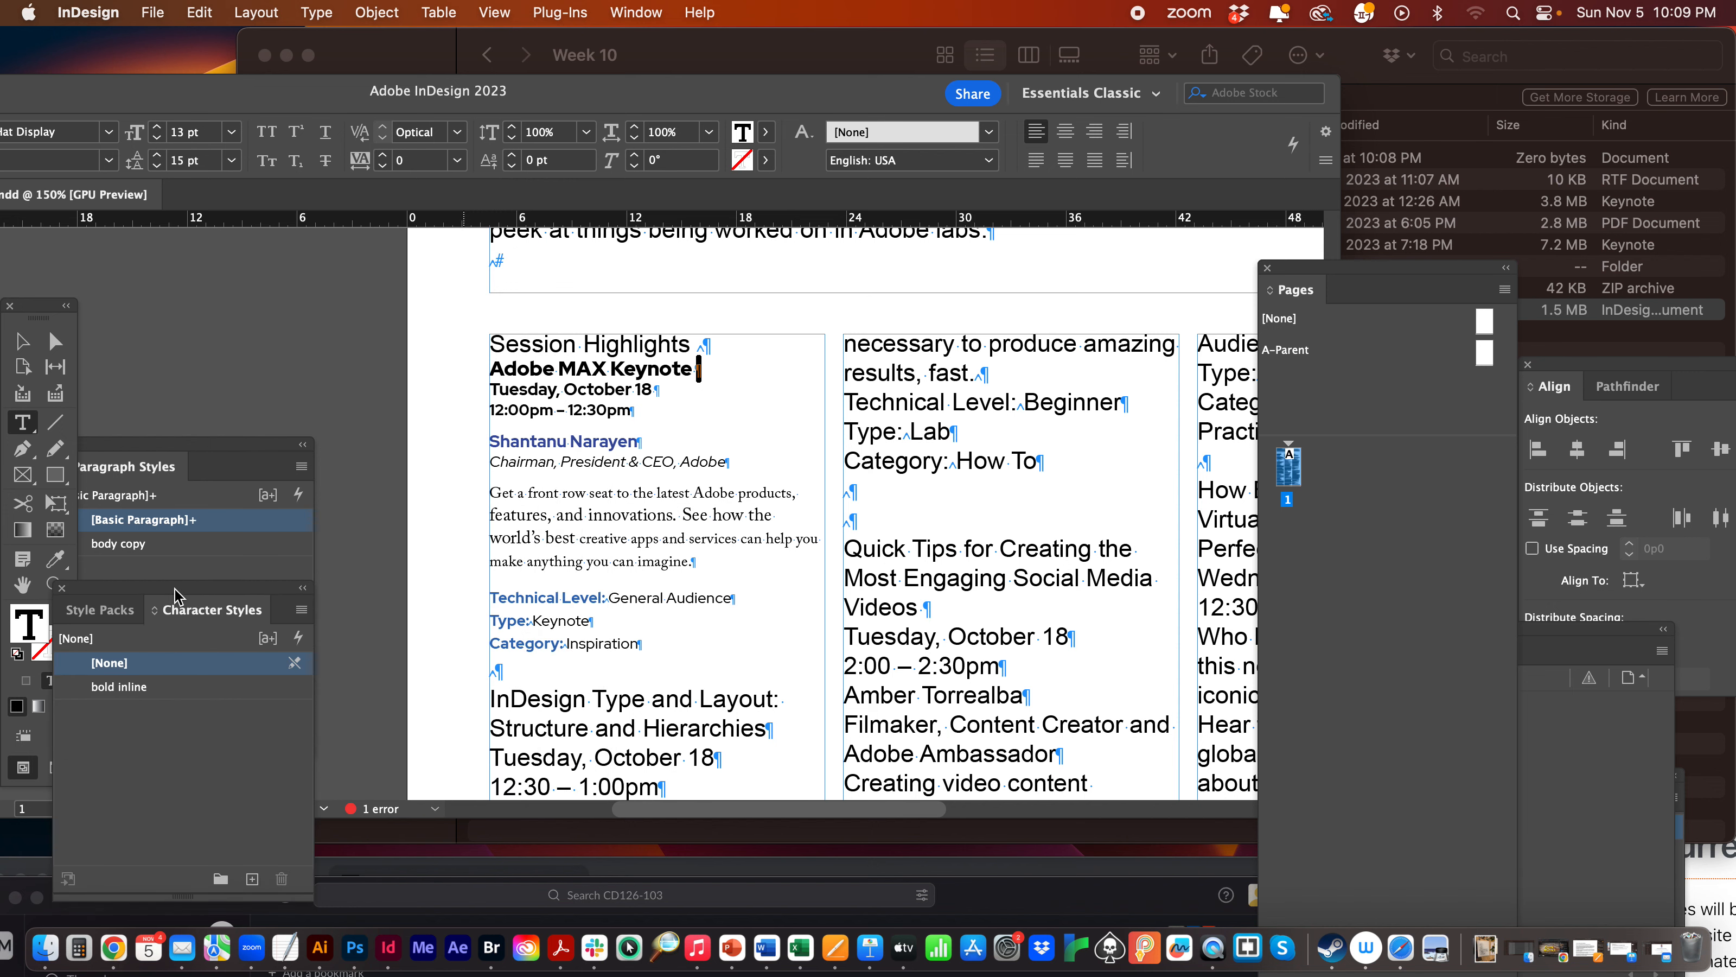
Set the space after the "Session Highlights" heading to 1p1 and move the Paragraph panel clear of the text columns.
drag(490, 345, 711, 344)
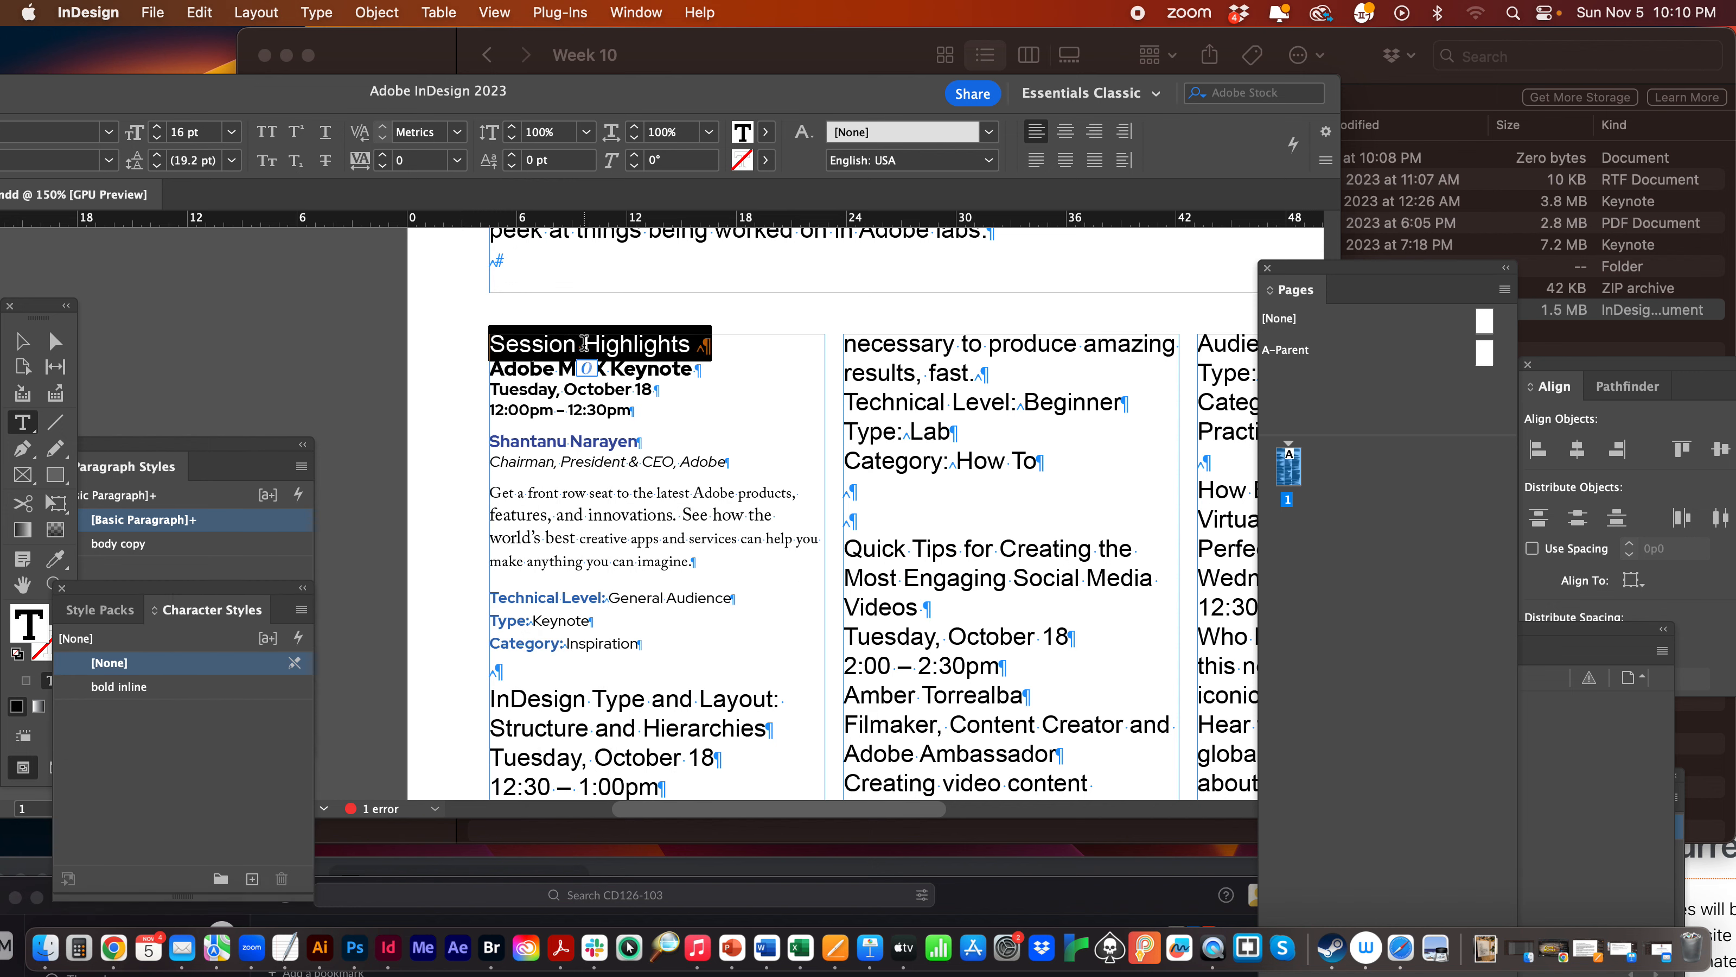
click(316, 13)
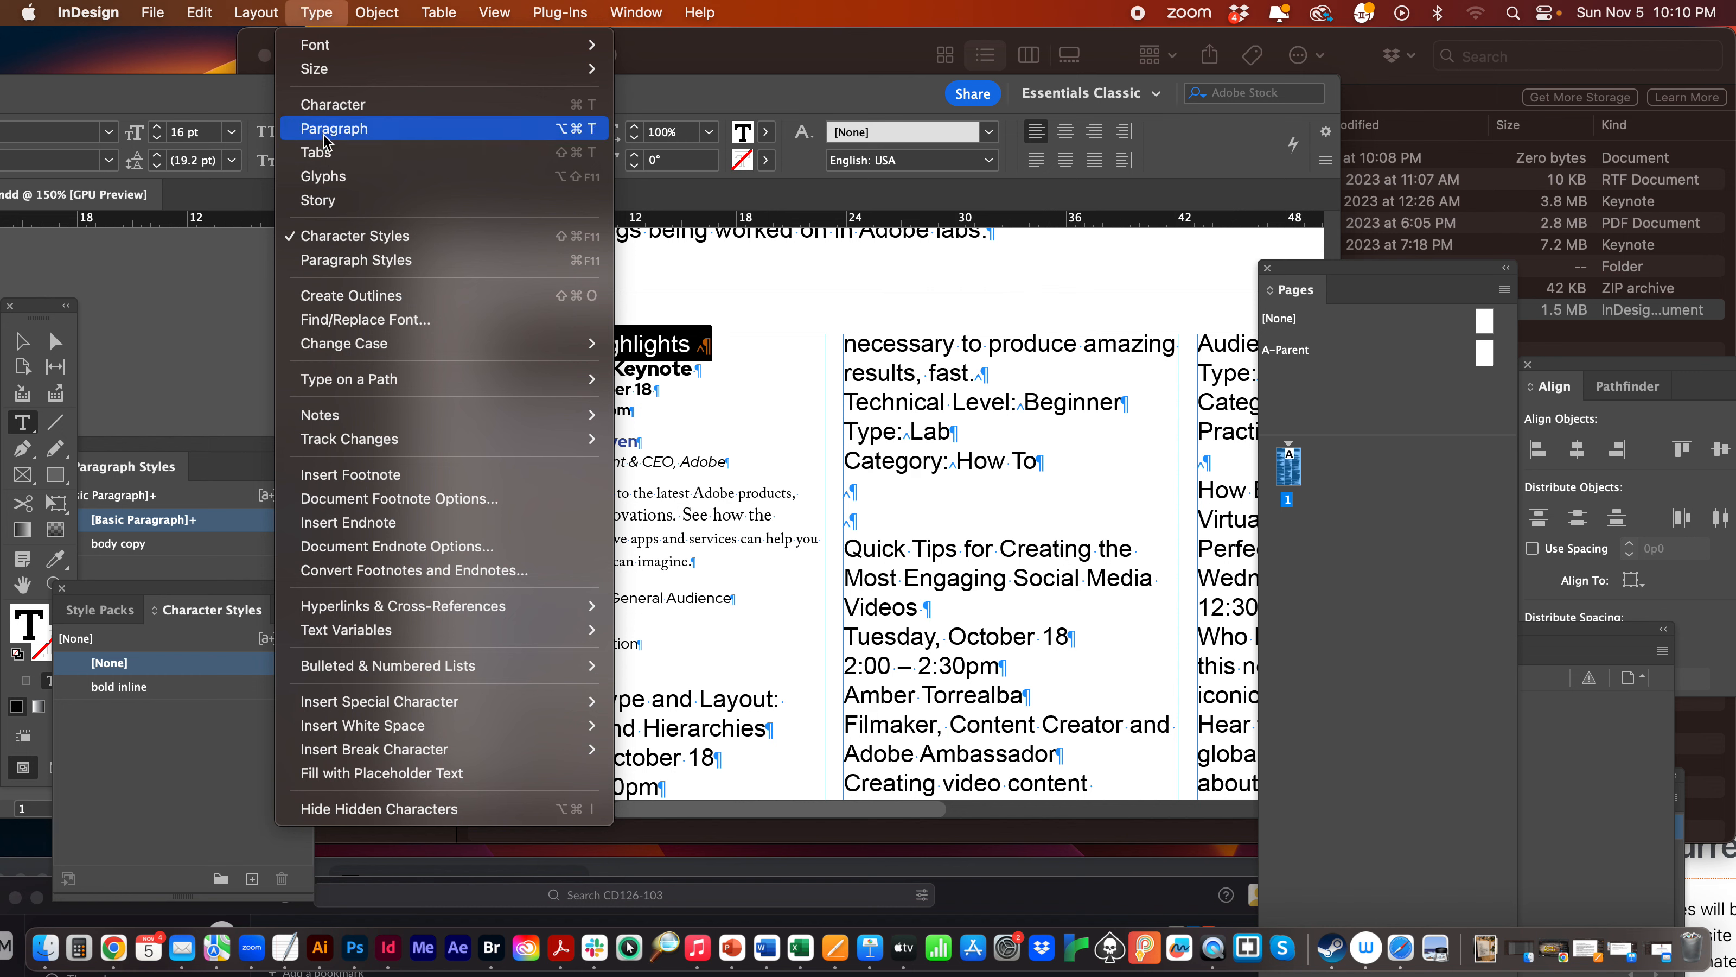
click(342, 129)
click(610, 427)
click(610, 430)
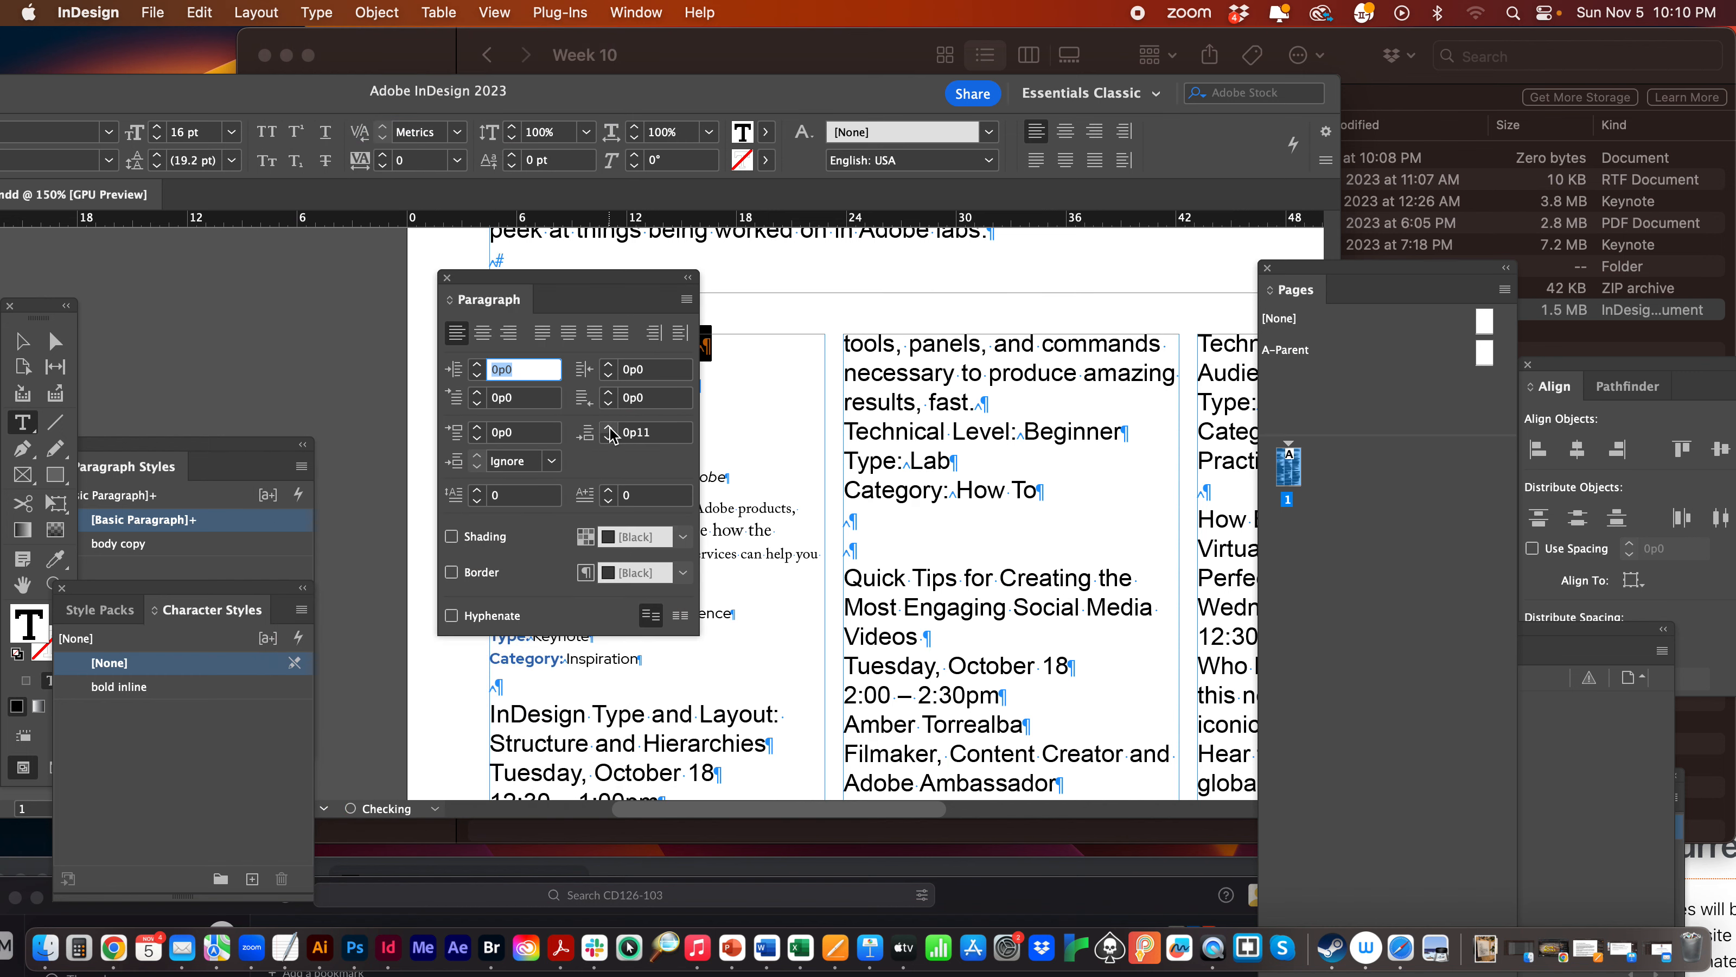
drag(540, 277, 1416, 586)
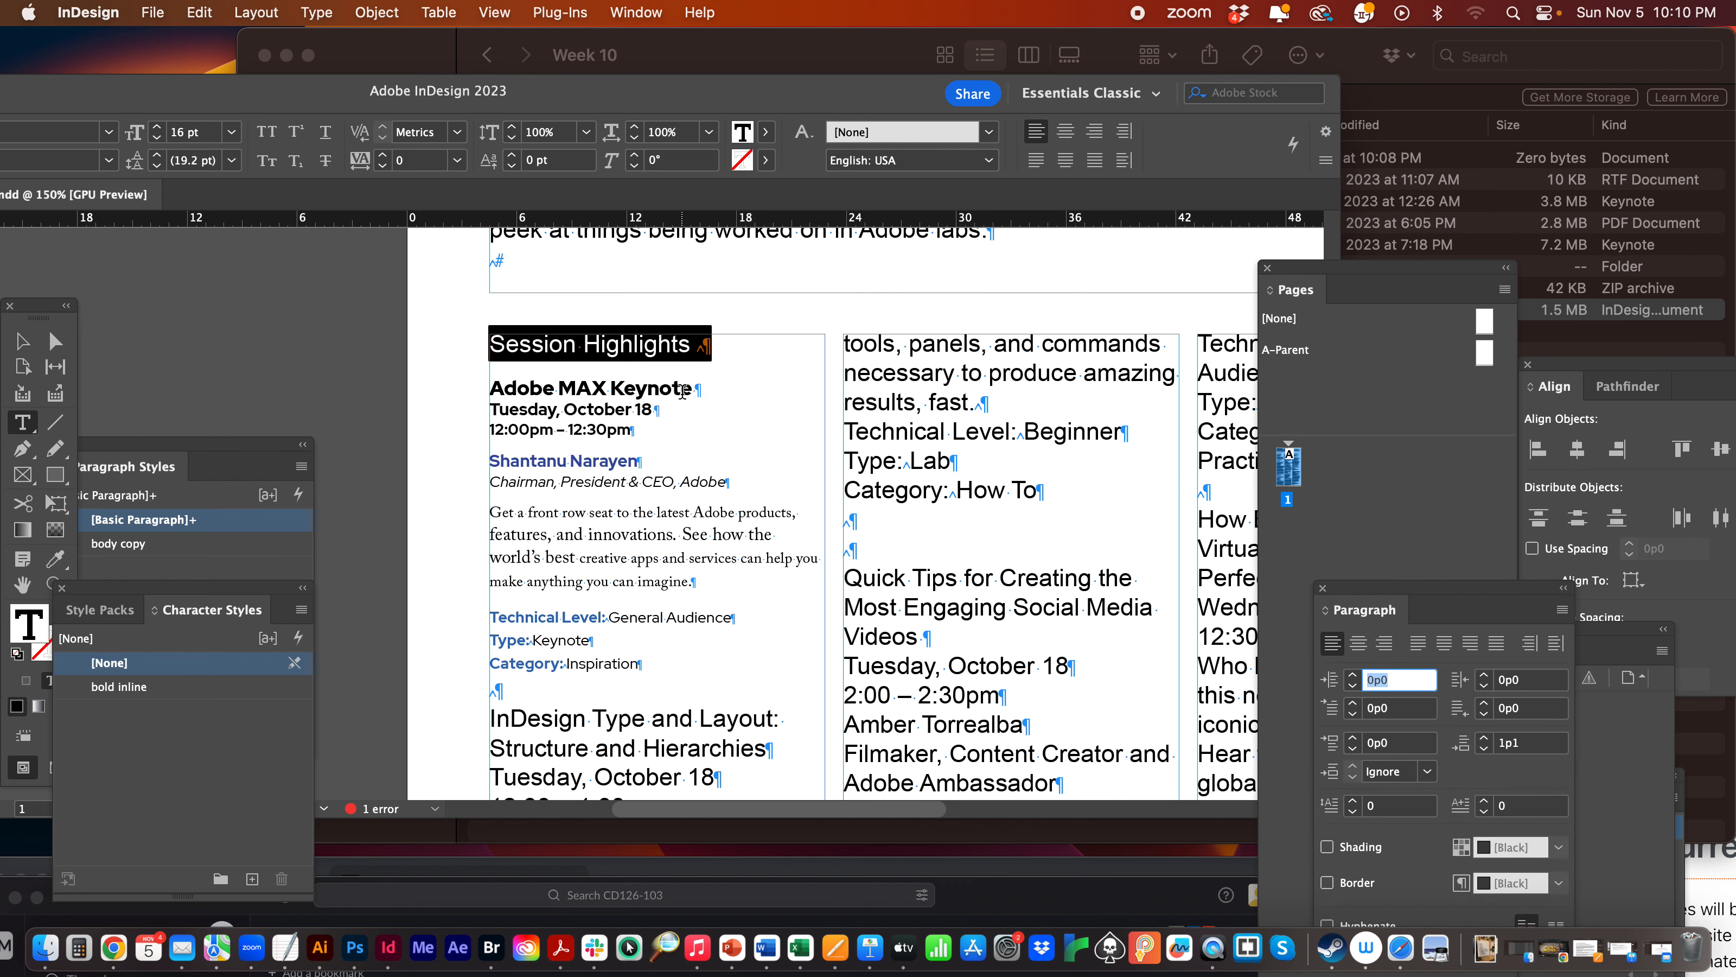
click(752, 456)
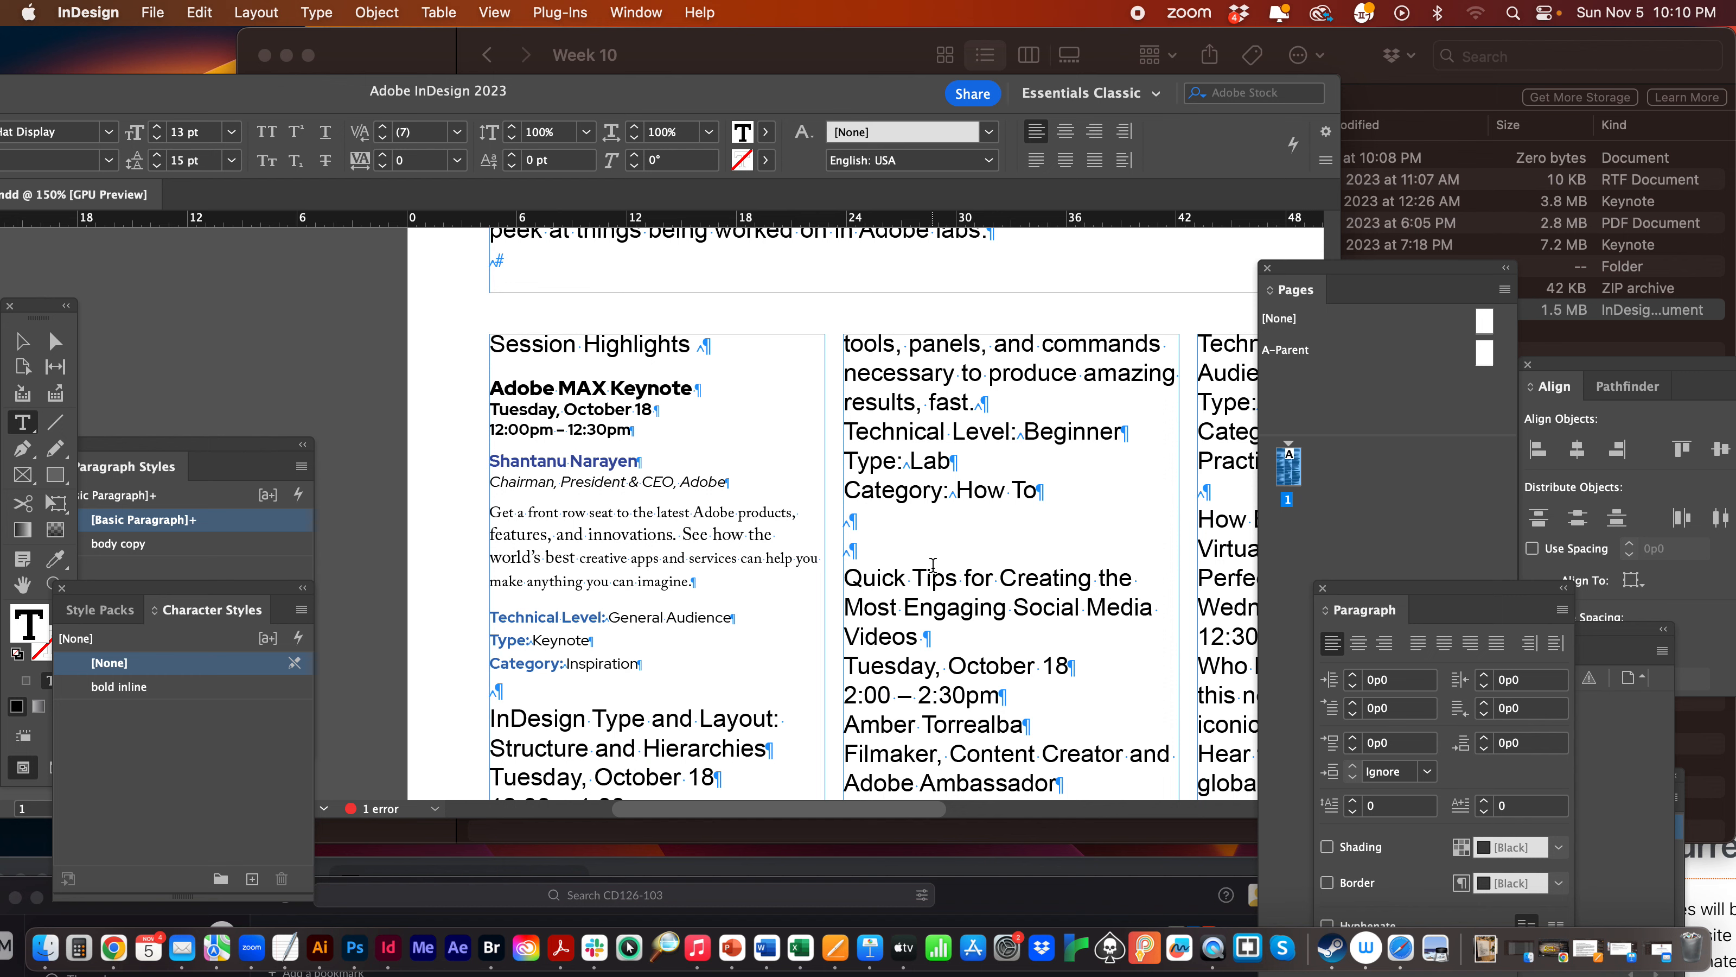
Hide the hidden characters in the document and show them again.
click(316, 13)
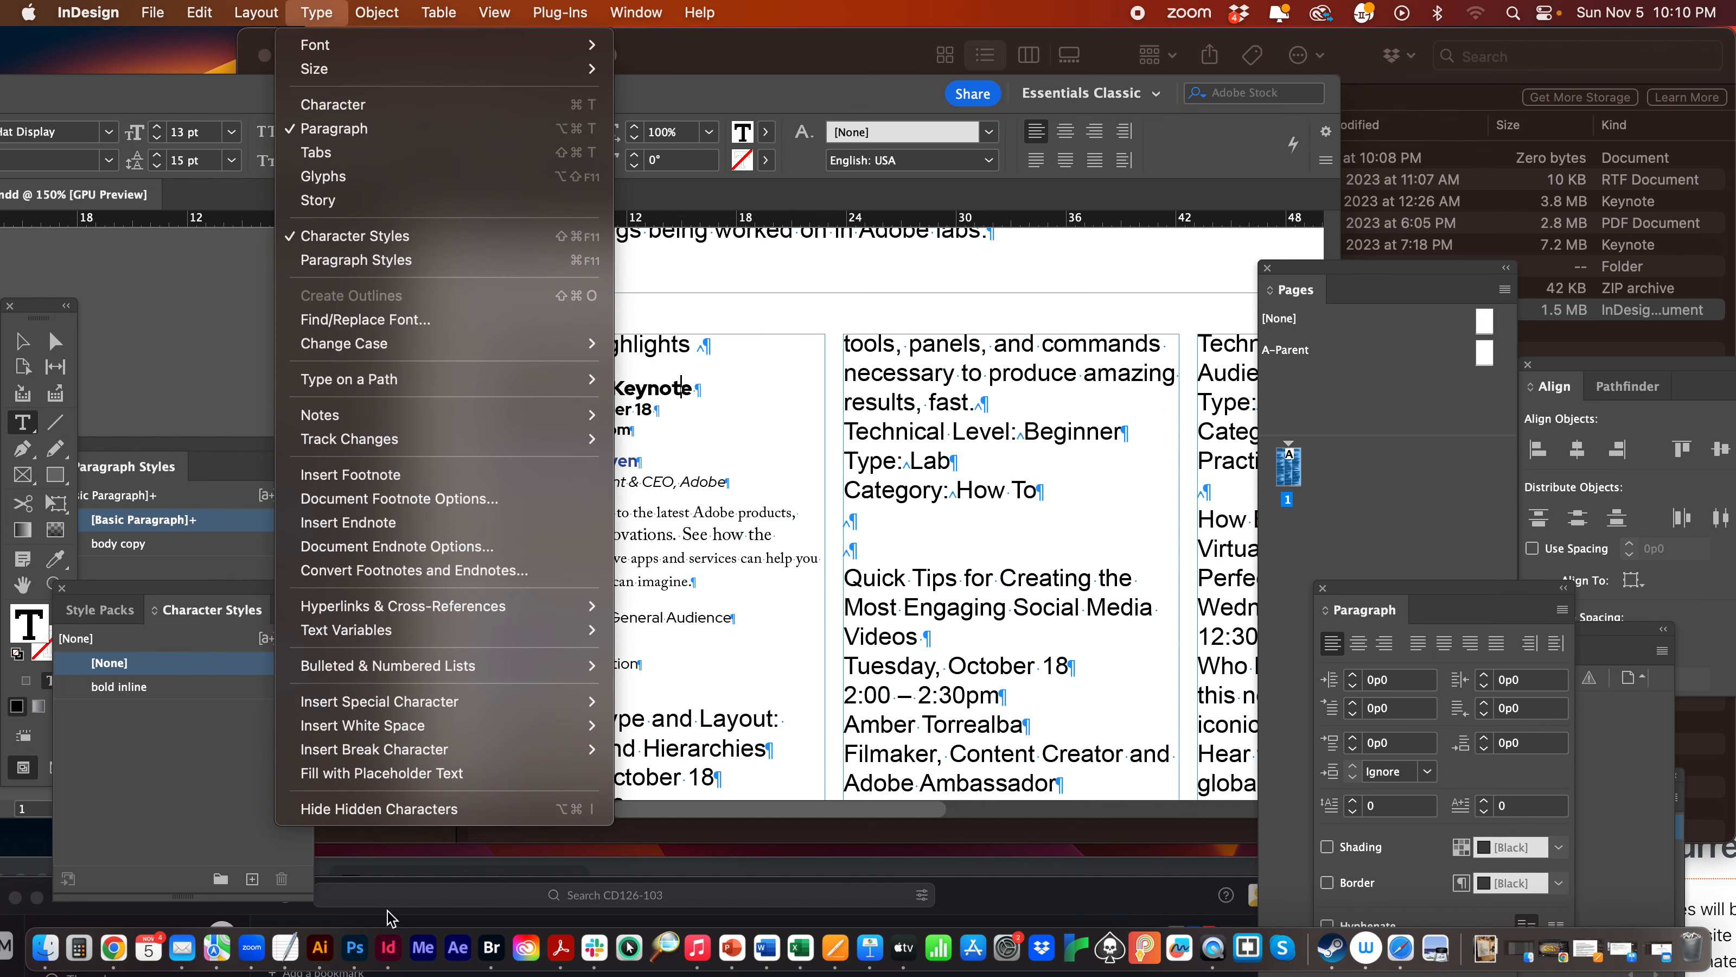
click(396, 809)
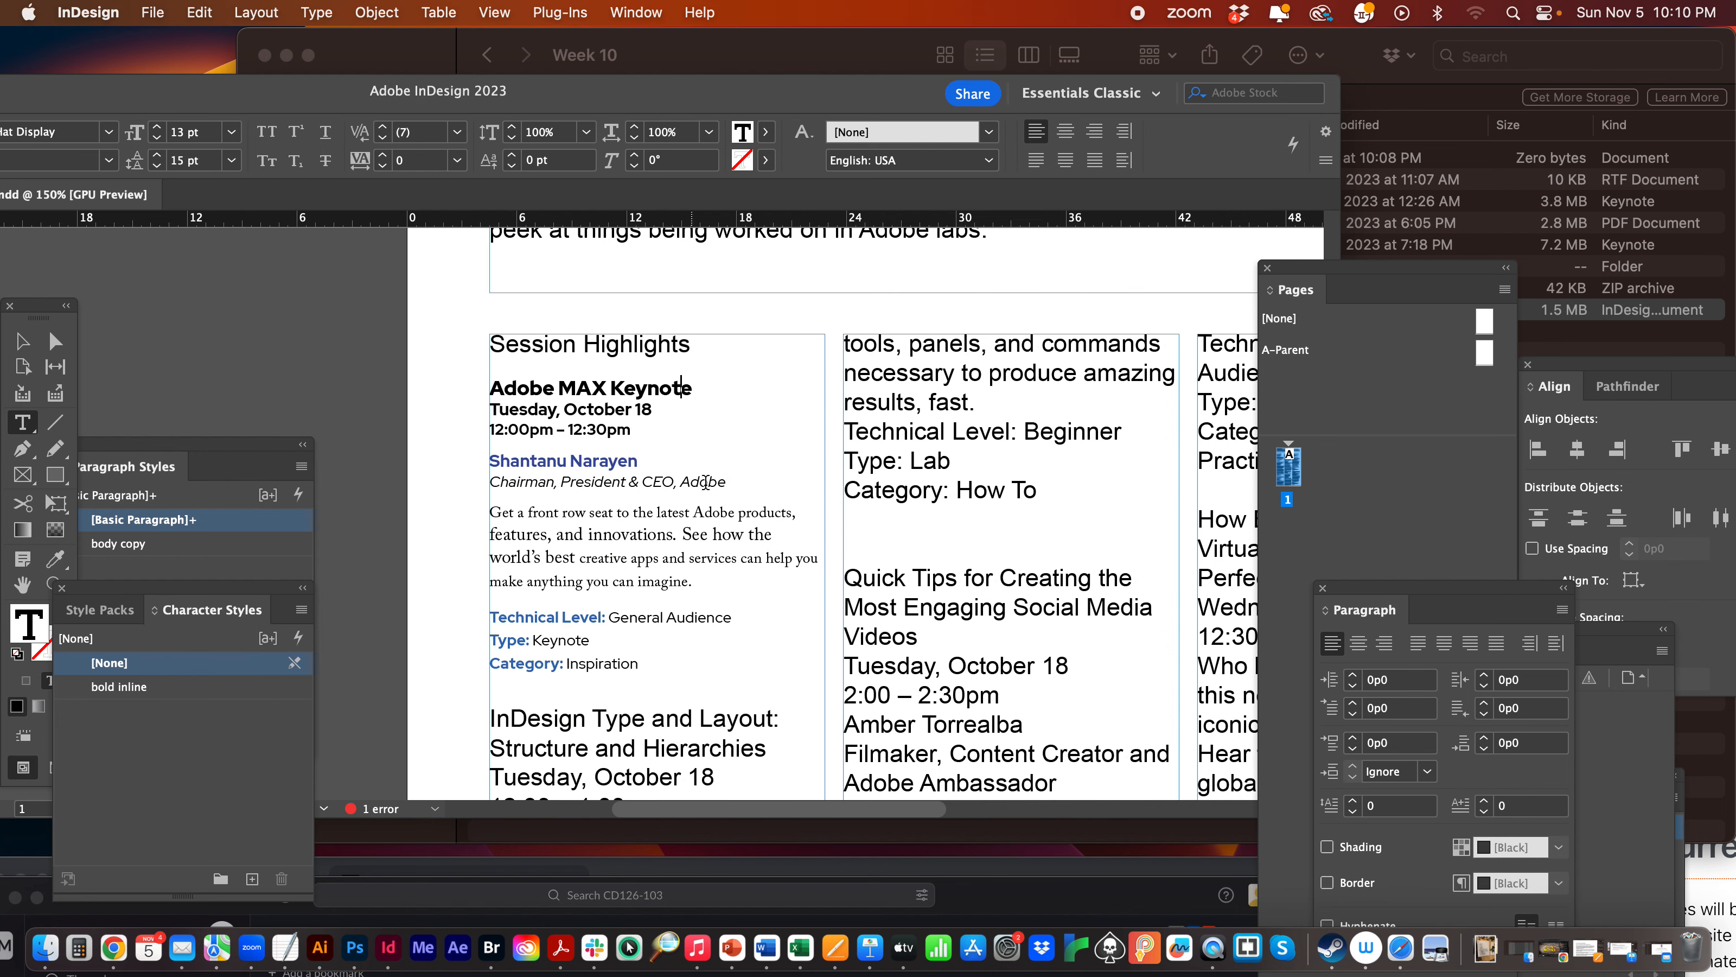
click(320, 13)
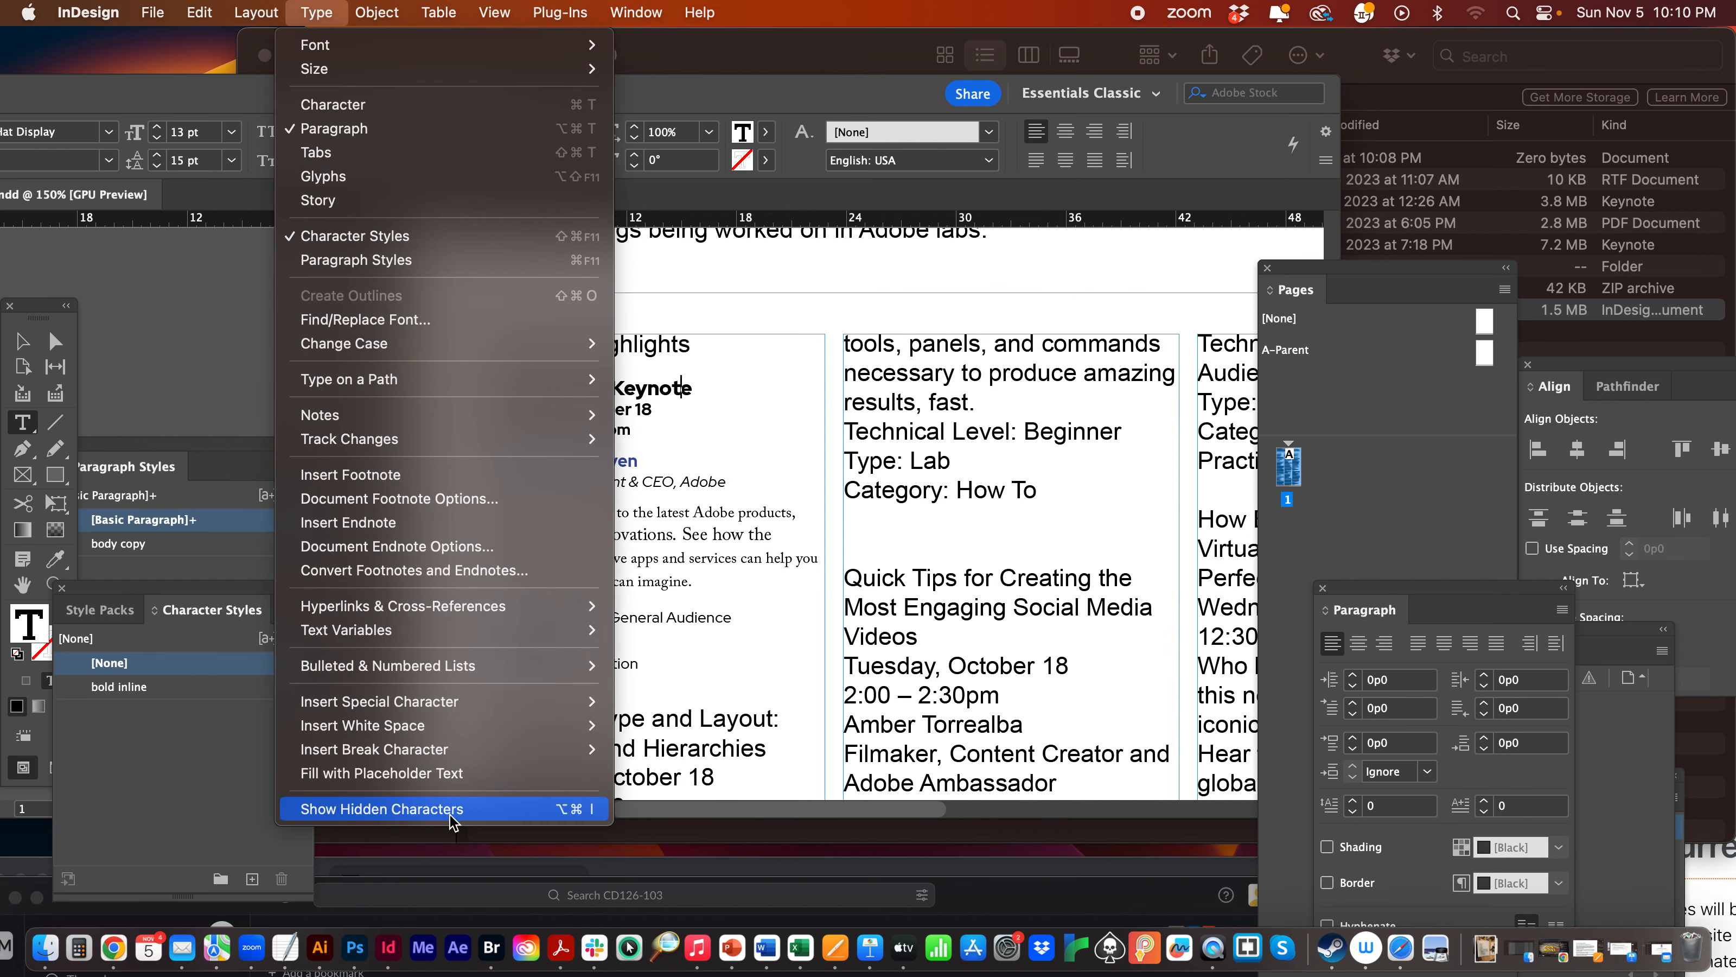
click(342, 810)
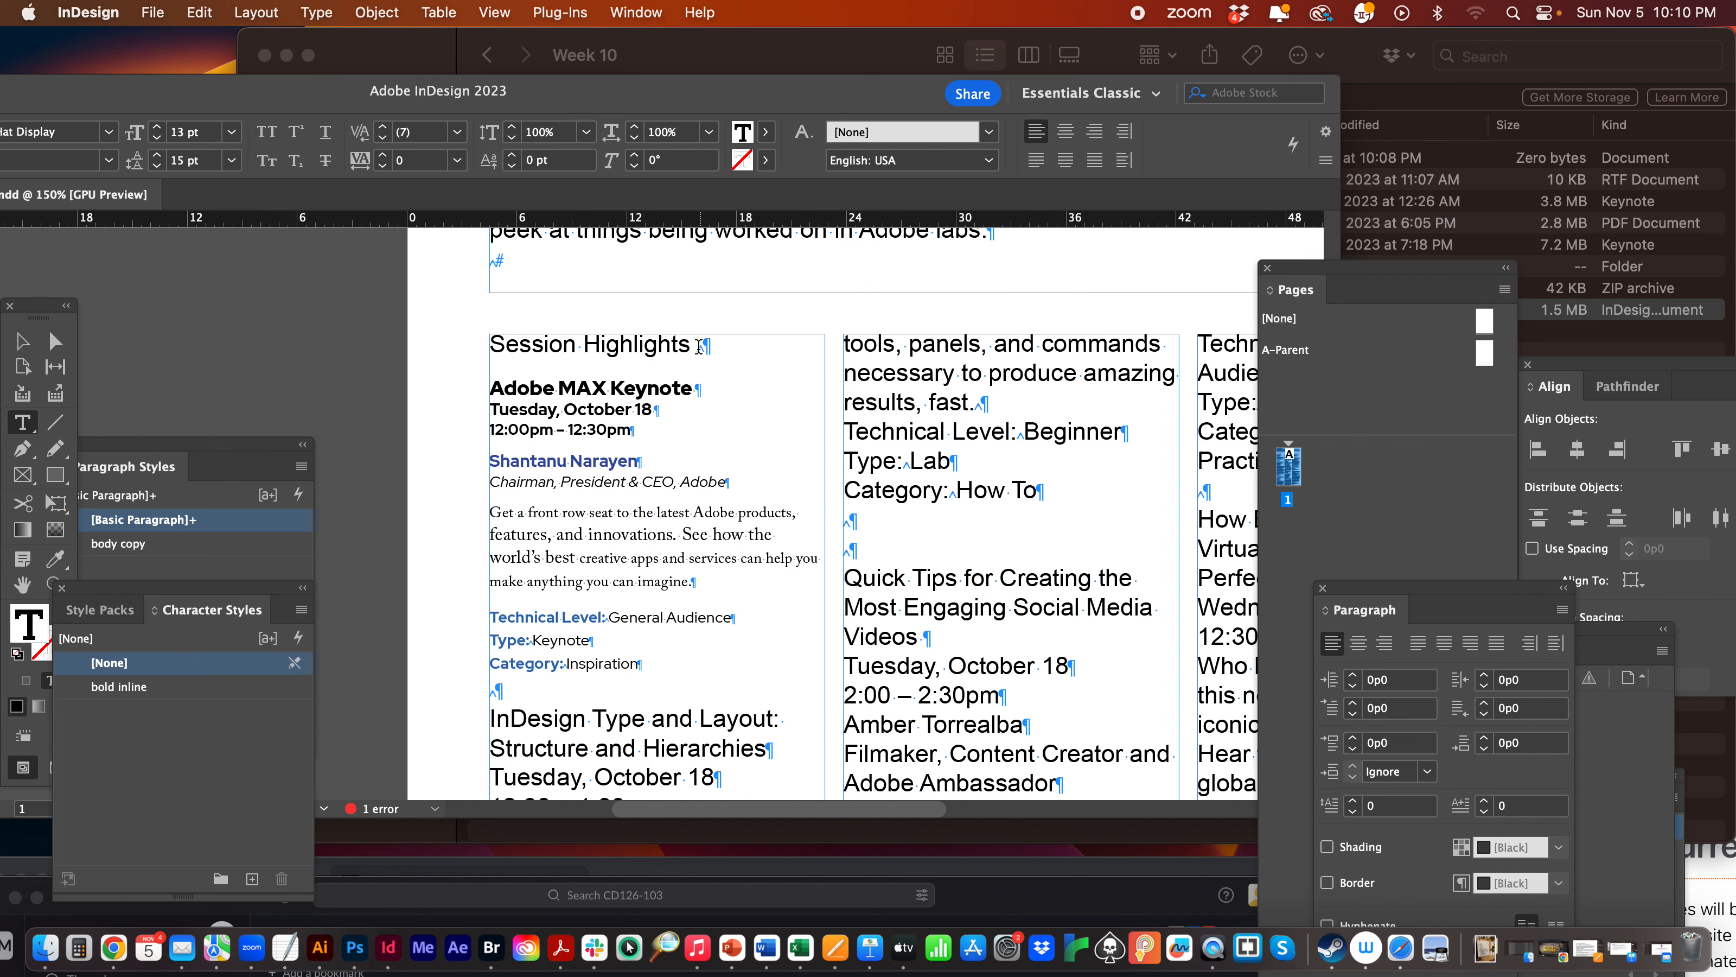
Delete the empty paragraphs above "Quick Tips for Creating the Most Engaging Social Media Videos" and above "InDesign Type and Layout".
click(616, 409)
drag(848, 517, 864, 547)
key(BackSpace)
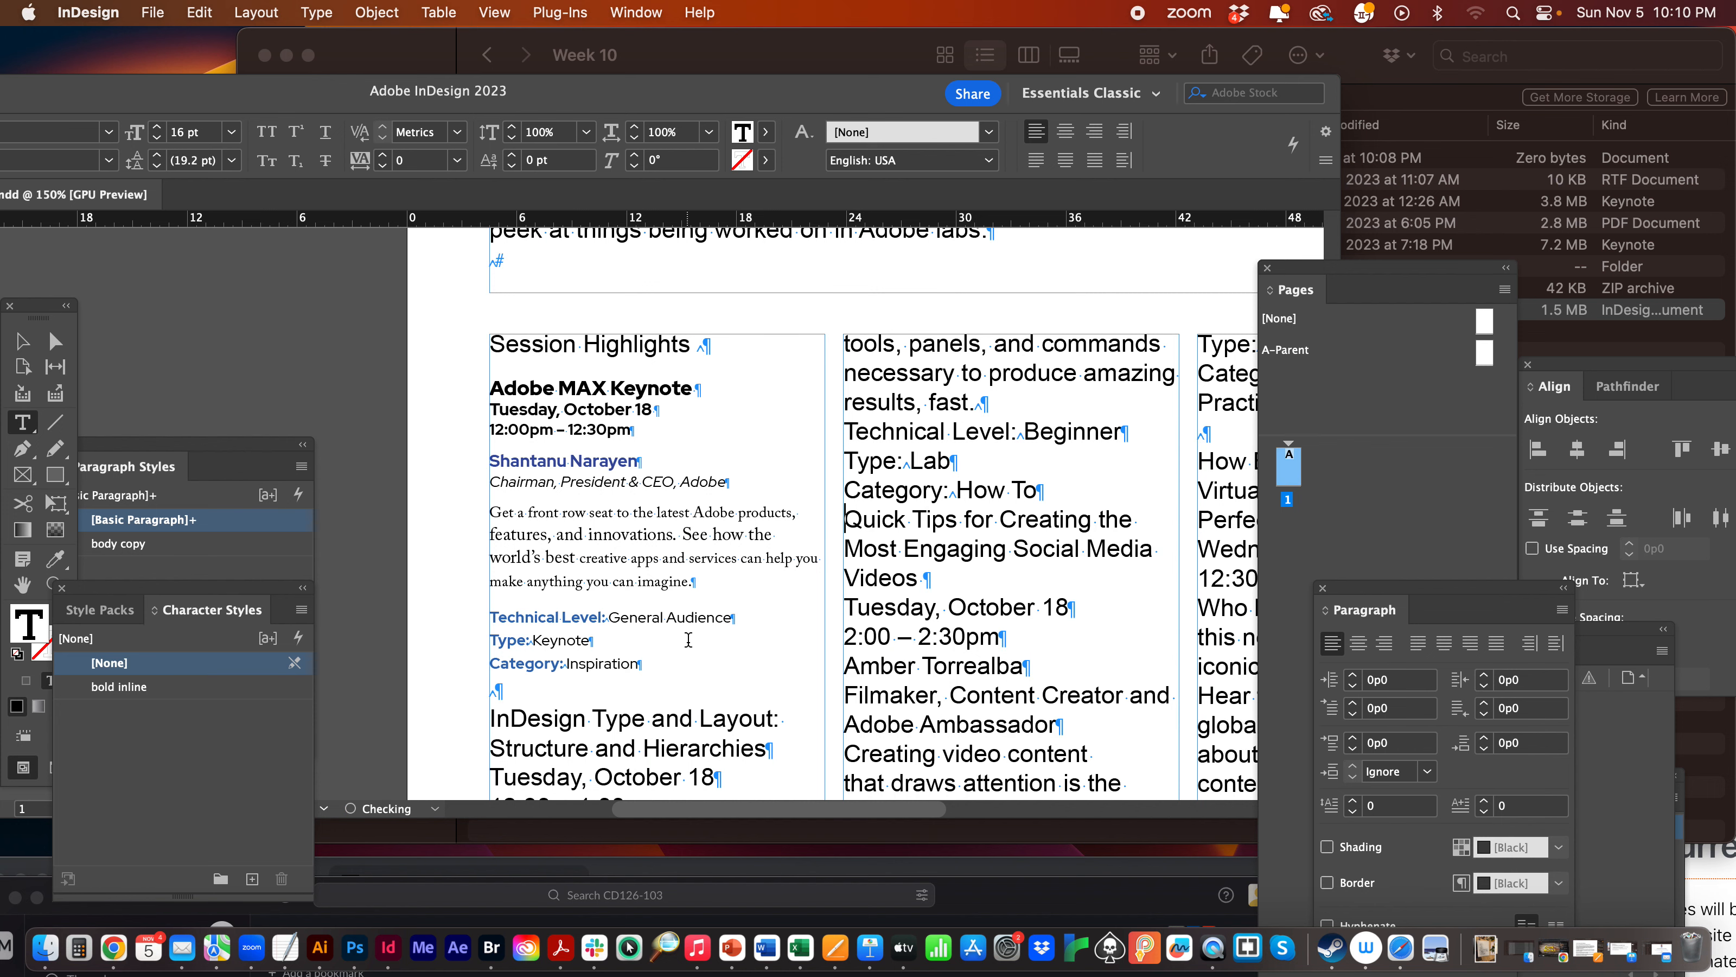
drag(490, 687, 510, 688)
key(BackSpace)
Delete the empty paragraphs above "Photoshop for Beginners and Users Who Need a Refresher" and above "The Business of Design: Reinventing an Icon".
scroll(747, 528, down, 10)
scroll(747, 528, down, 5)
drag(491, 468, 534, 468)
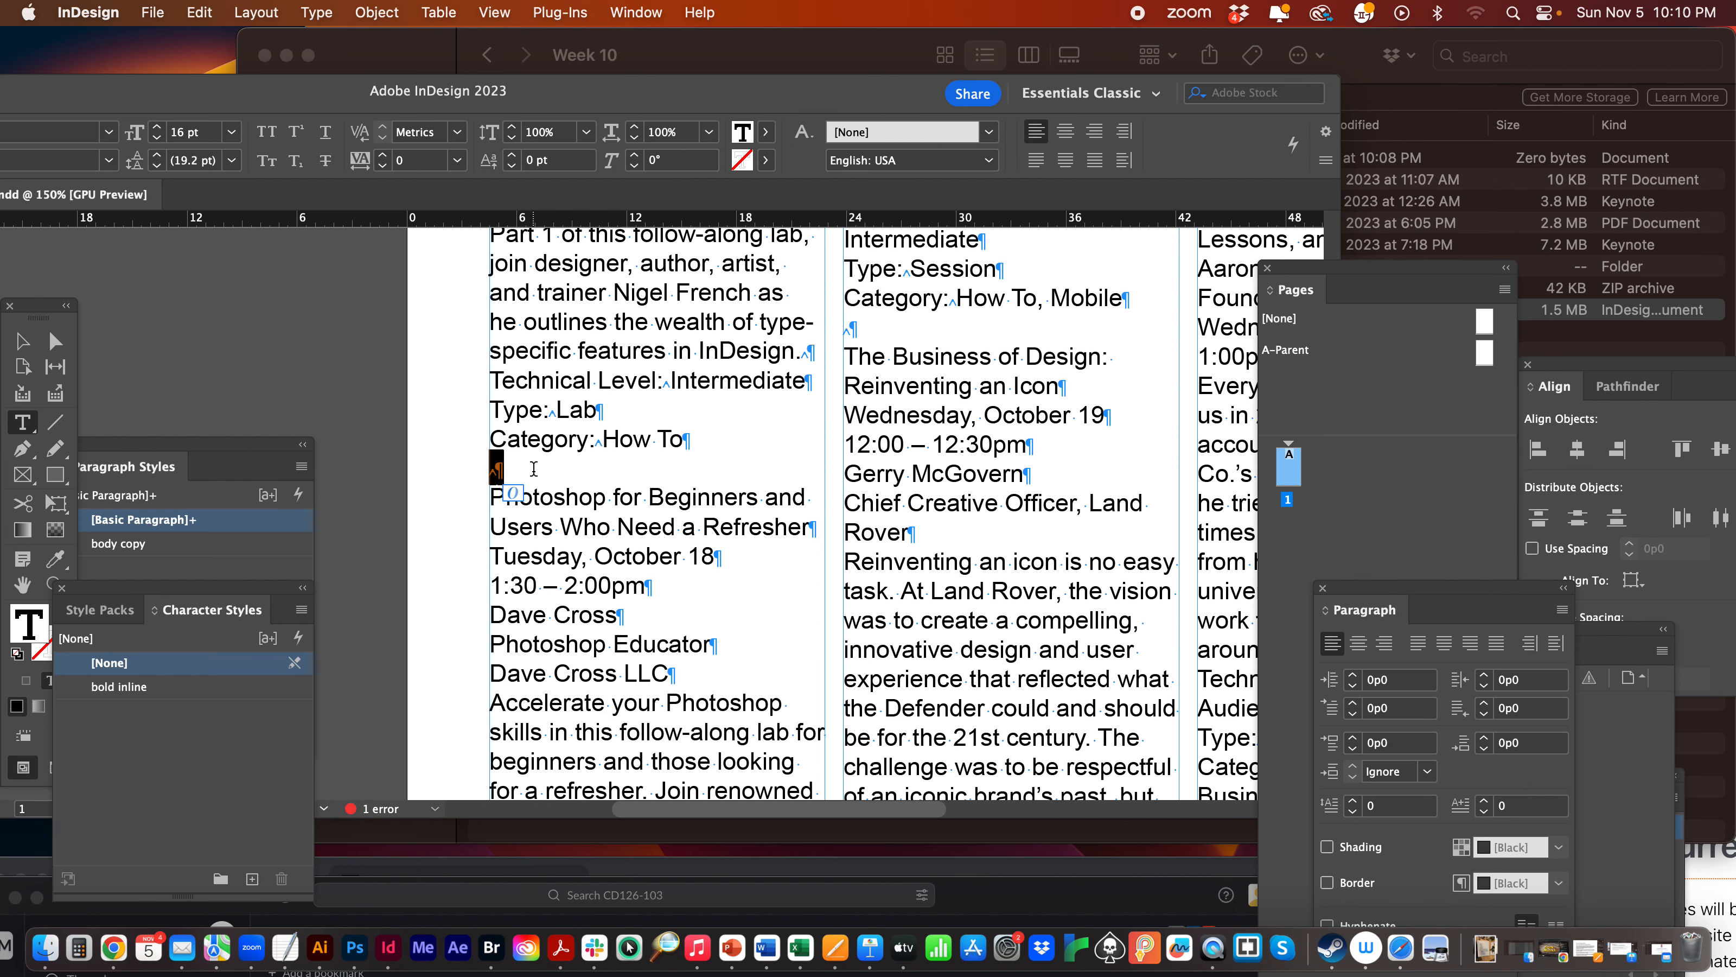
key(BackSpace)
scroll(690, 601, down, 6)
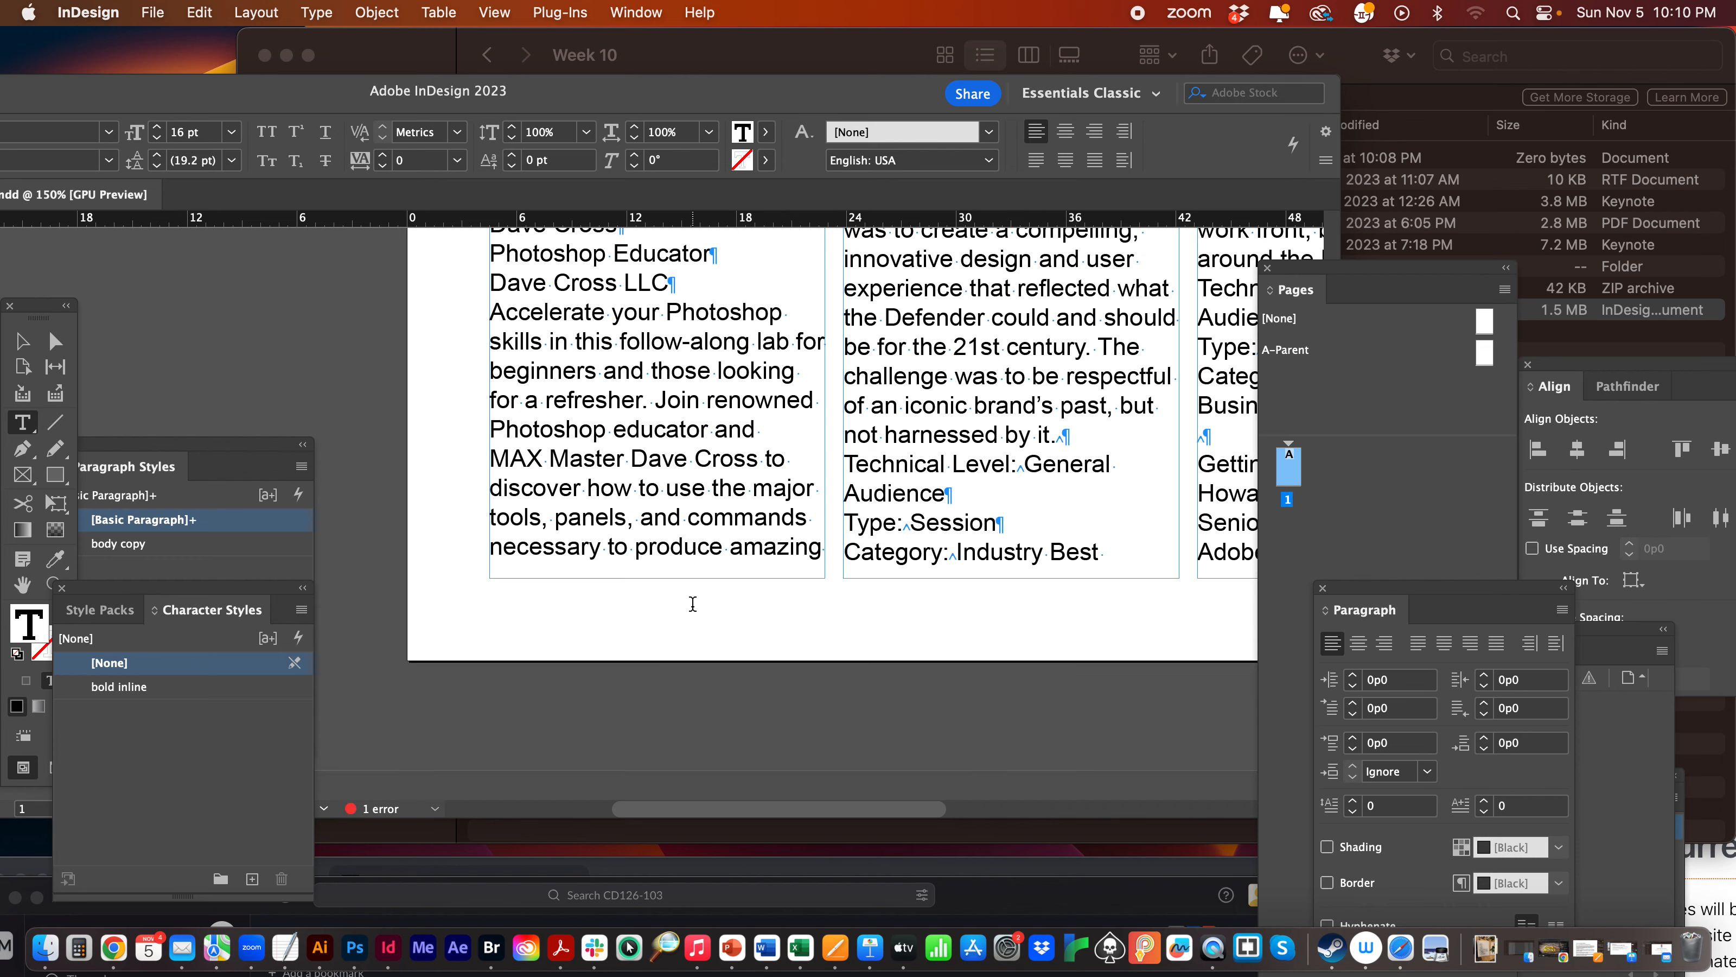
scroll(711, 600, up, 3)
scroll(711, 601, up, 10)
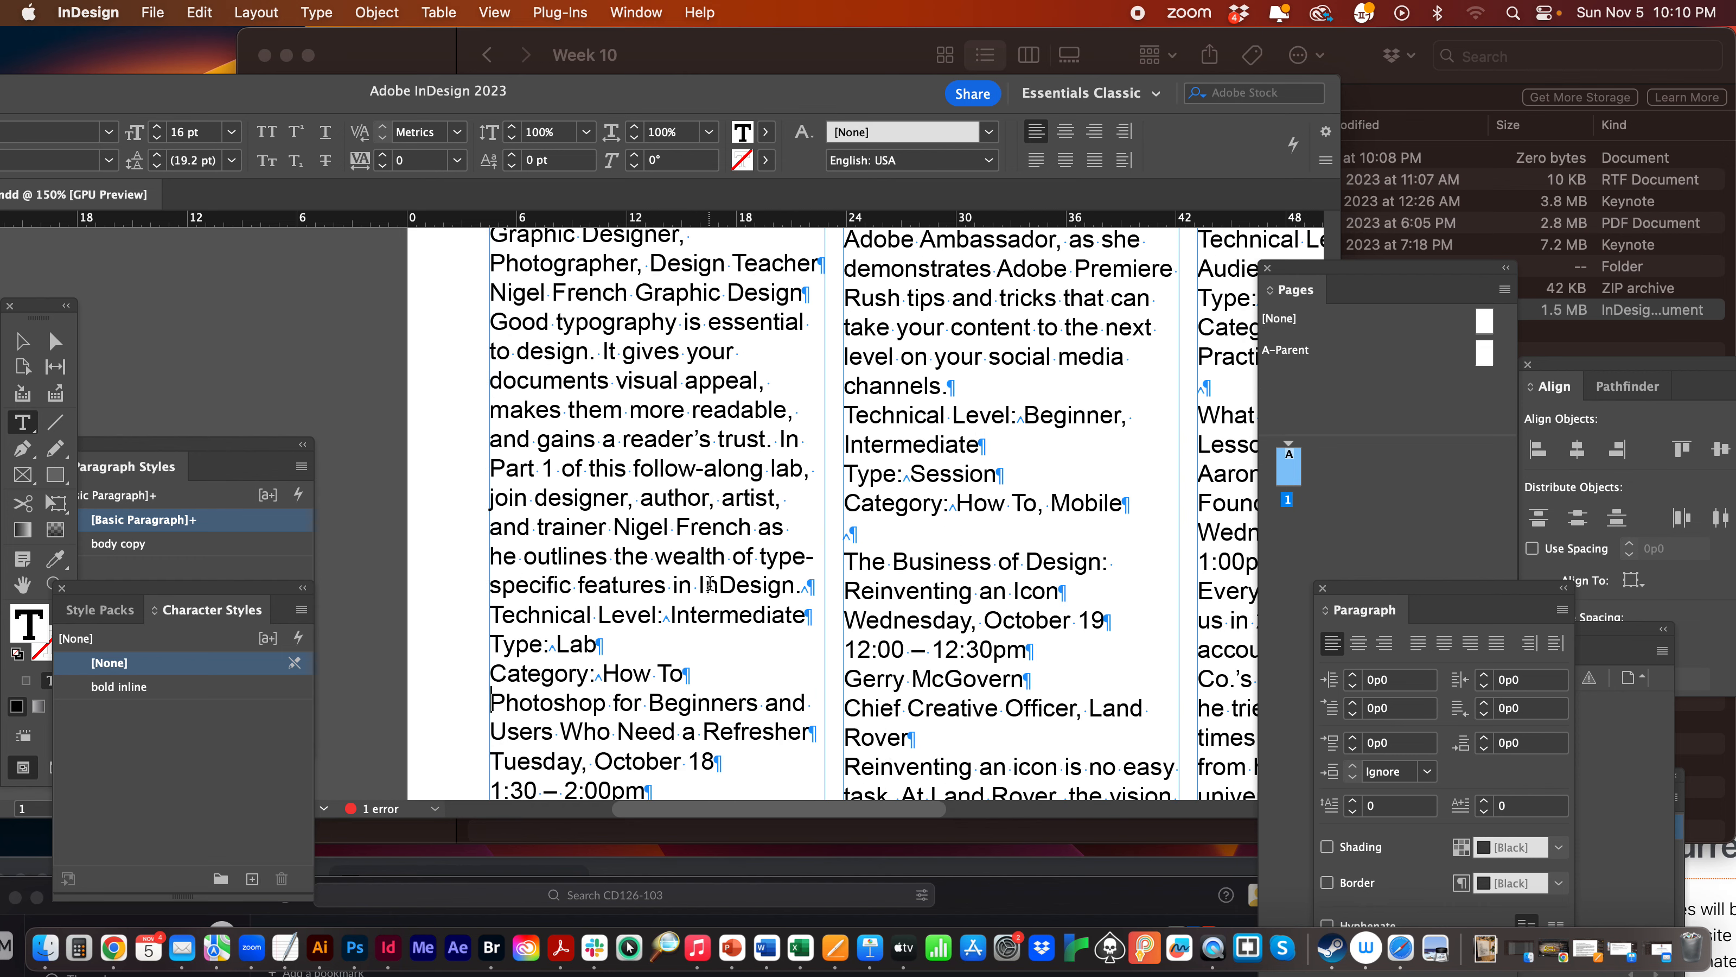
drag(845, 684, 868, 680)
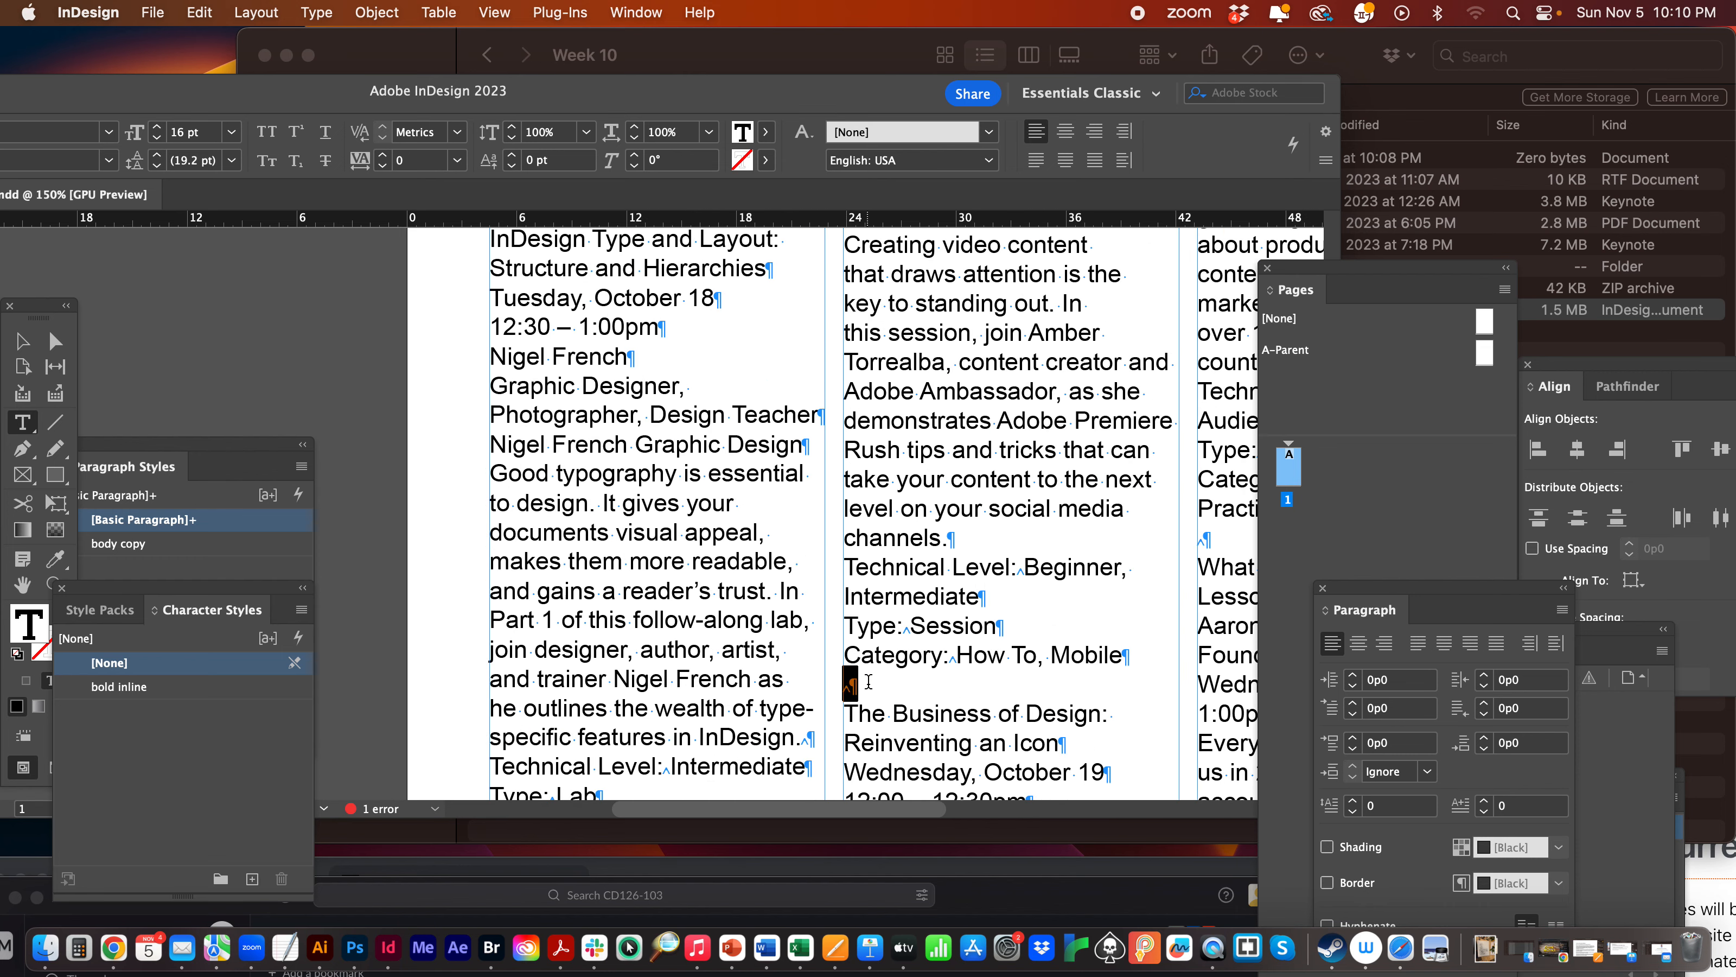
key(BackSpace)
scroll(676, 593, up, 15)
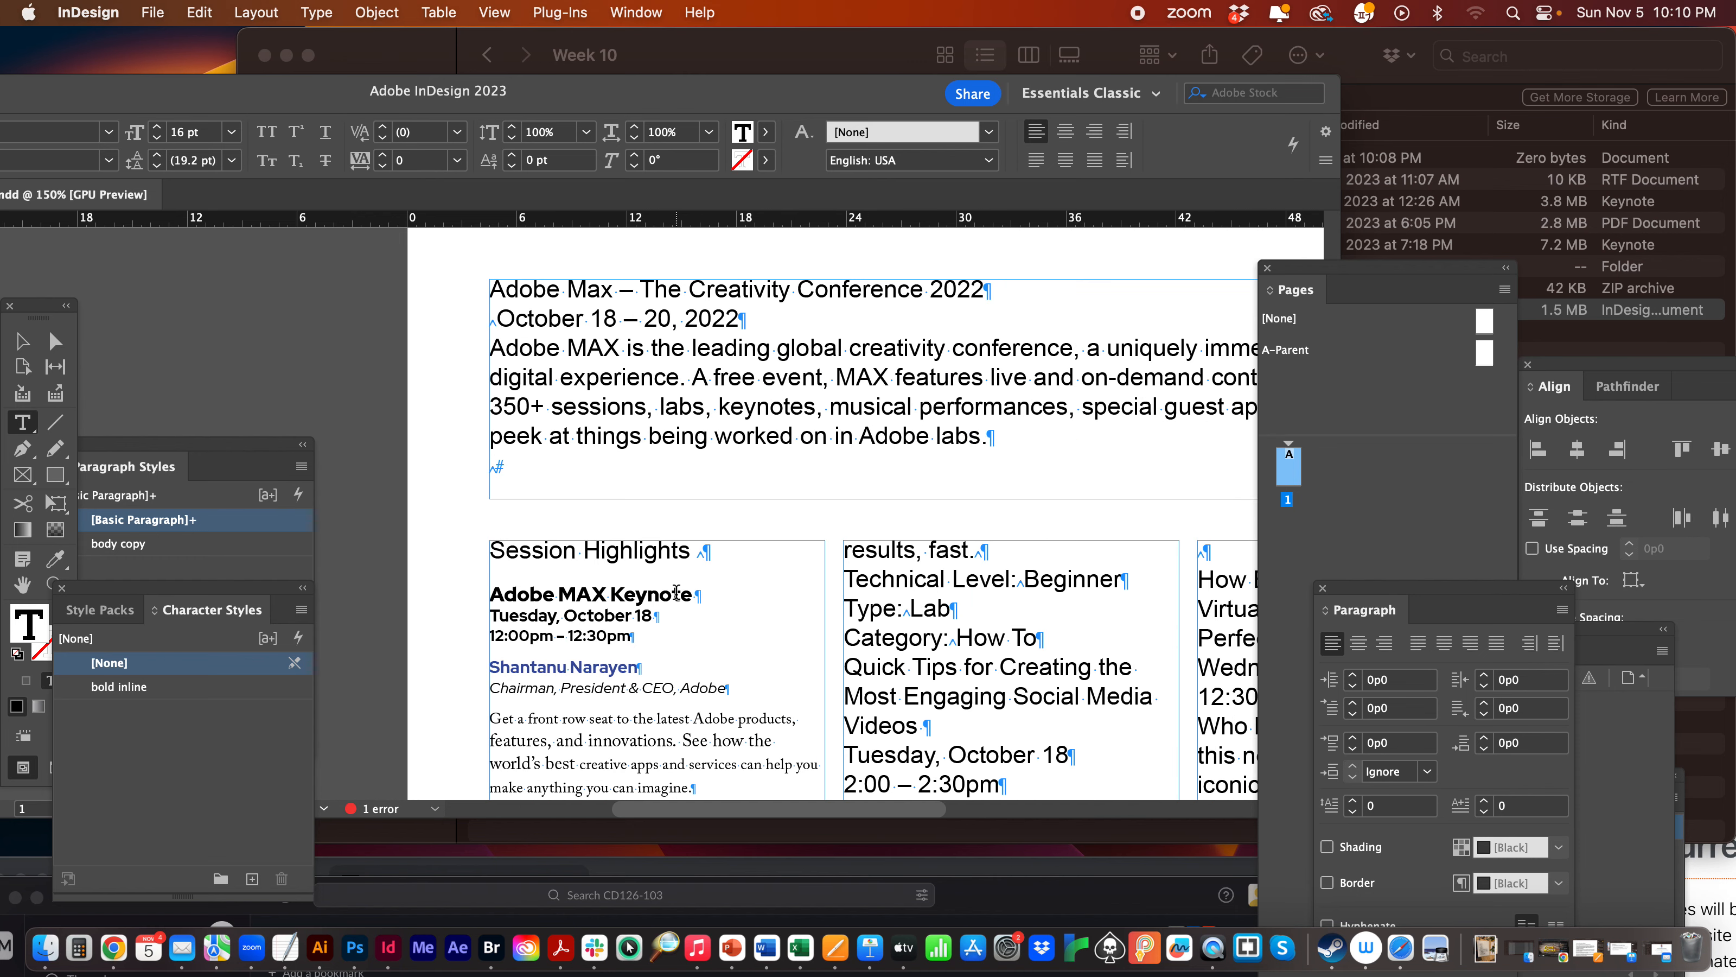
Review the ruler units in the Units & Increments preferences, cancel, and move the Paragraph panel off the text.
drag(1371, 590, 679, 384)
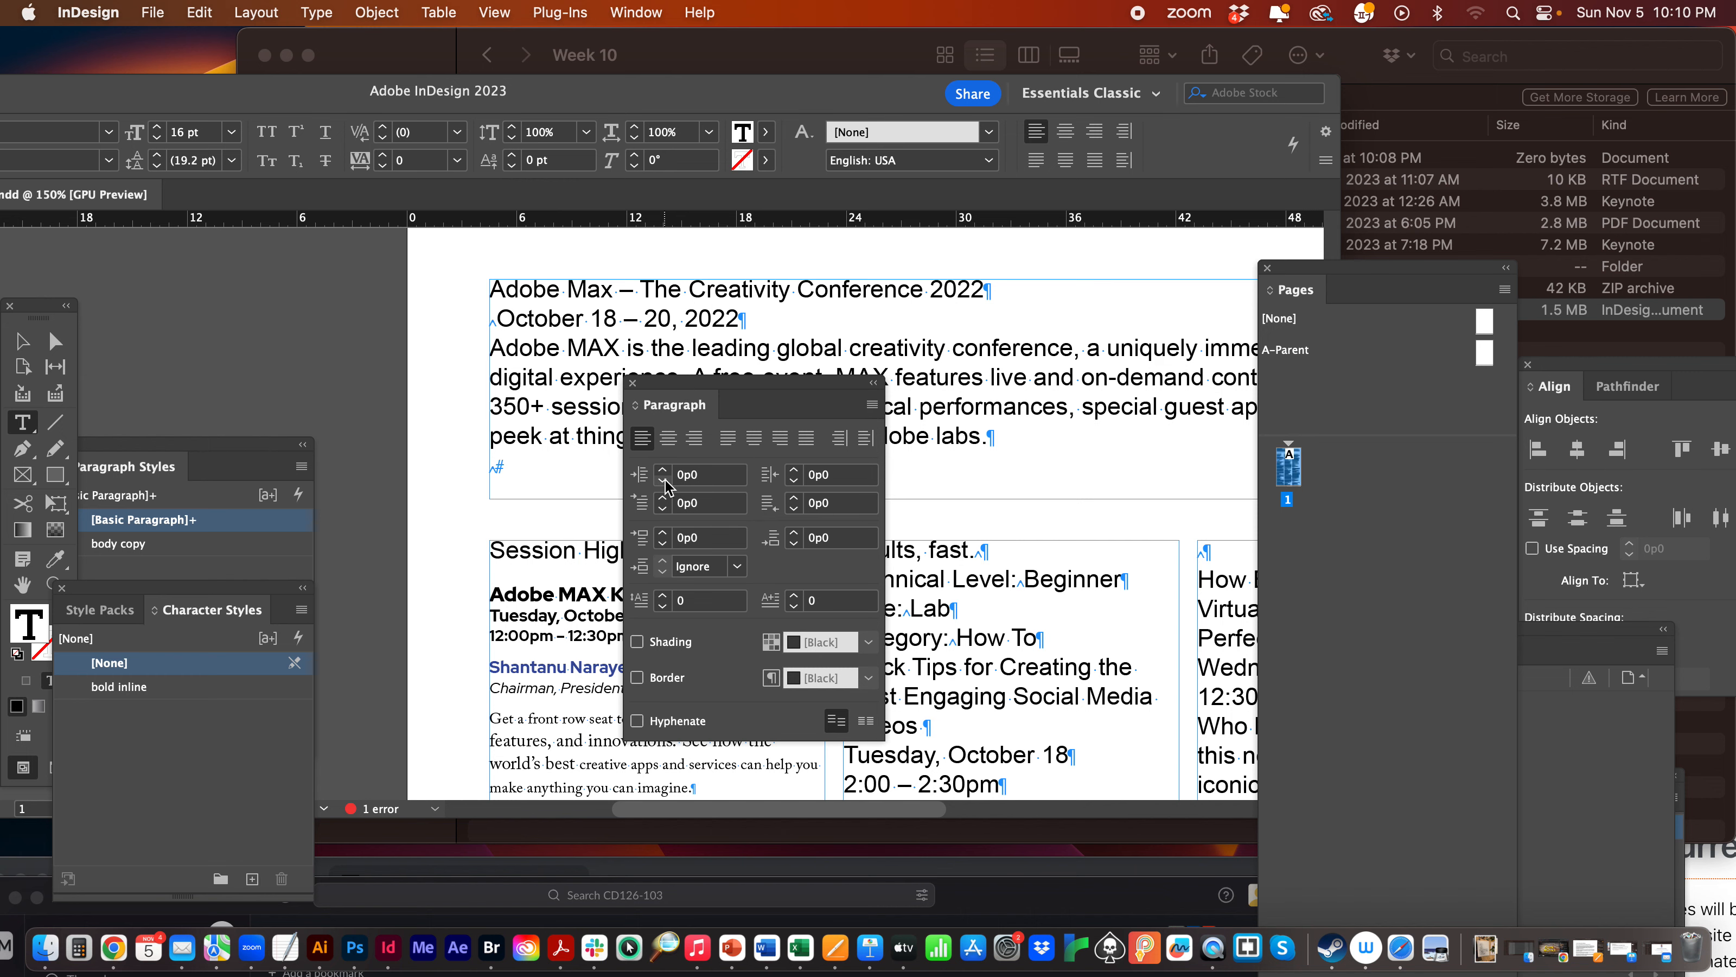
click(151, 12)
mouse_move(110, 11)
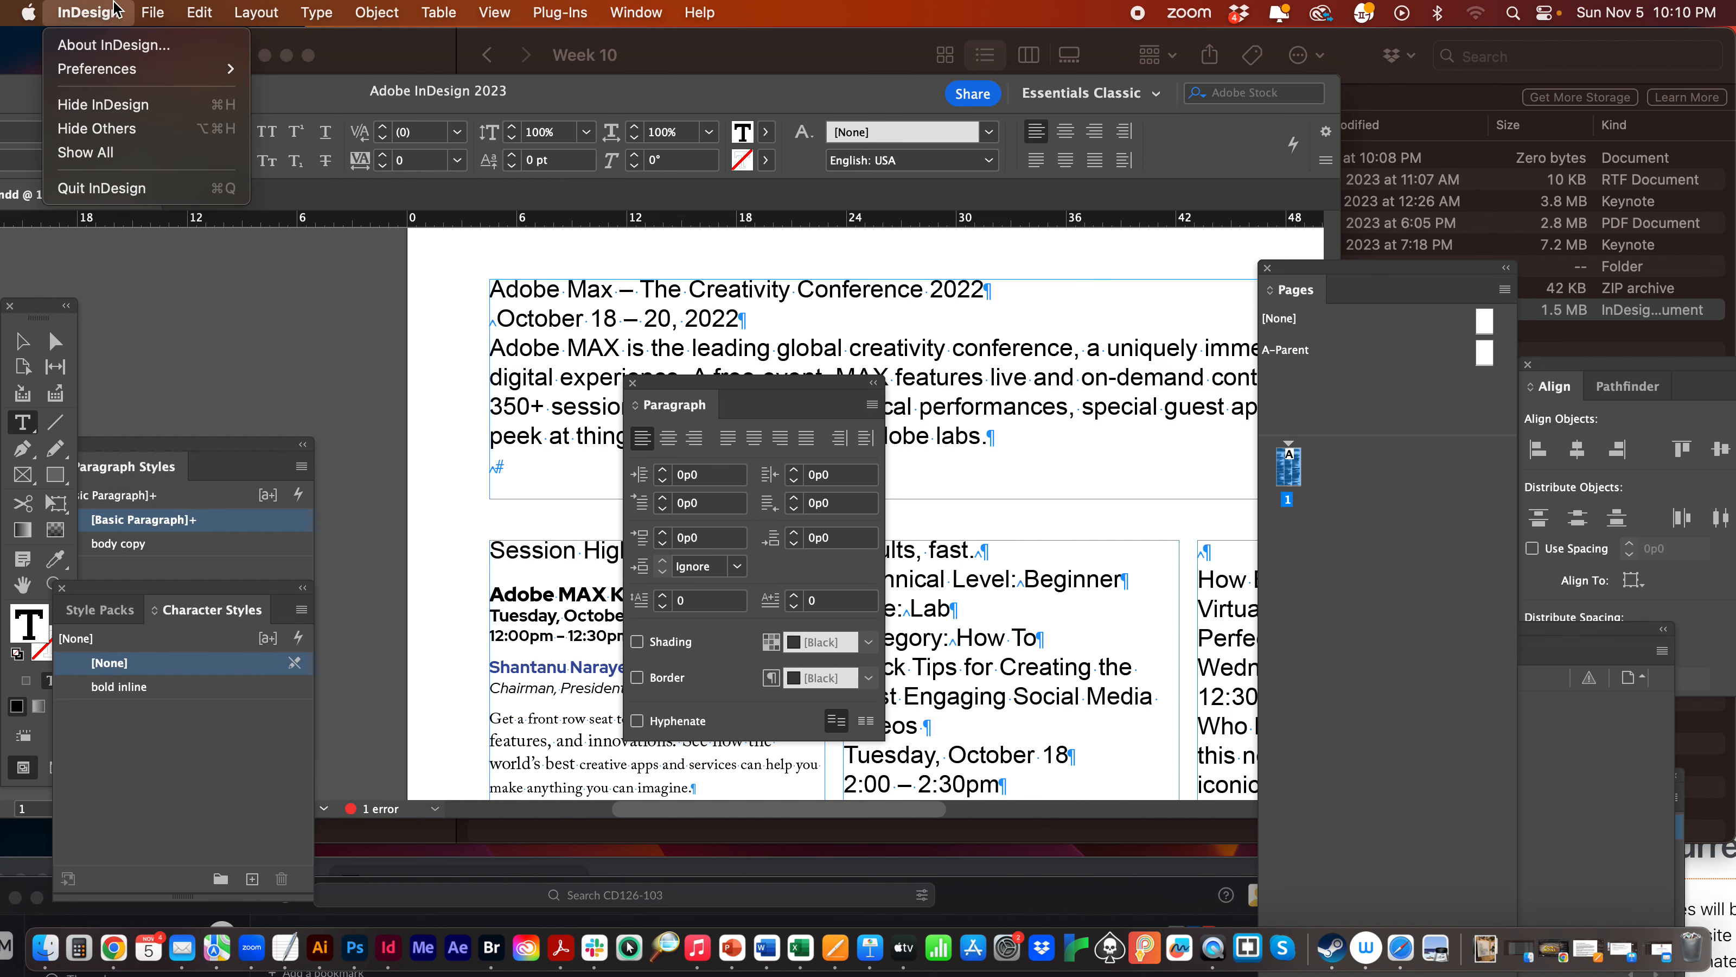
mouse_move(127, 71)
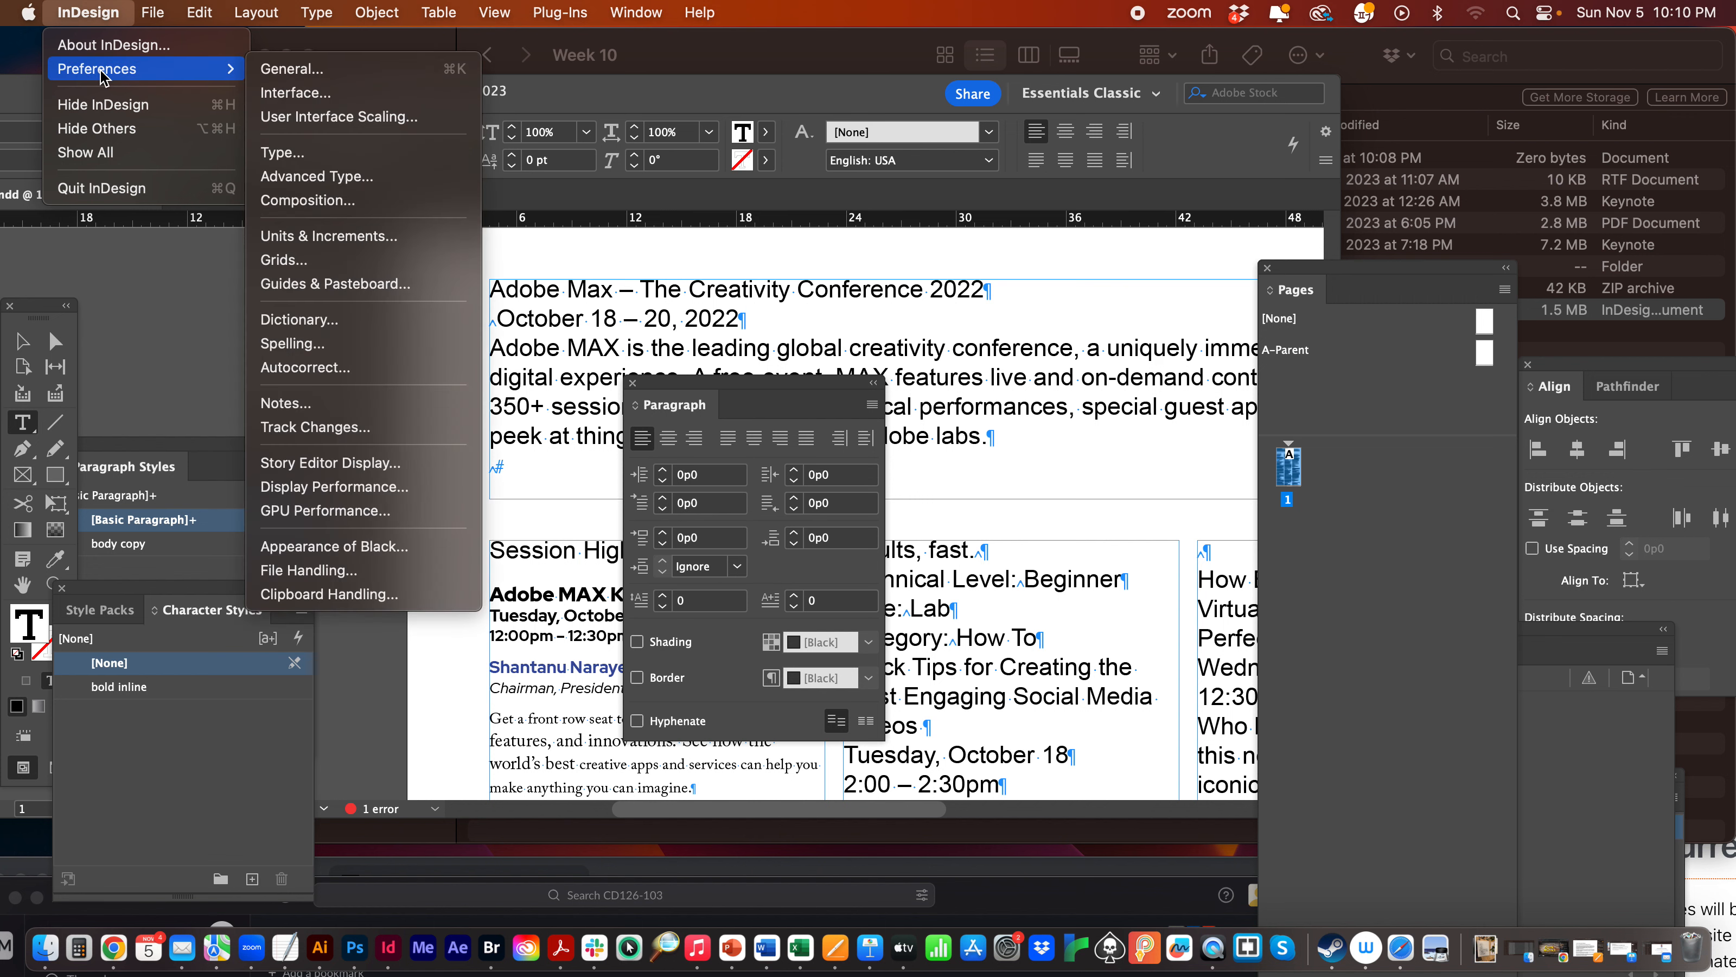
click(320, 237)
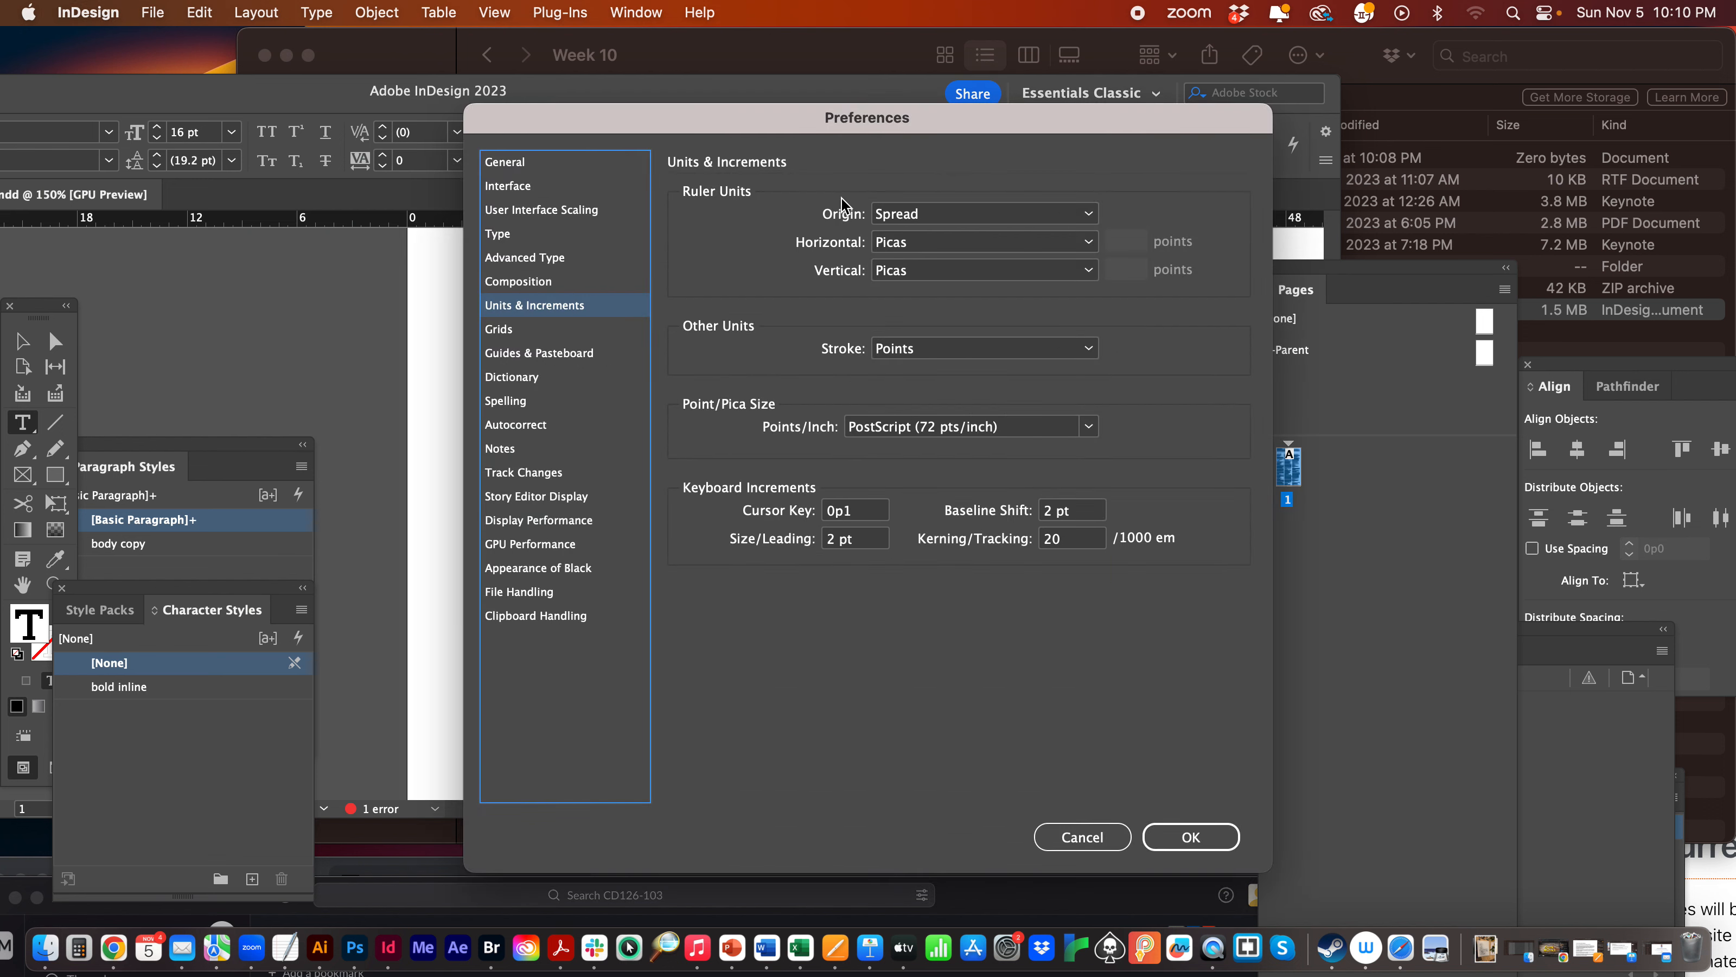
click(1111, 834)
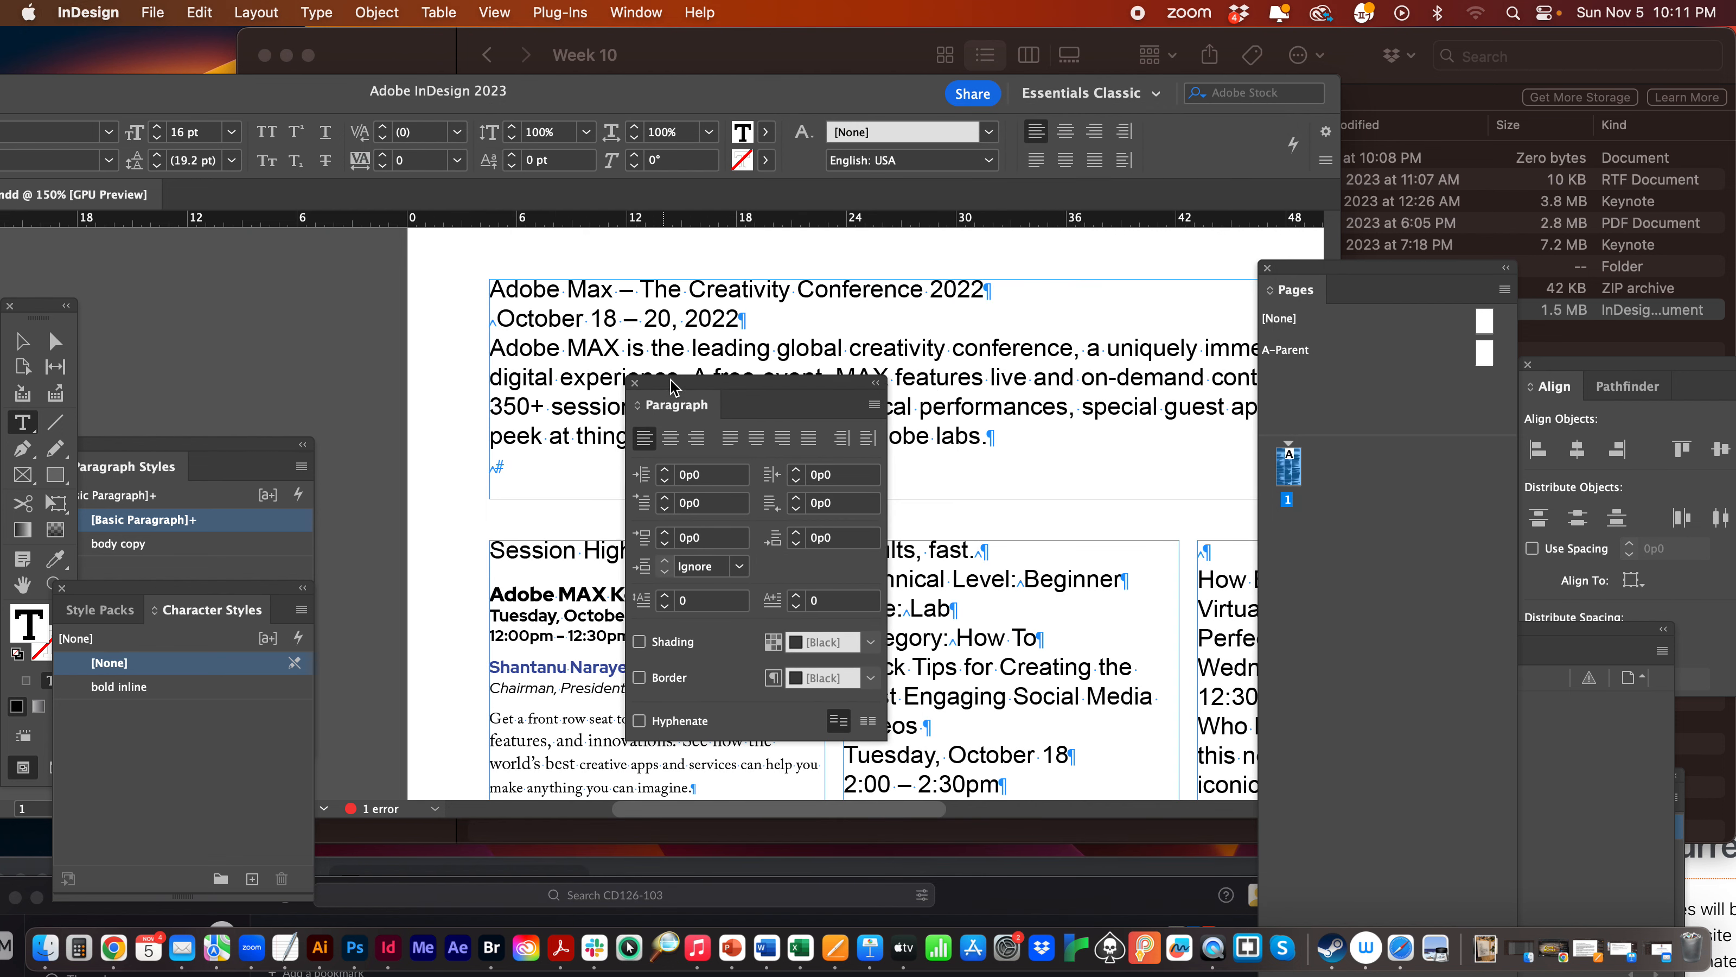
drag(651, 394, 1273, 509)
scroll(677, 606, down, 5)
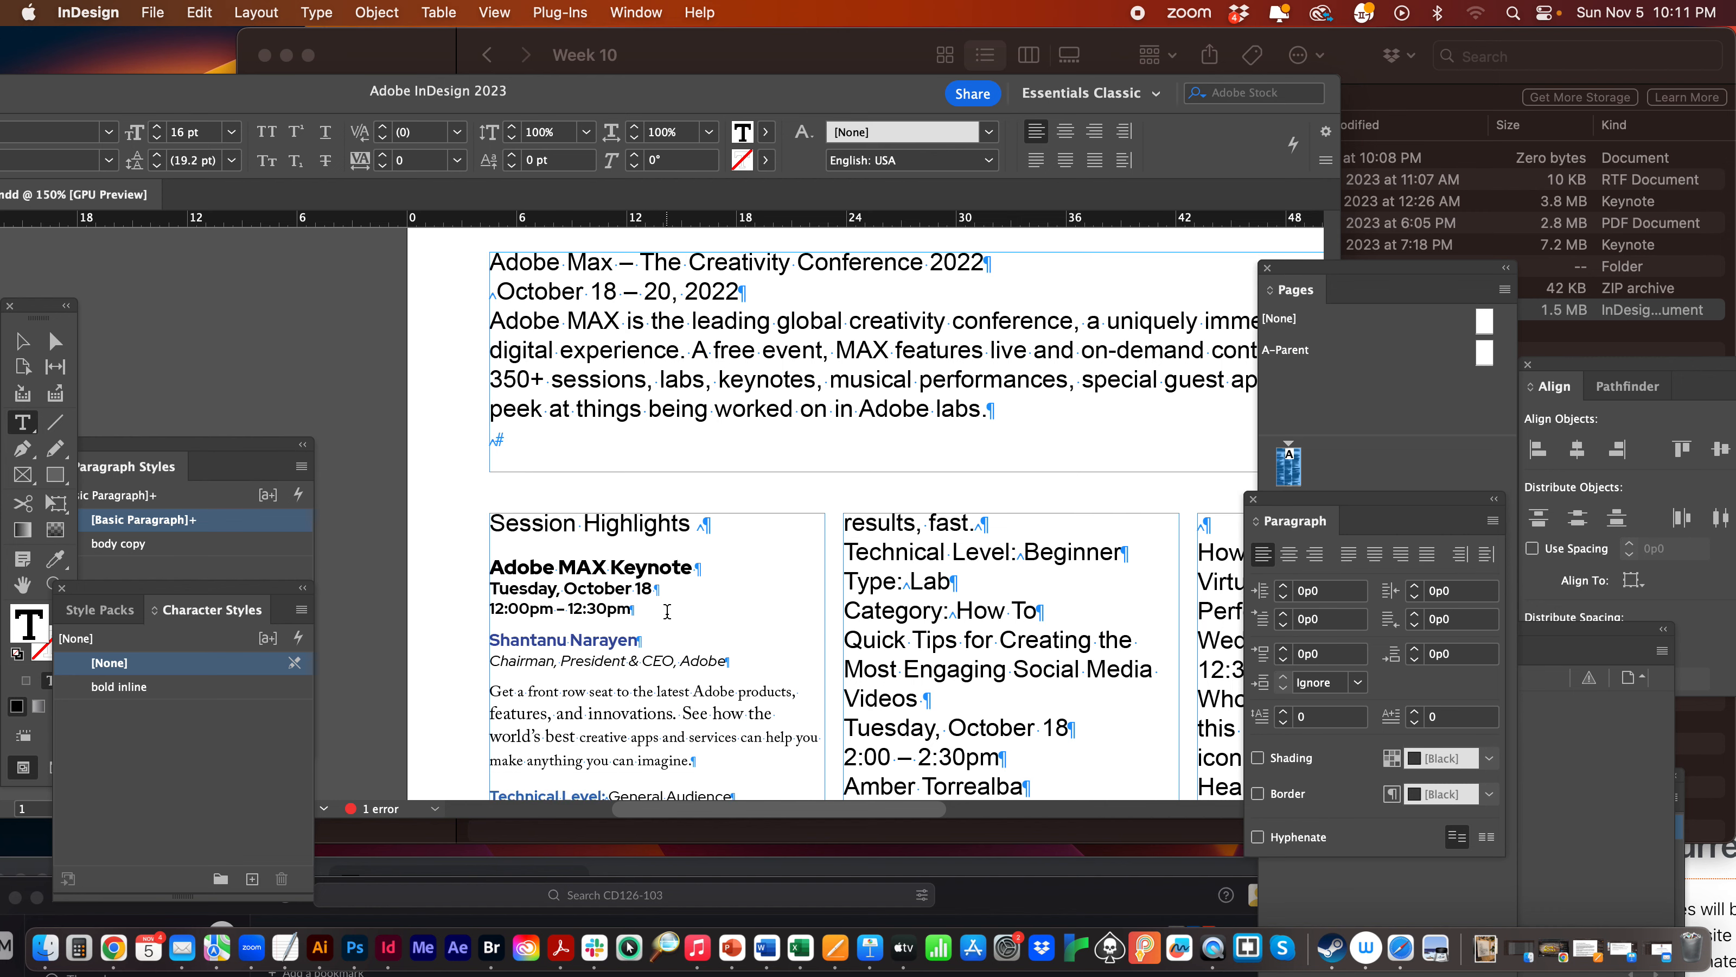
scroll(662, 606, down, 3)
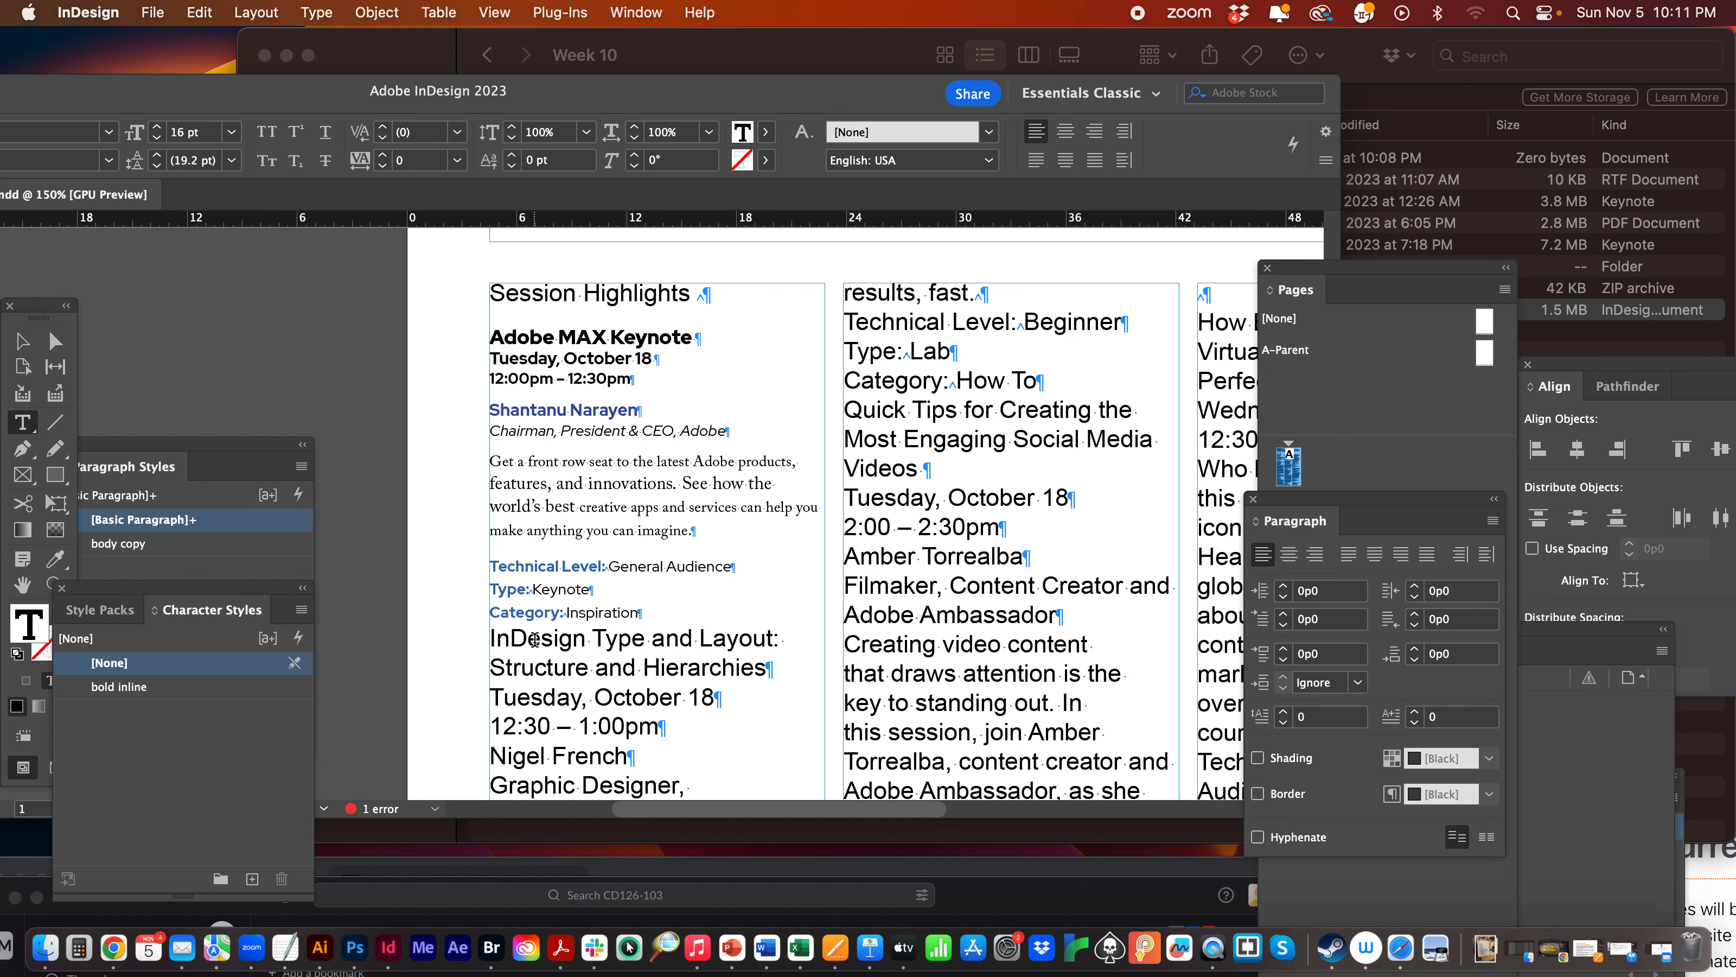
drag(542, 636, 538, 609)
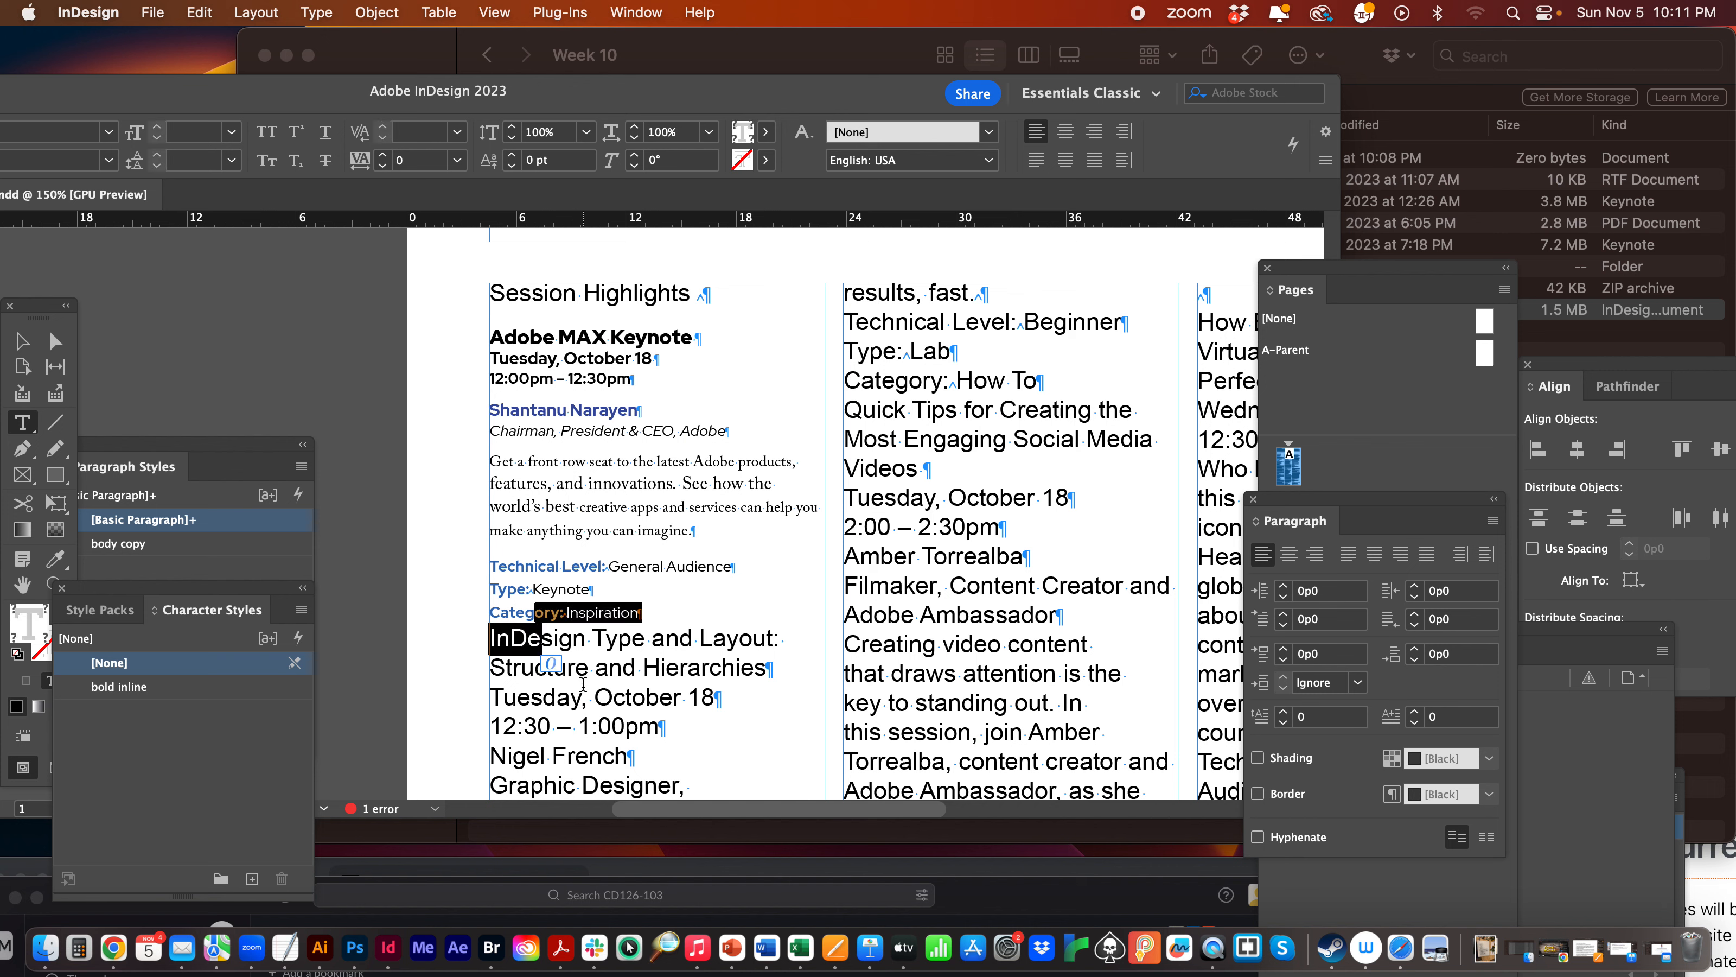
click(540, 613)
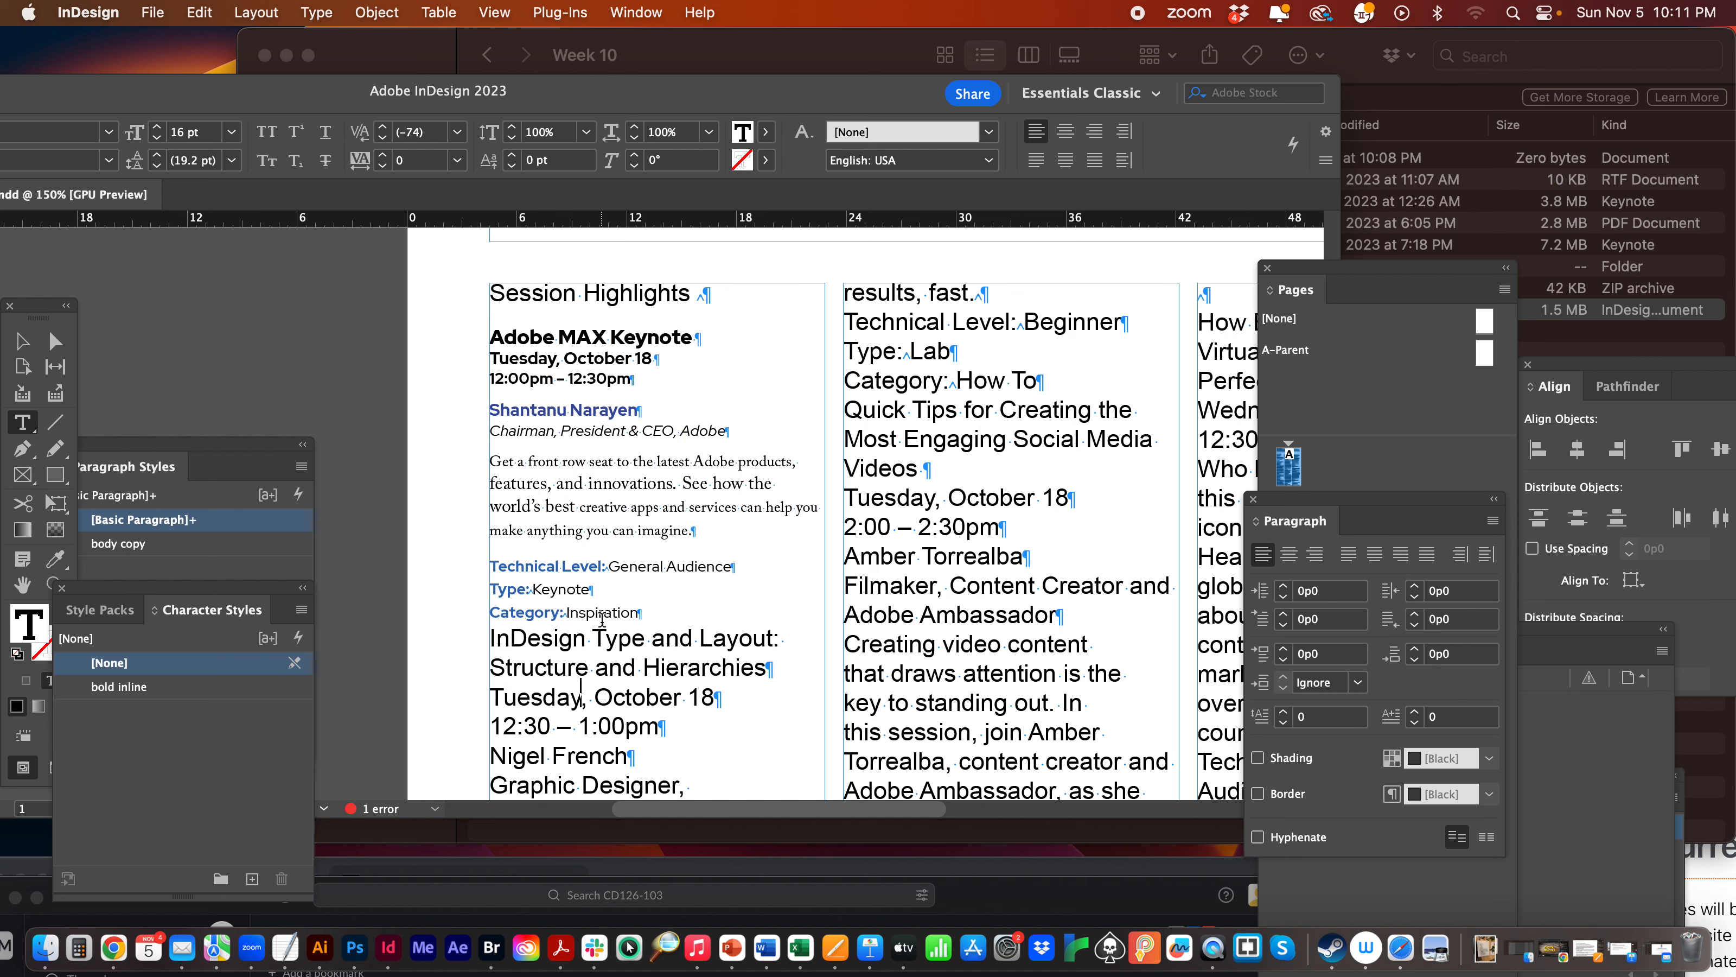
scroll(631, 641, up, 1)
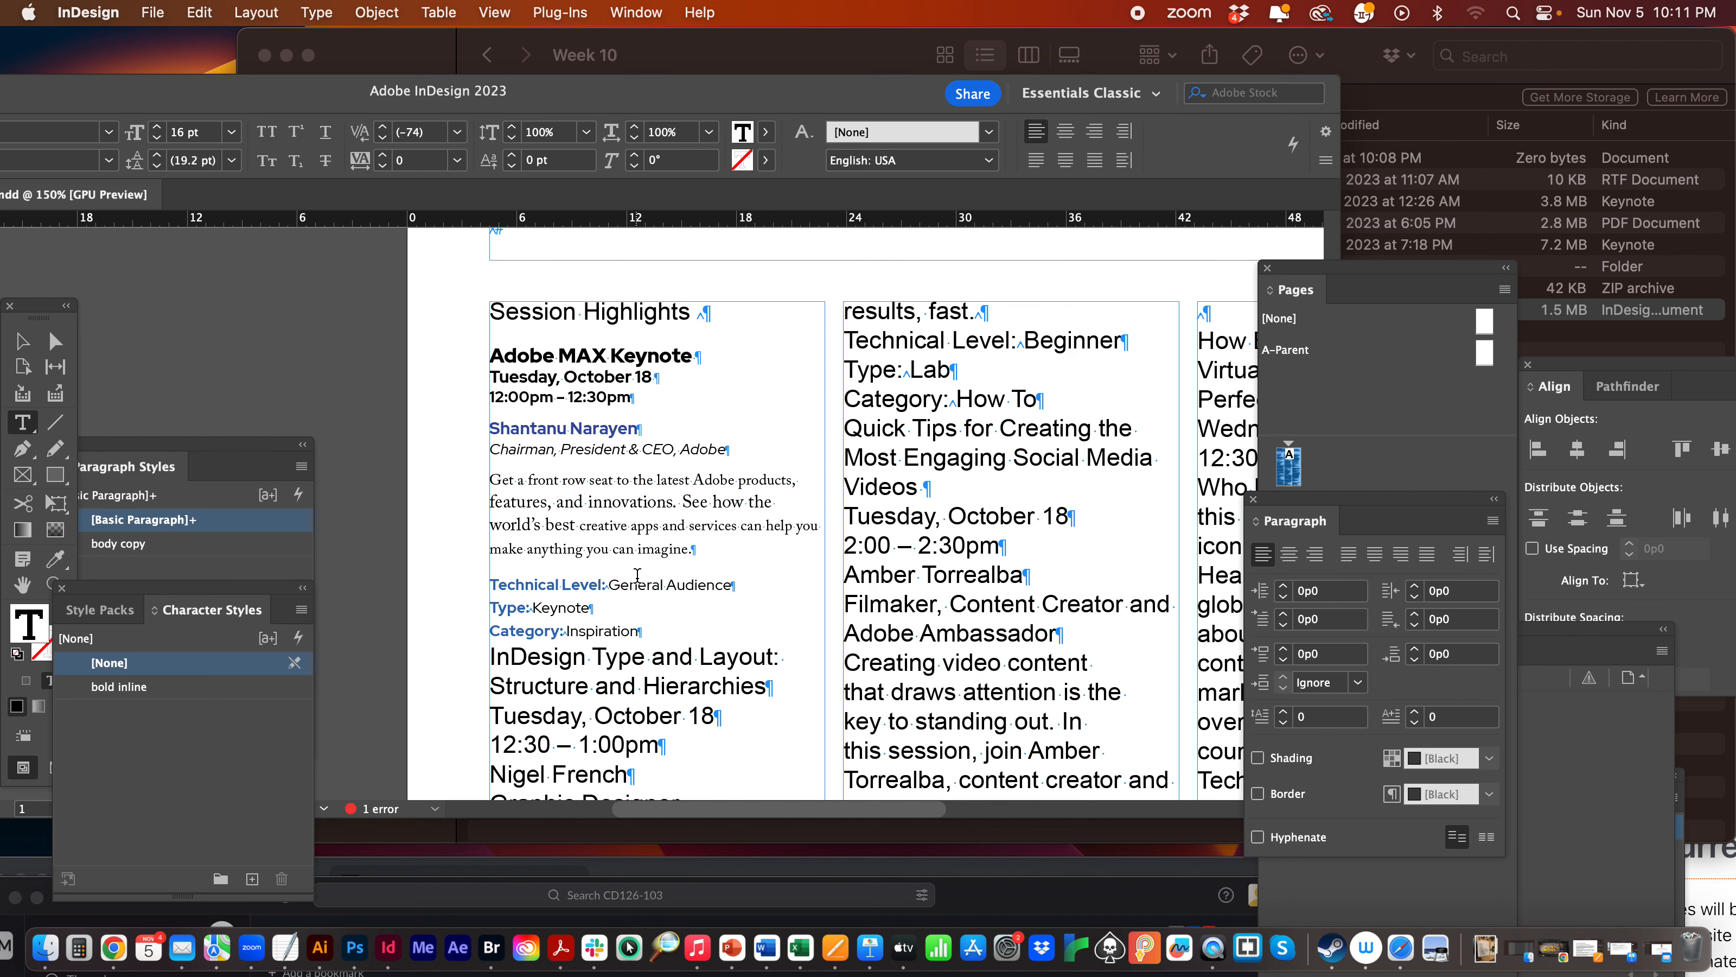
Pull the Paragraph Styles panel clear of the other panels and check which styles the keynote's description and its title use.
drag(203, 454, 285, 294)
click(588, 477)
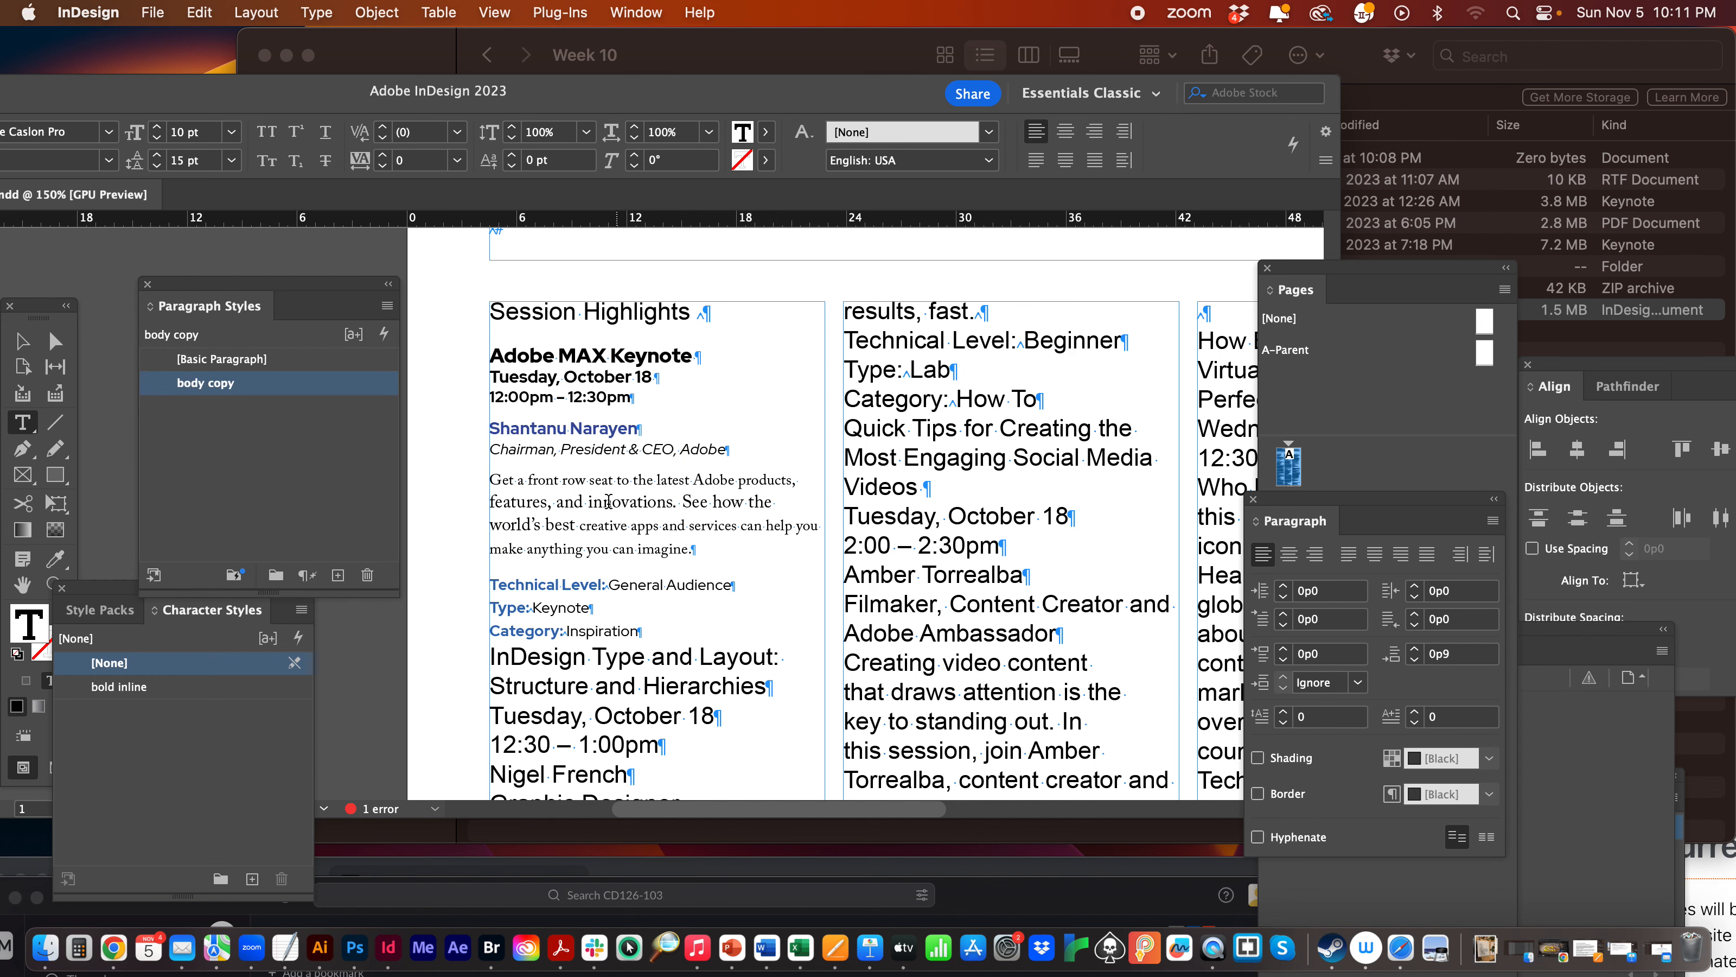
click(665, 357)
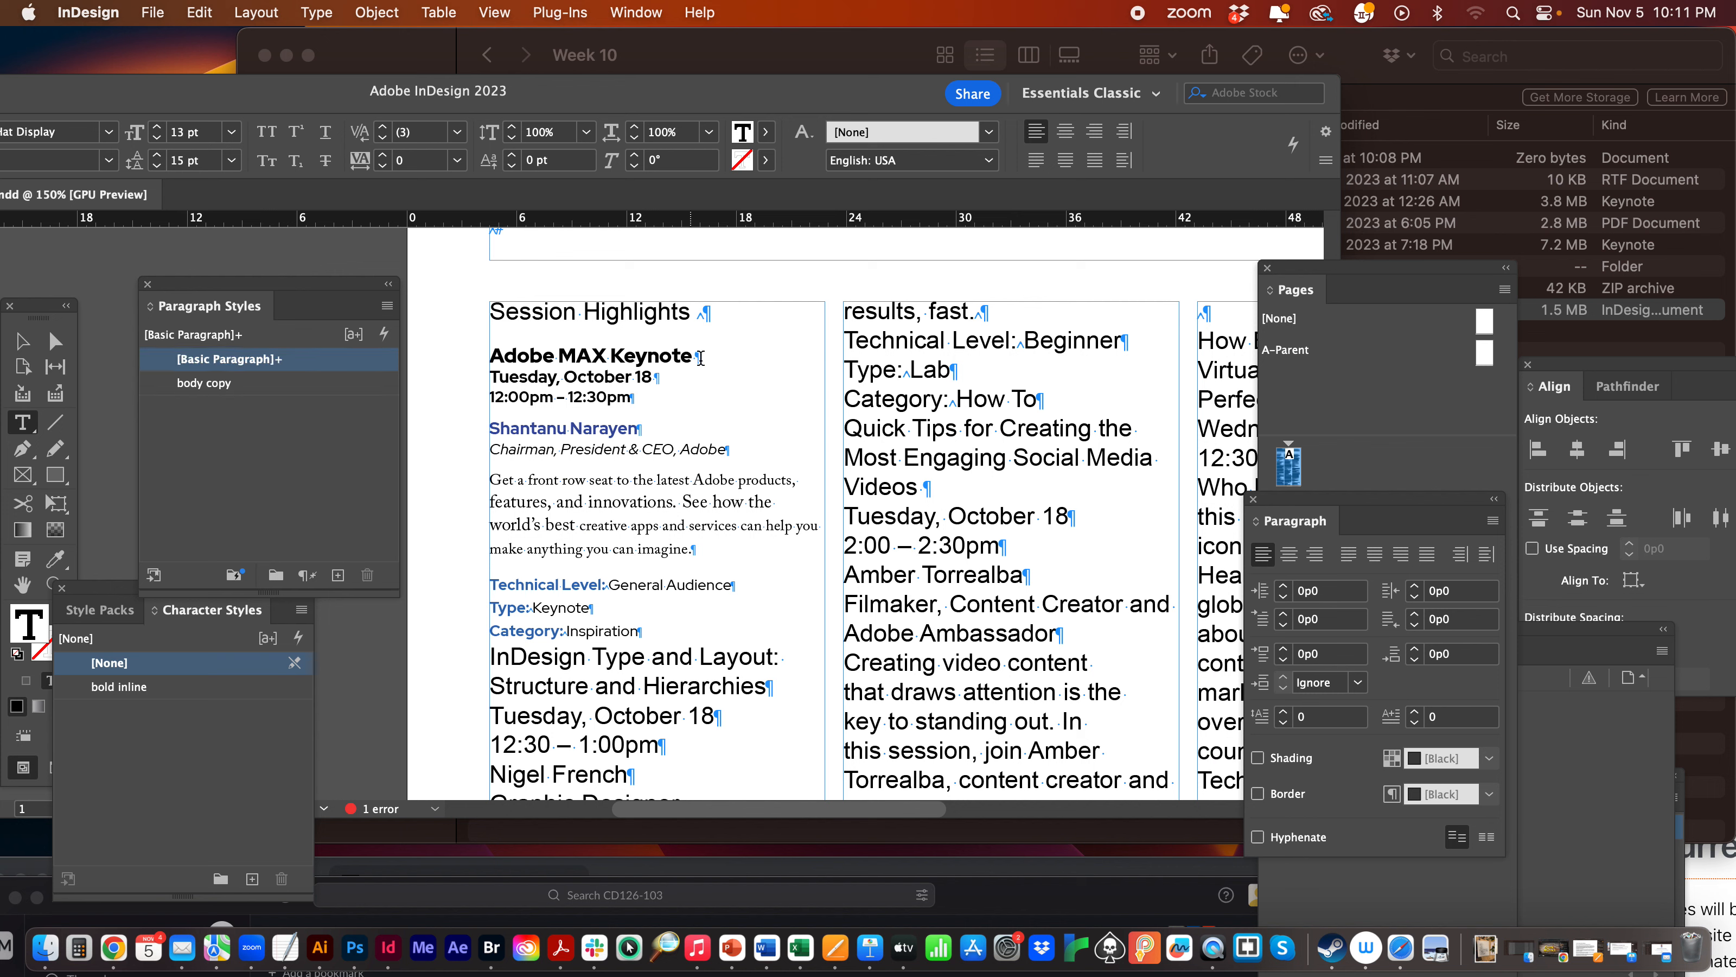
drag(492, 354, 734, 359)
click(682, 357)
click(628, 352)
Shift the document window to reveal the font controls and check the formatting of the "Adobe MAX Keynote" title and its paragraph mark.
drag(253, 103, 358, 126)
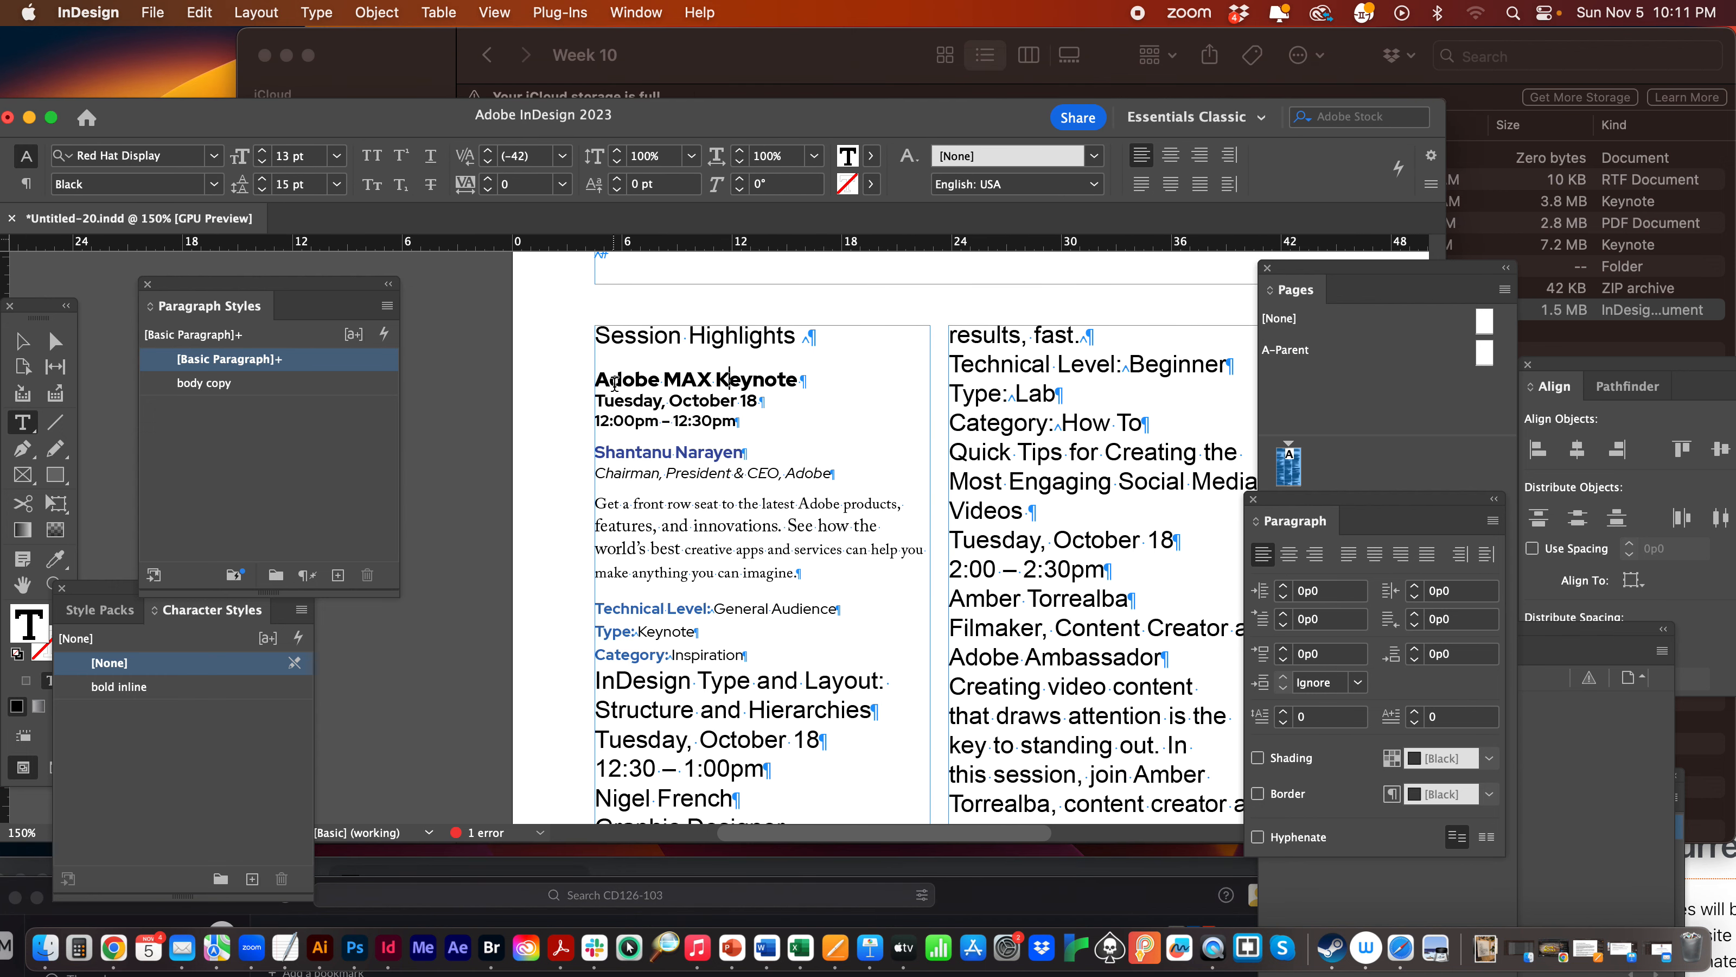
drag(600, 380, 798, 380)
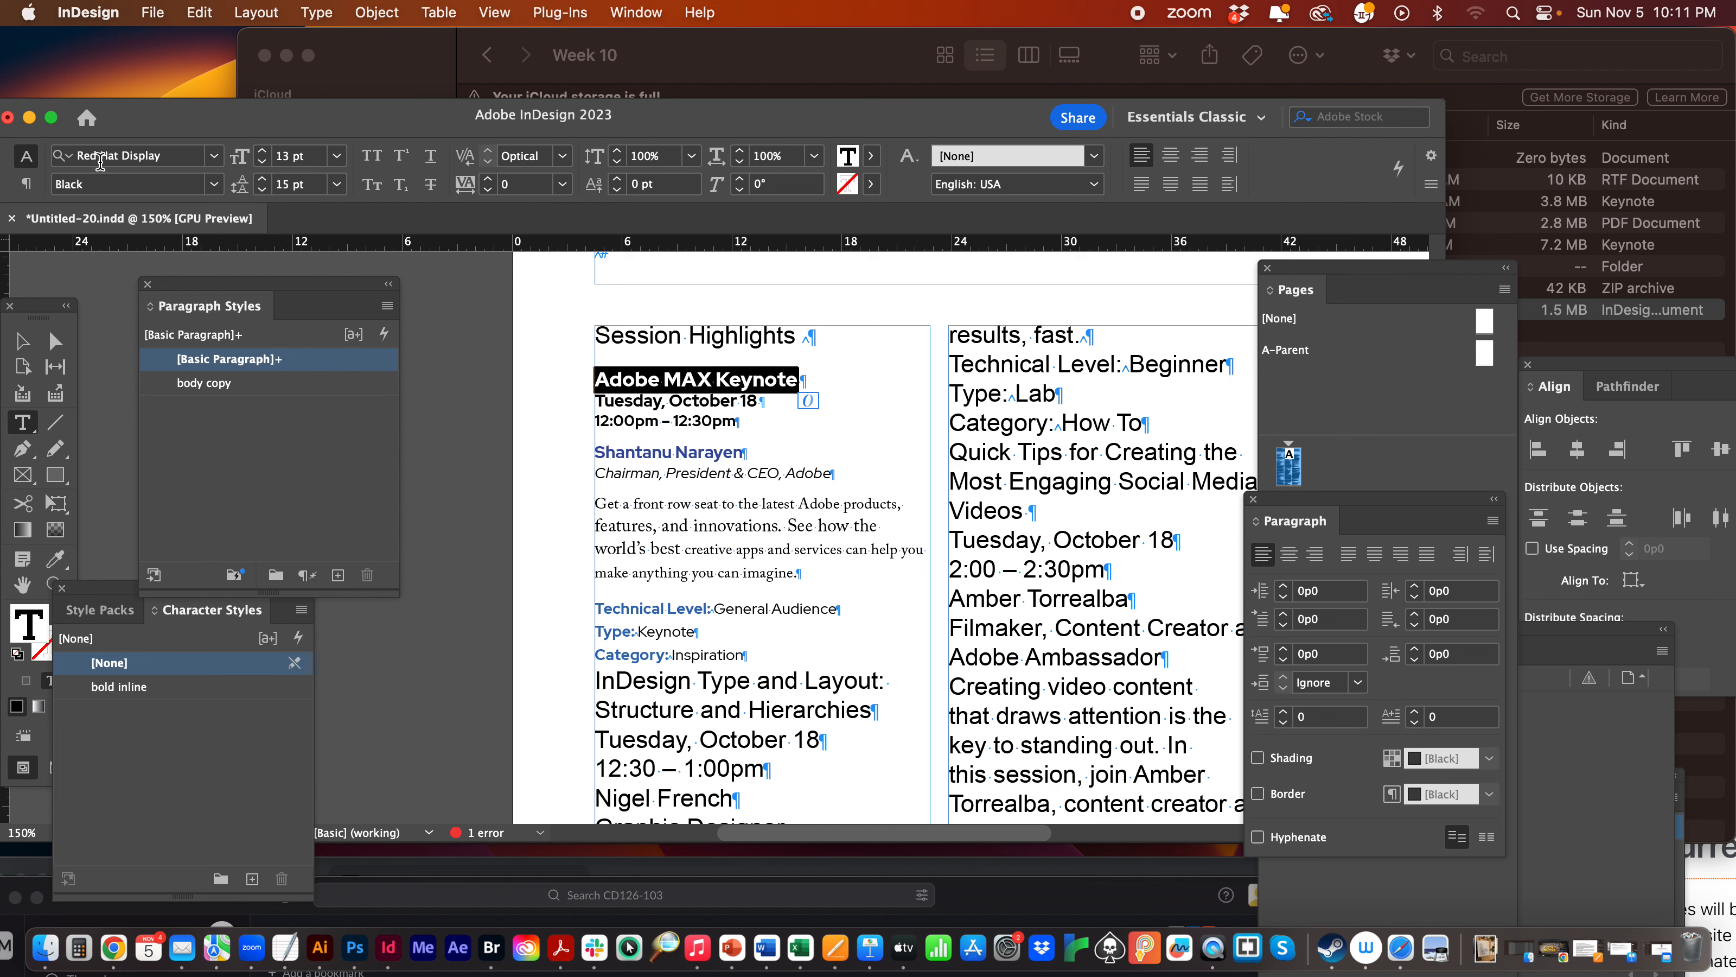
click(802, 379)
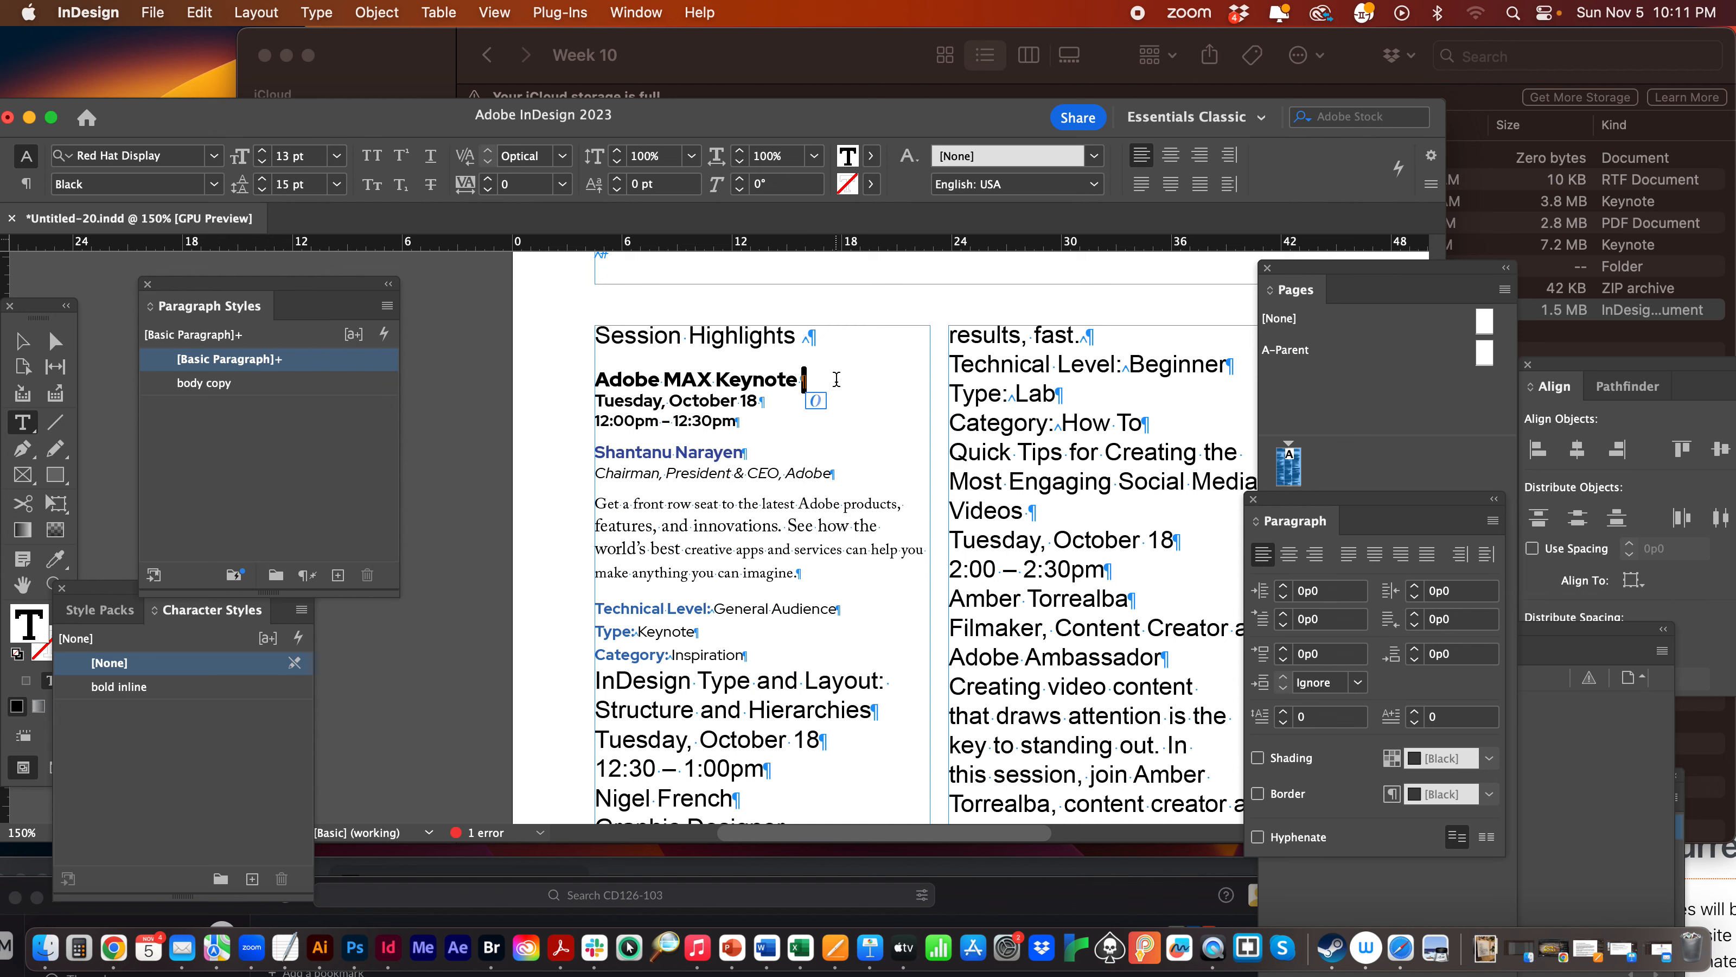
click(800, 382)
key(shift+Right)
click(763, 378)
Check the formatting of the "InDesign Type and Layout" title and date lines, including the date's paragraph mark.
drag(592, 673, 821, 745)
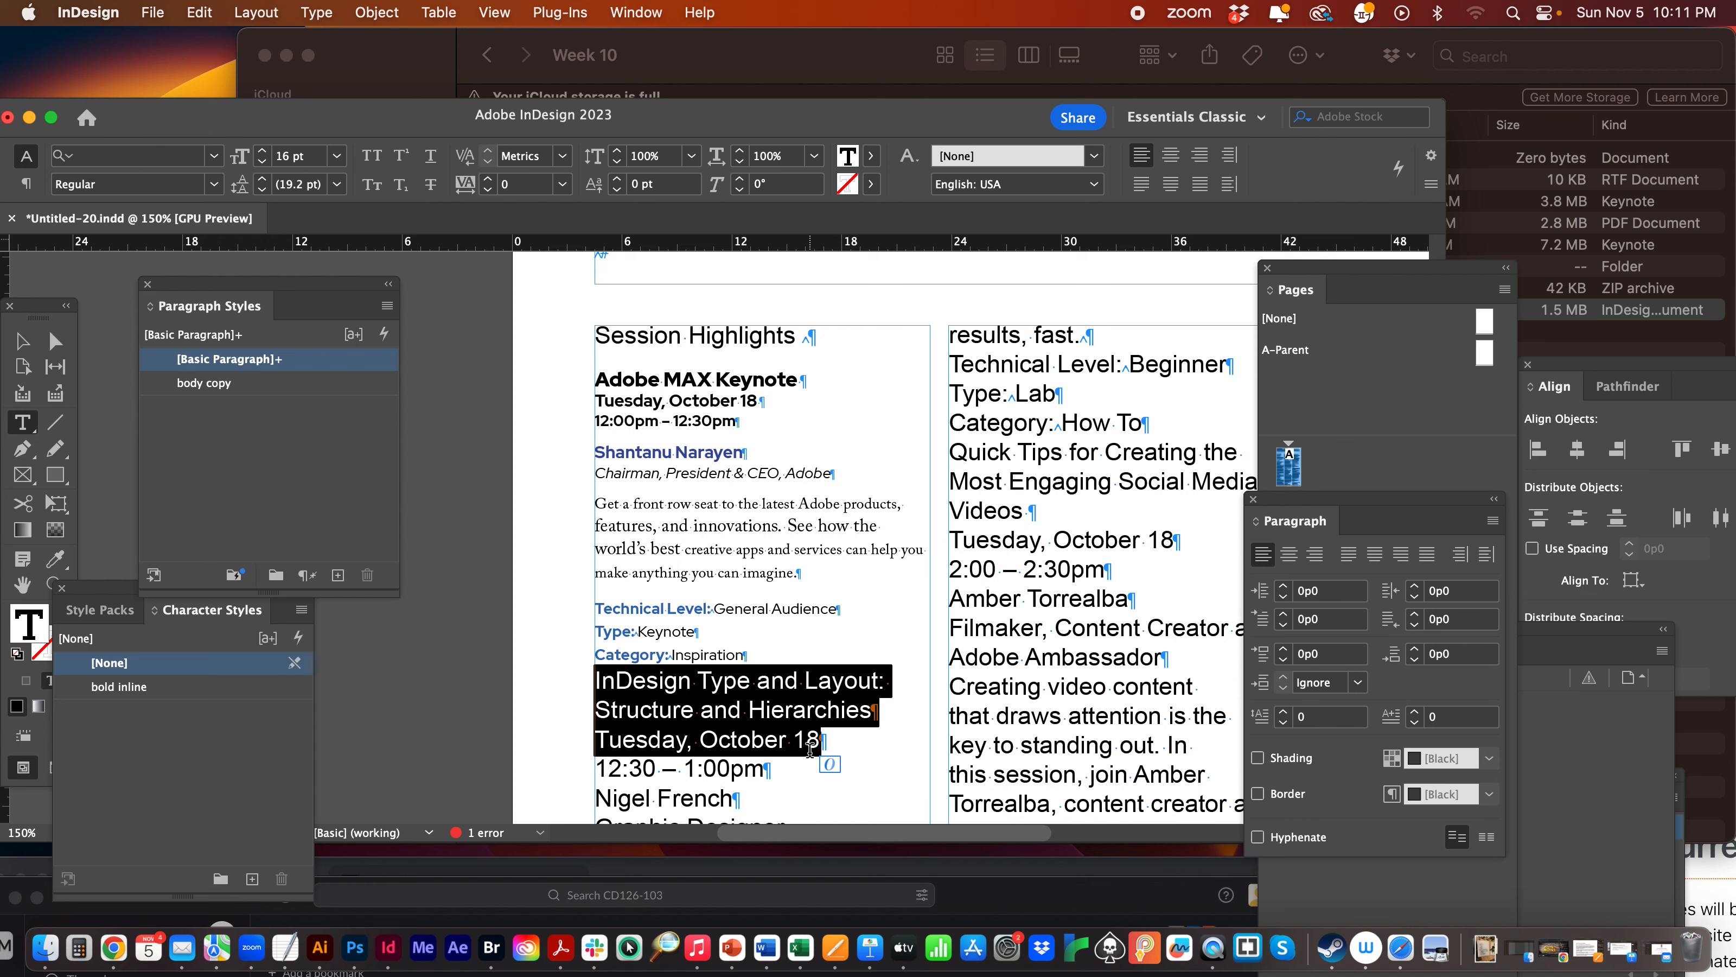
drag(818, 740, 828, 741)
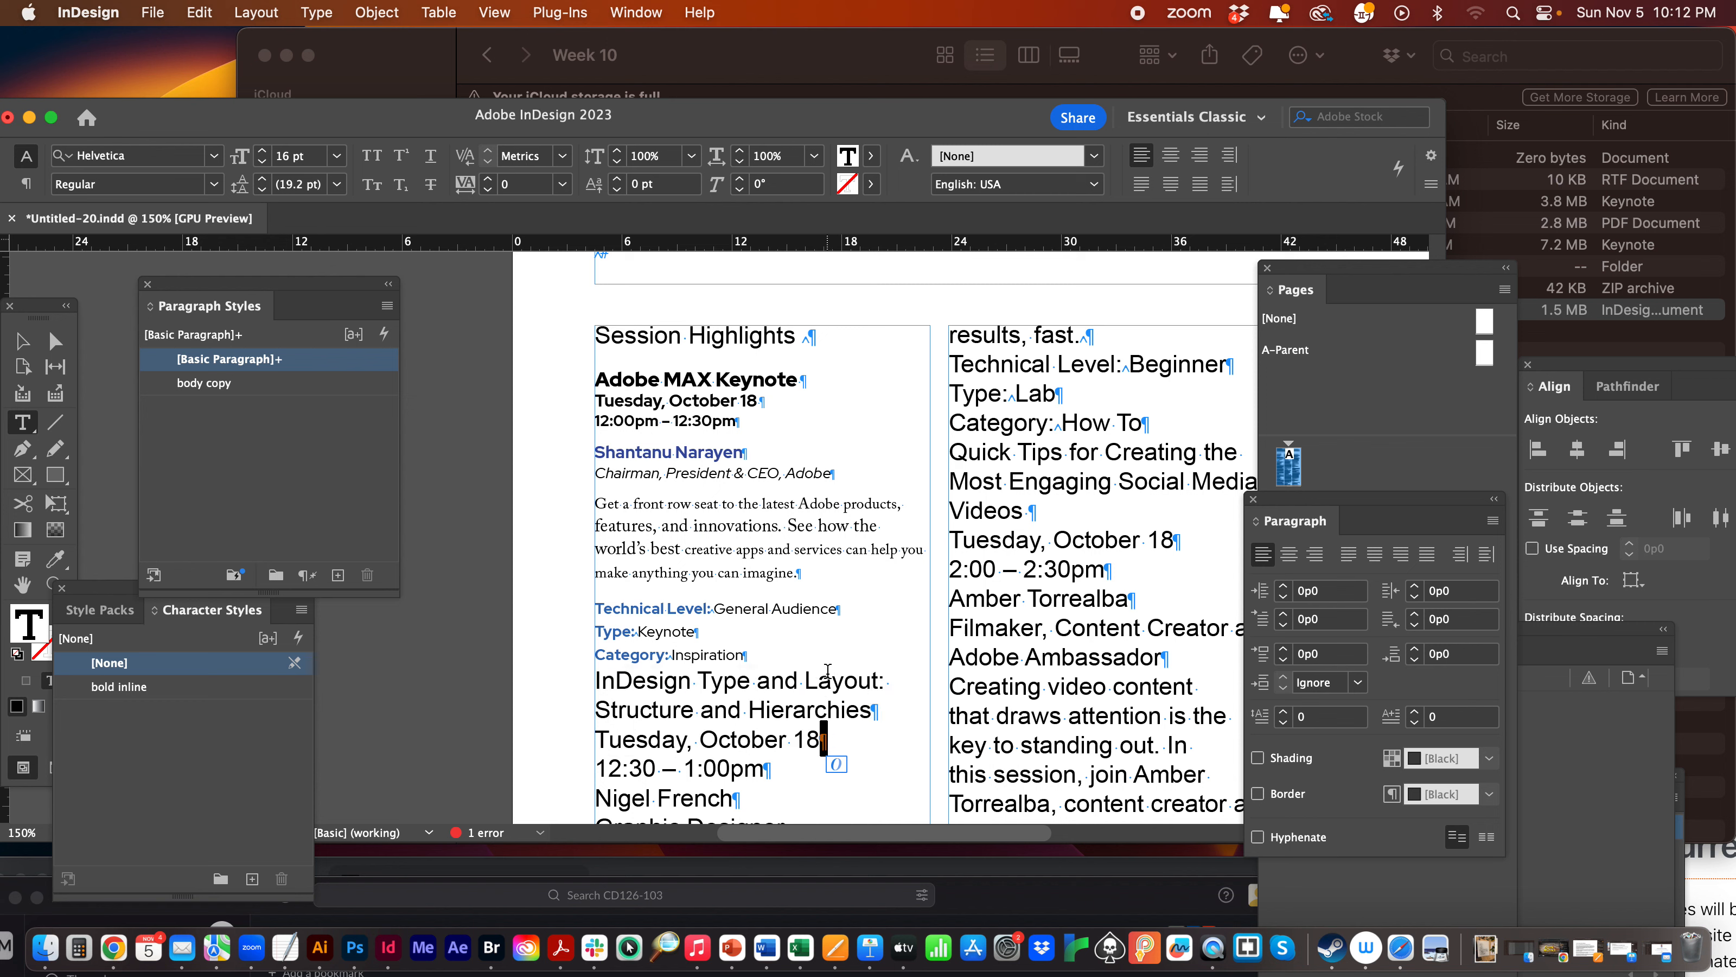
click(834, 748)
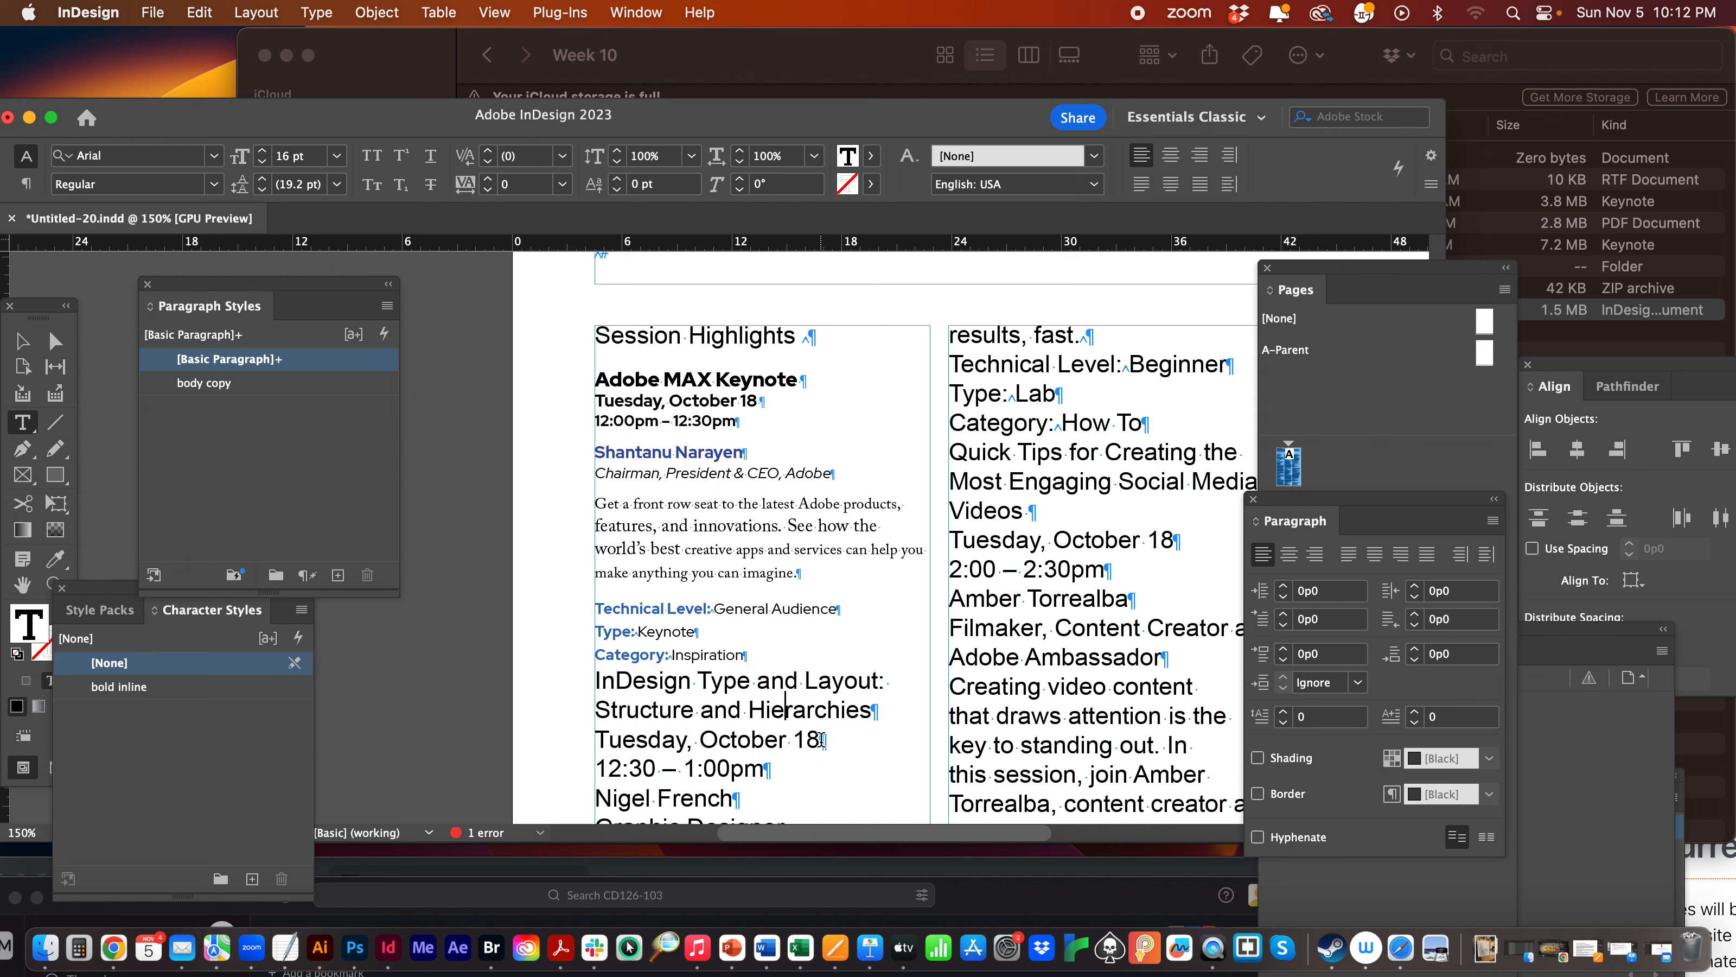
Set the font of the "InDesign Type and Layout: Structure and Hierarchies" title and its date line to Red Hat Display.
drag(821, 740, 554, 678)
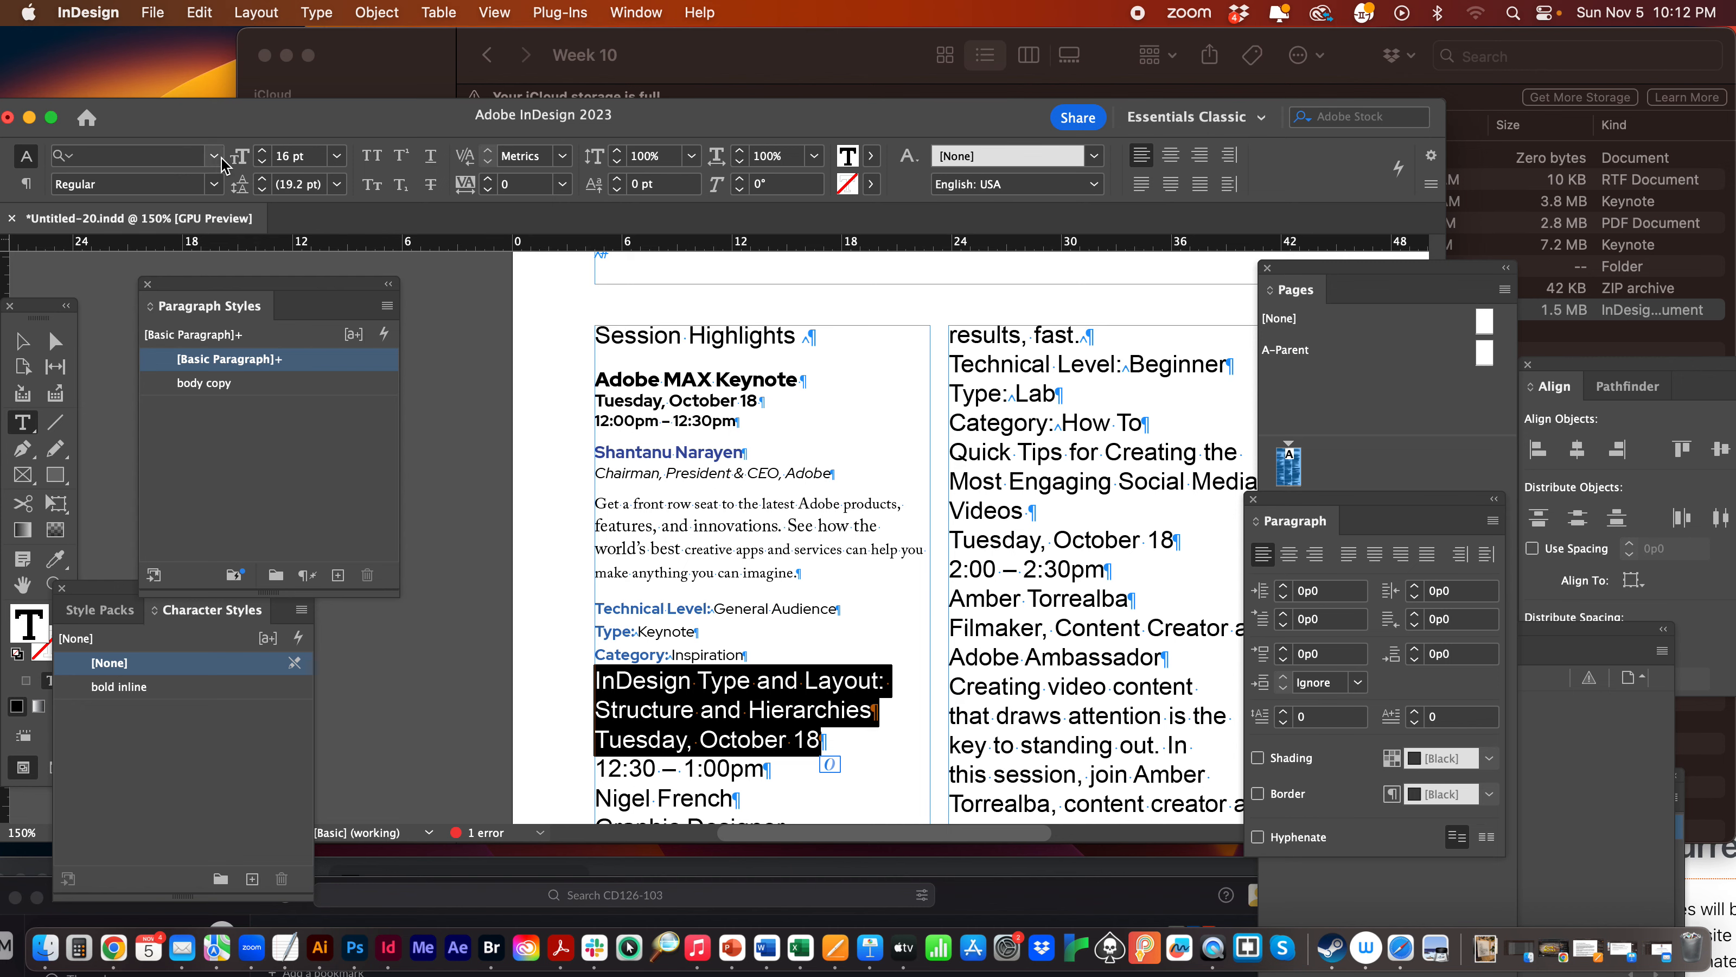
click(214, 155)
click(164, 291)
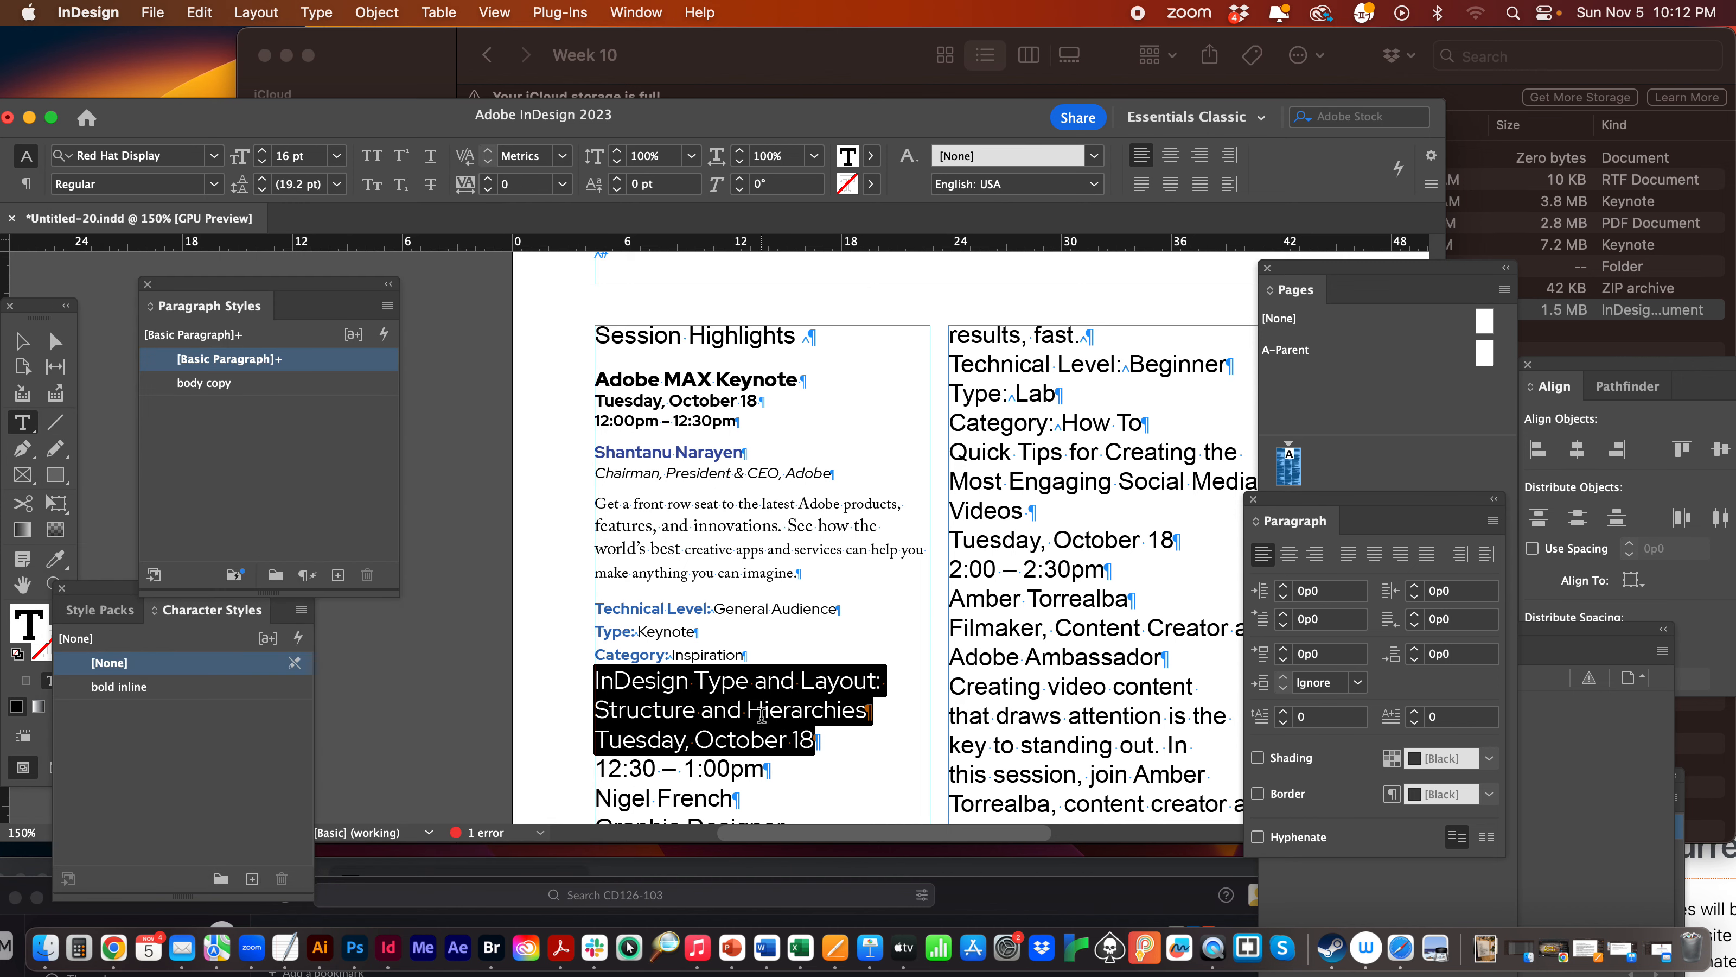
click(765, 711)
click(815, 741)
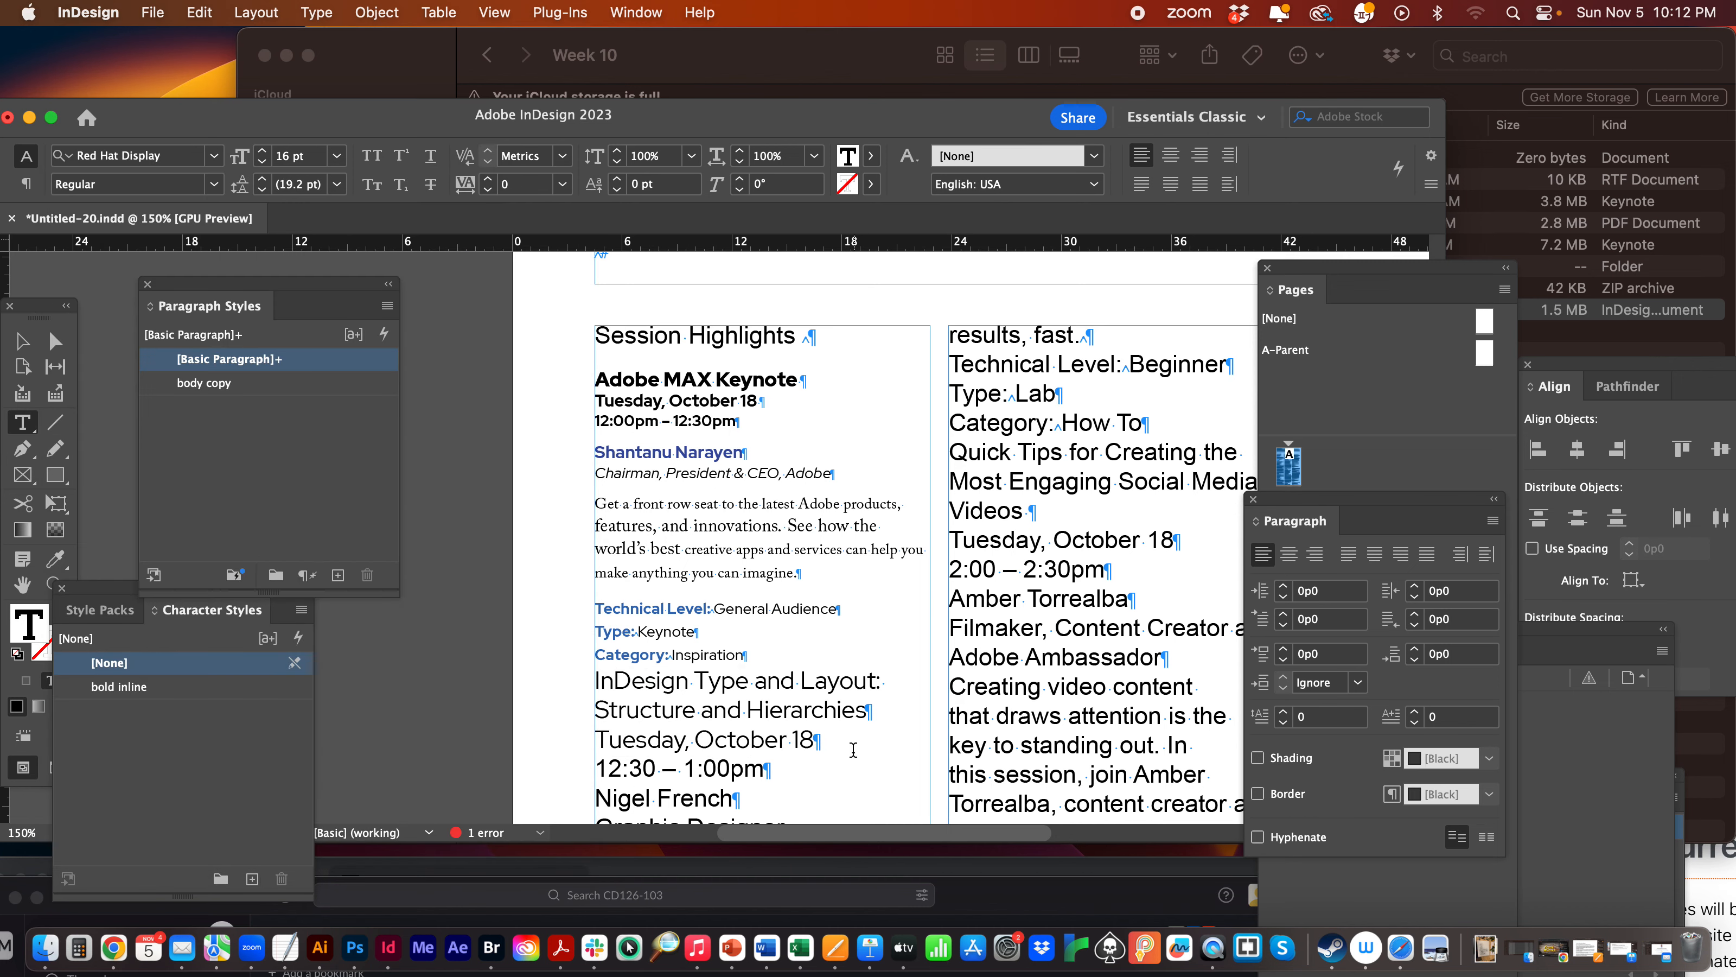
drag(816, 741, 825, 743)
drag(814, 742, 602, 694)
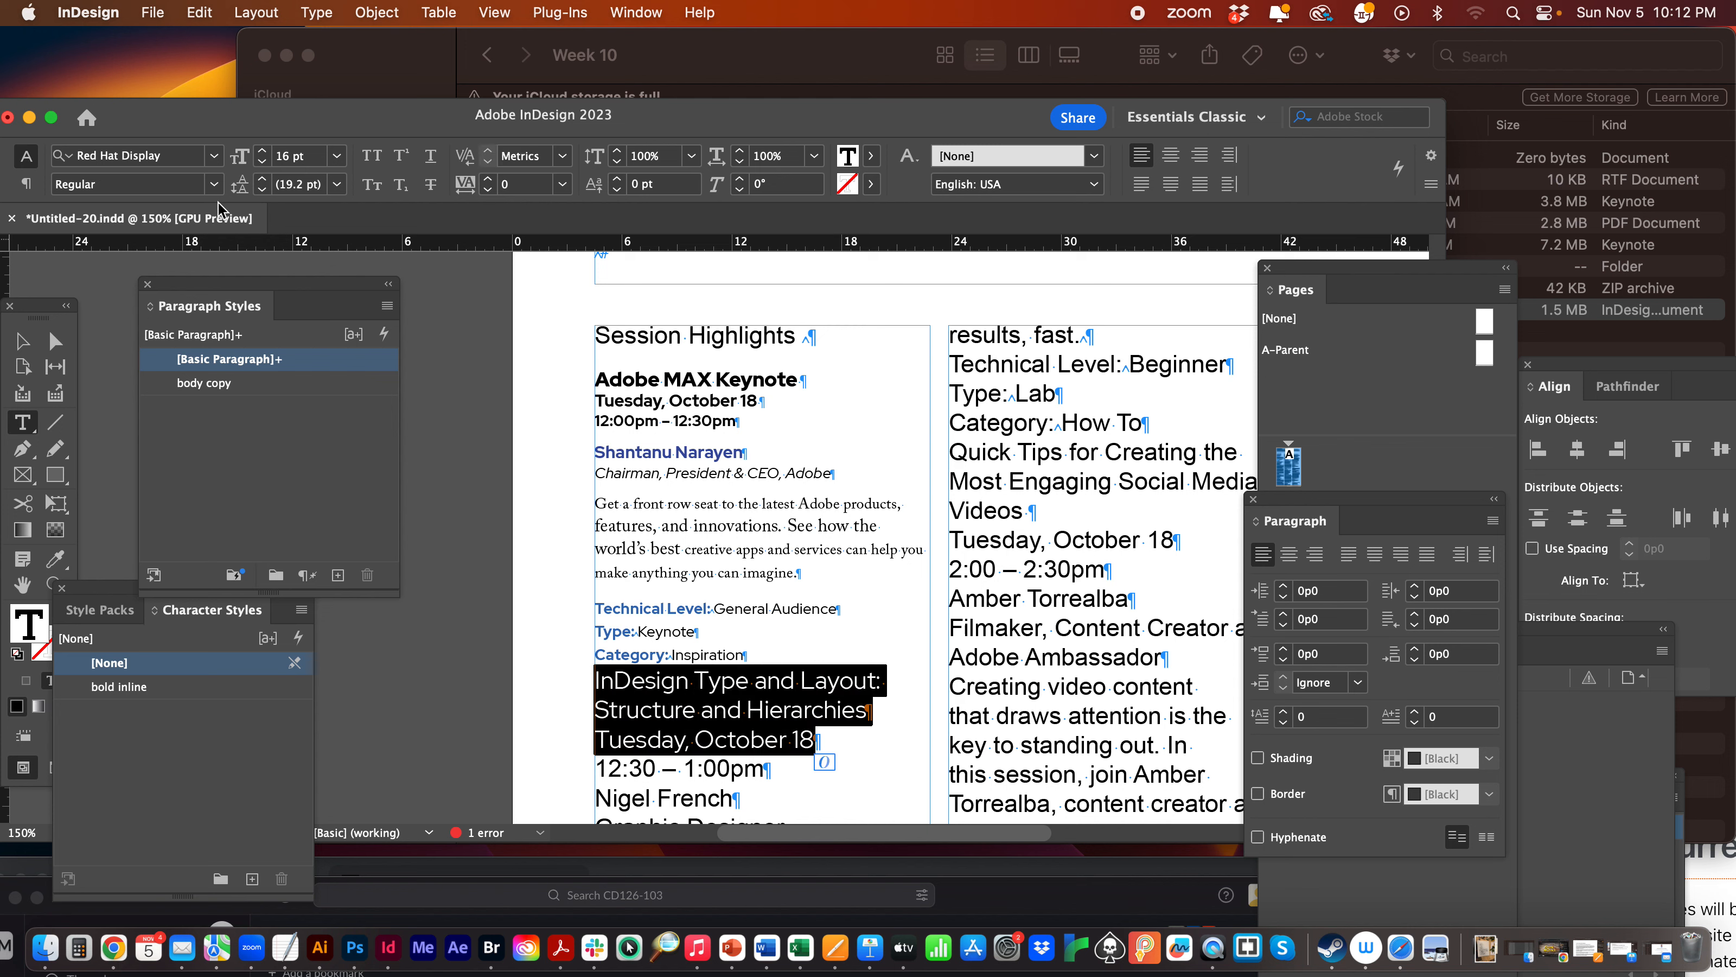
click(665, 696)
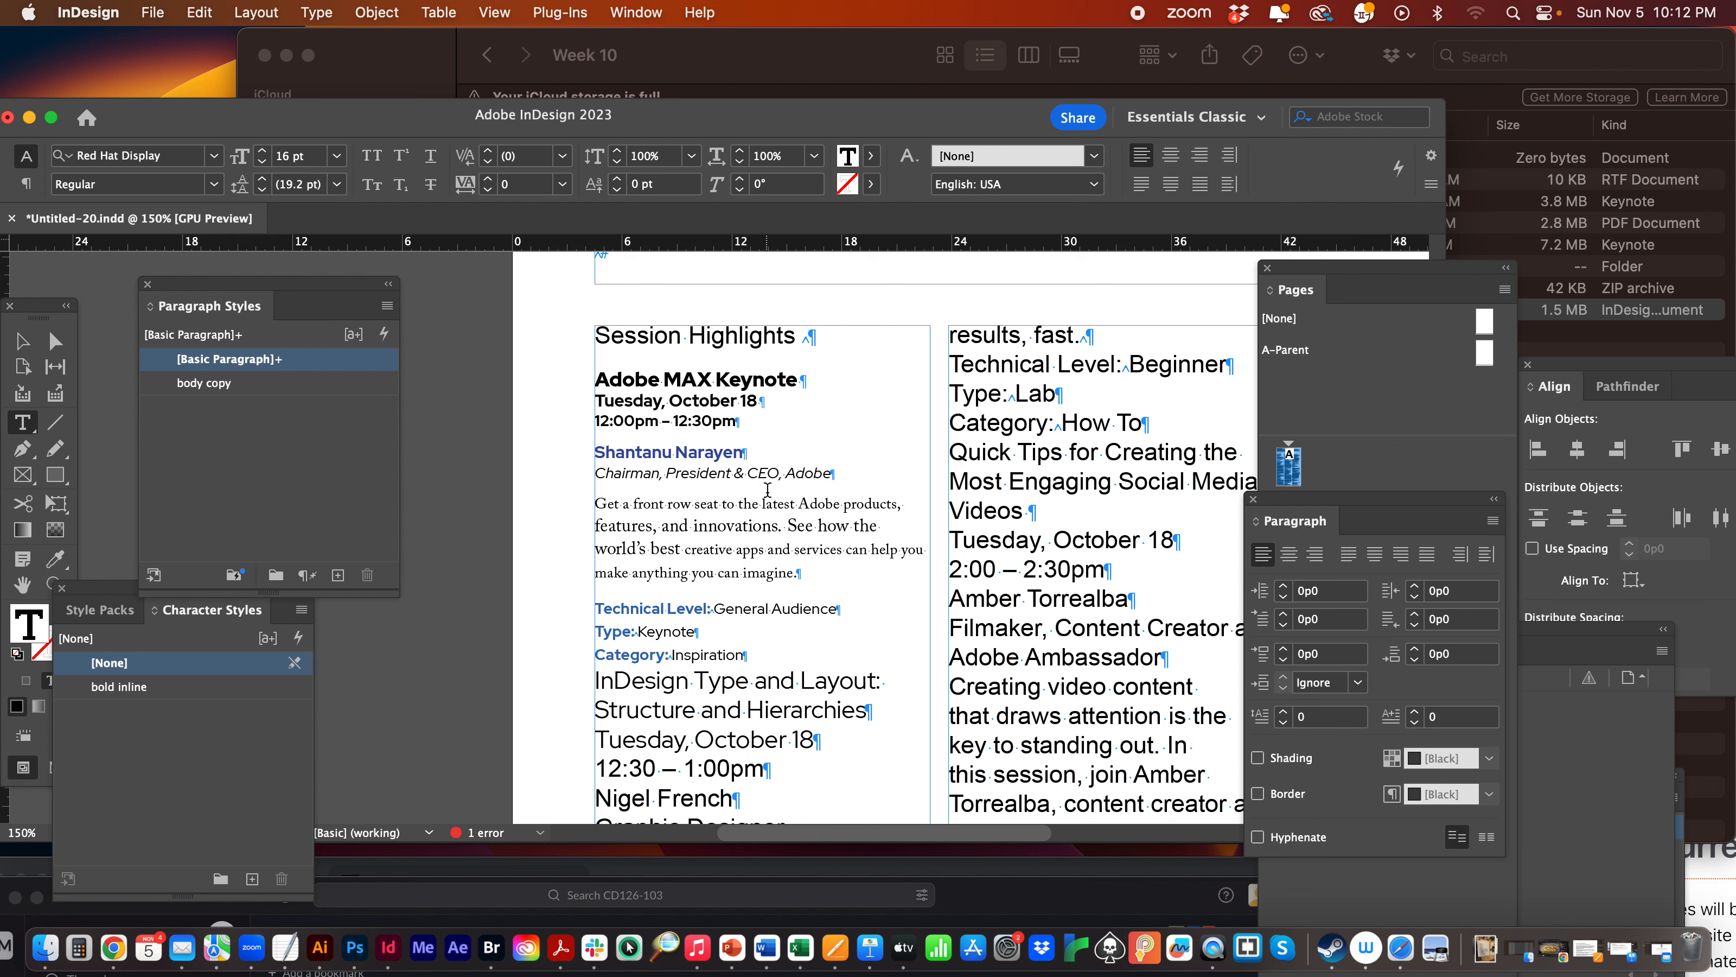
Compare the paragraph style and formatting of the keynote's description with those of its title.
click(753, 502)
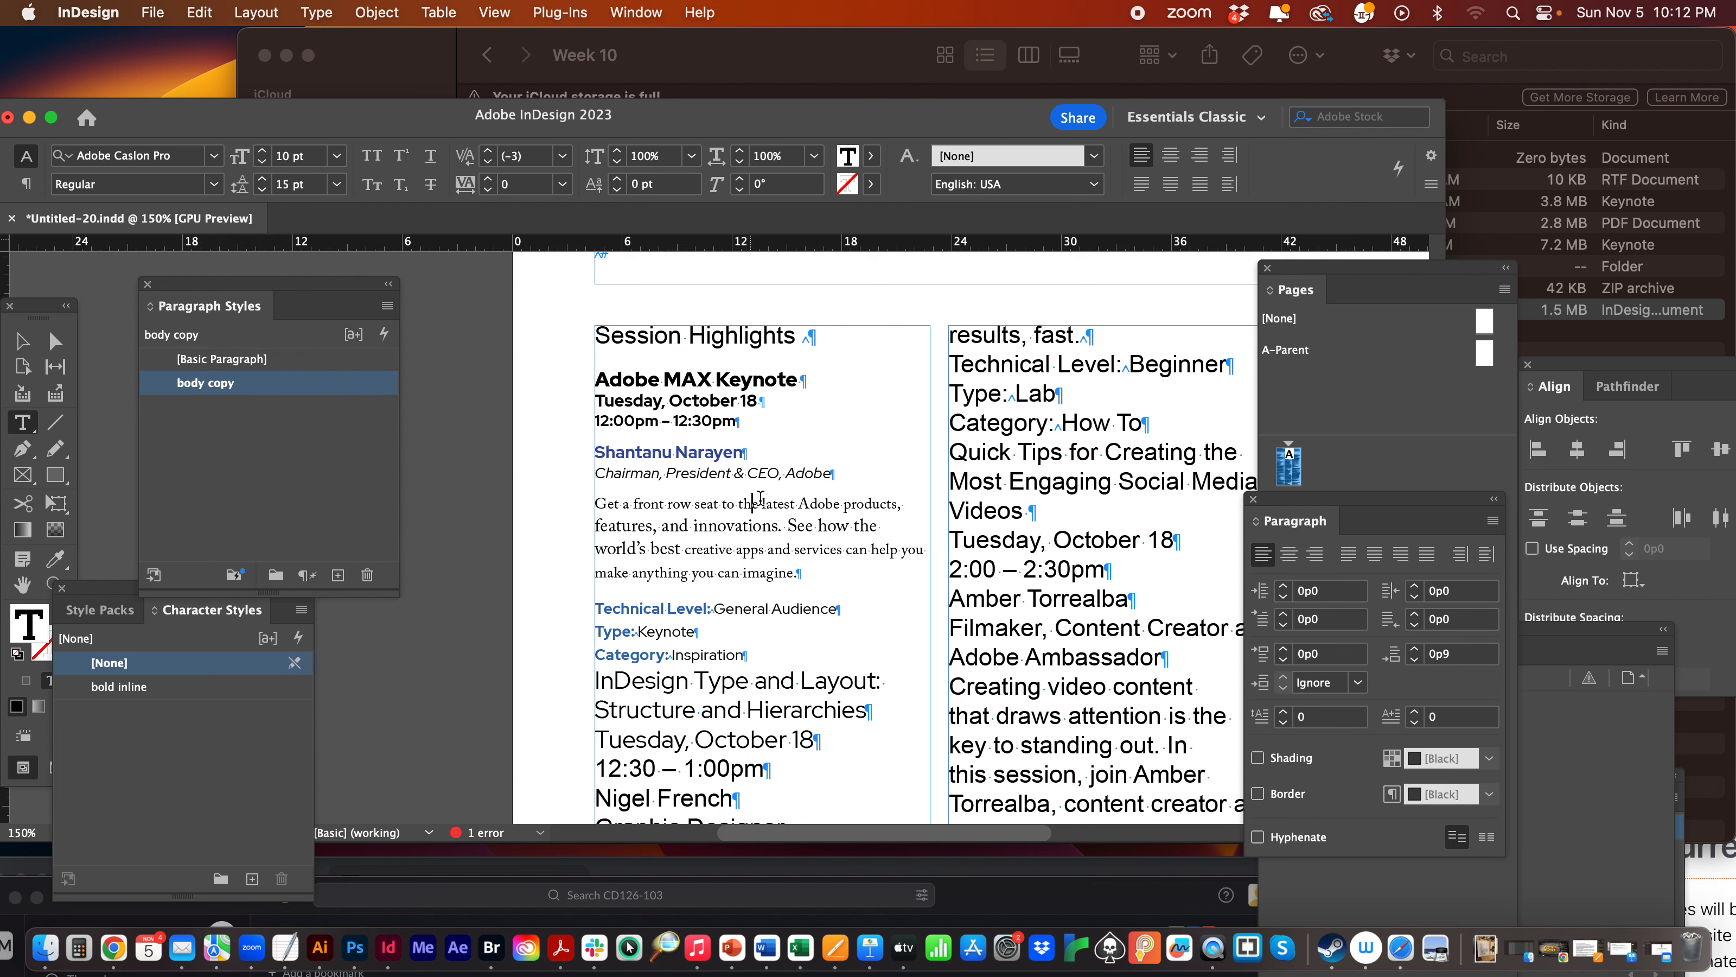
click(726, 517)
click(690, 380)
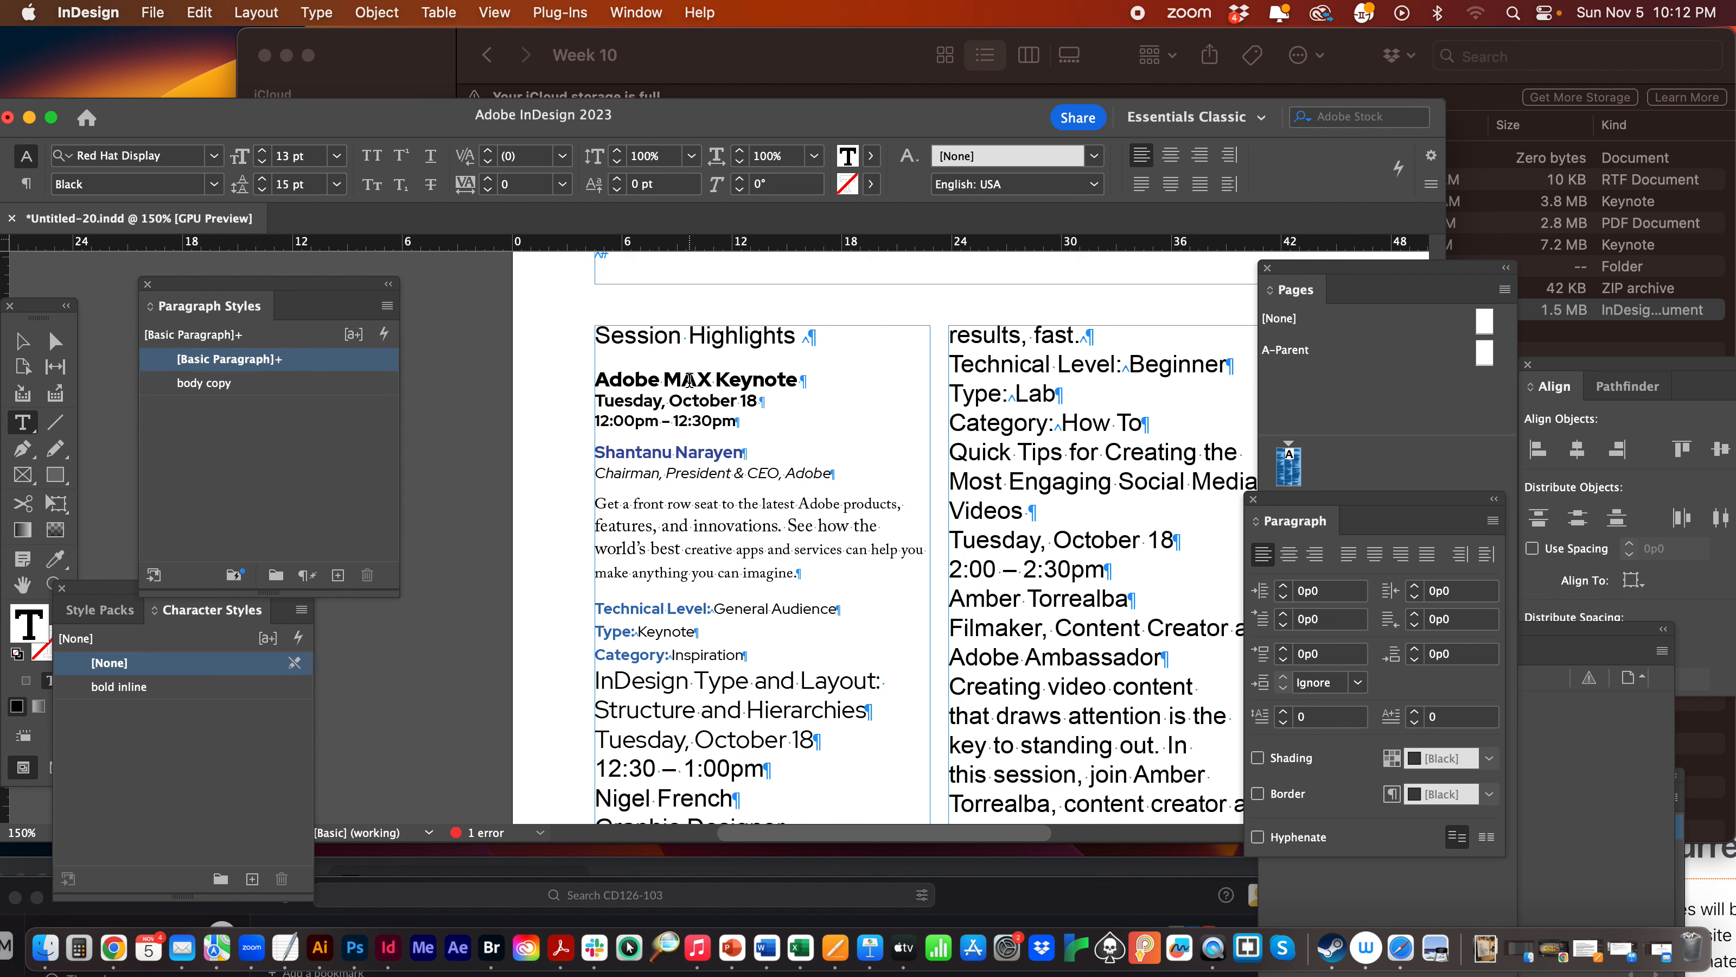
Create a new paragraph style from the "Adobe MAX Keynote" title, reviewing its basic character formats and its indents and spacing.
drag(608, 378, 829, 378)
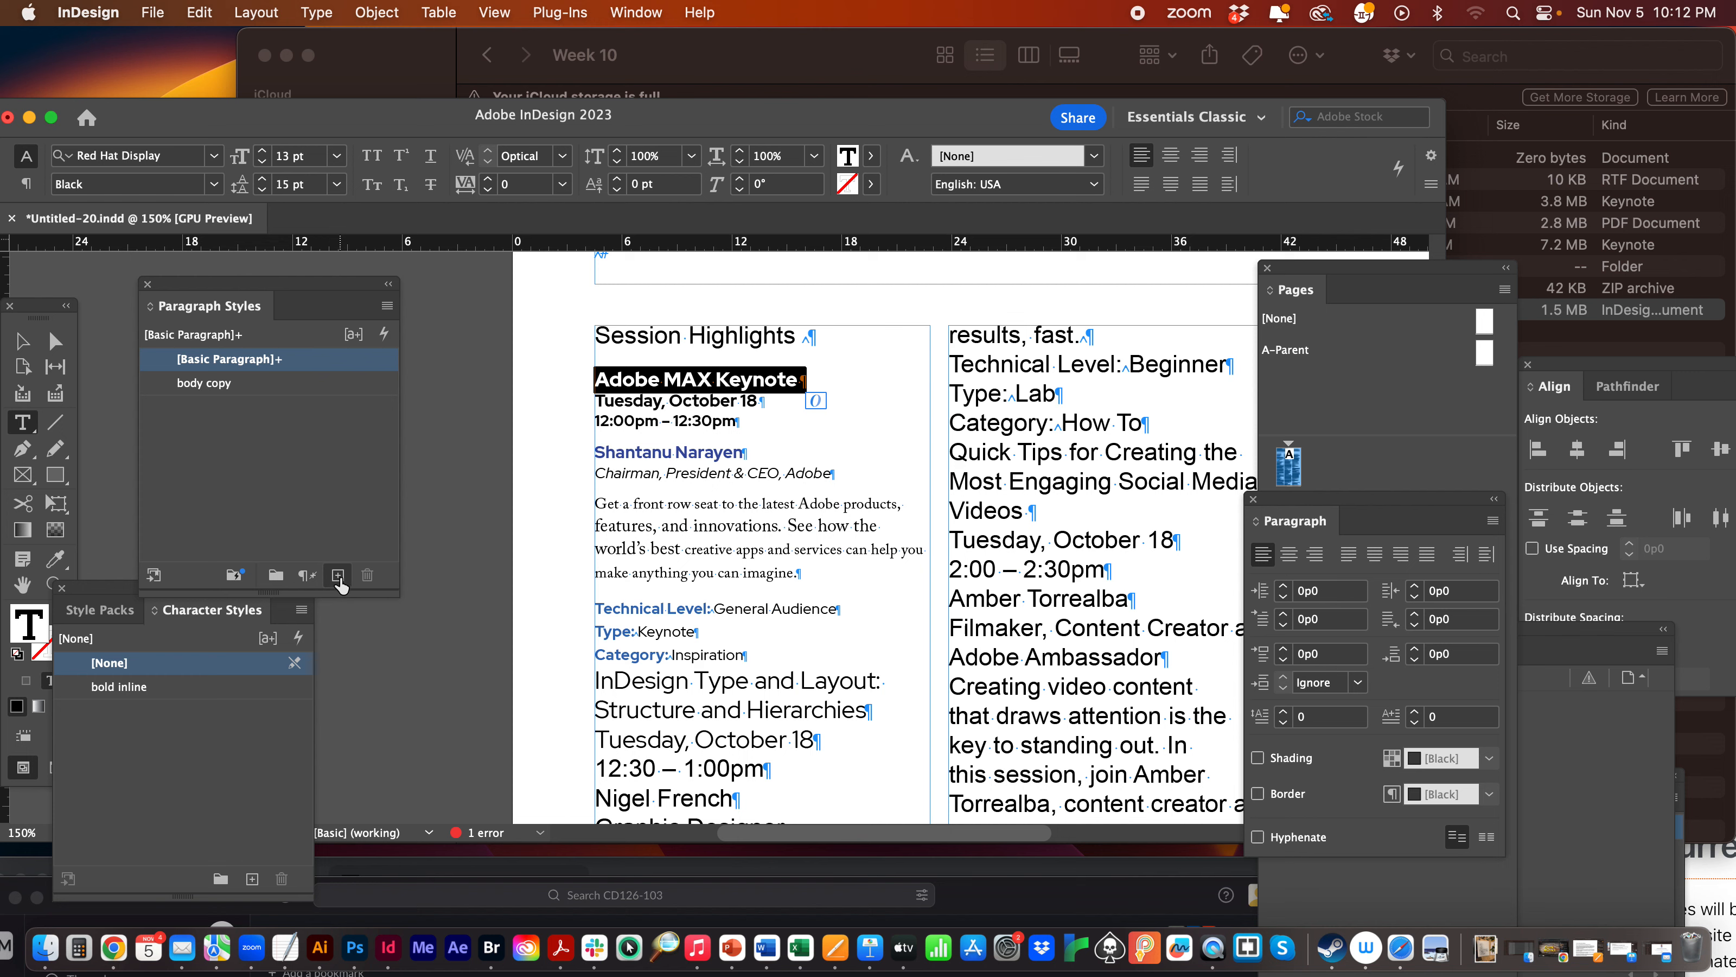
click(387, 305)
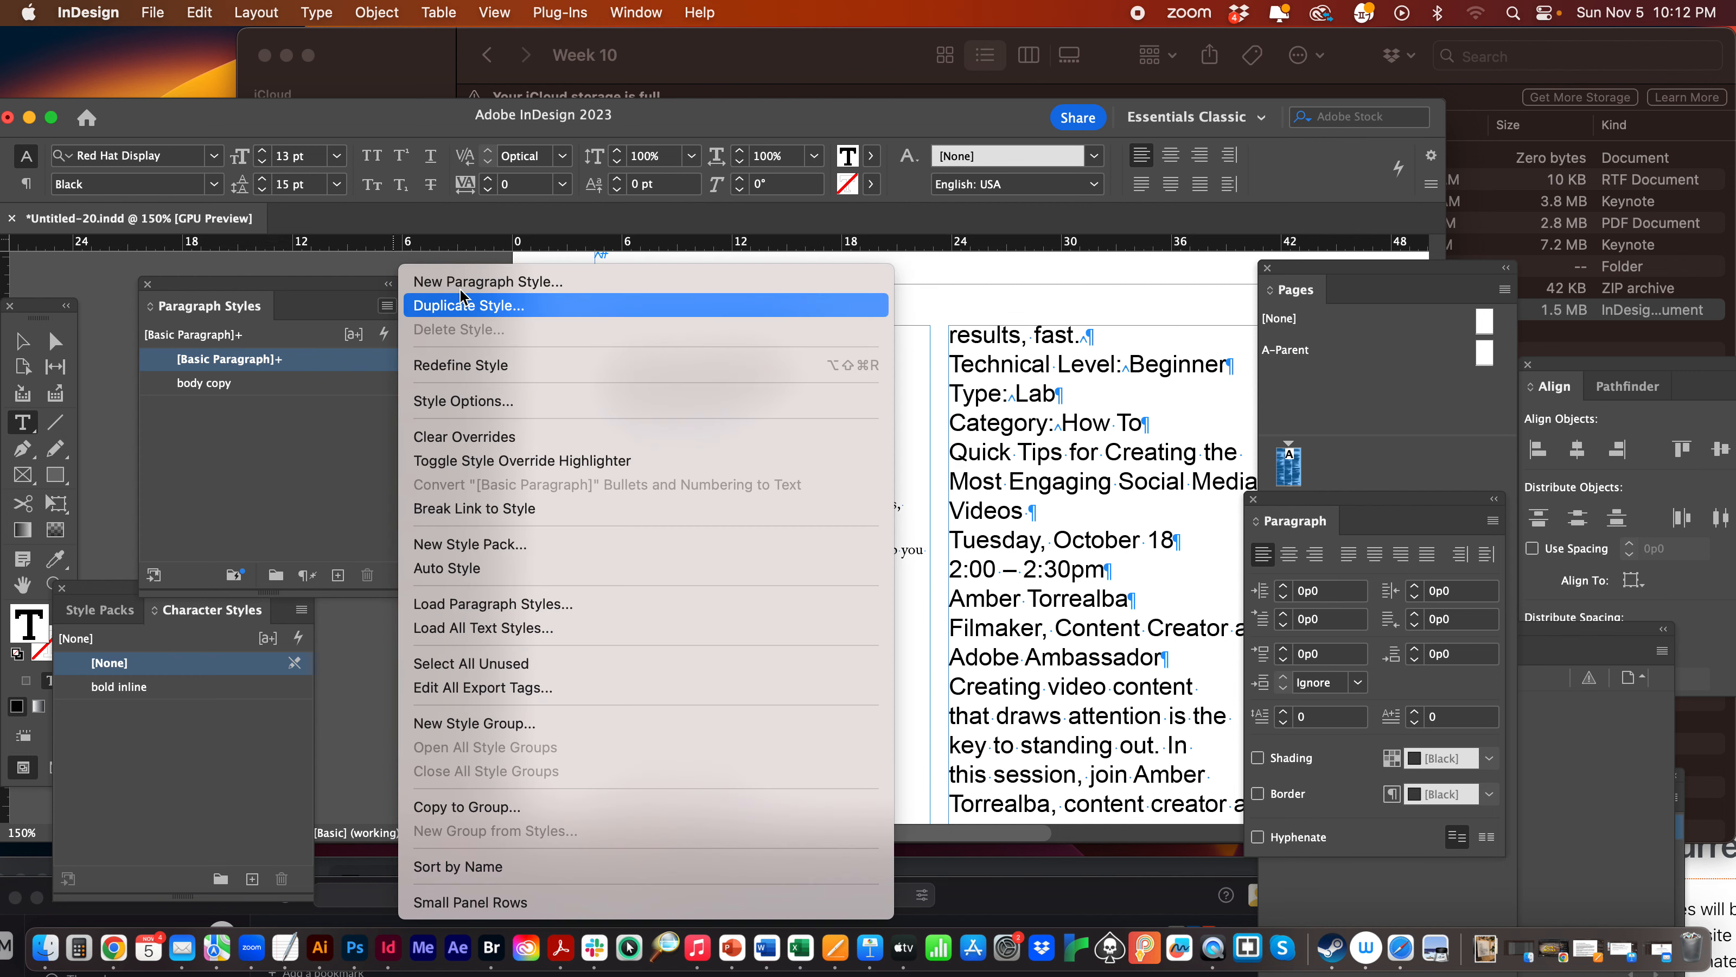
click(394, 309)
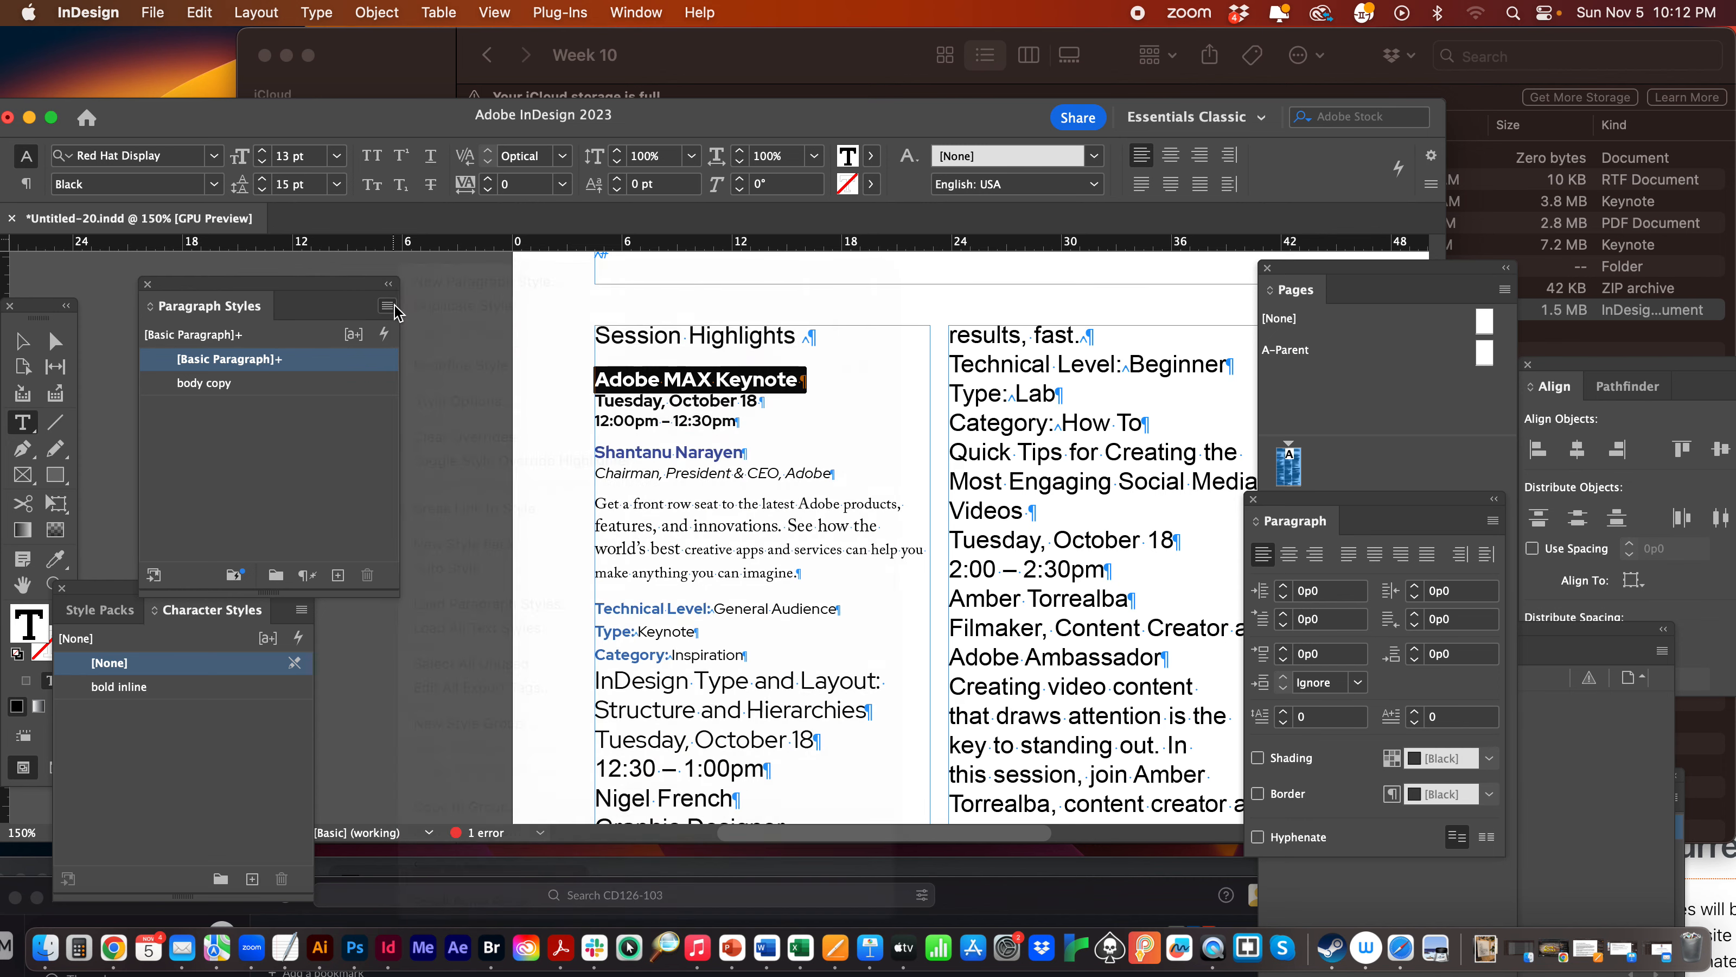
click(388, 305)
click(501, 281)
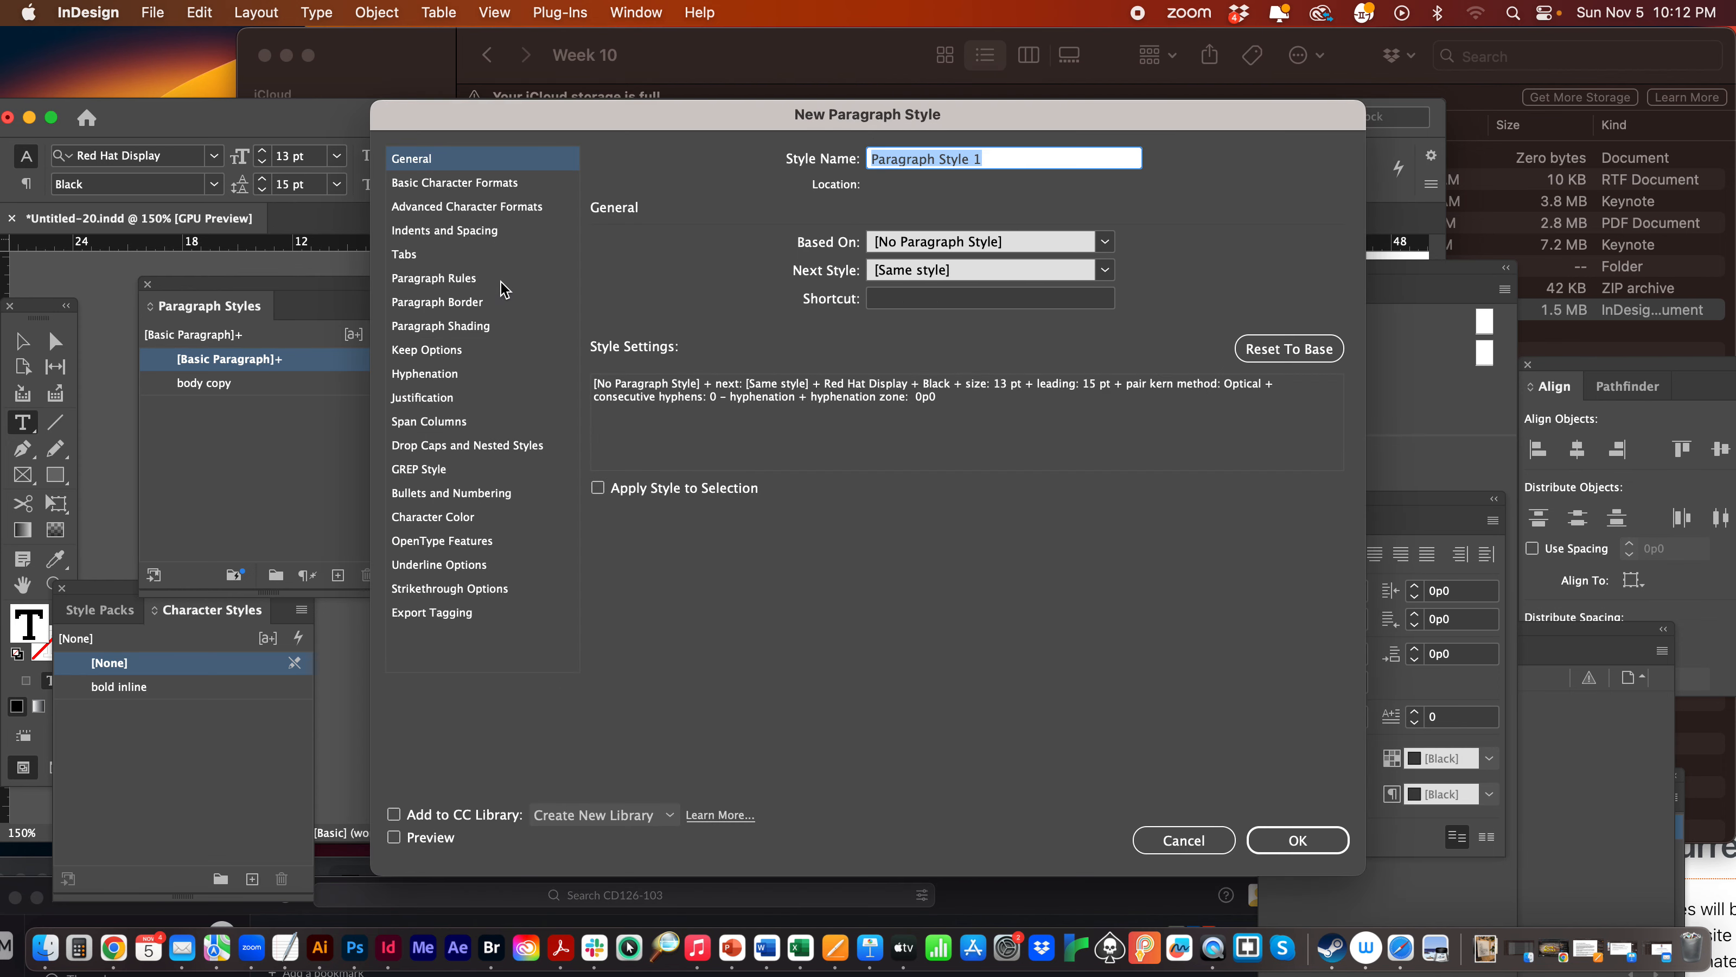
drag(548, 109, 361, 133)
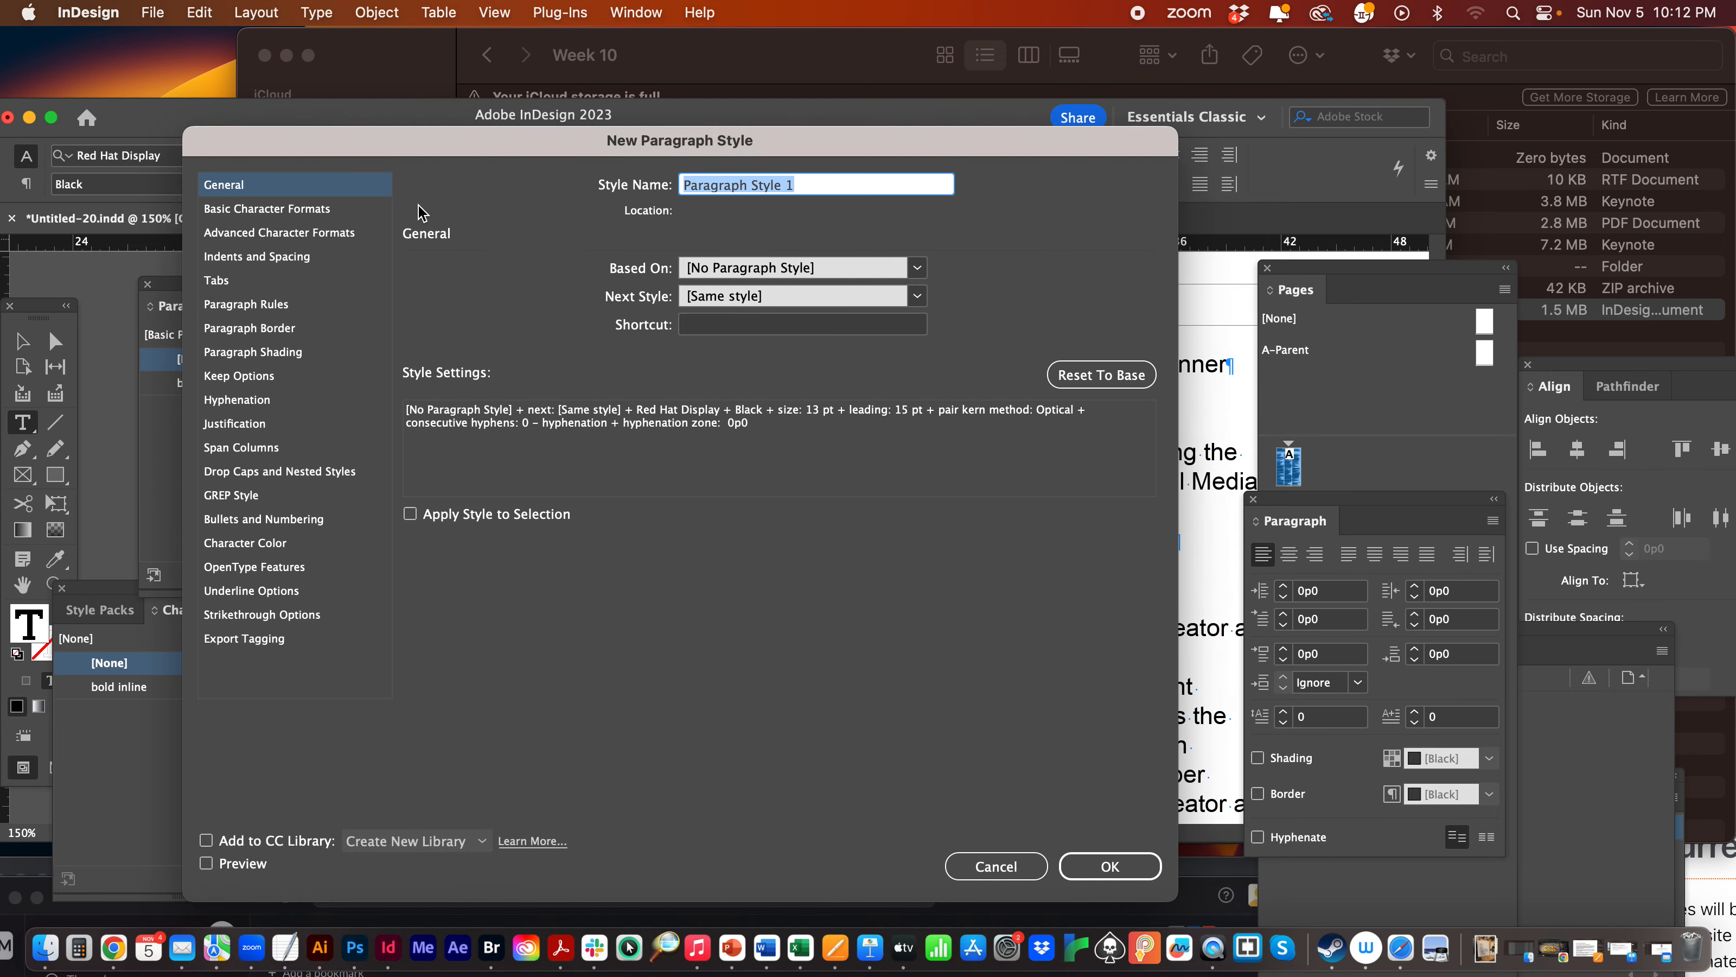
drag(454, 134, 1036, 306)
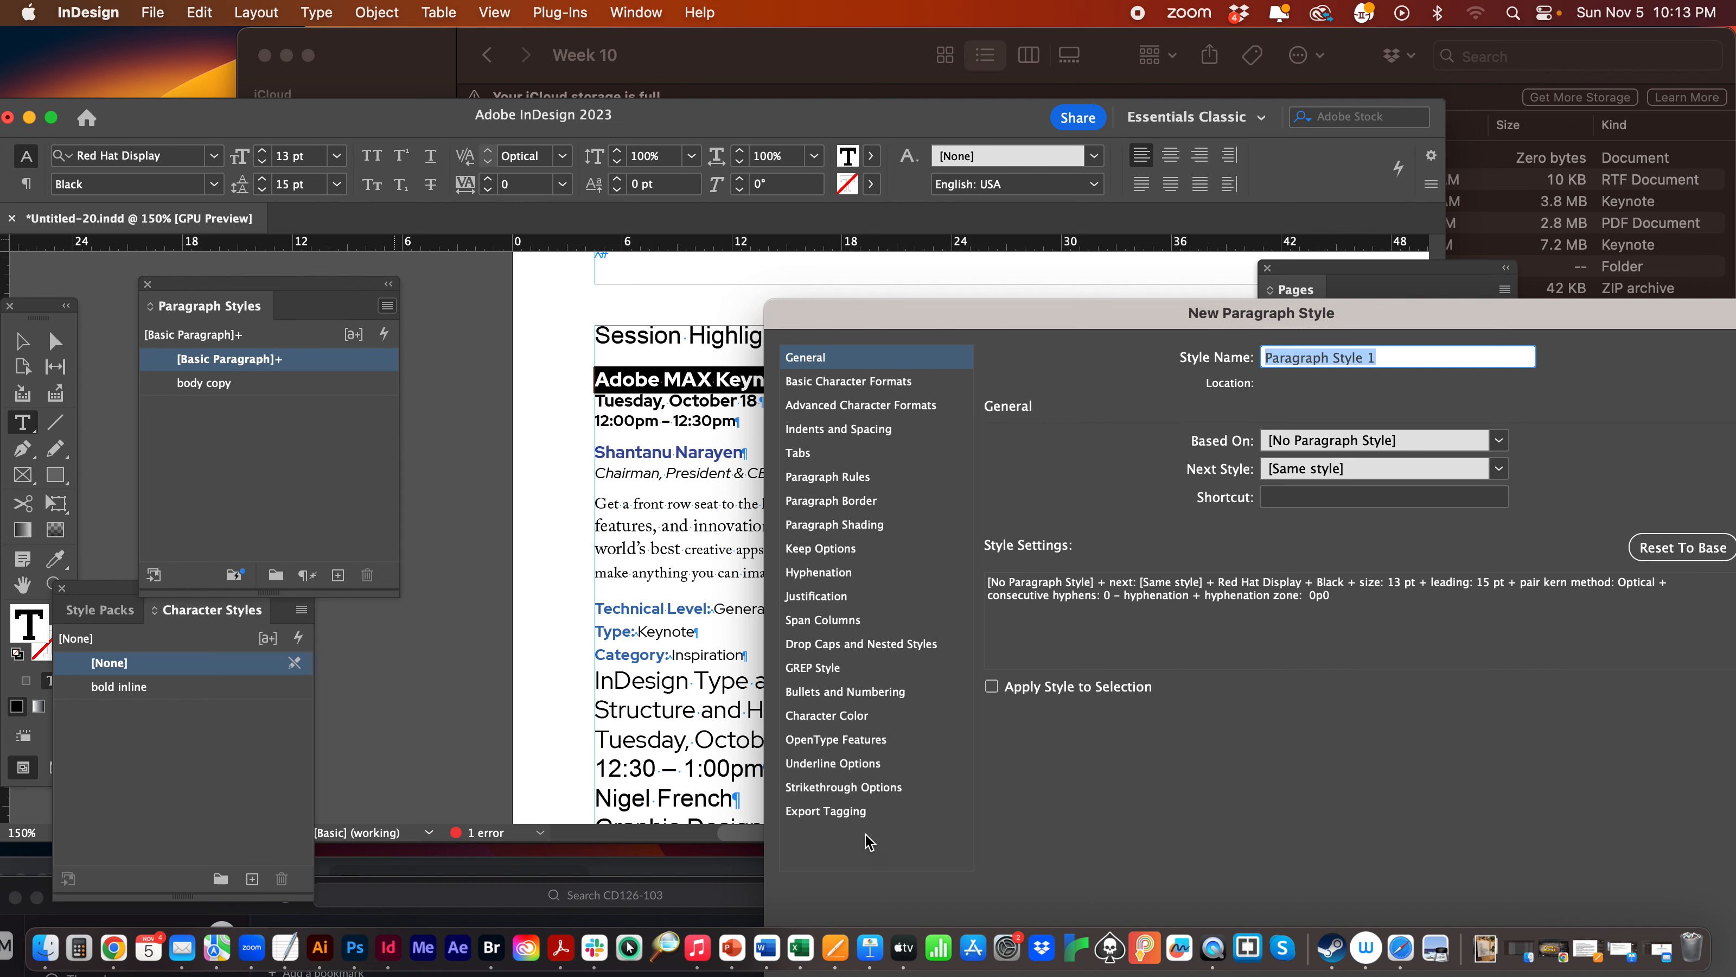
drag(901, 309, 248, 157)
click(236, 231)
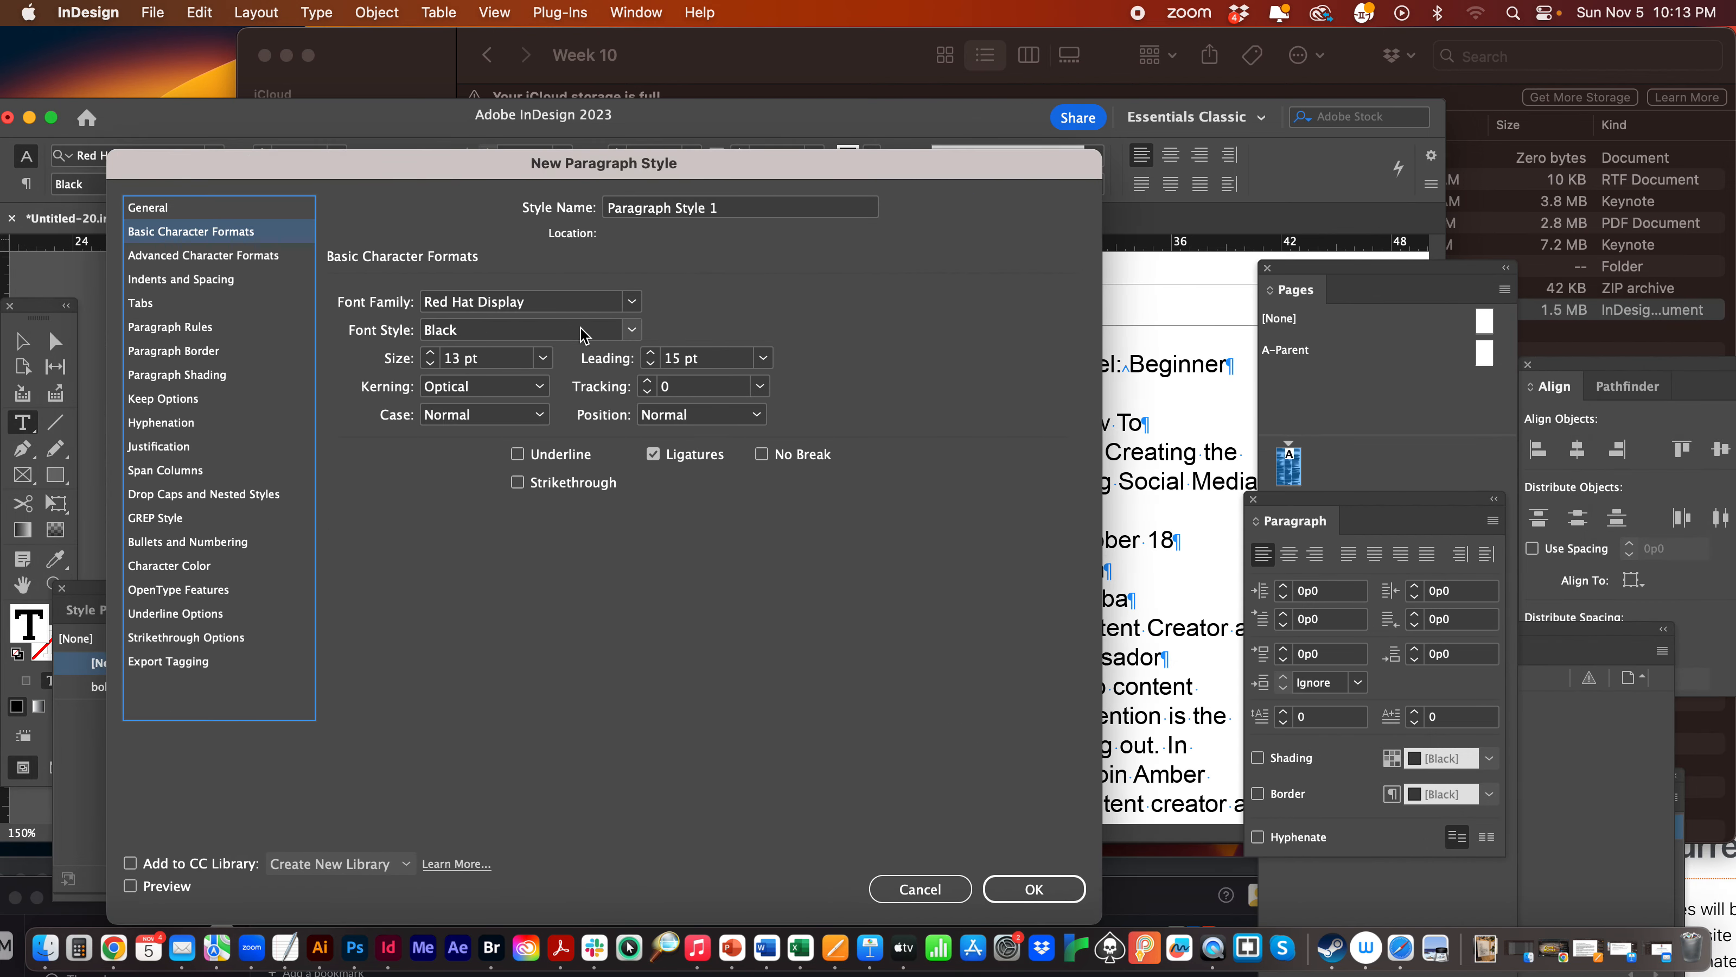
click(210, 286)
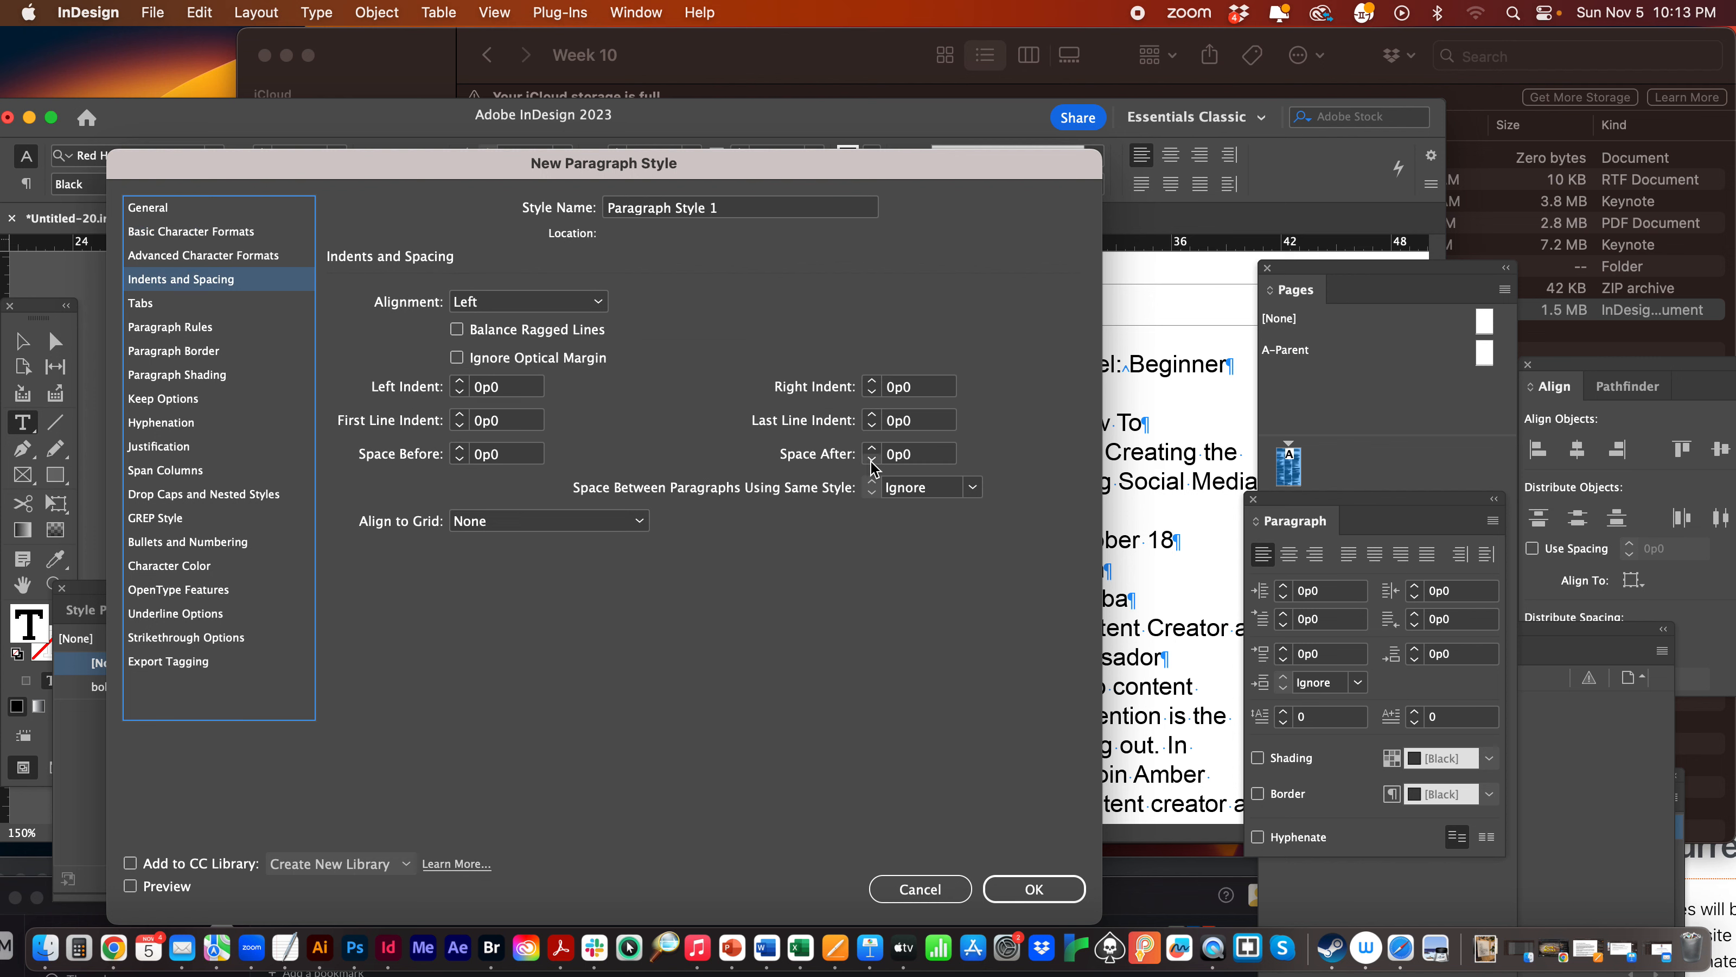
click(1012, 891)
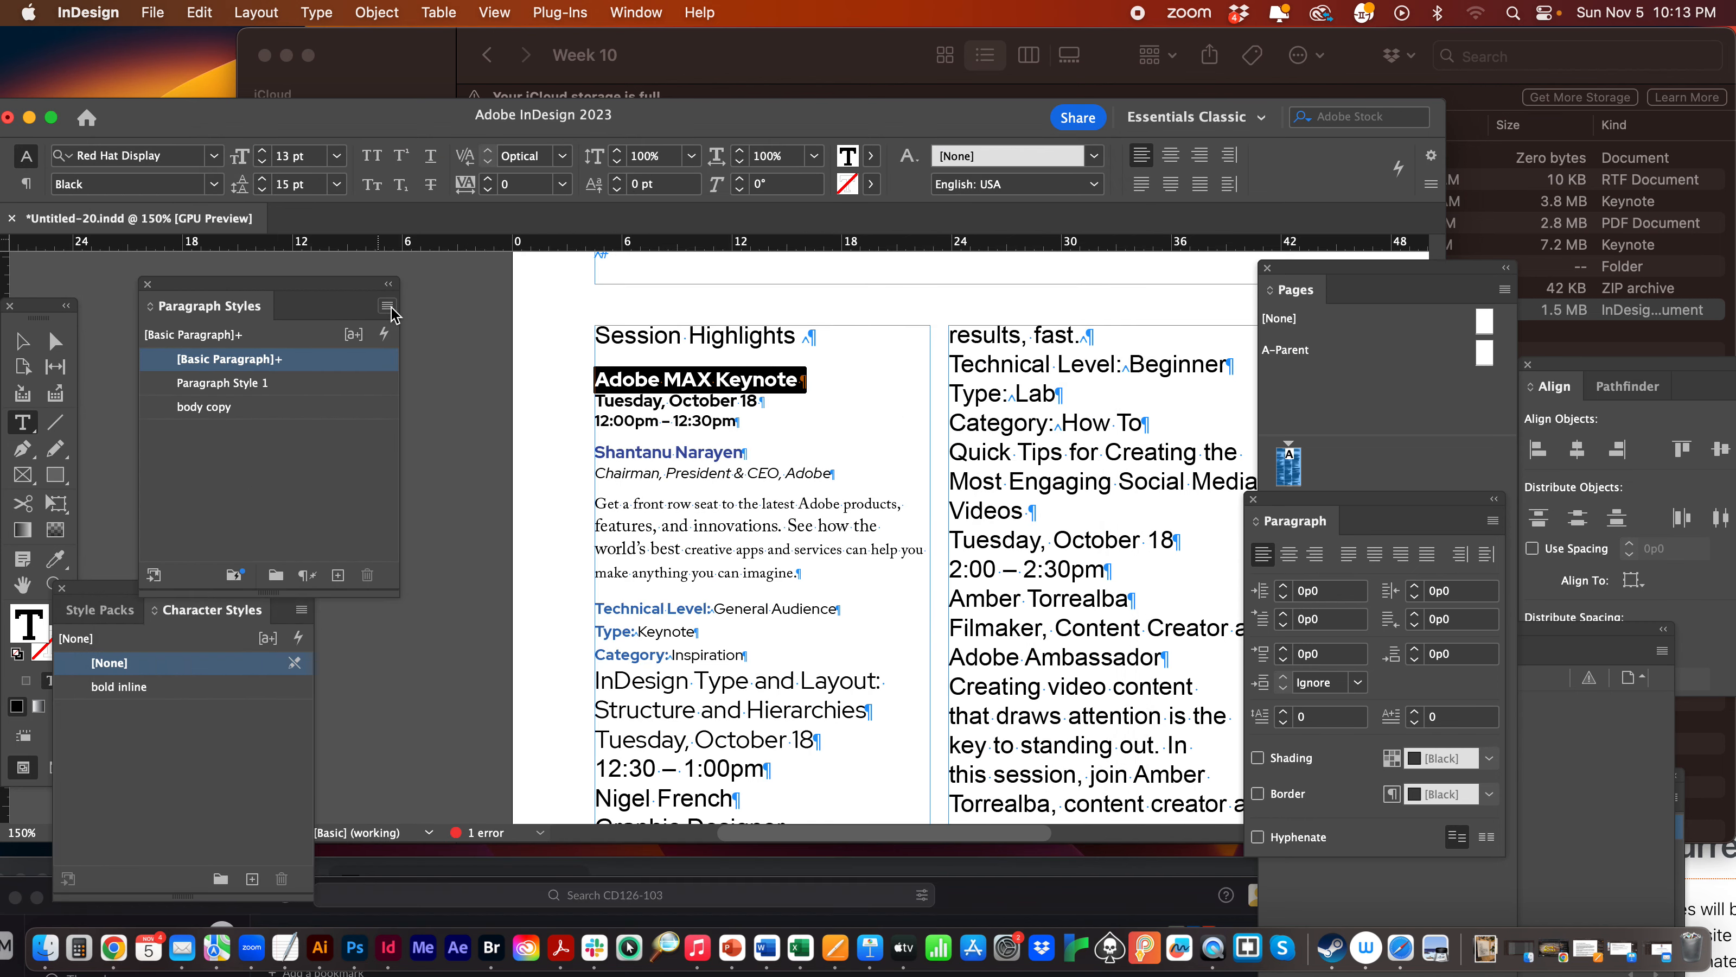
Apply the new paragraph style to the "Adobe MAX Keynote" title and rename the style "Event title".
click(246, 384)
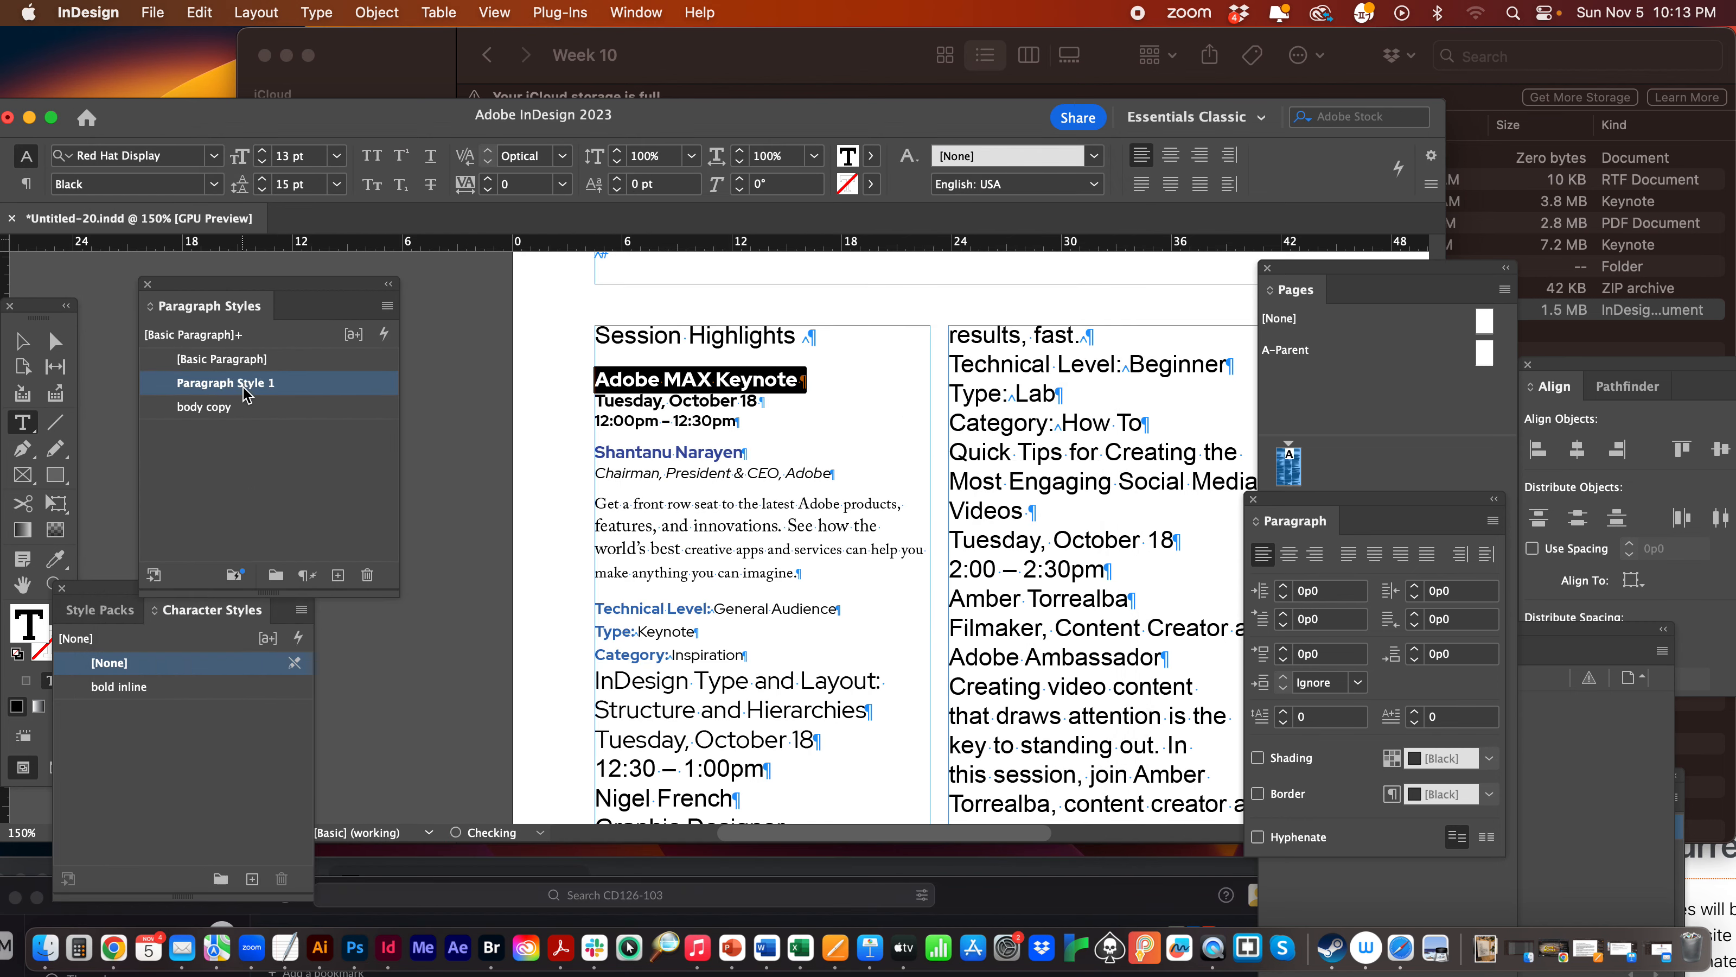
click(238, 384)
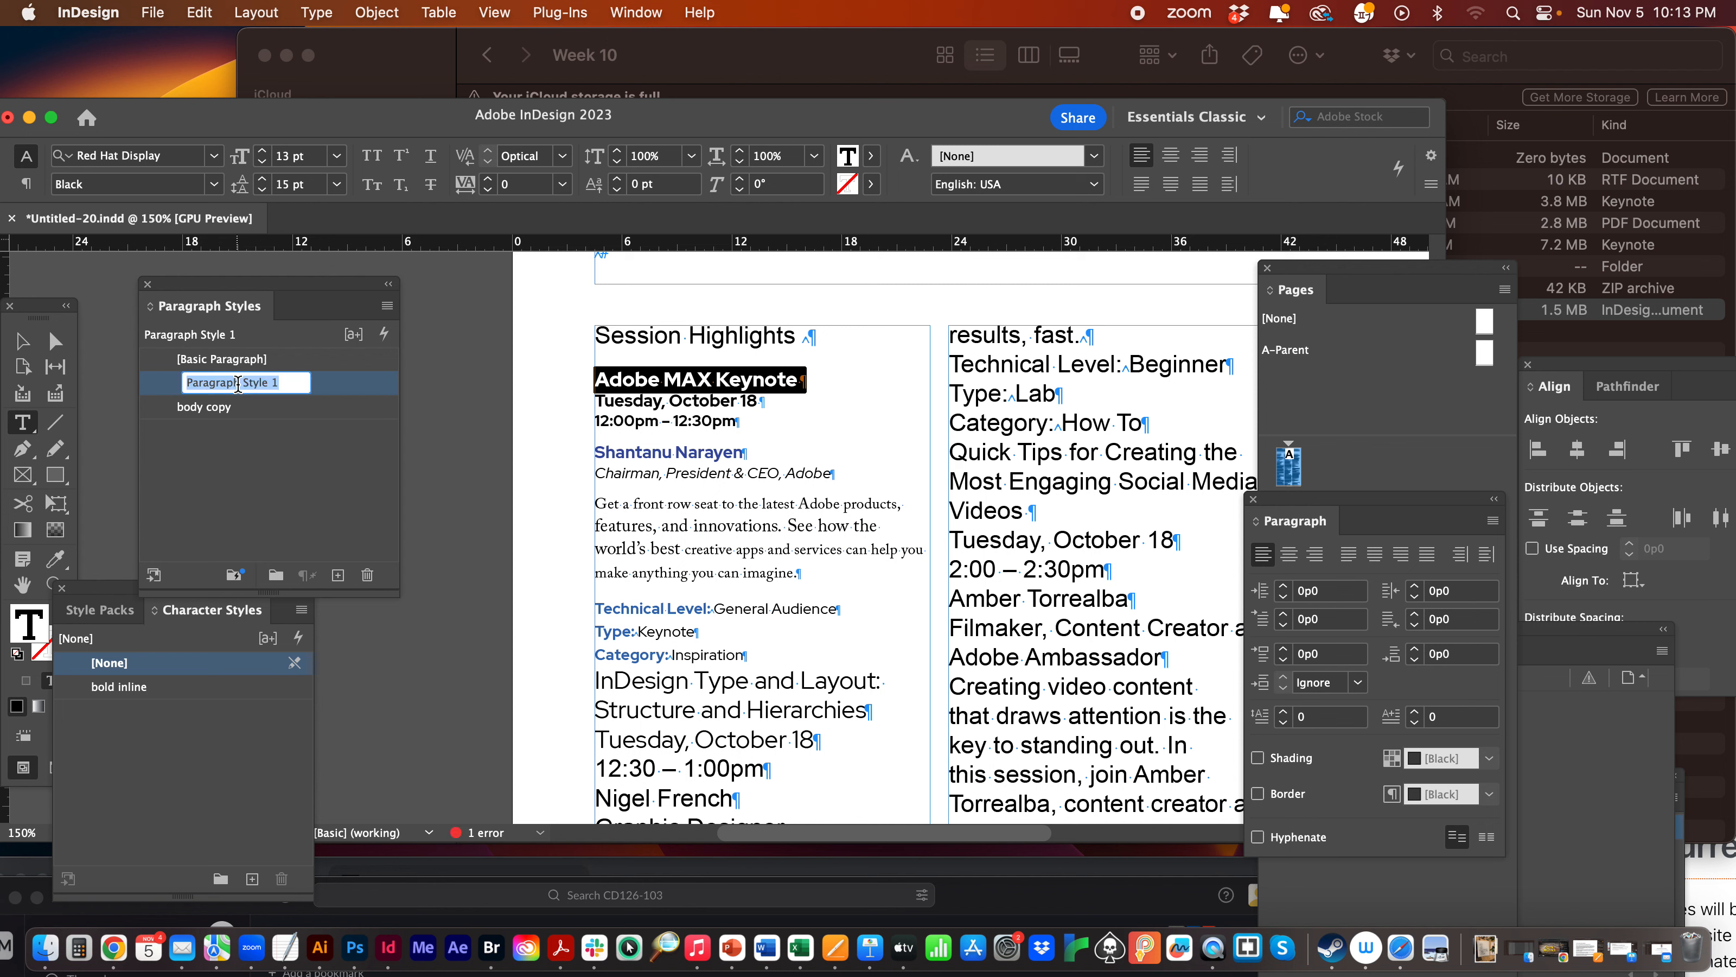
double_click(237, 384)
key(super+a)
key(BackSpace)
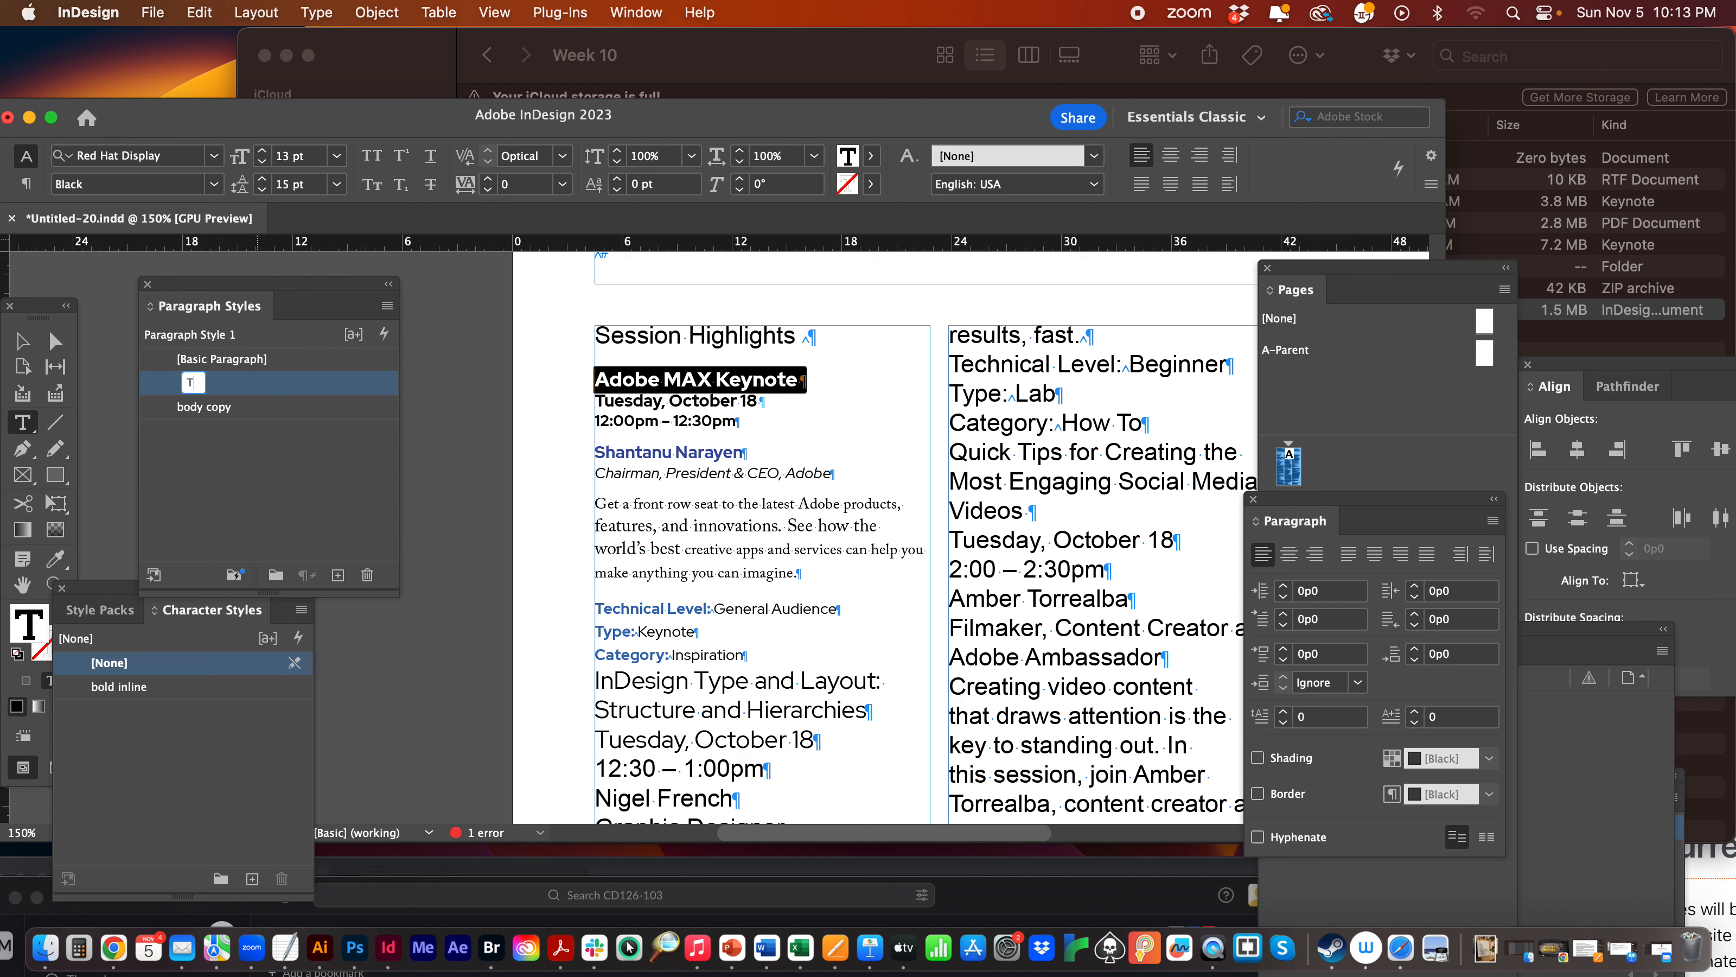
text(Event title)
click(727, 375)
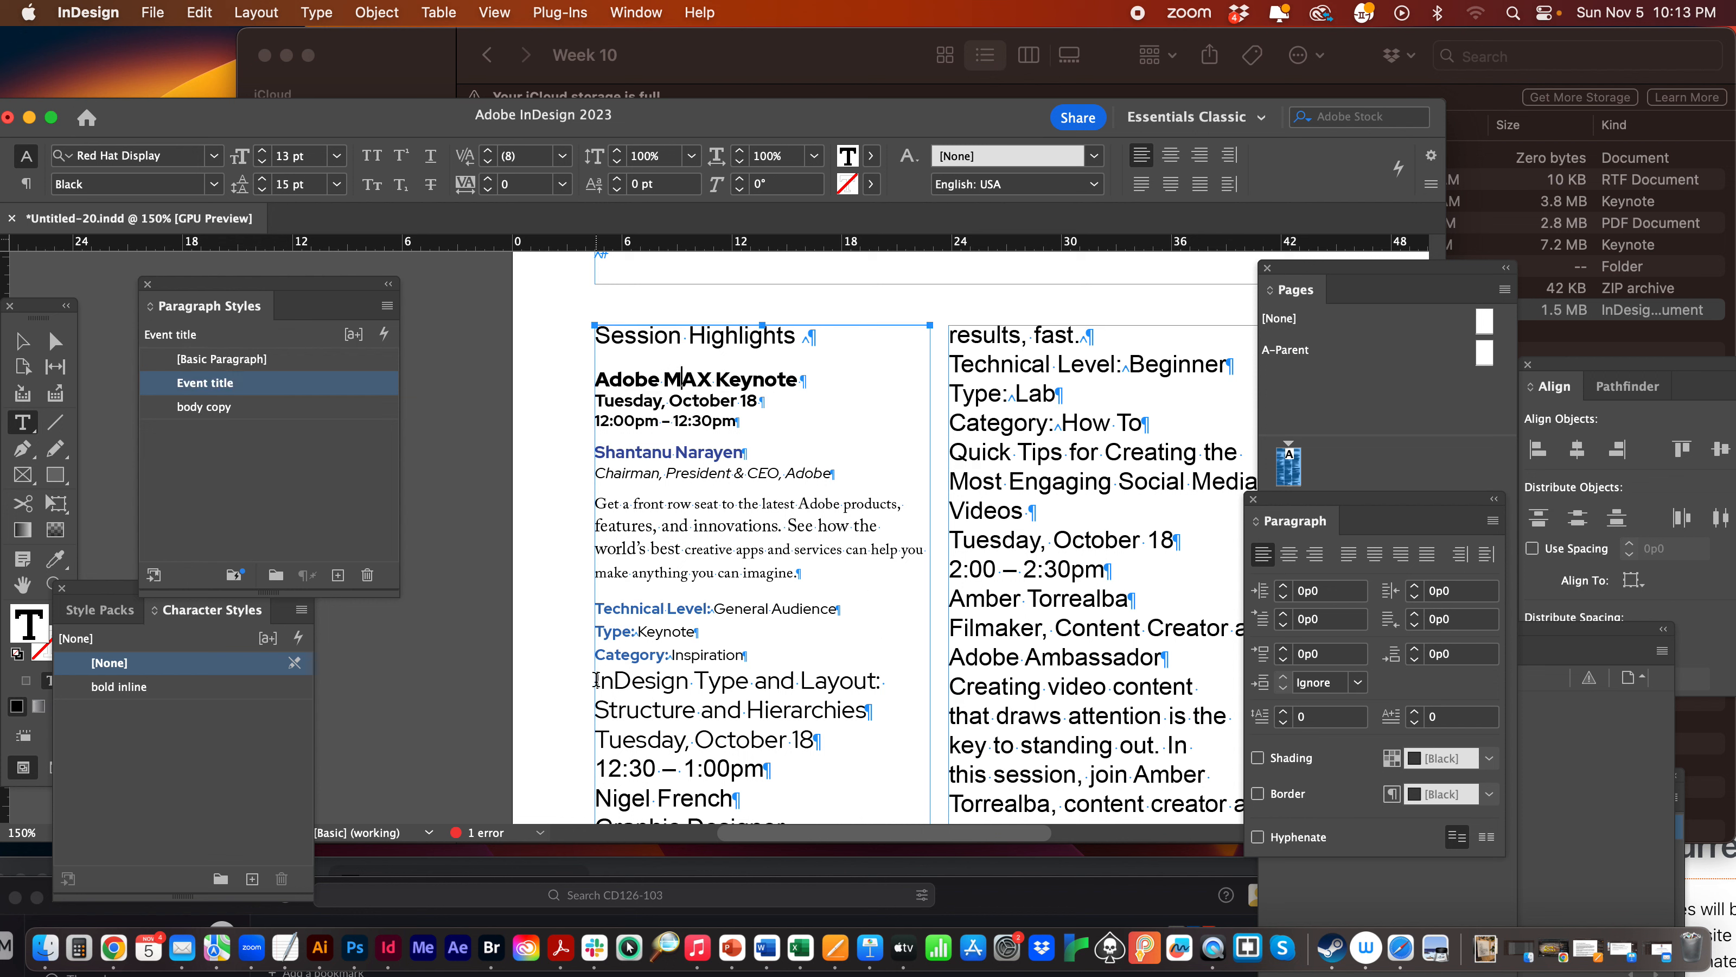
Apply the Event title style to the "InDesign Type and Layout: Structure and Hierarchies" title and its date line.
drag(594, 680, 900, 742)
click(232, 382)
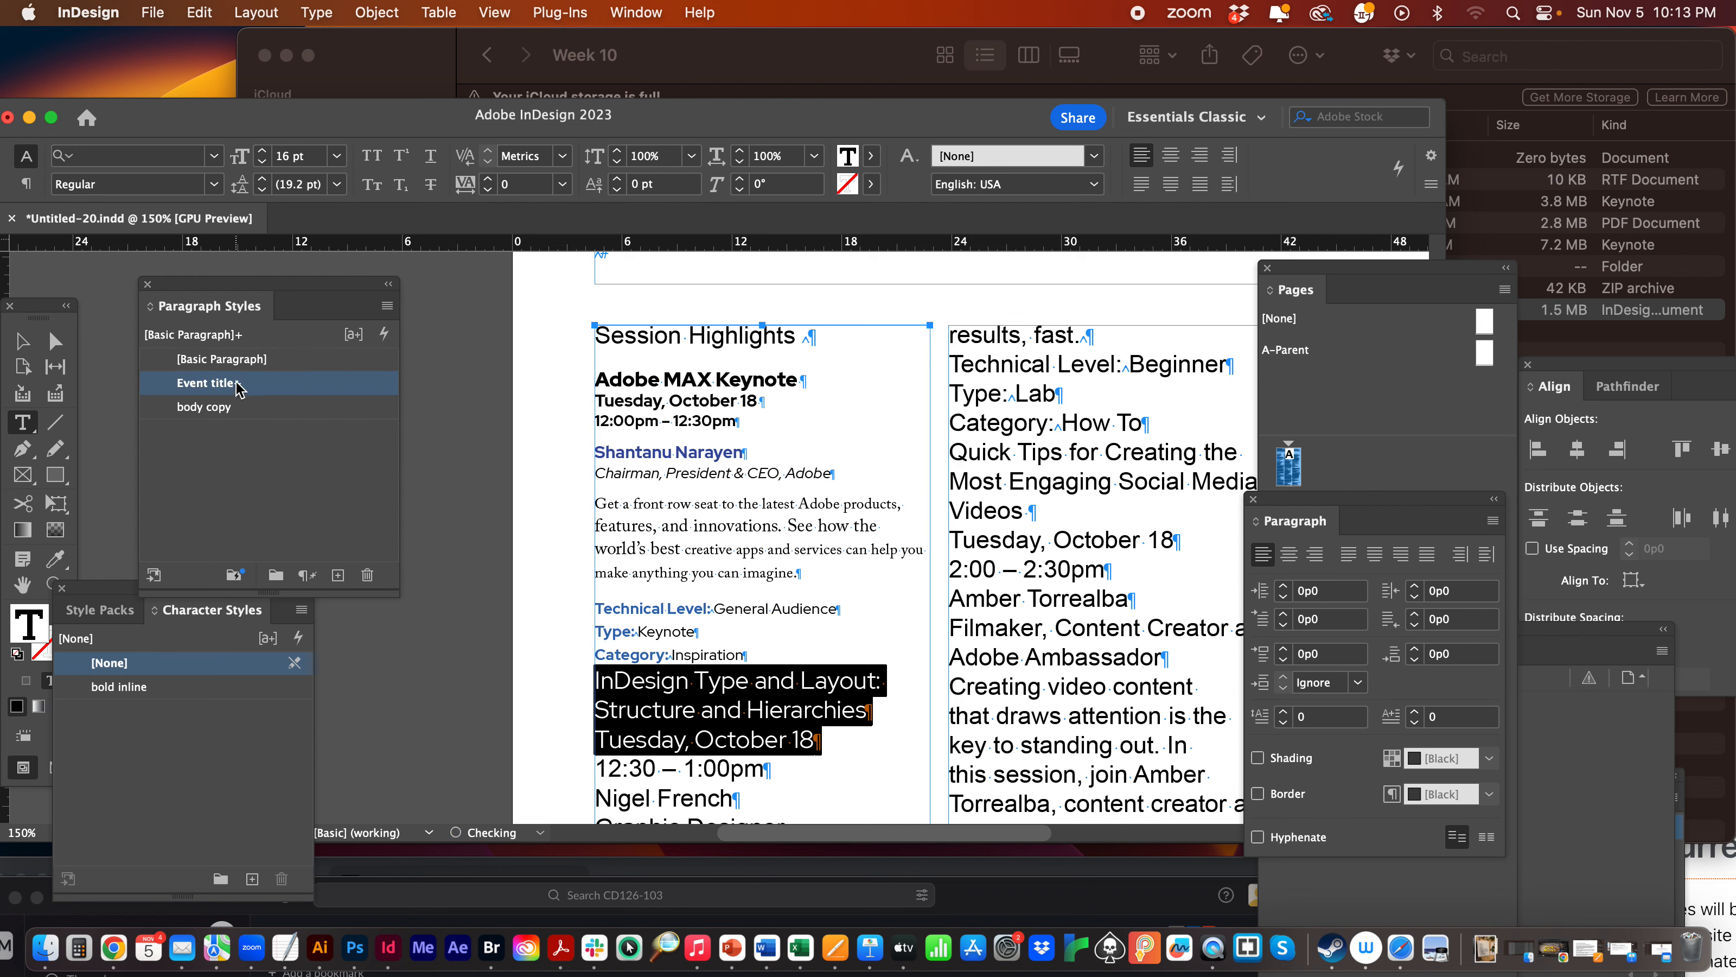
click(687, 684)
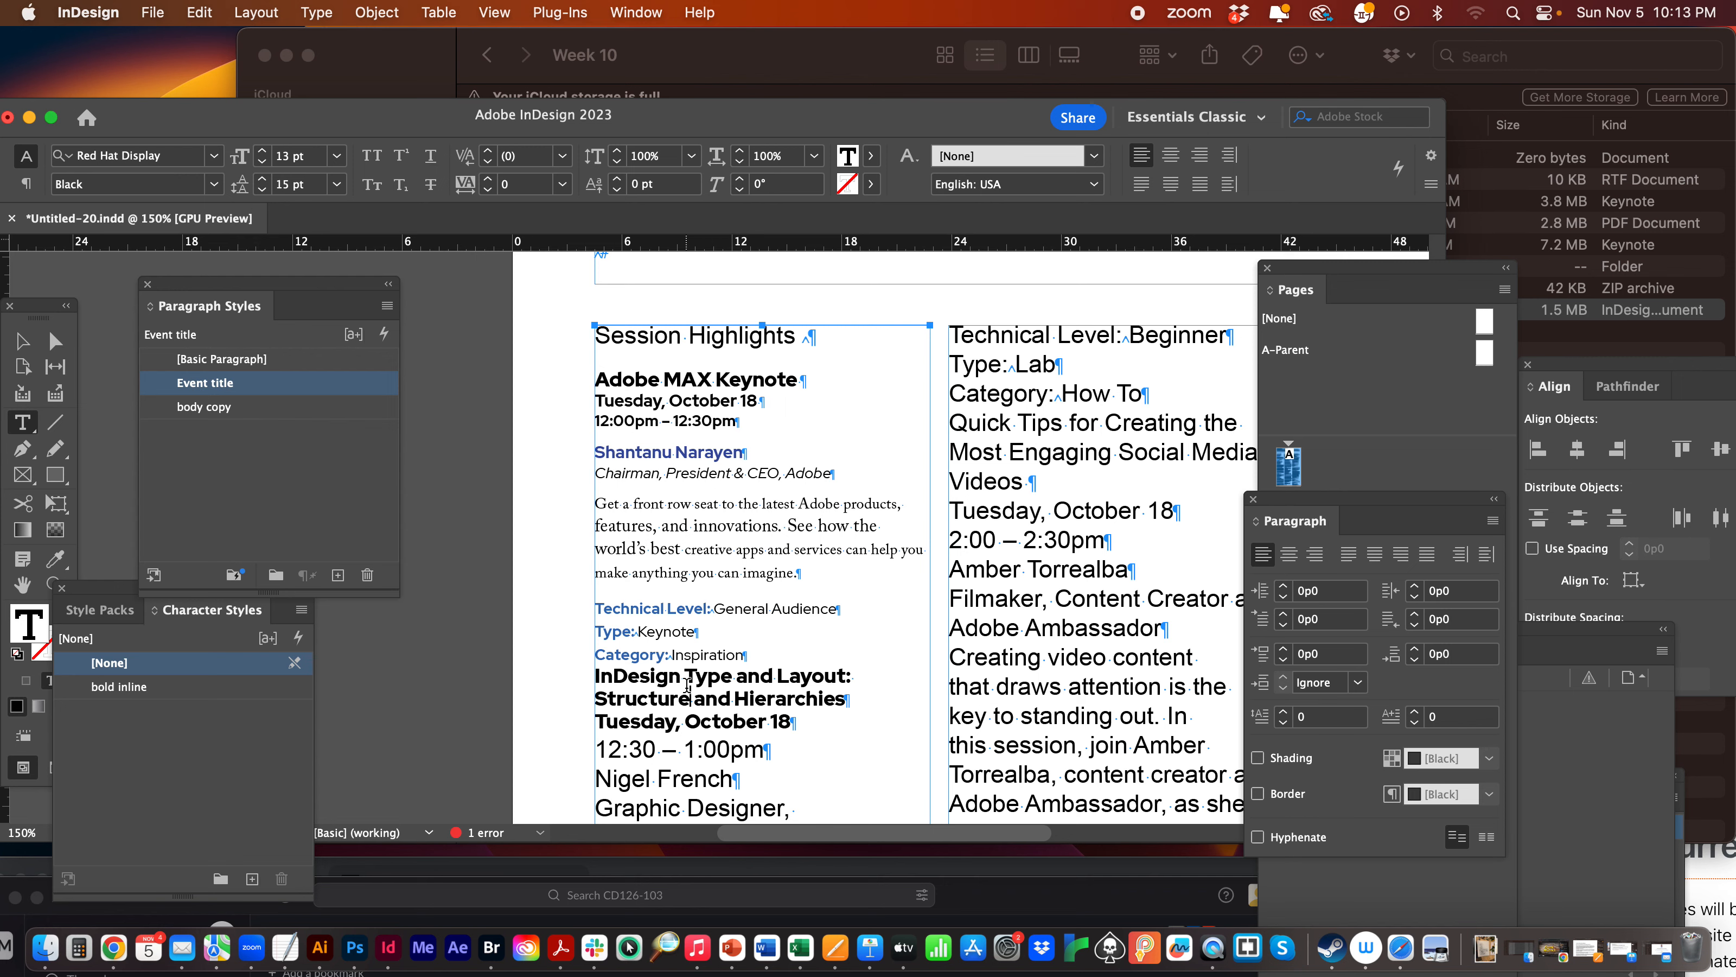
Apply the Event title style to the "Photoshop for Beginners and Users Who Need a Refresher" title in the first column.
key(super+minus)
key(super+minus)
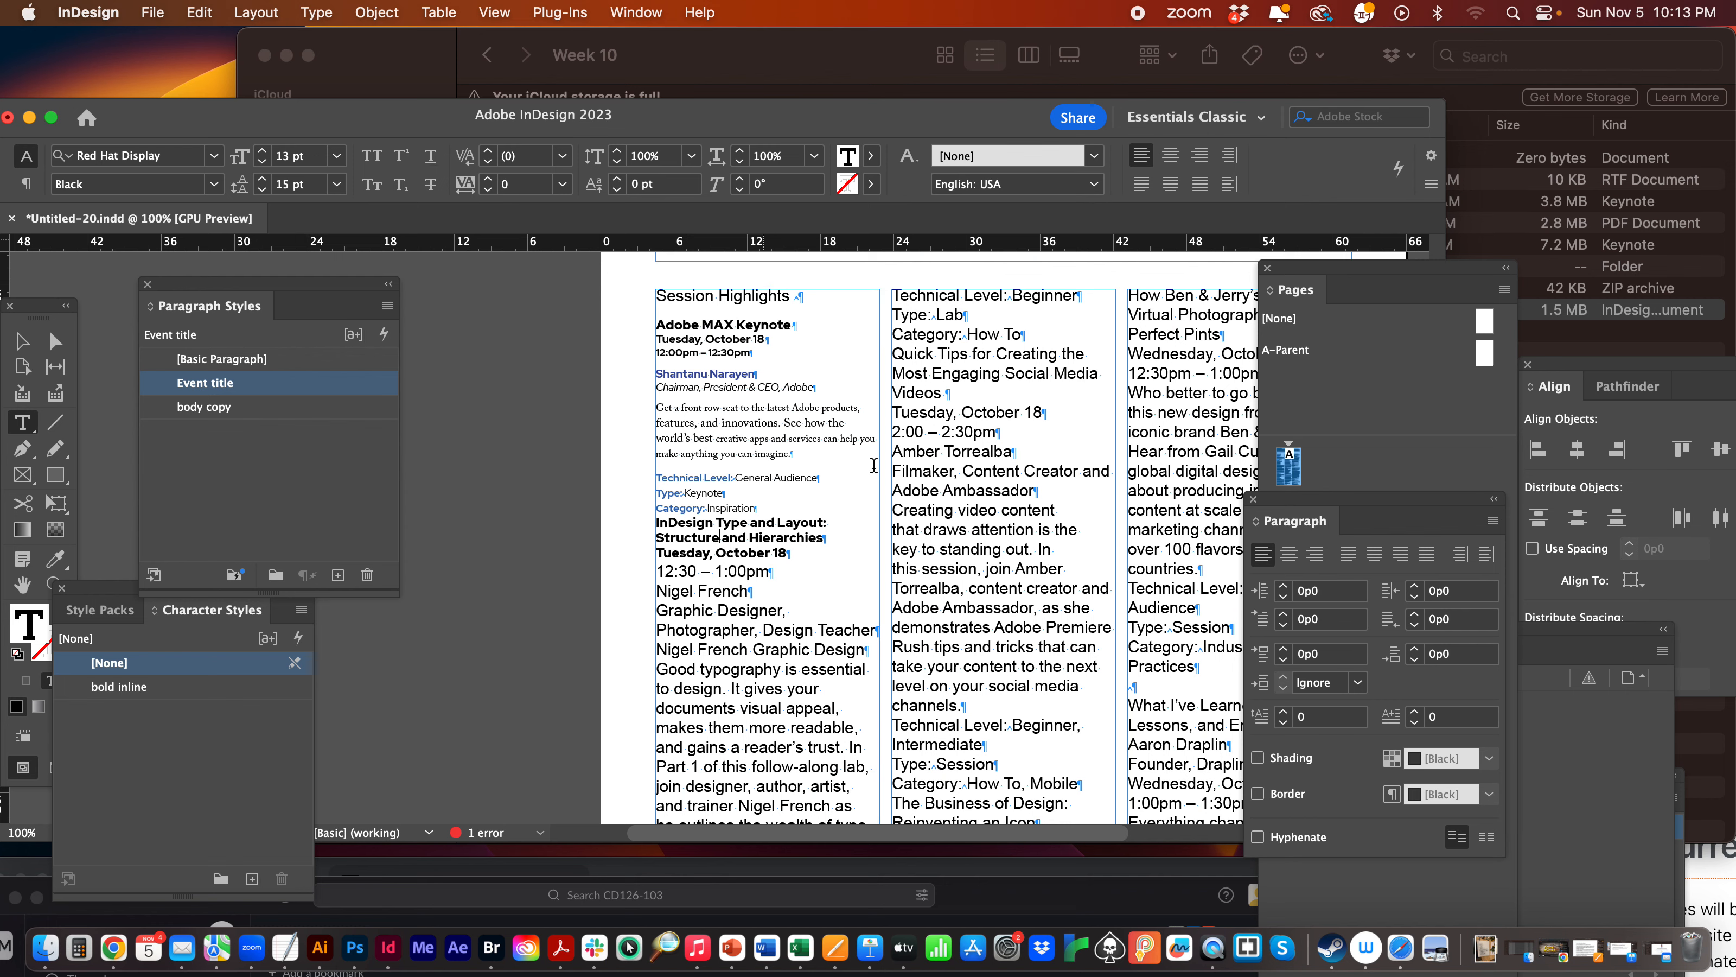
click(1071, 649)
scroll(754, 595, down, 5)
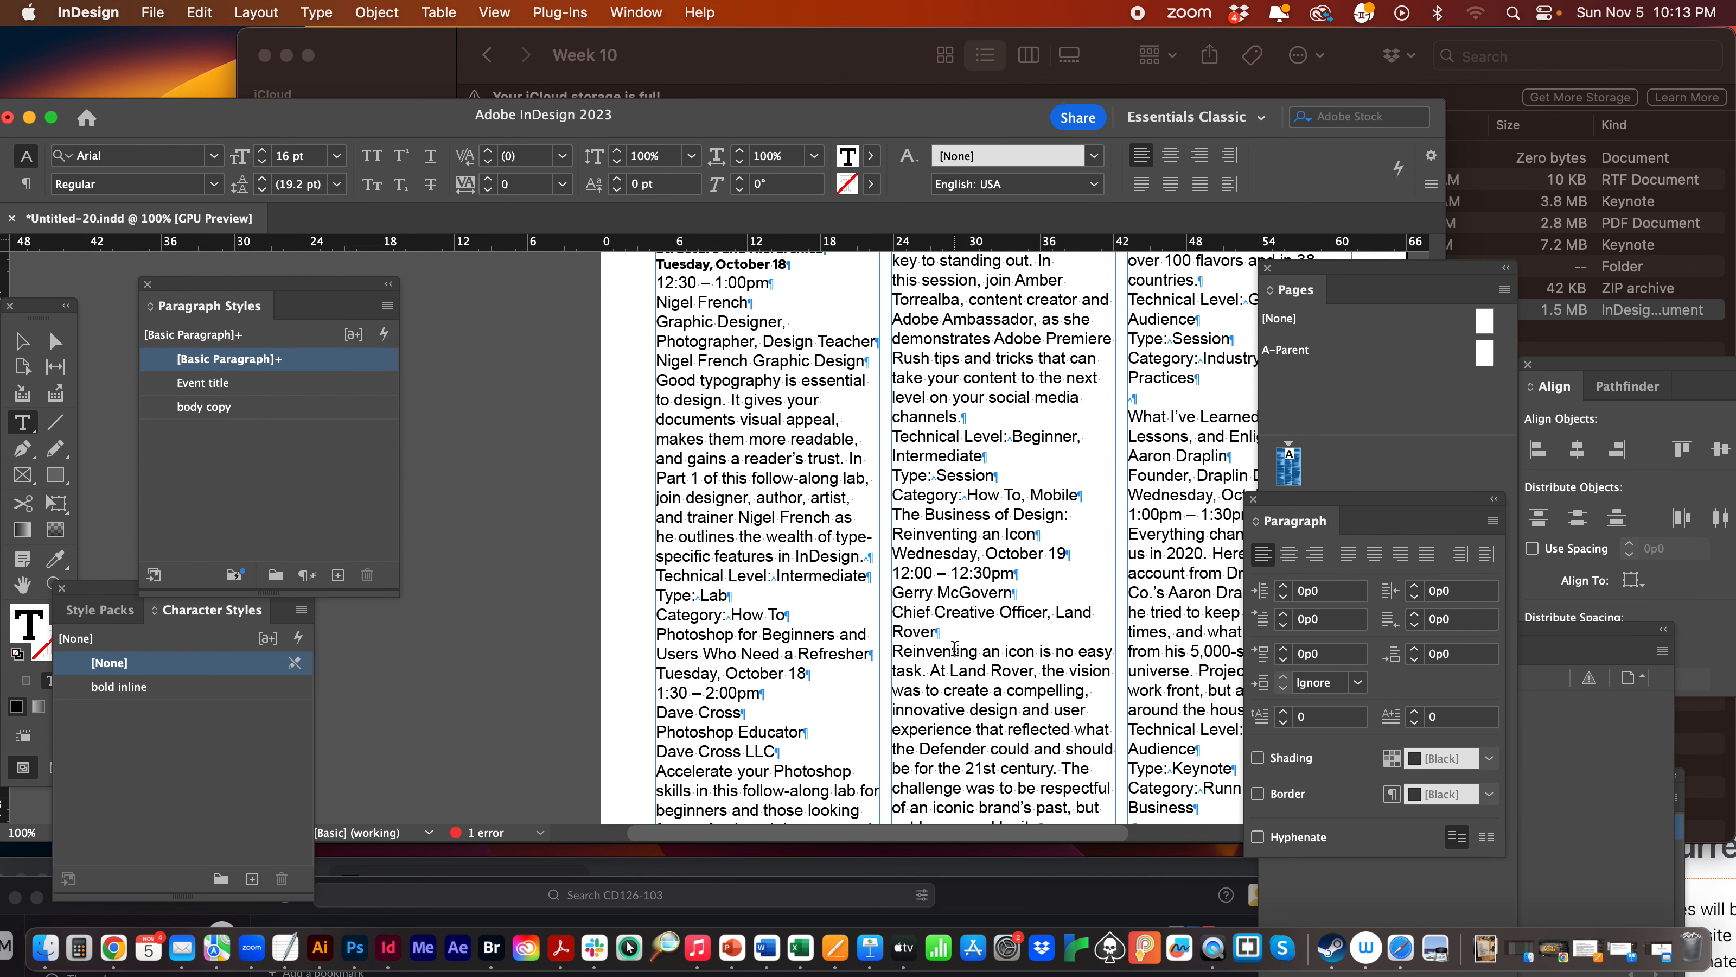
scroll(750, 631, down, 1)
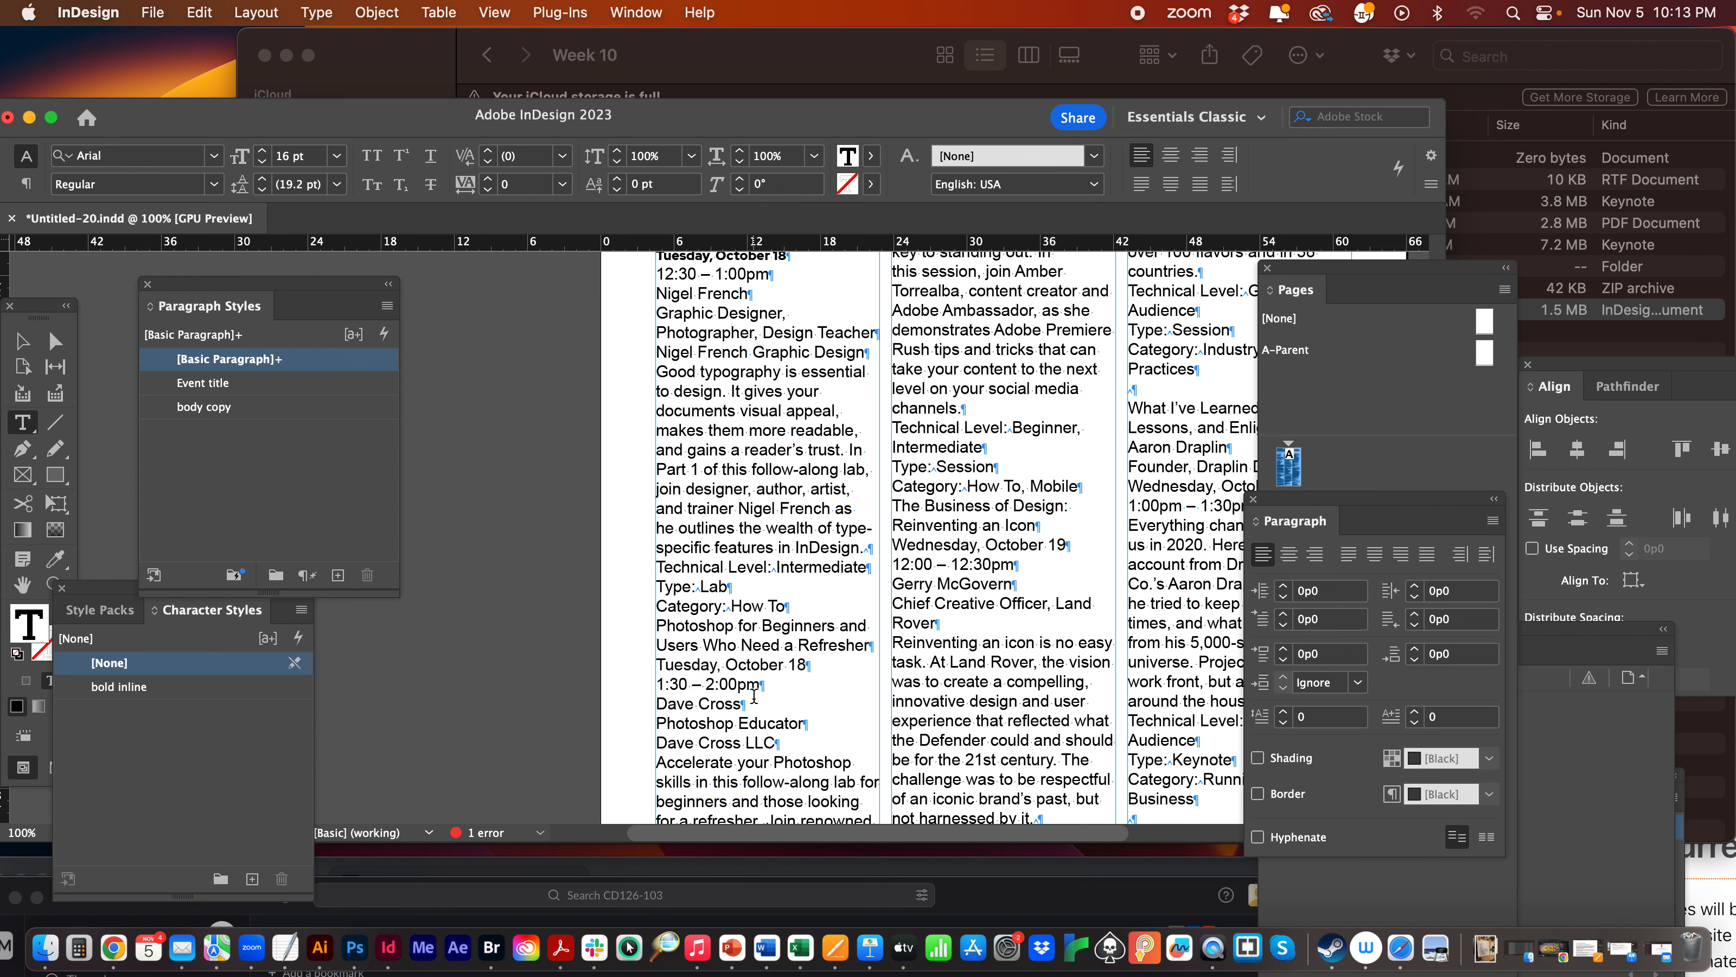
click(209, 383)
click(727, 606)
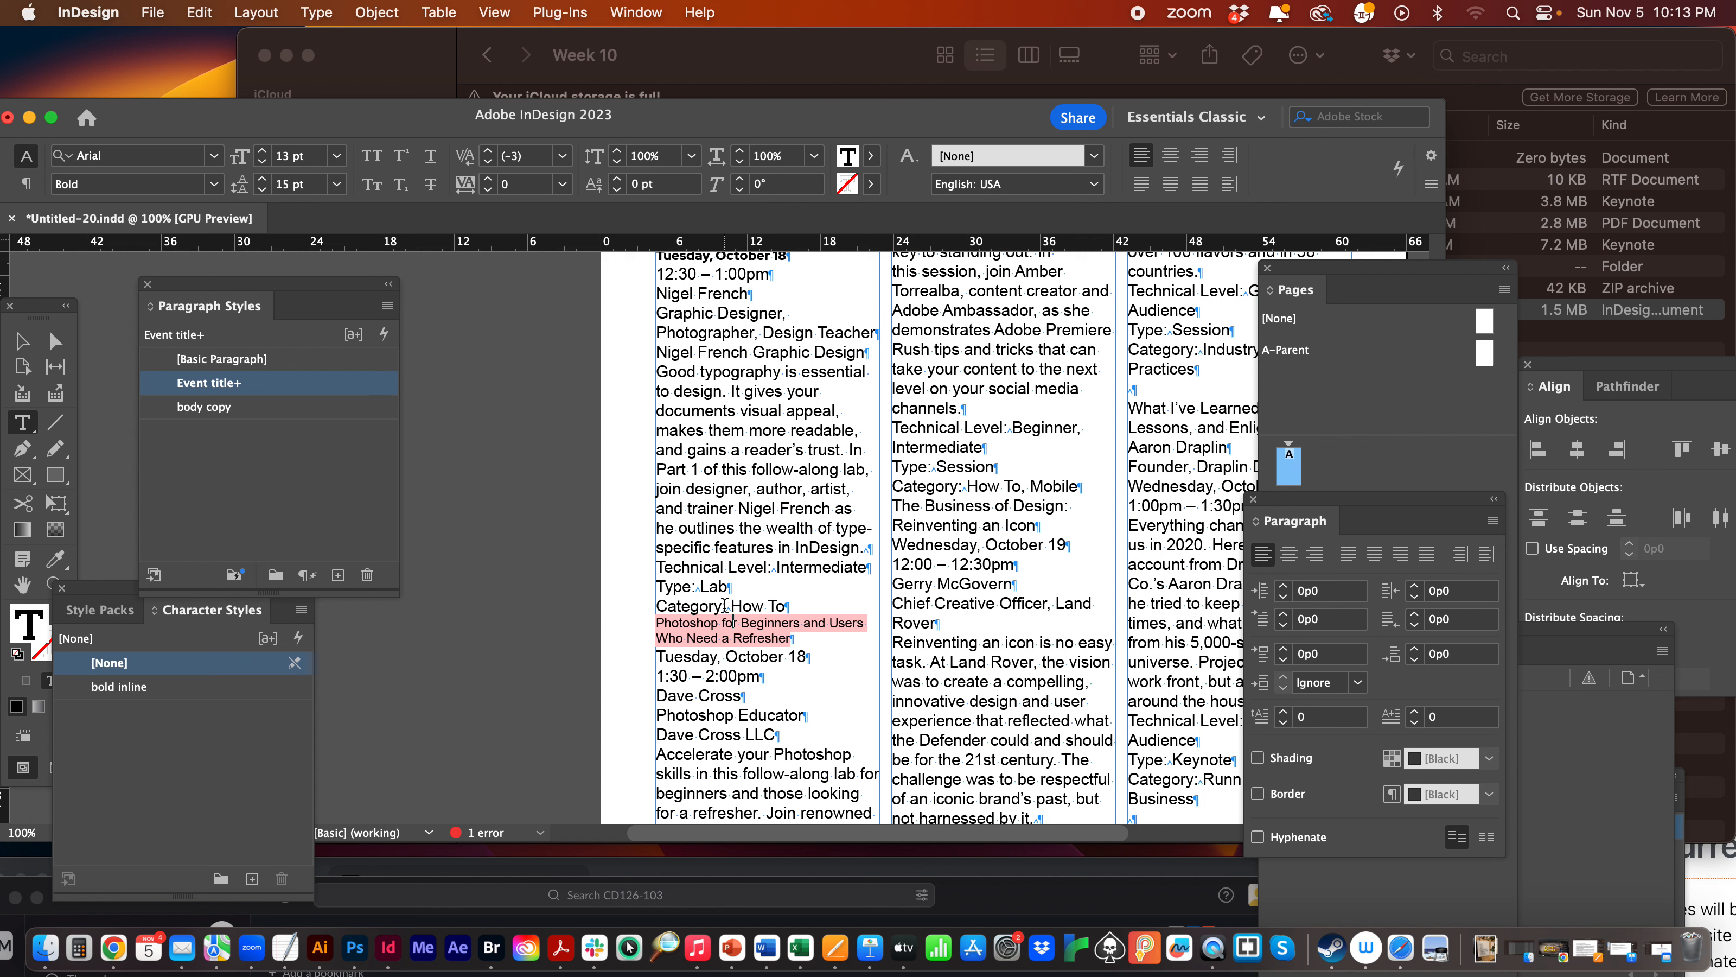
Clear the style overrides from the whole "Photoshop for Beginners and Users Who Need a Refresher" title.
drag(656, 622, 753, 680)
click(731, 613)
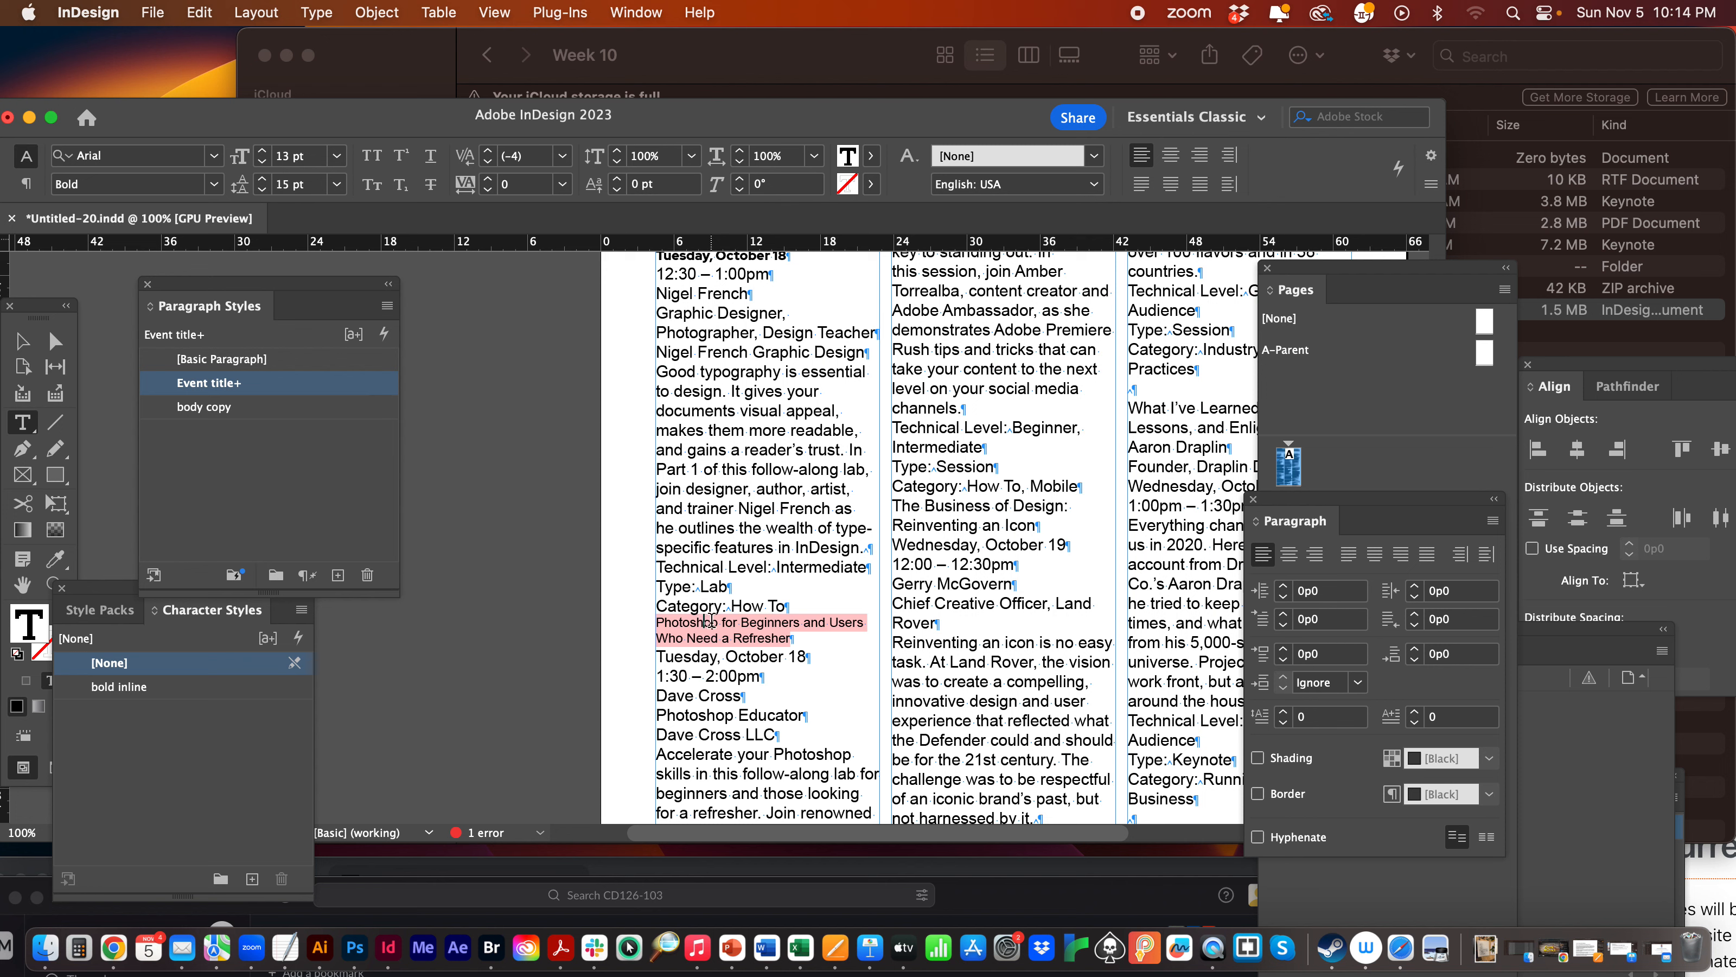
drag(655, 622, 873, 631)
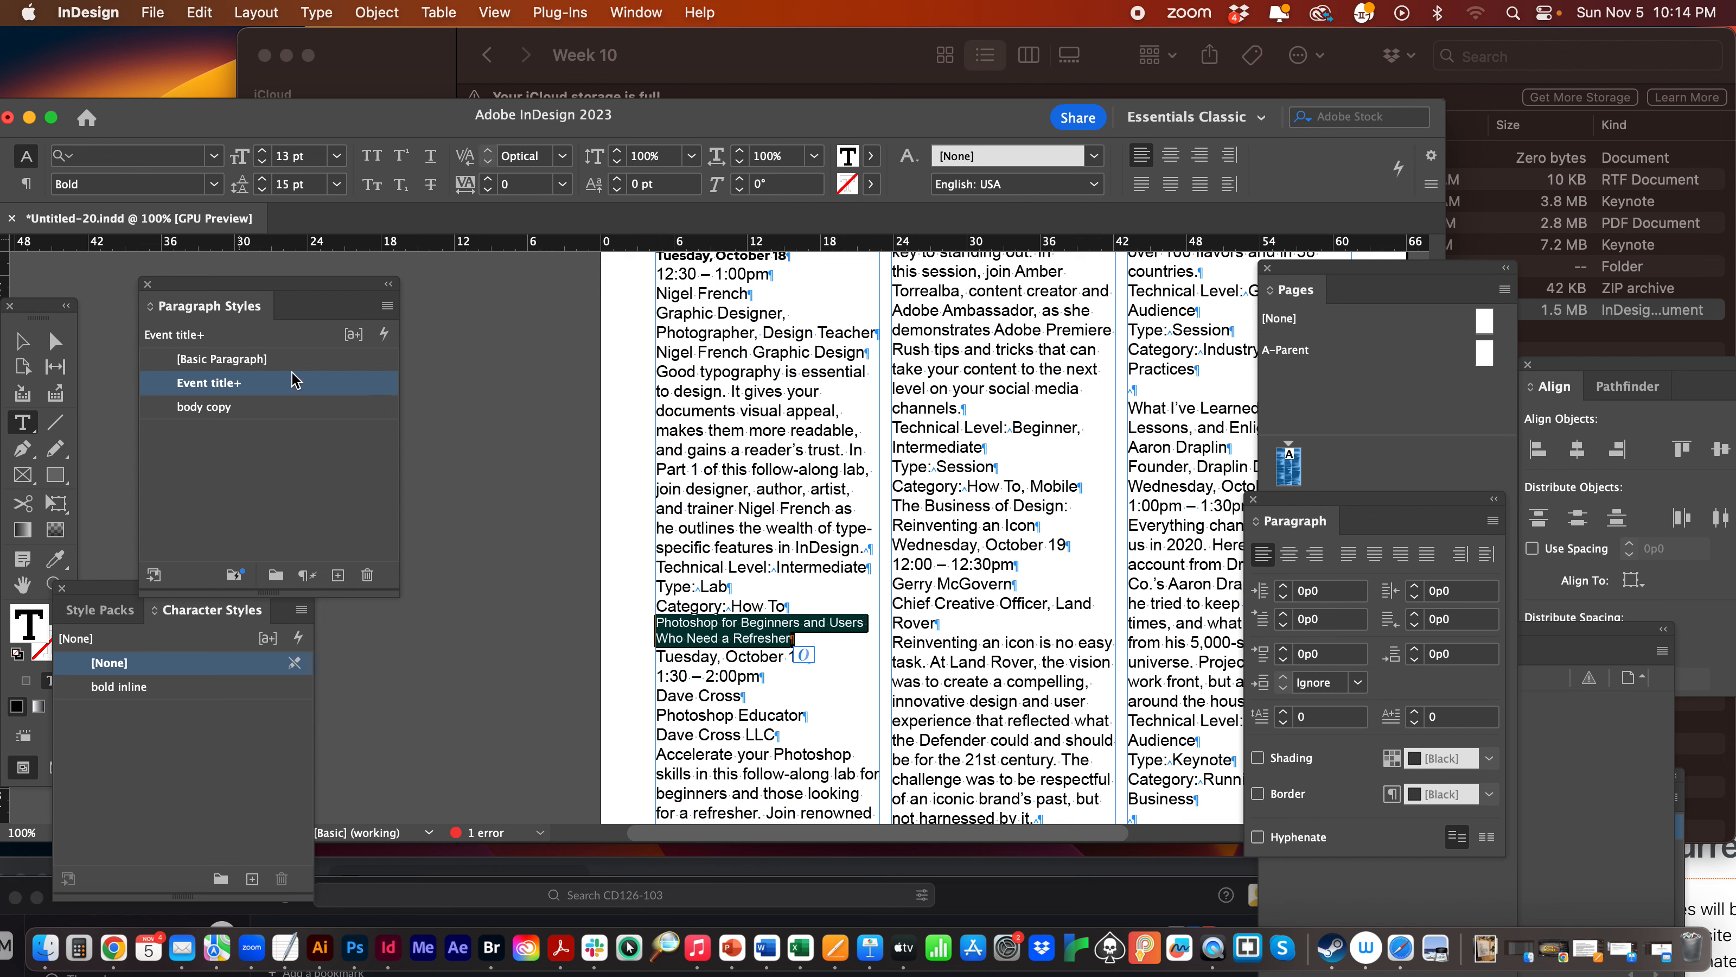
click(387, 306)
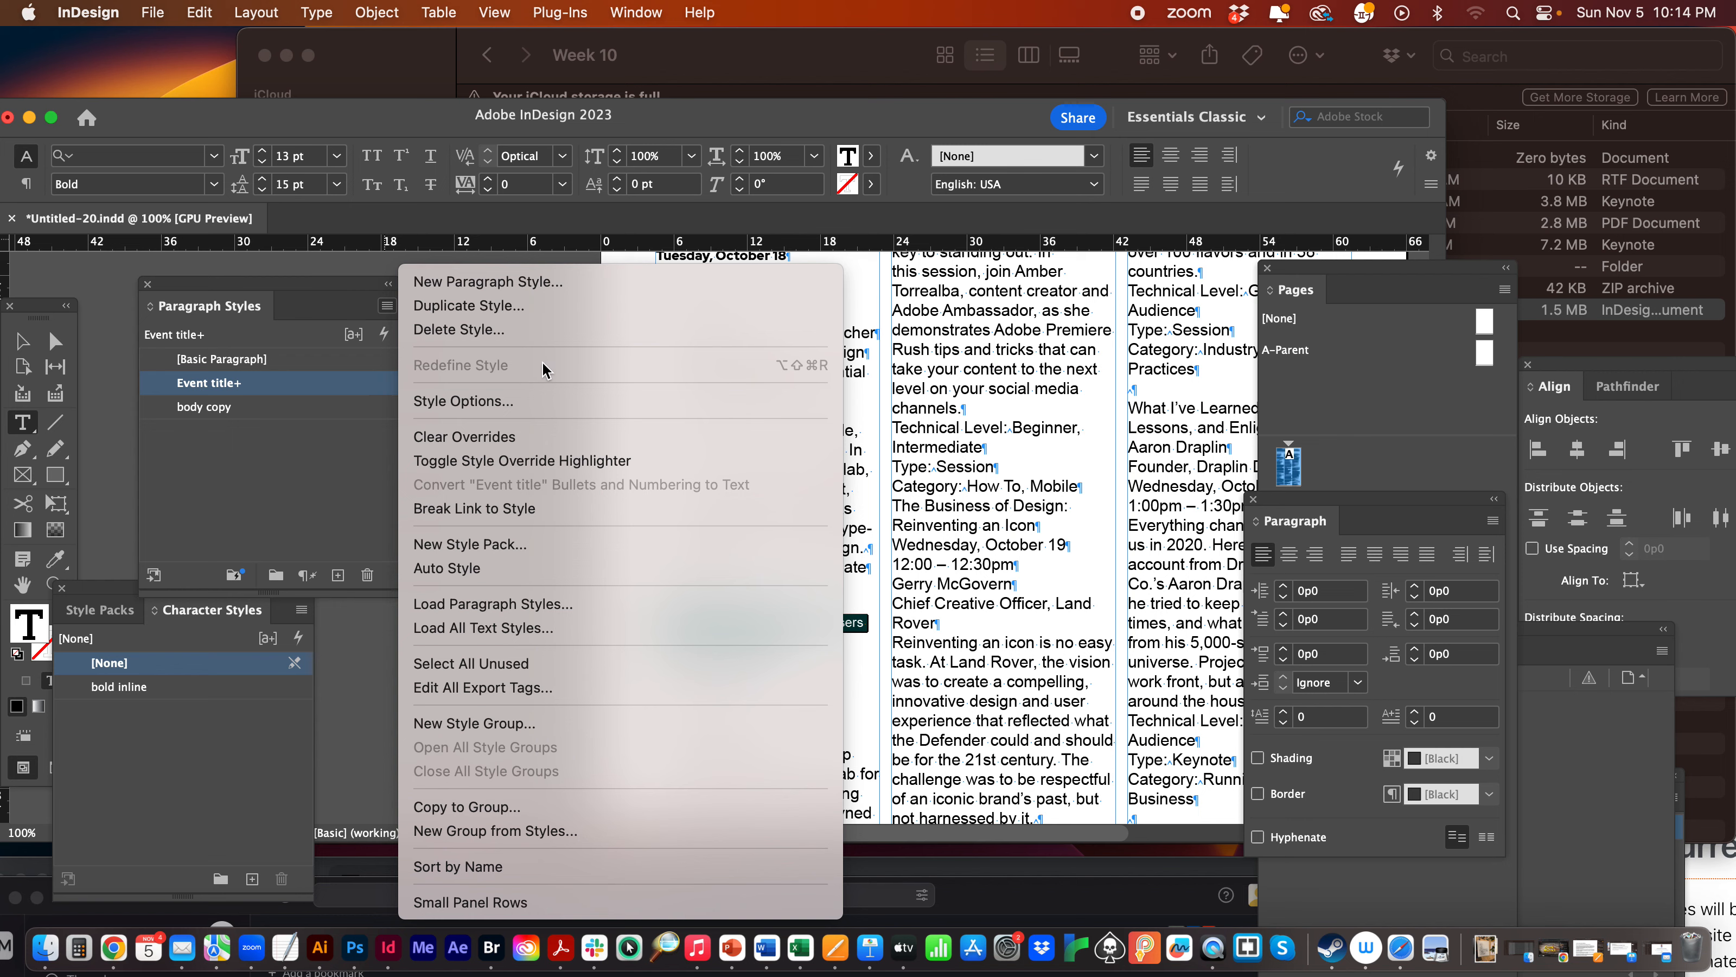
click(484, 440)
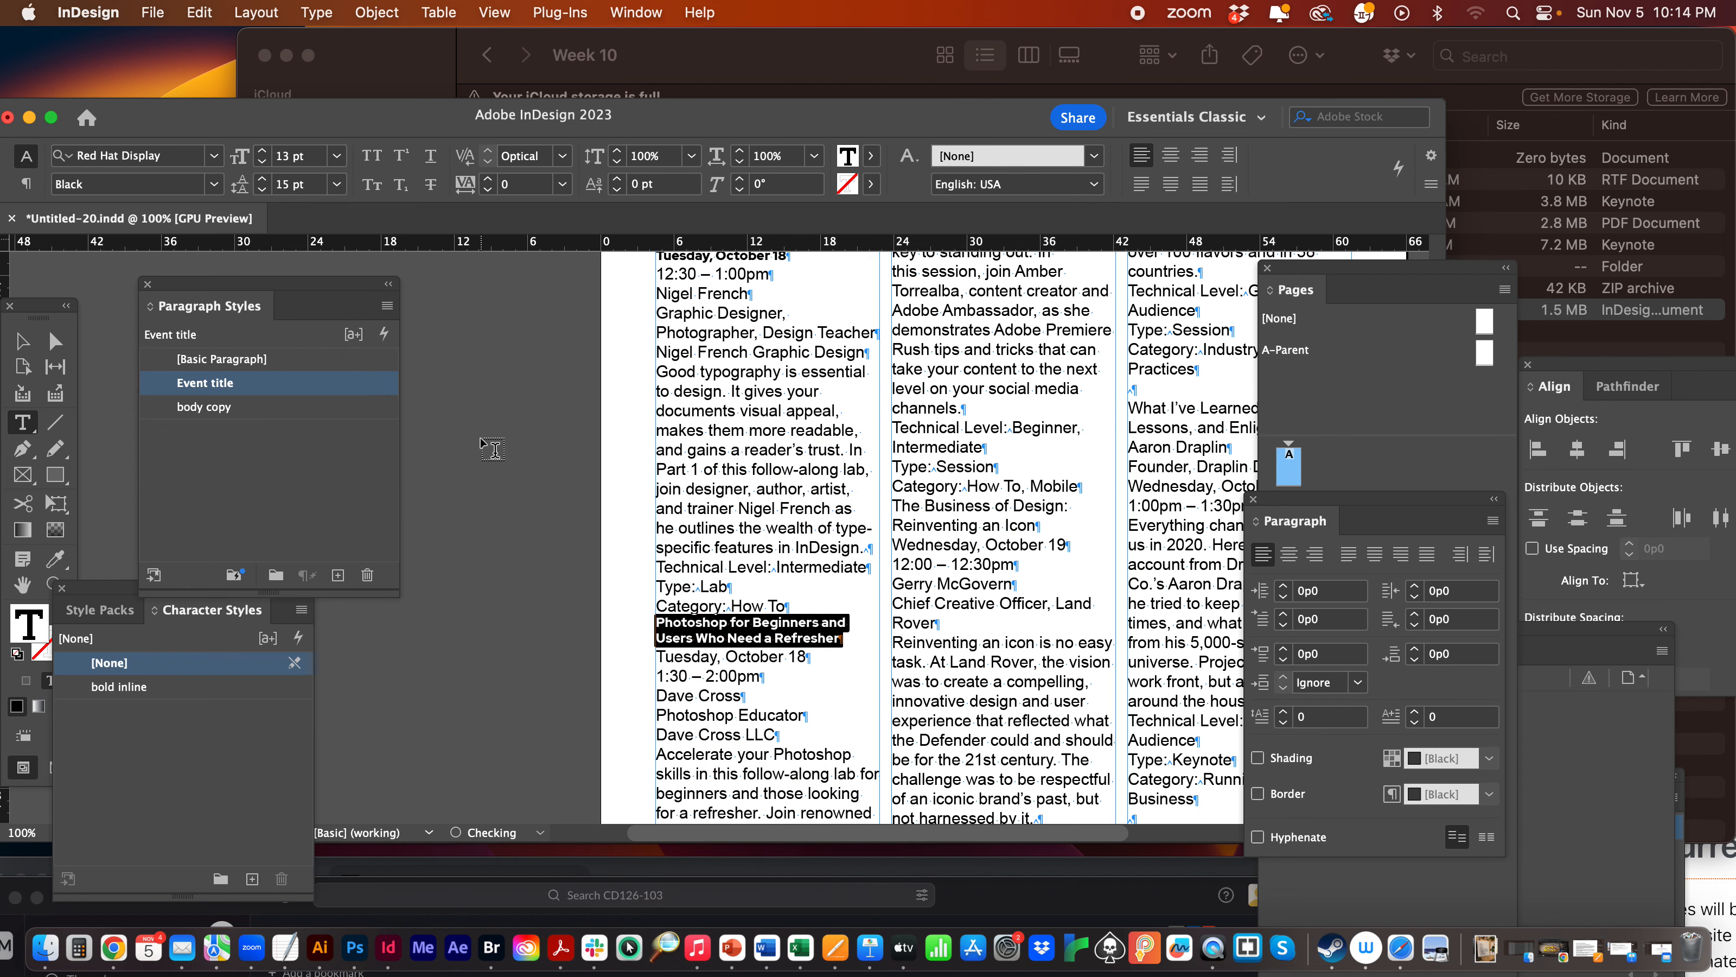
scroll(879, 533, up, 5)
scroll(876, 533, down, 5)
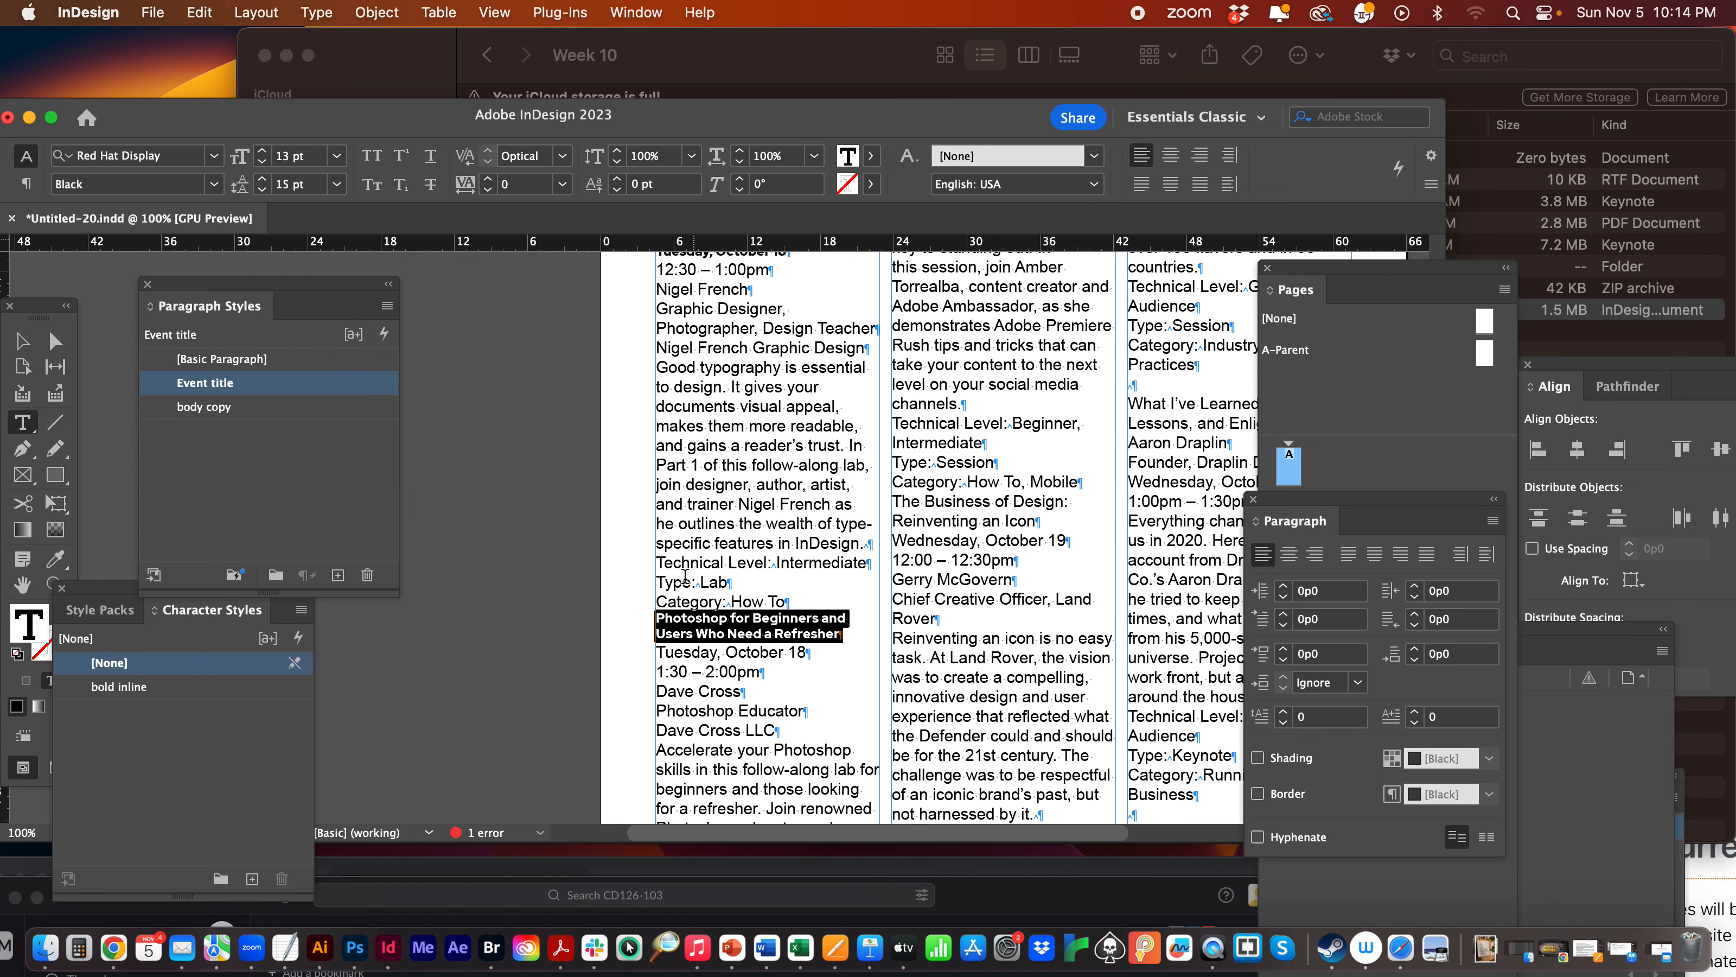
click(716, 632)
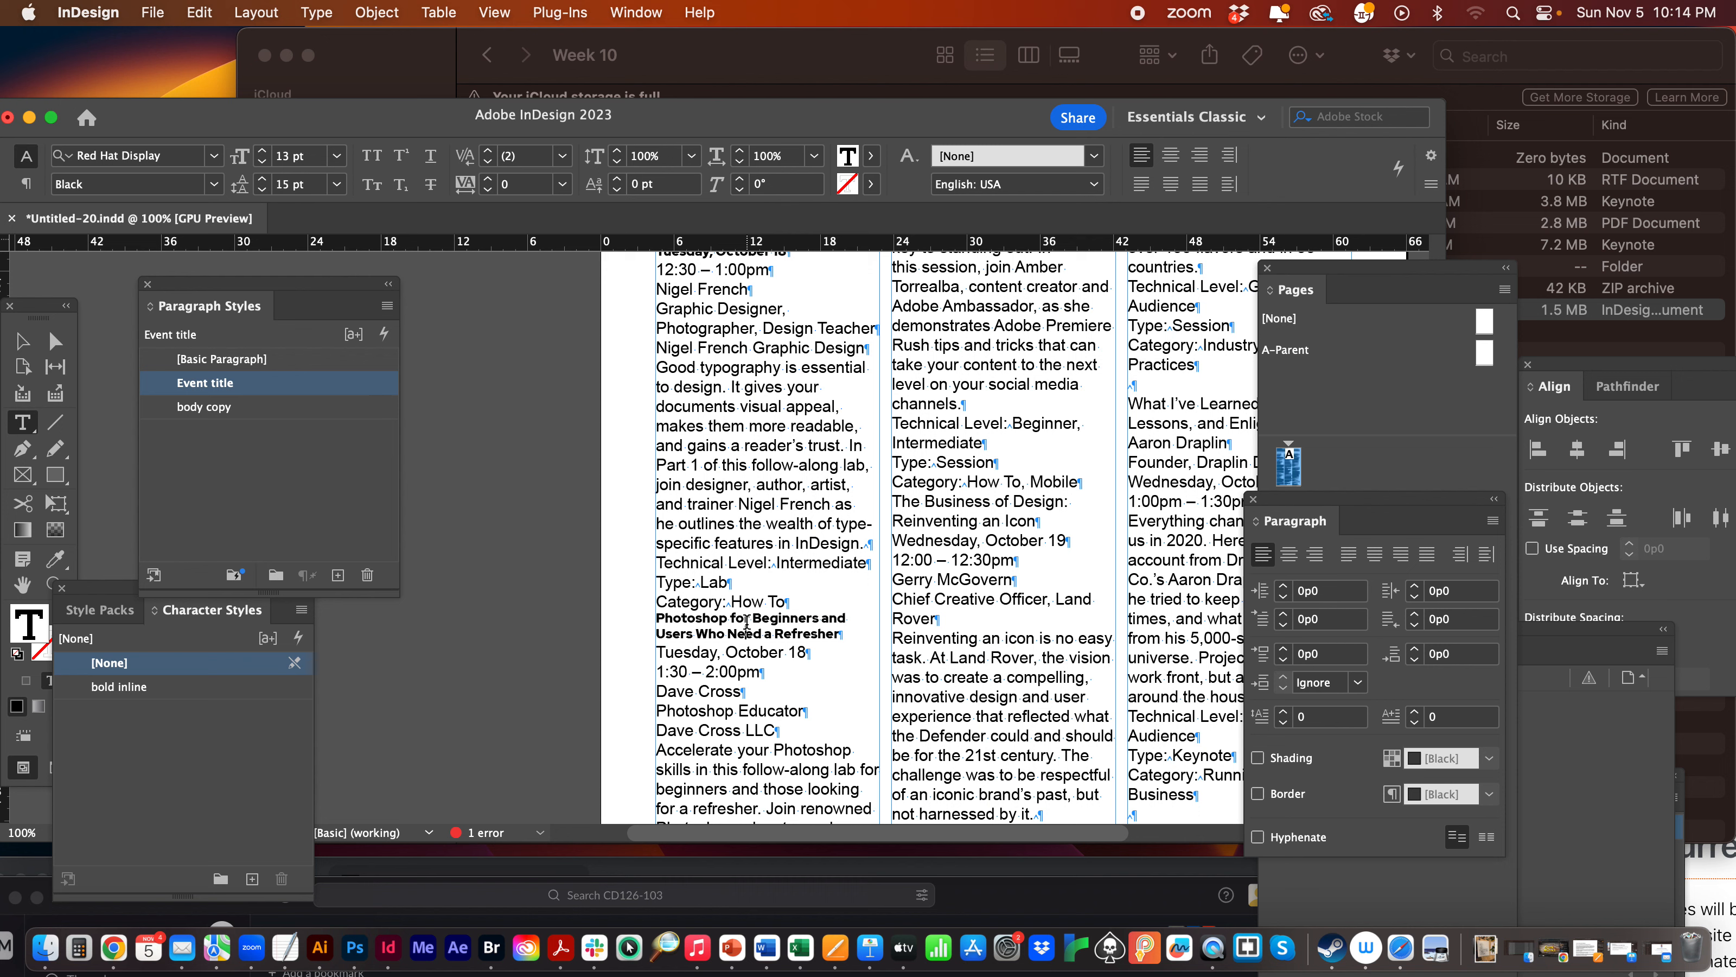
click(746, 624)
Examine the font size, leading and spacing of the date and time lines under the "Adobe MAX Keynote" title.
scroll(754, 403, up, 4)
scroll(807, 519, up, 2)
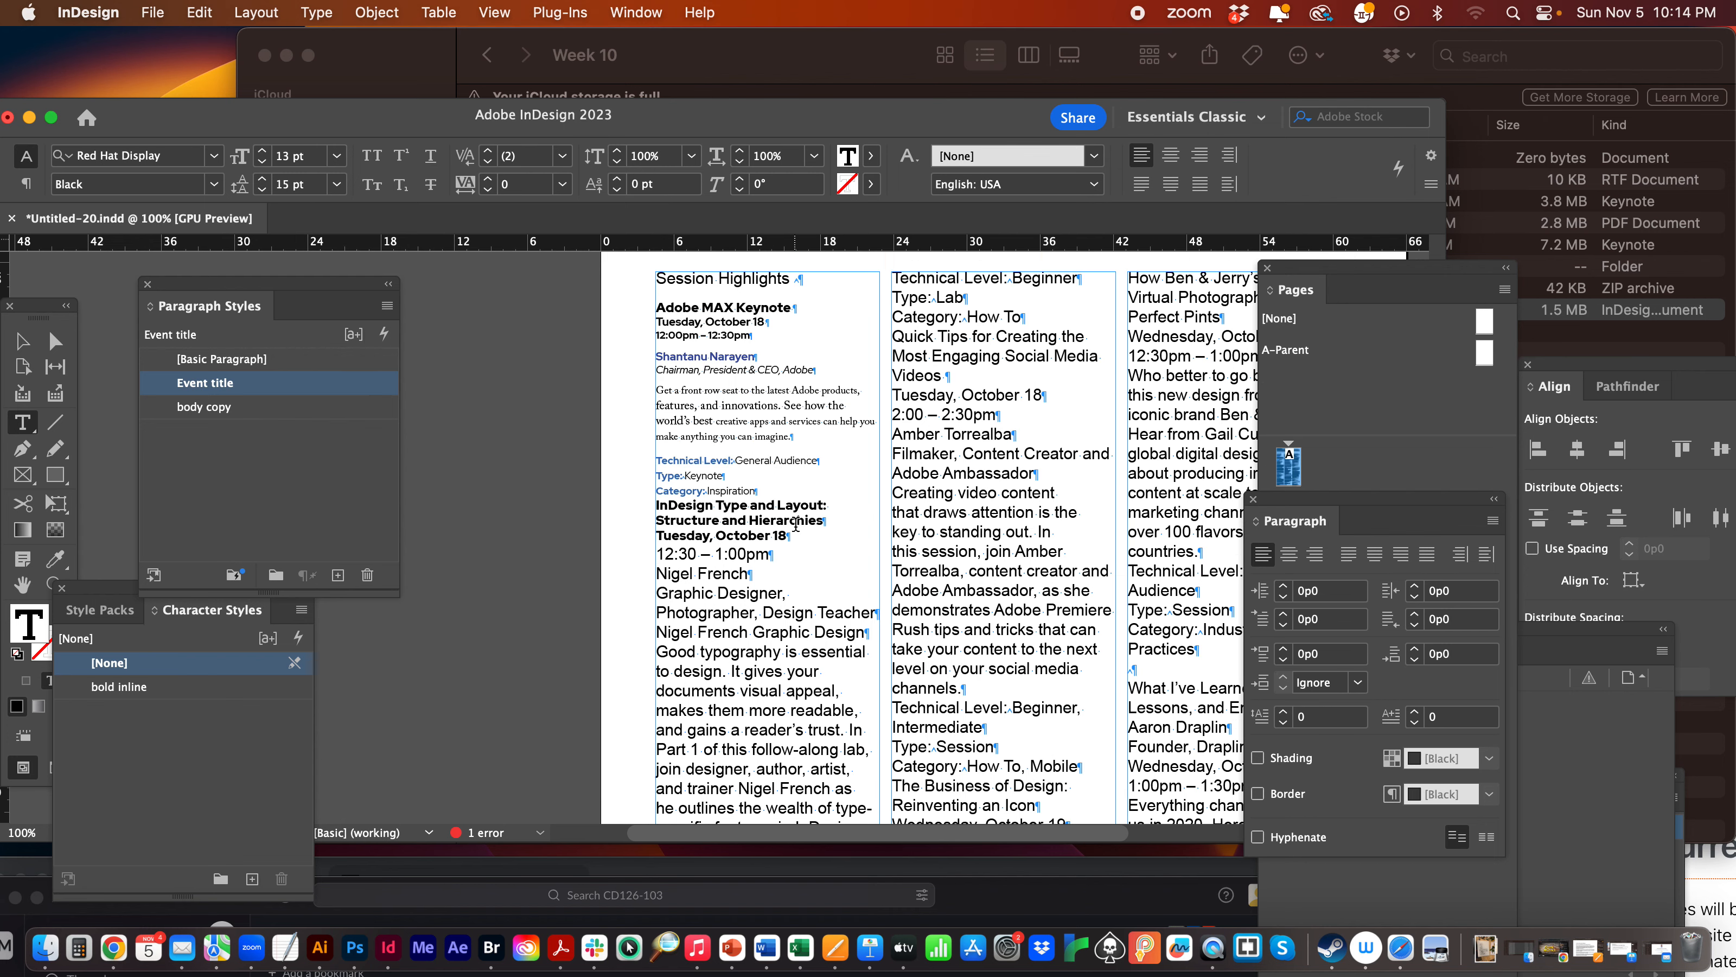
click(55, 585)
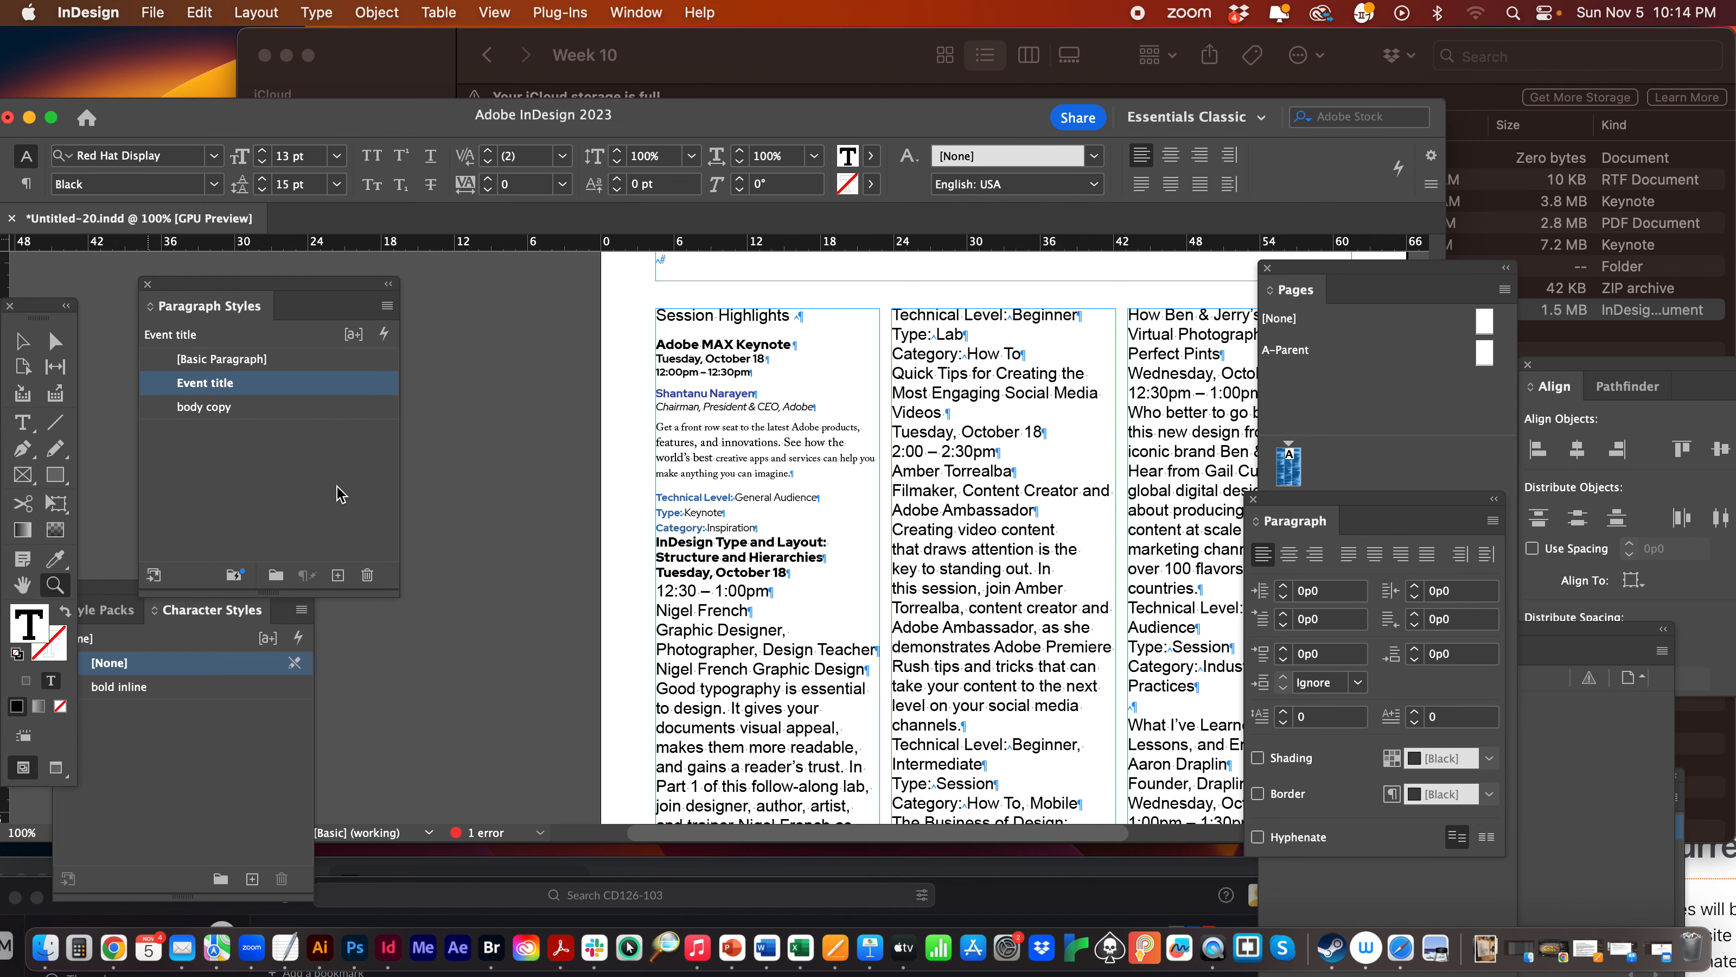
click(845, 439)
click(656, 578)
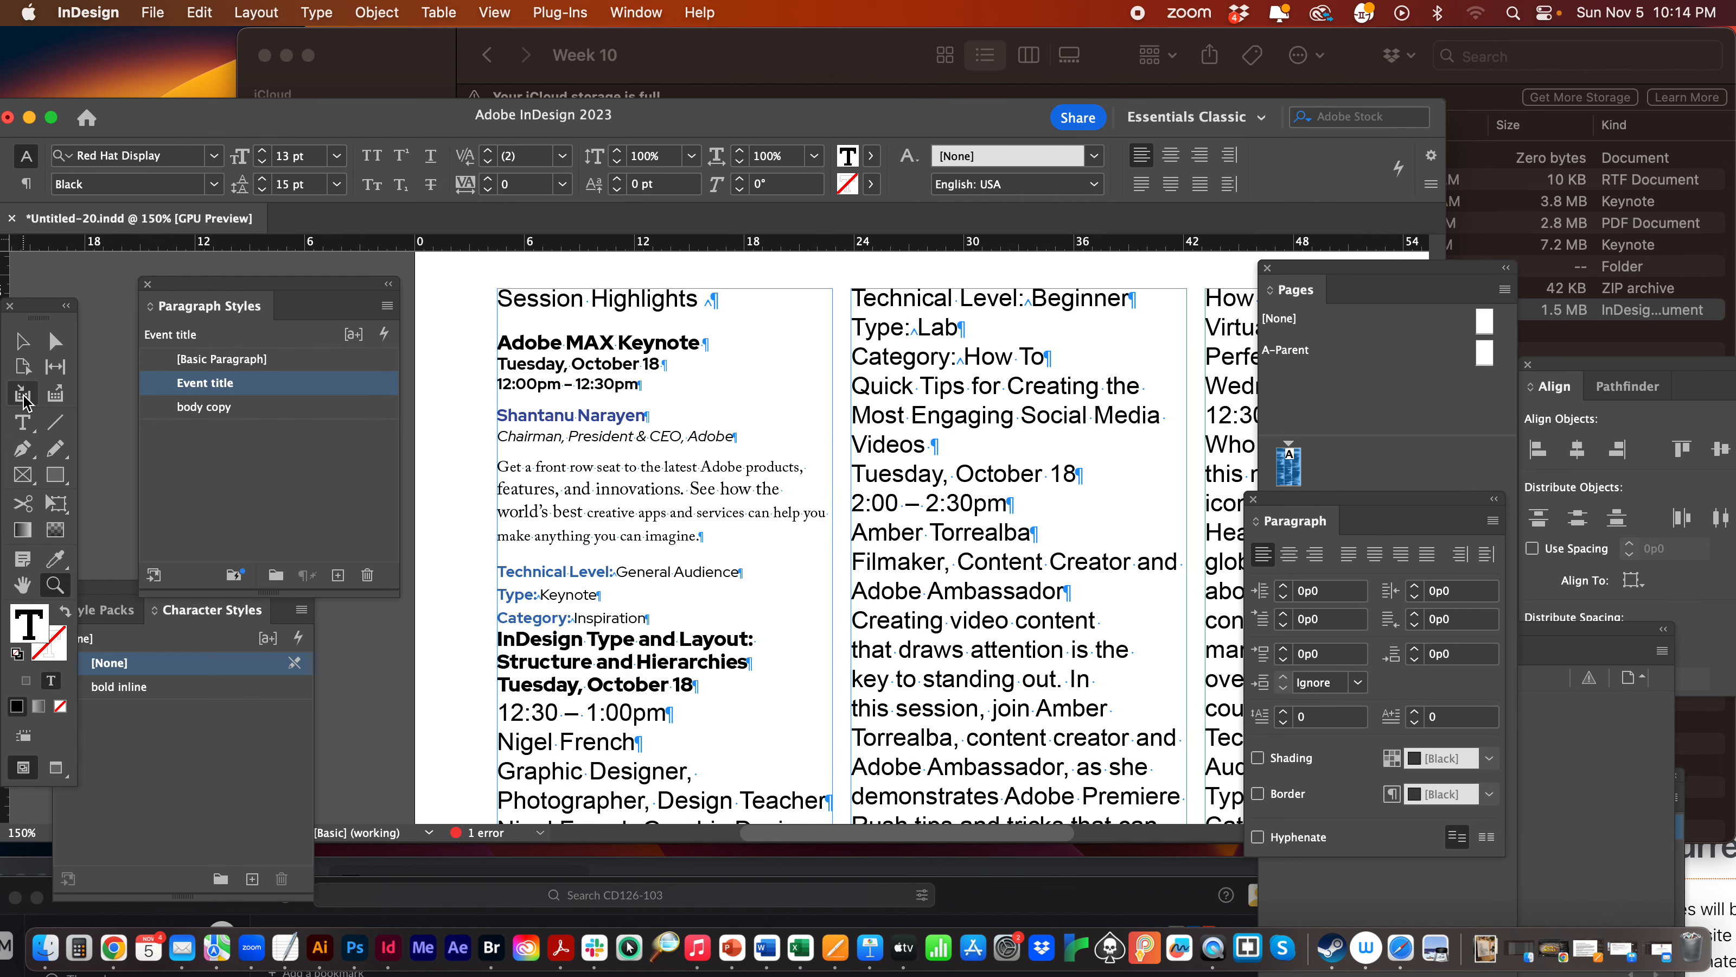
click(23, 422)
drag(535, 363, 644, 369)
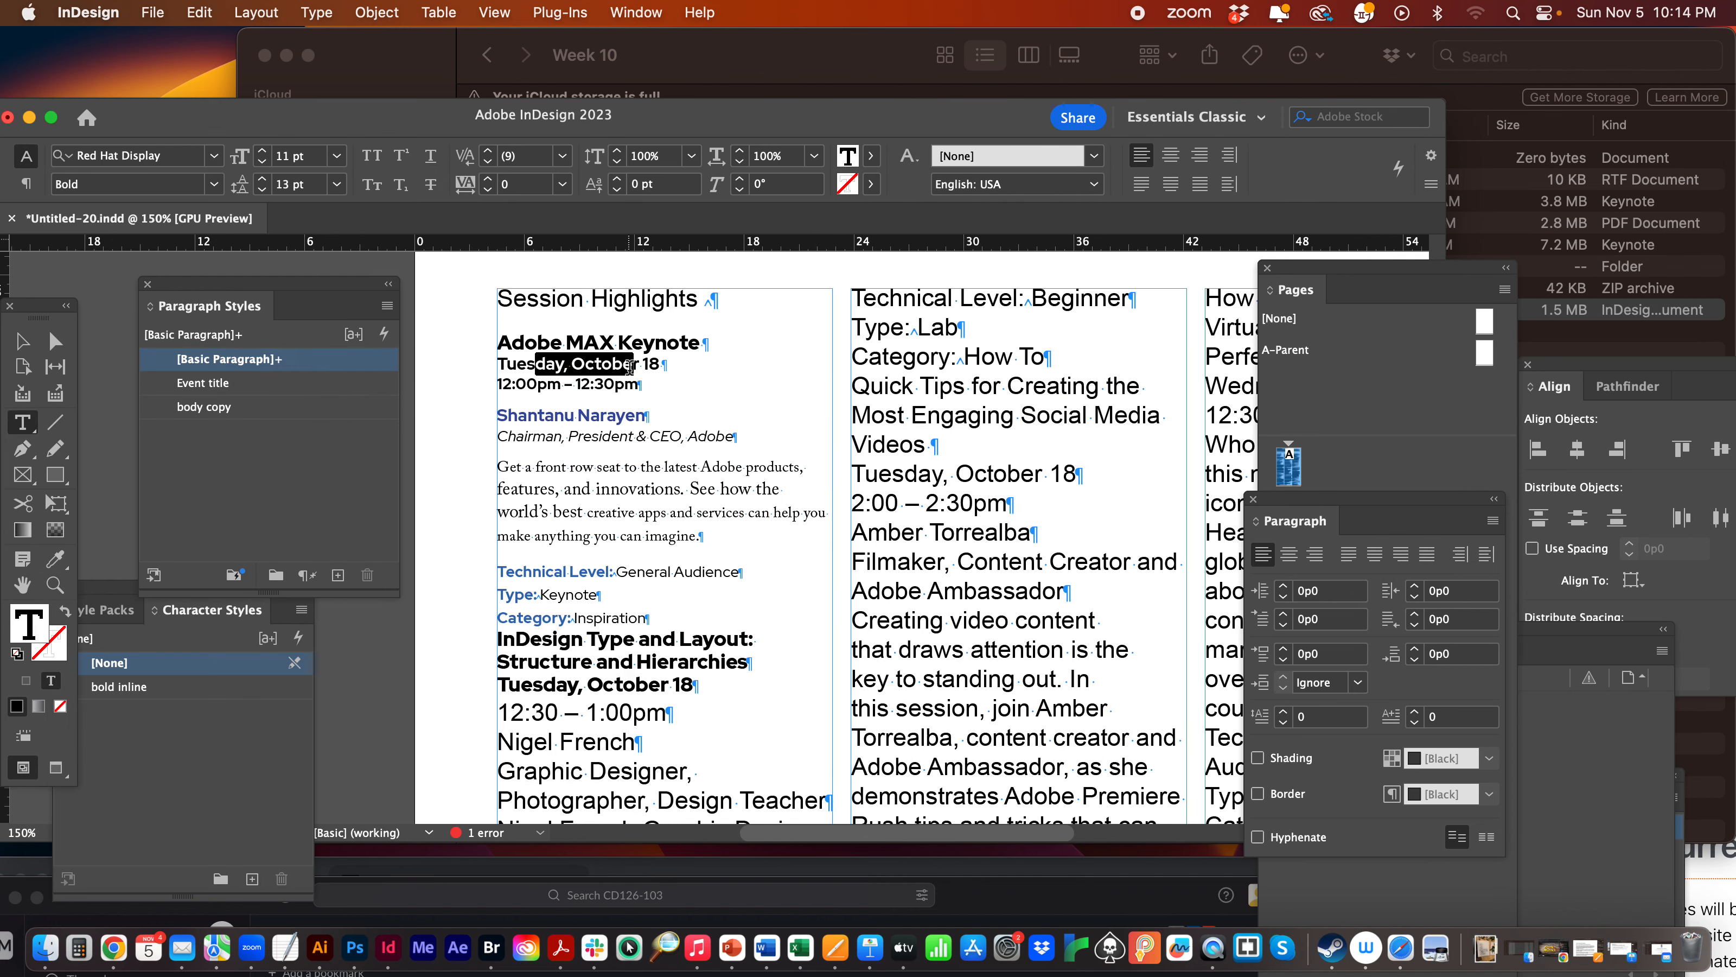
drag(512, 384, 667, 385)
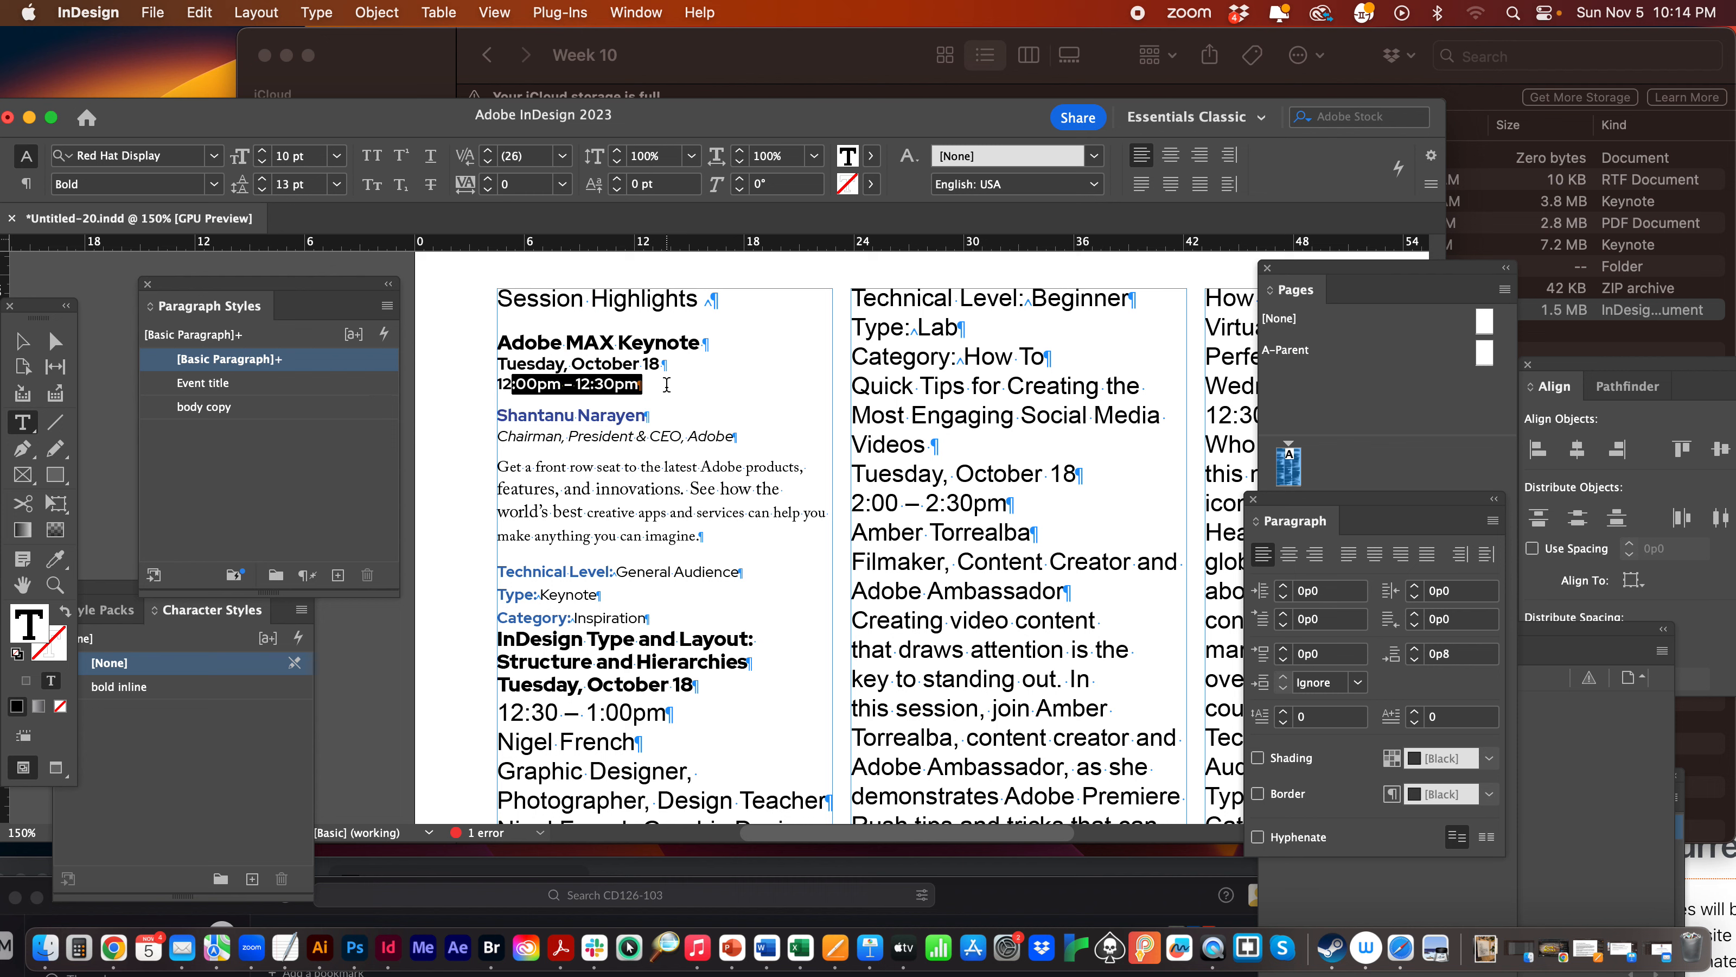
click(666, 385)
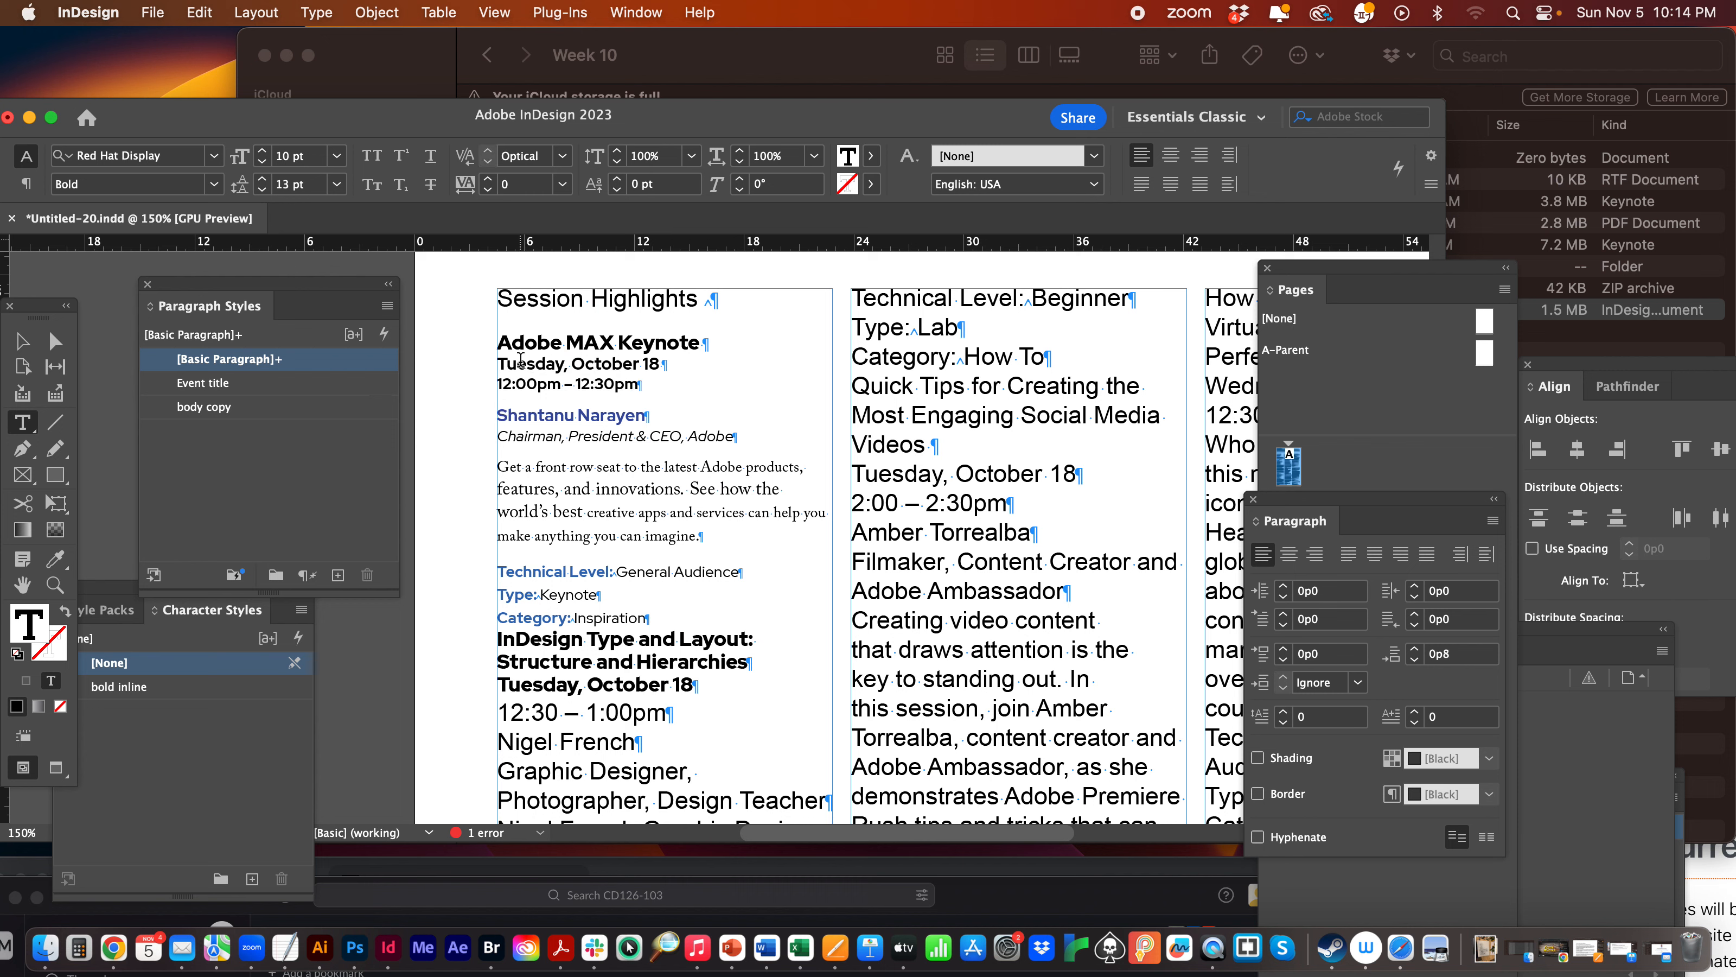
drag(520, 363, 527, 380)
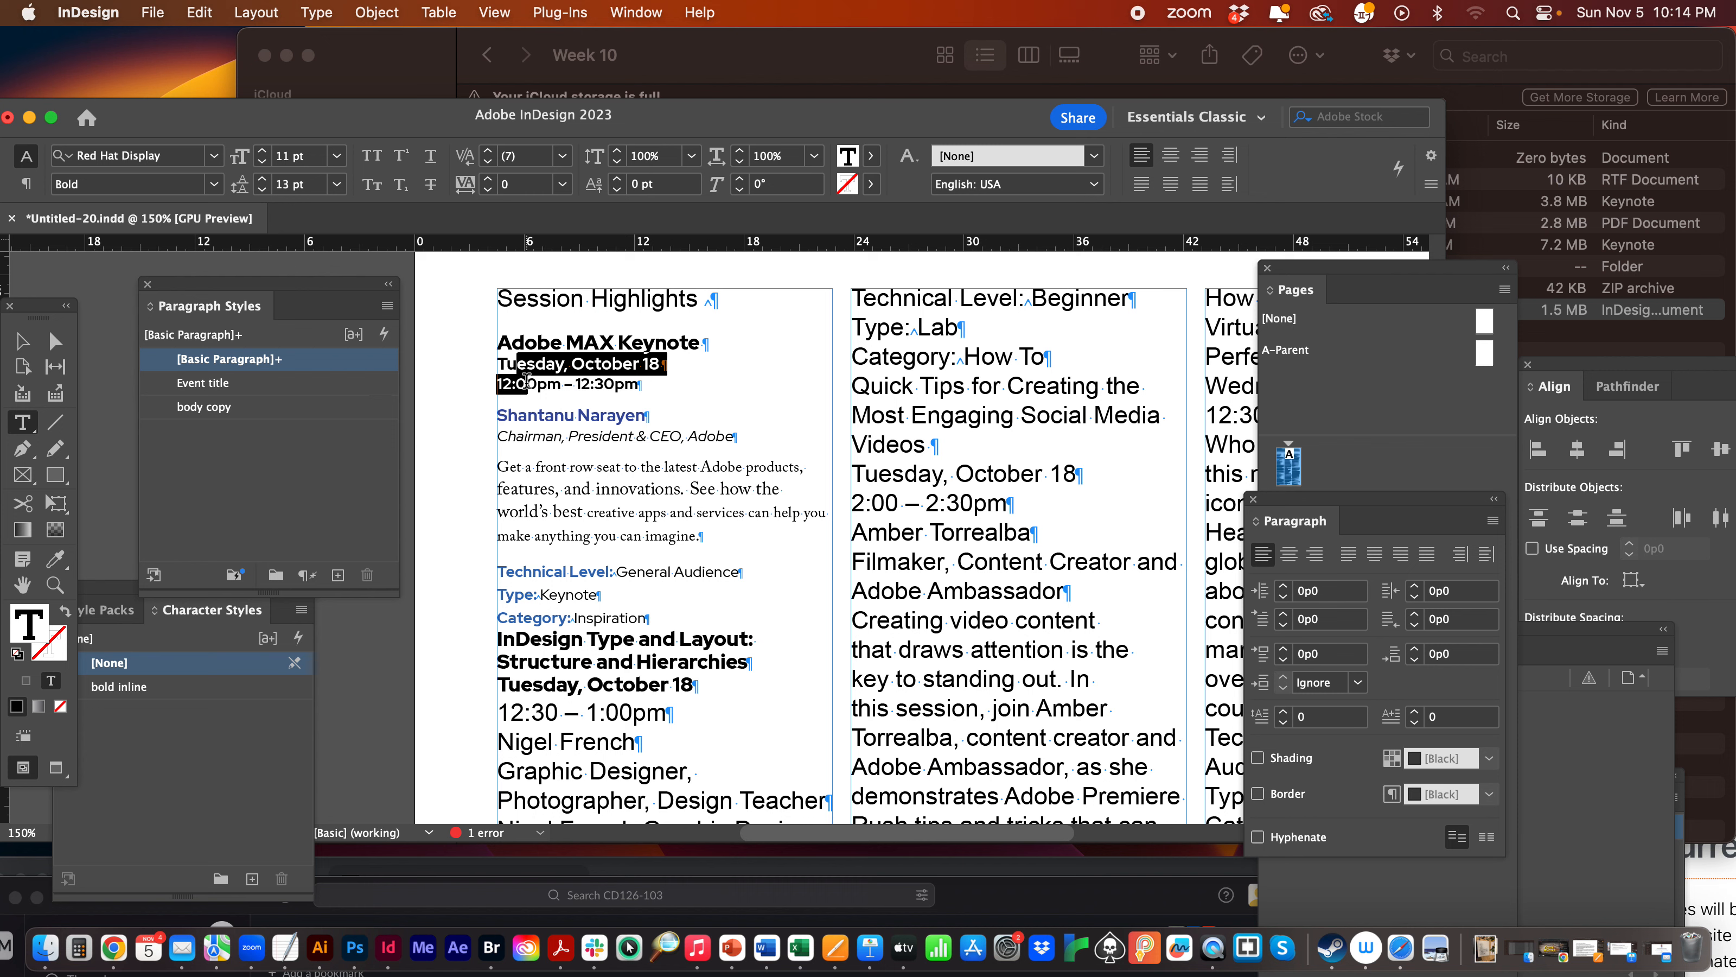
click(531, 384)
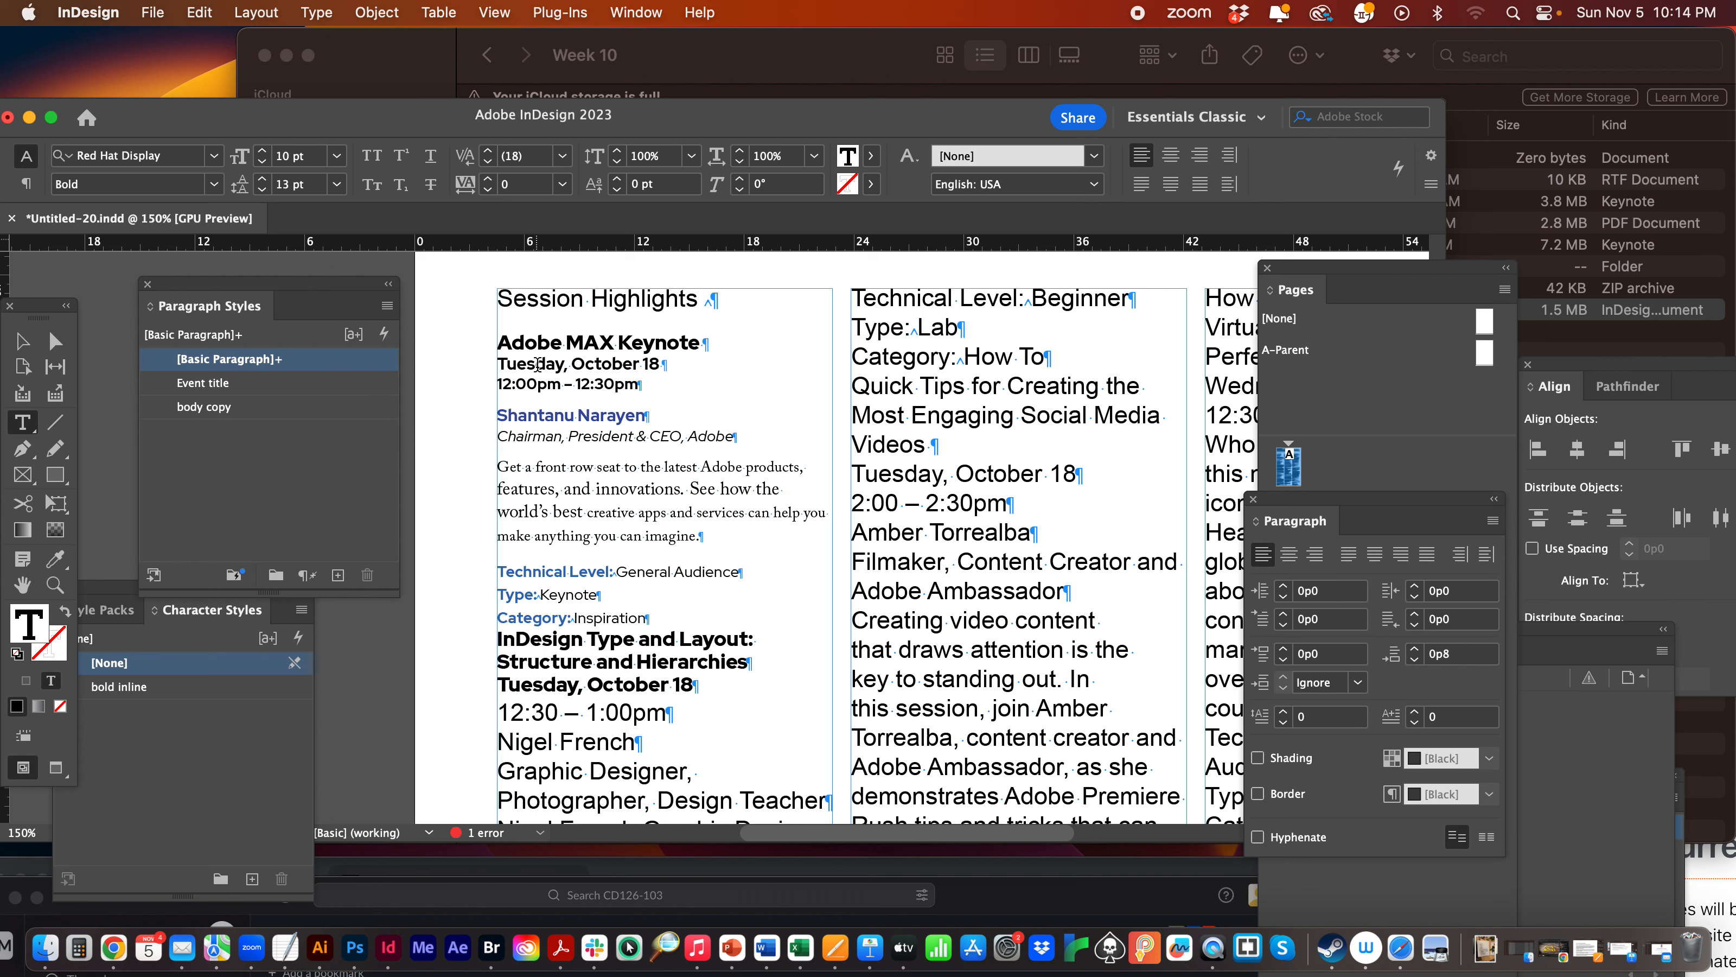
click(539, 365)
shift+click(582, 376)
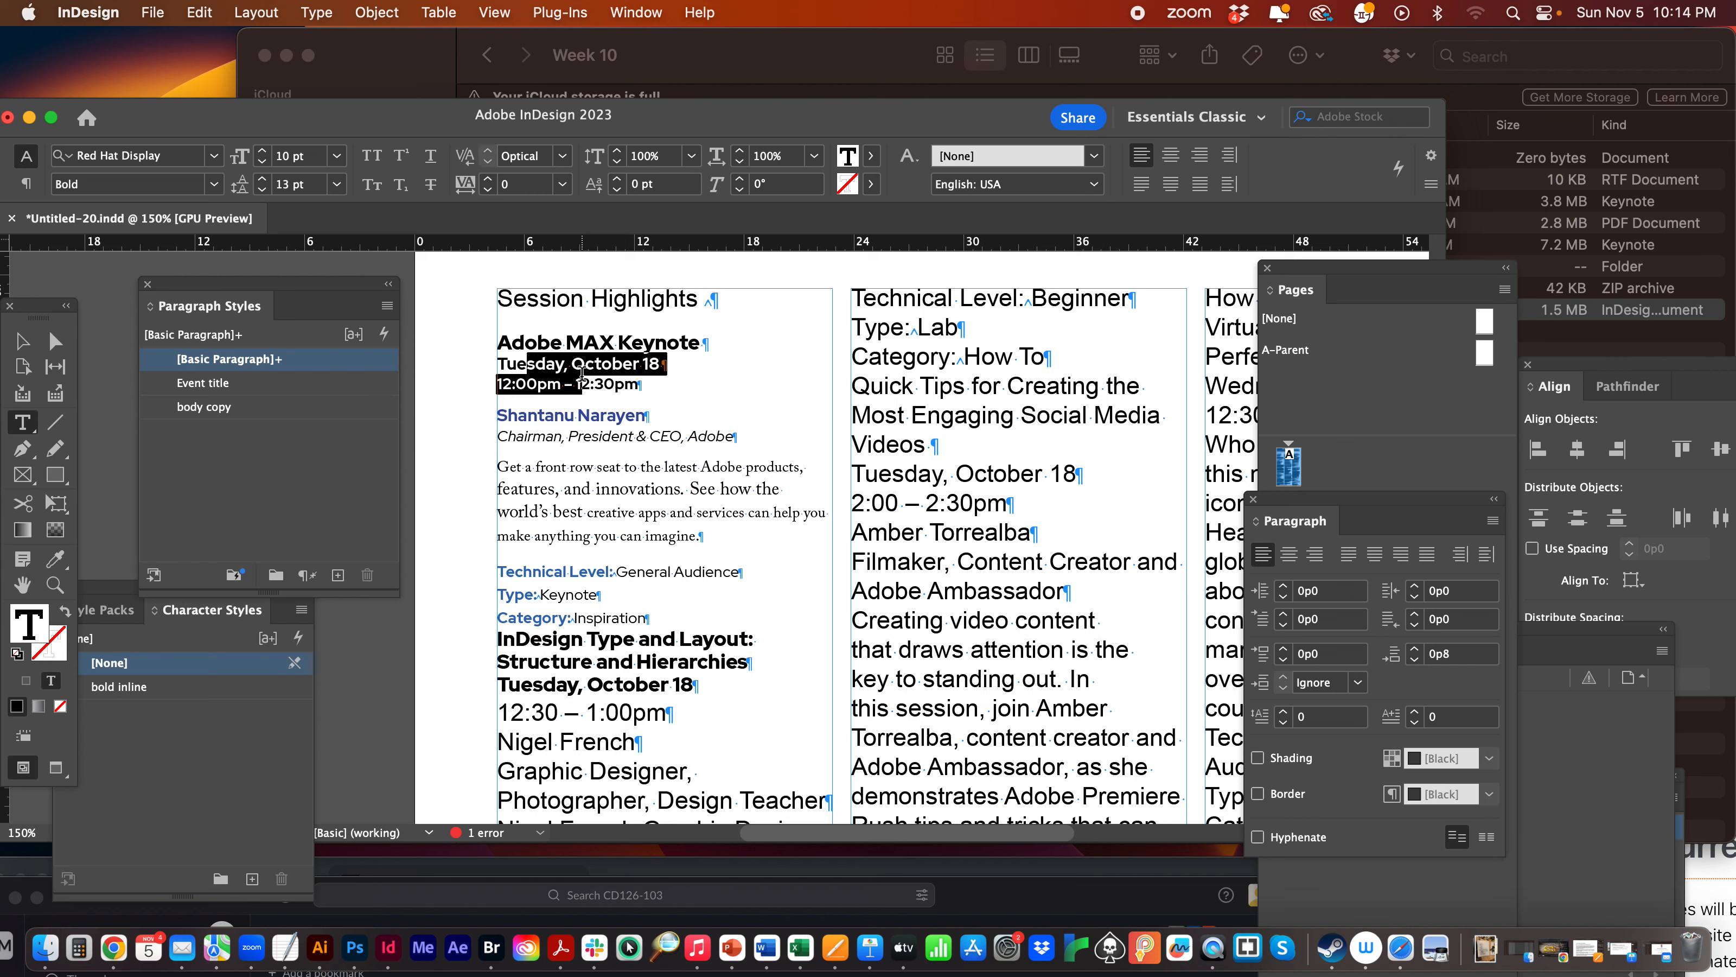
click(582, 372)
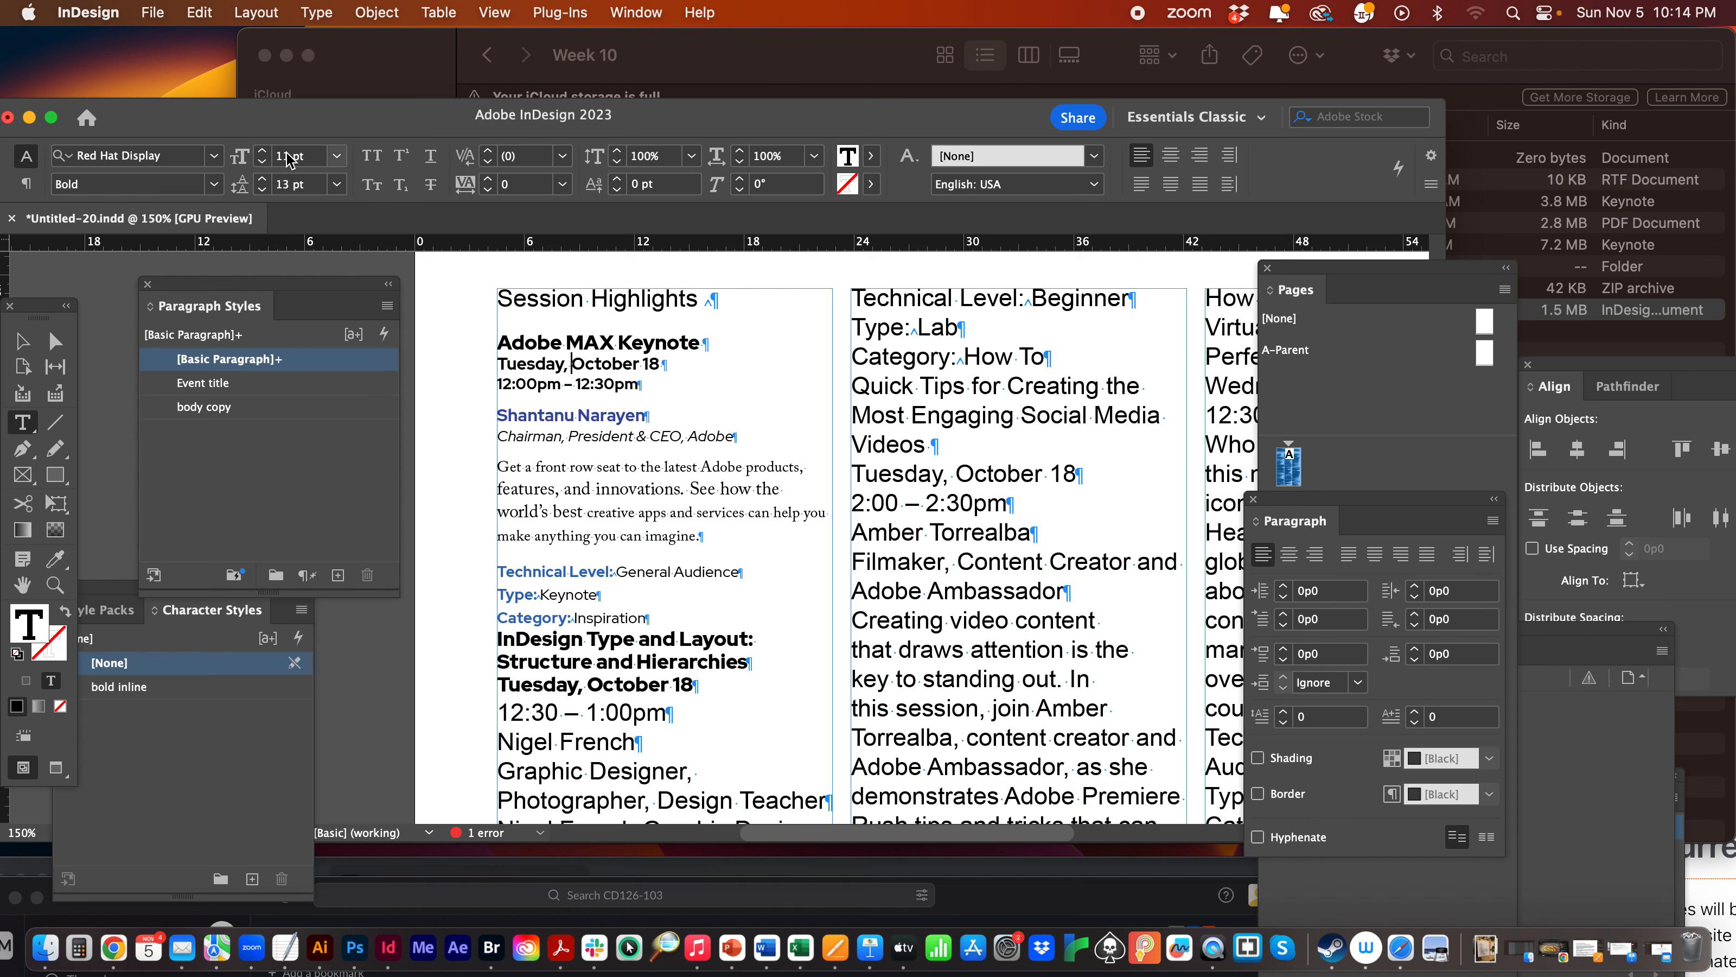
Try to merge the keynote's date and time into one paragraph separated by a forced line break, and undo the change.
click(497, 383)
key(BackSpace)
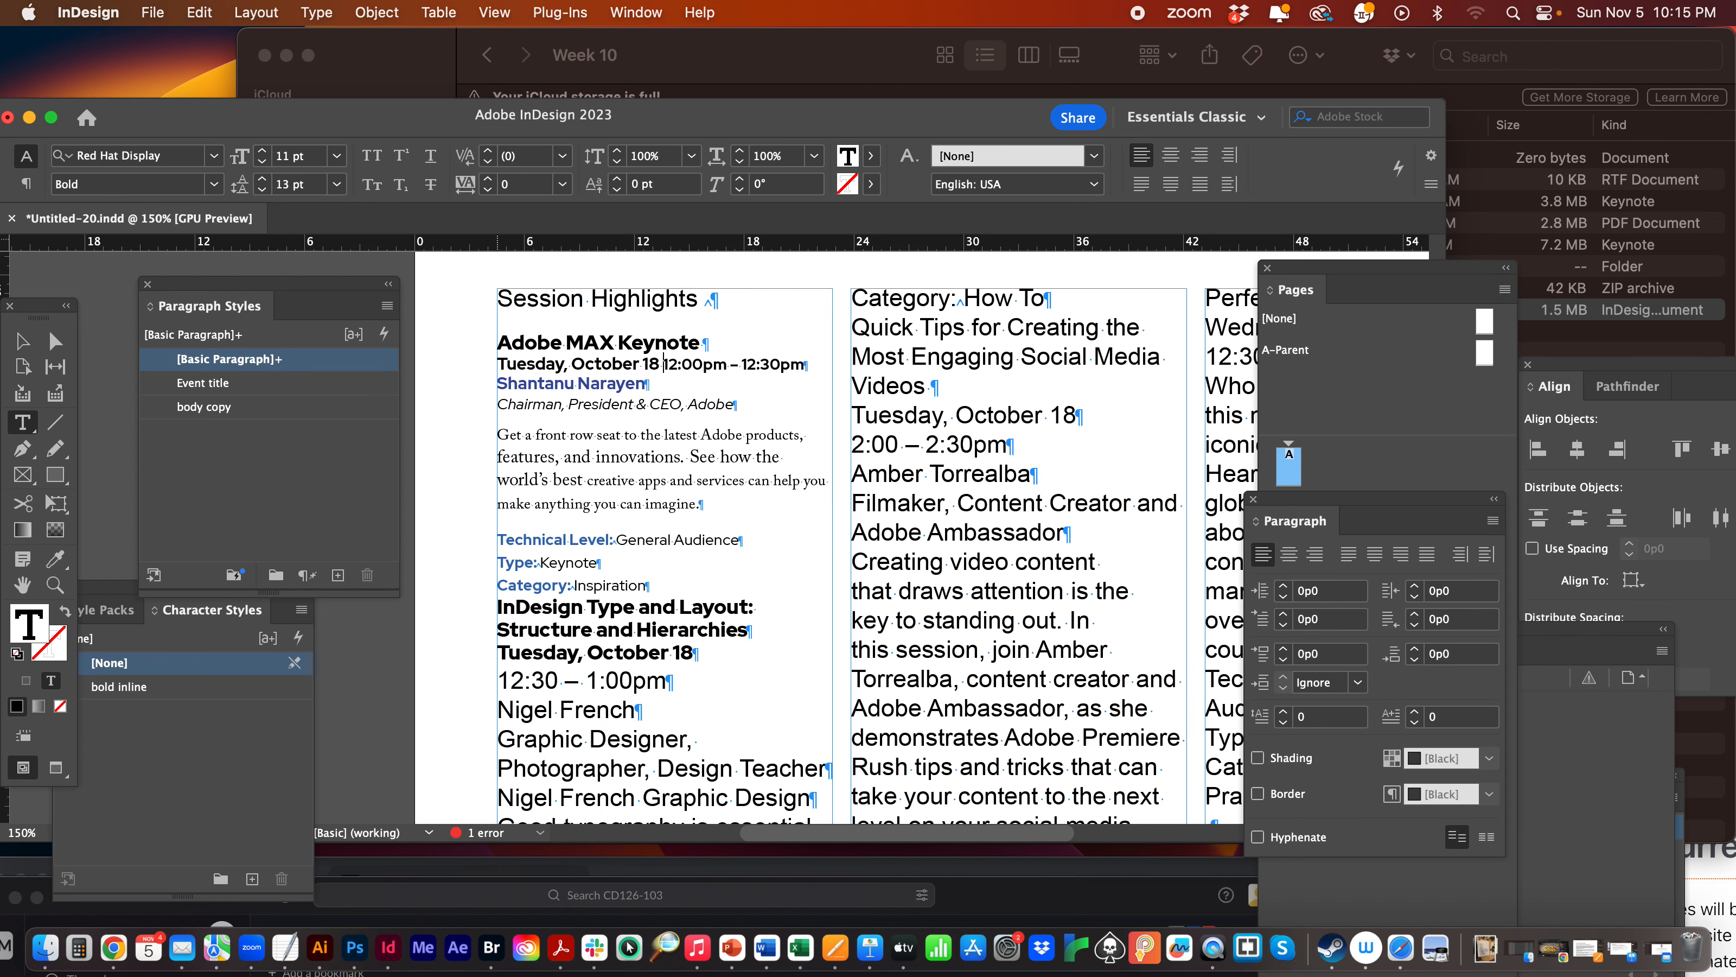
key(shift+Return)
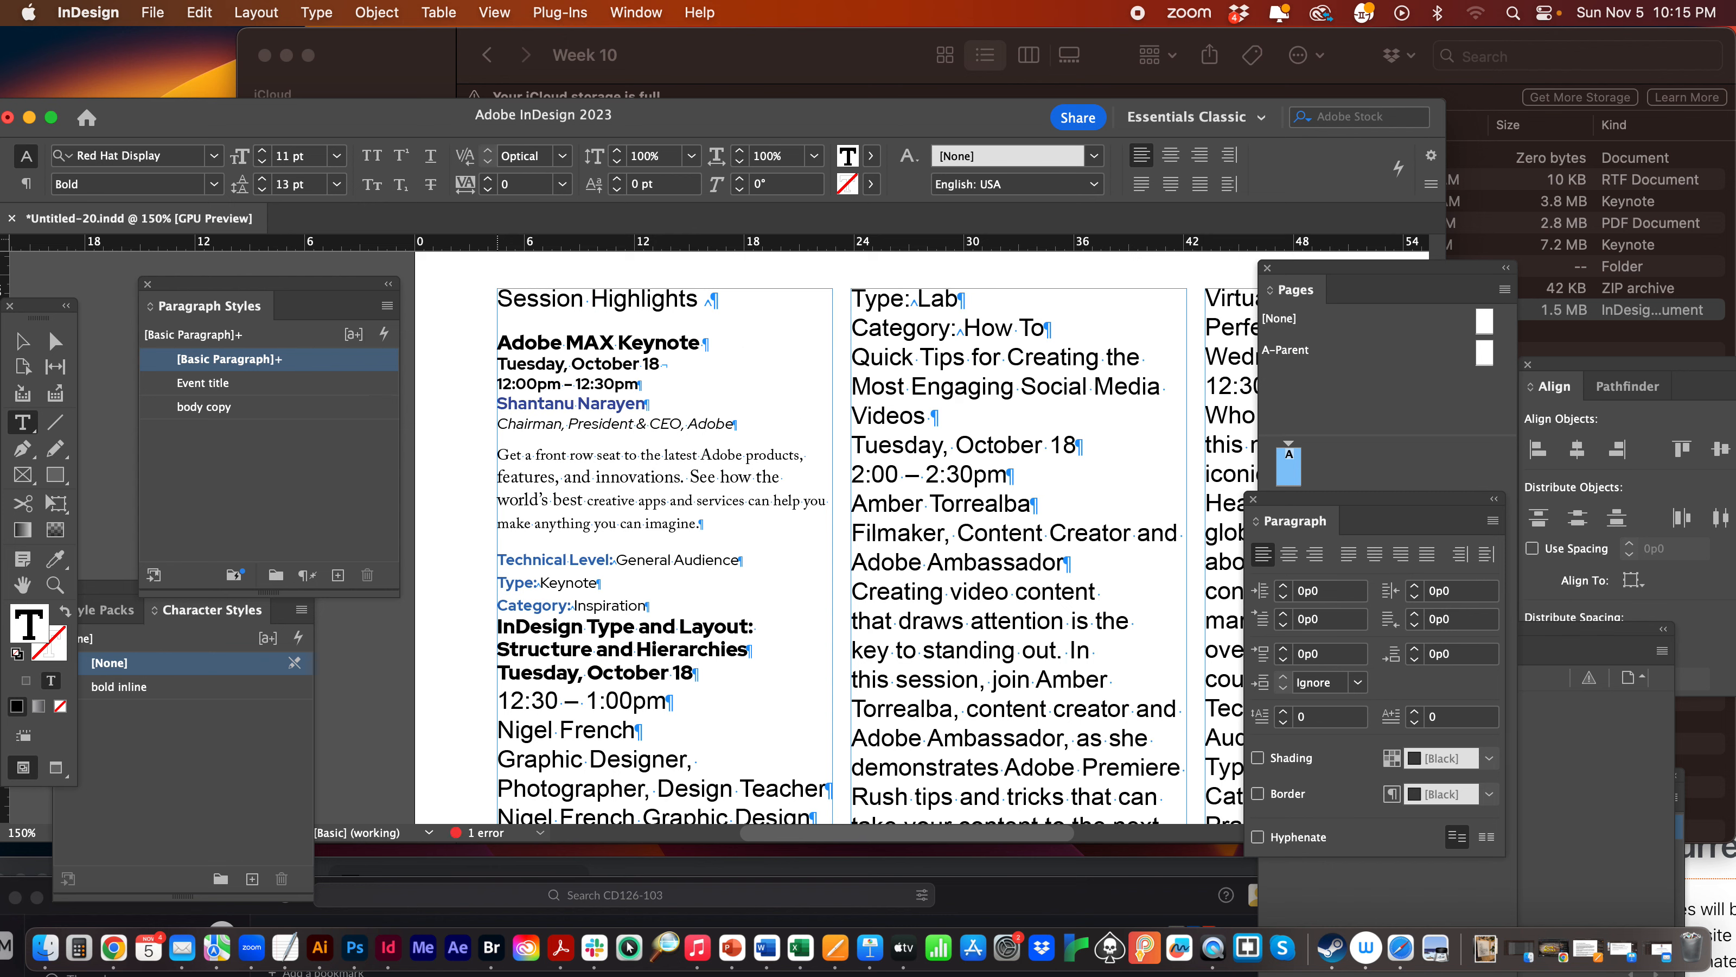
drag(538, 342, 682, 371)
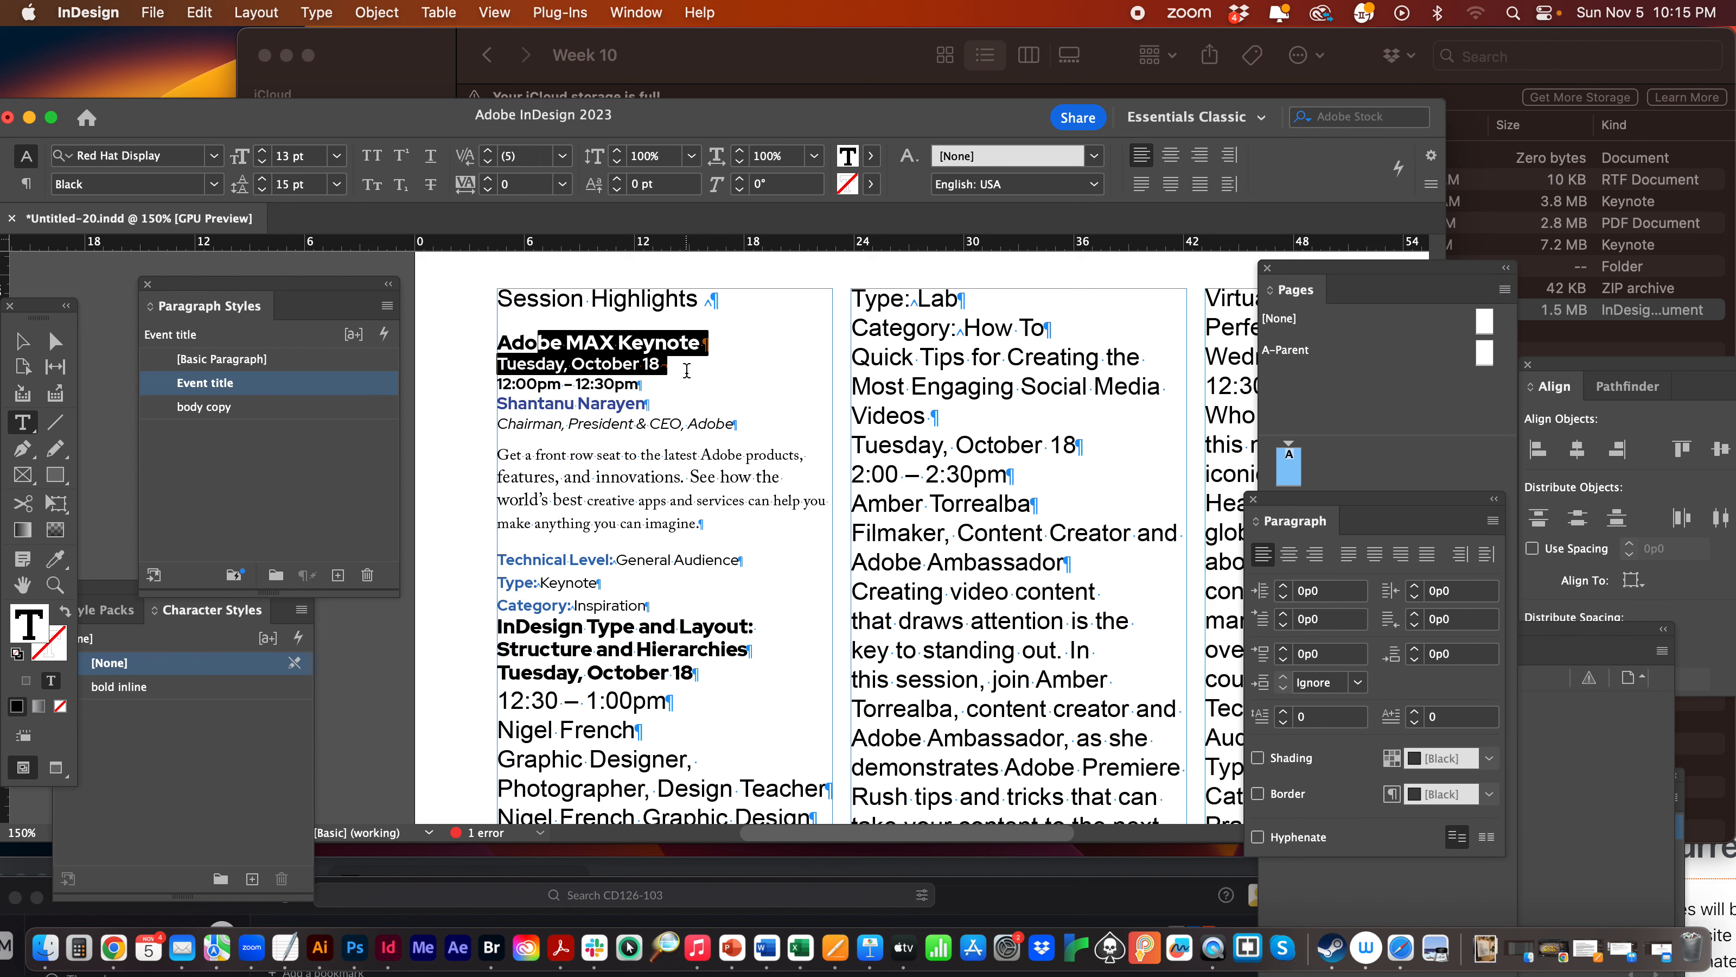
click(521, 349)
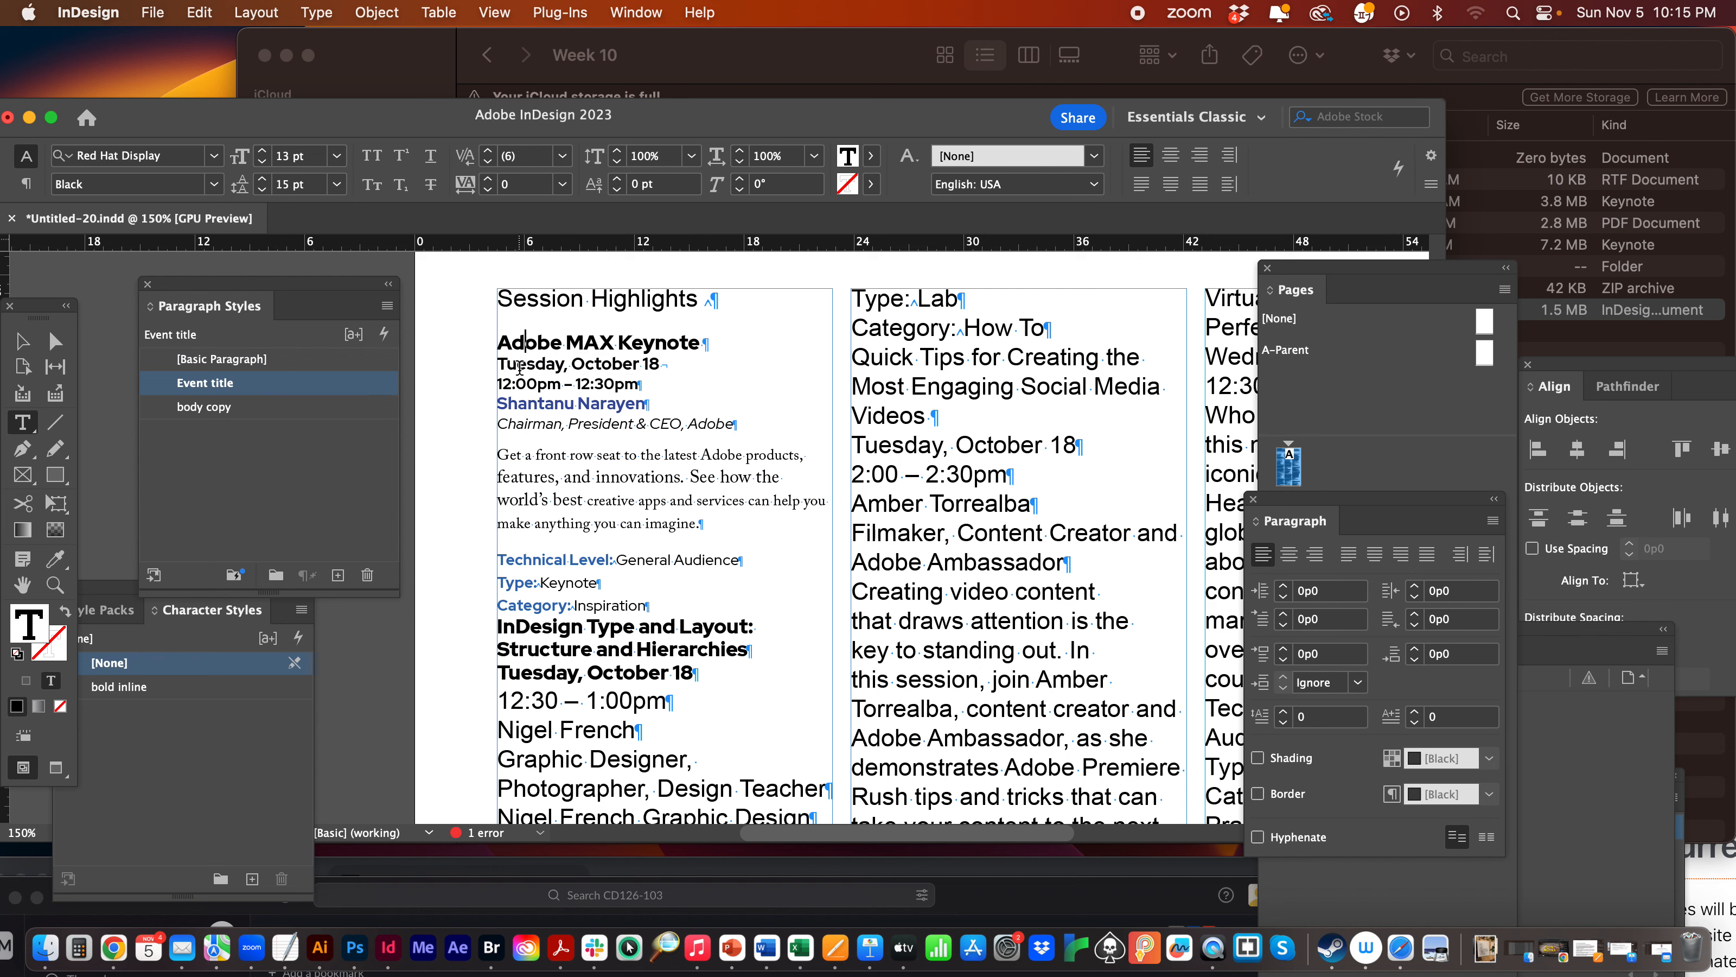
key(BackSpace)
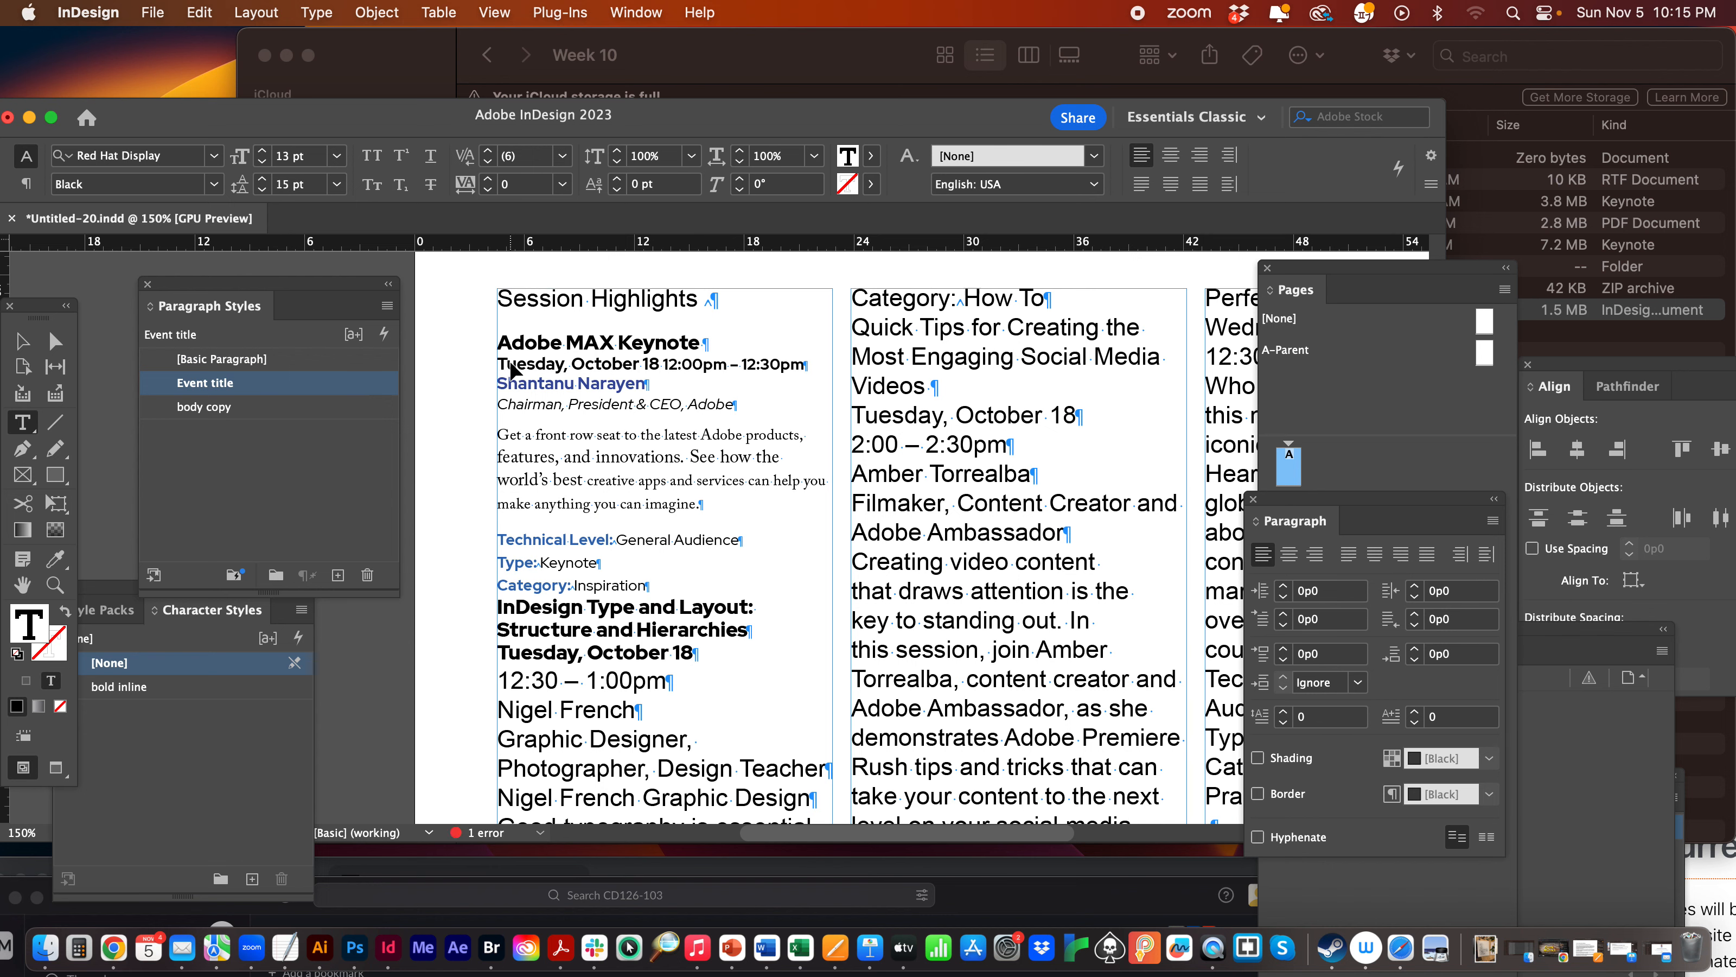
key(super+z)
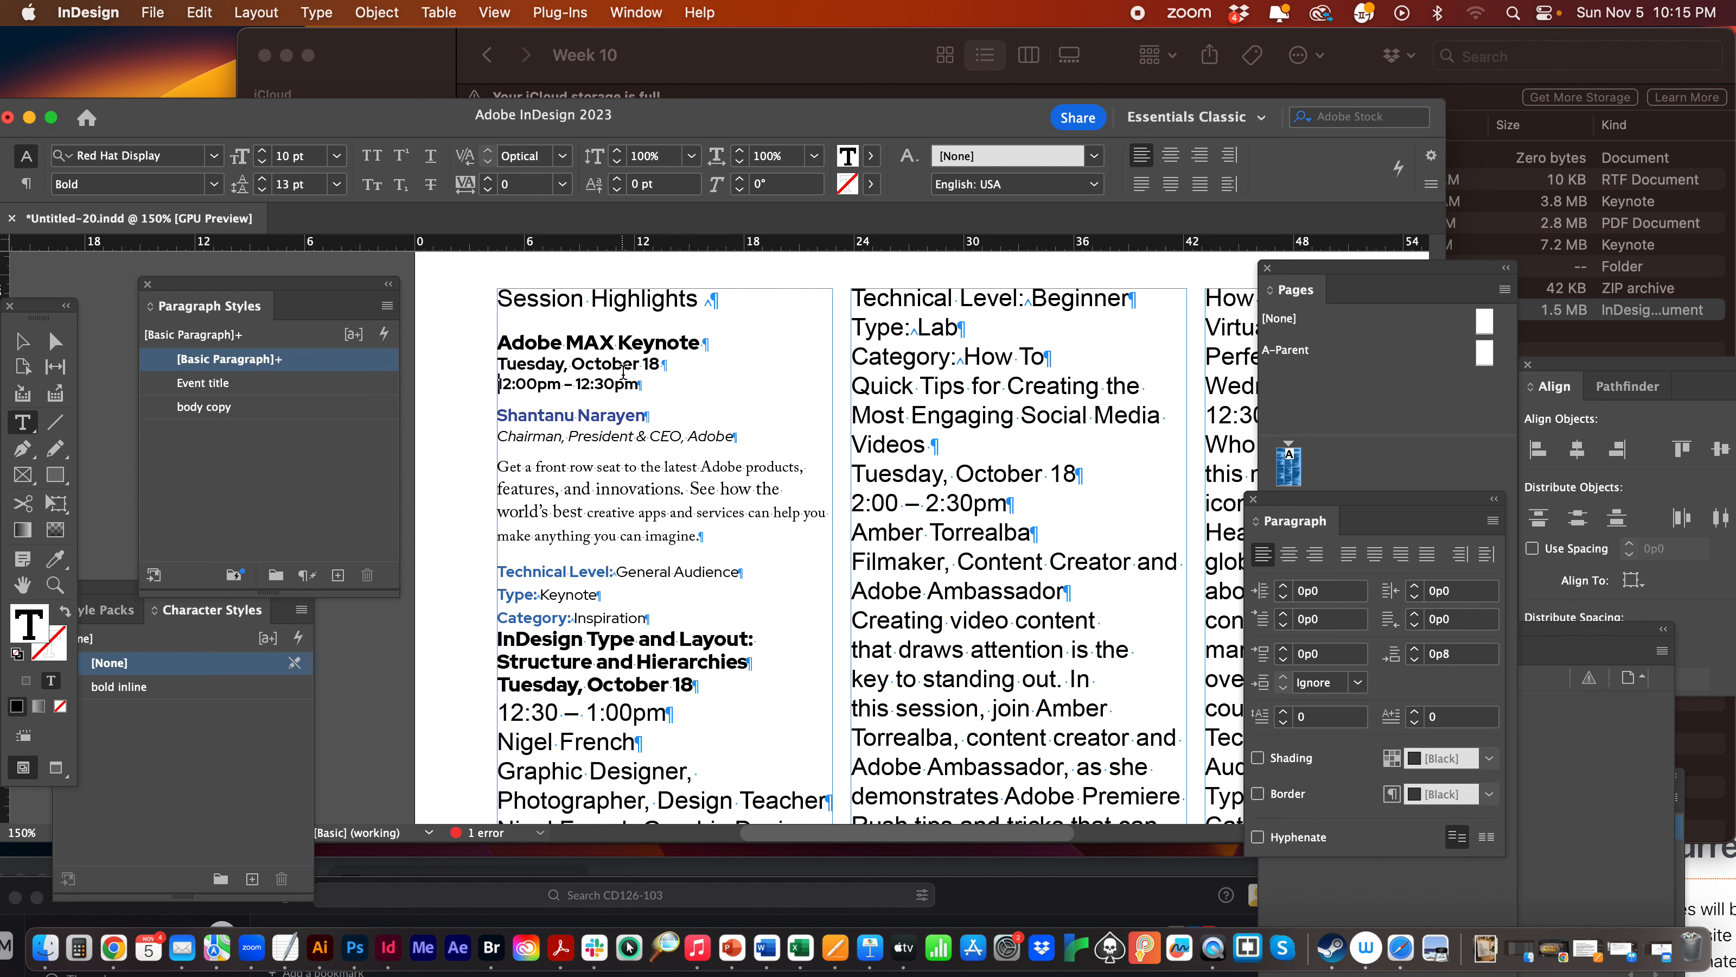
Create a new paragraph style named "date" from the keynote's "Tuesday, October 18" line.
triple_click(563, 357)
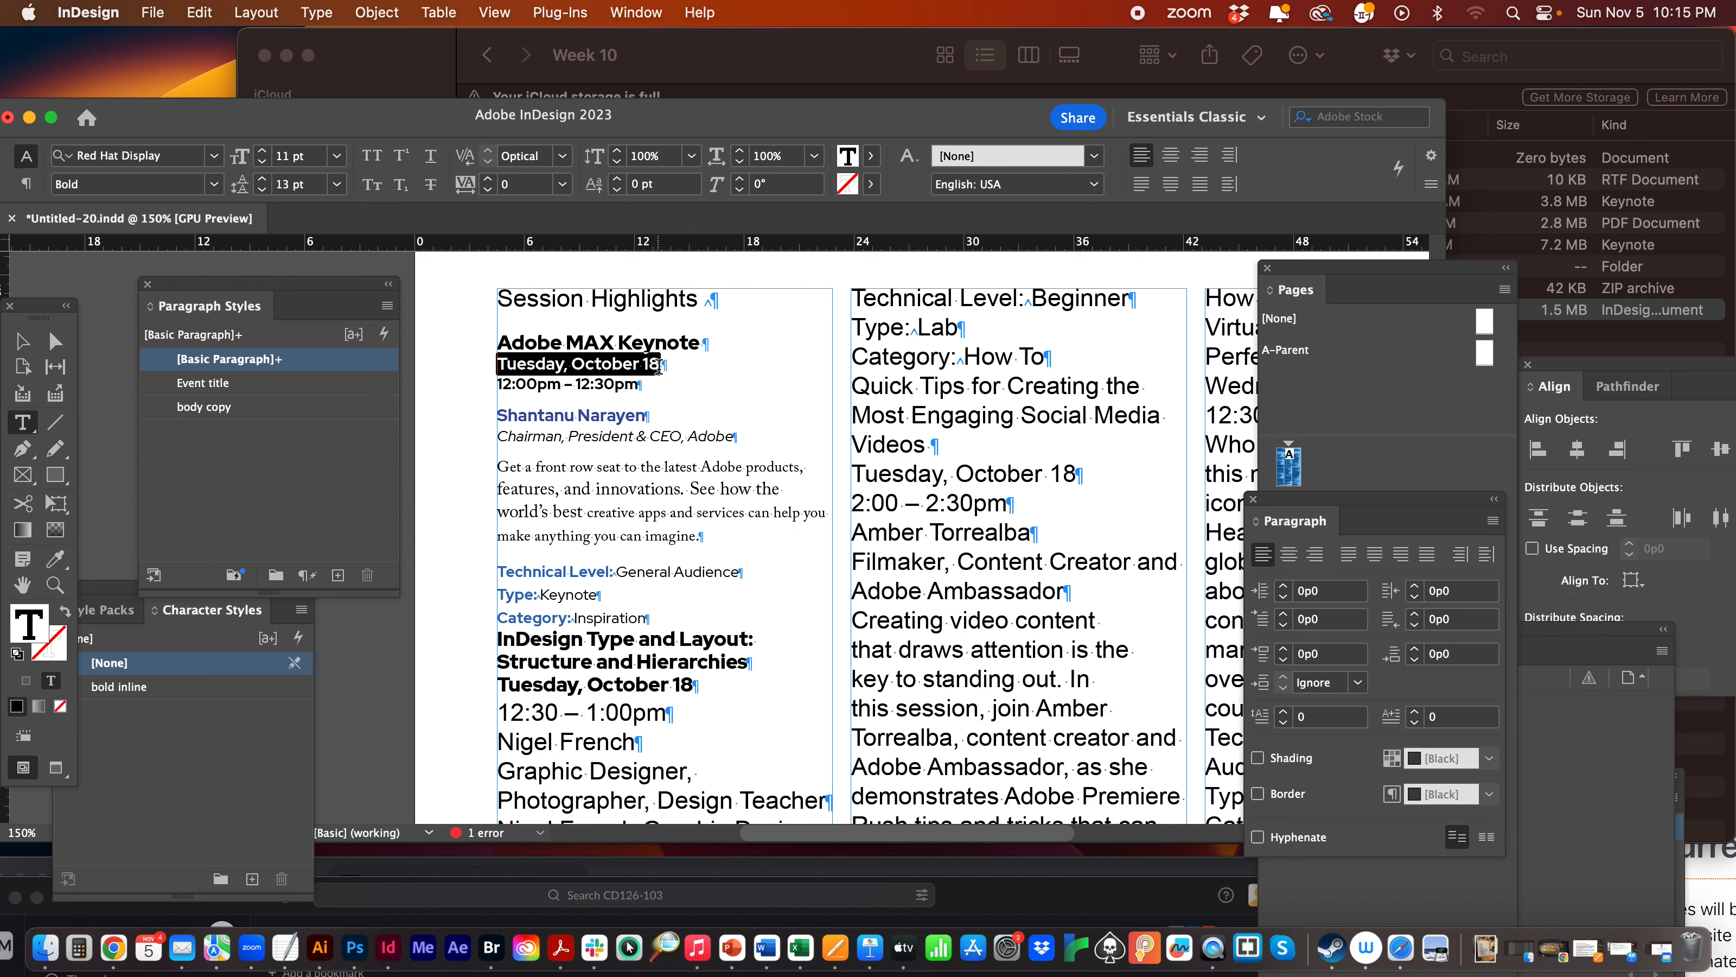
click(387, 306)
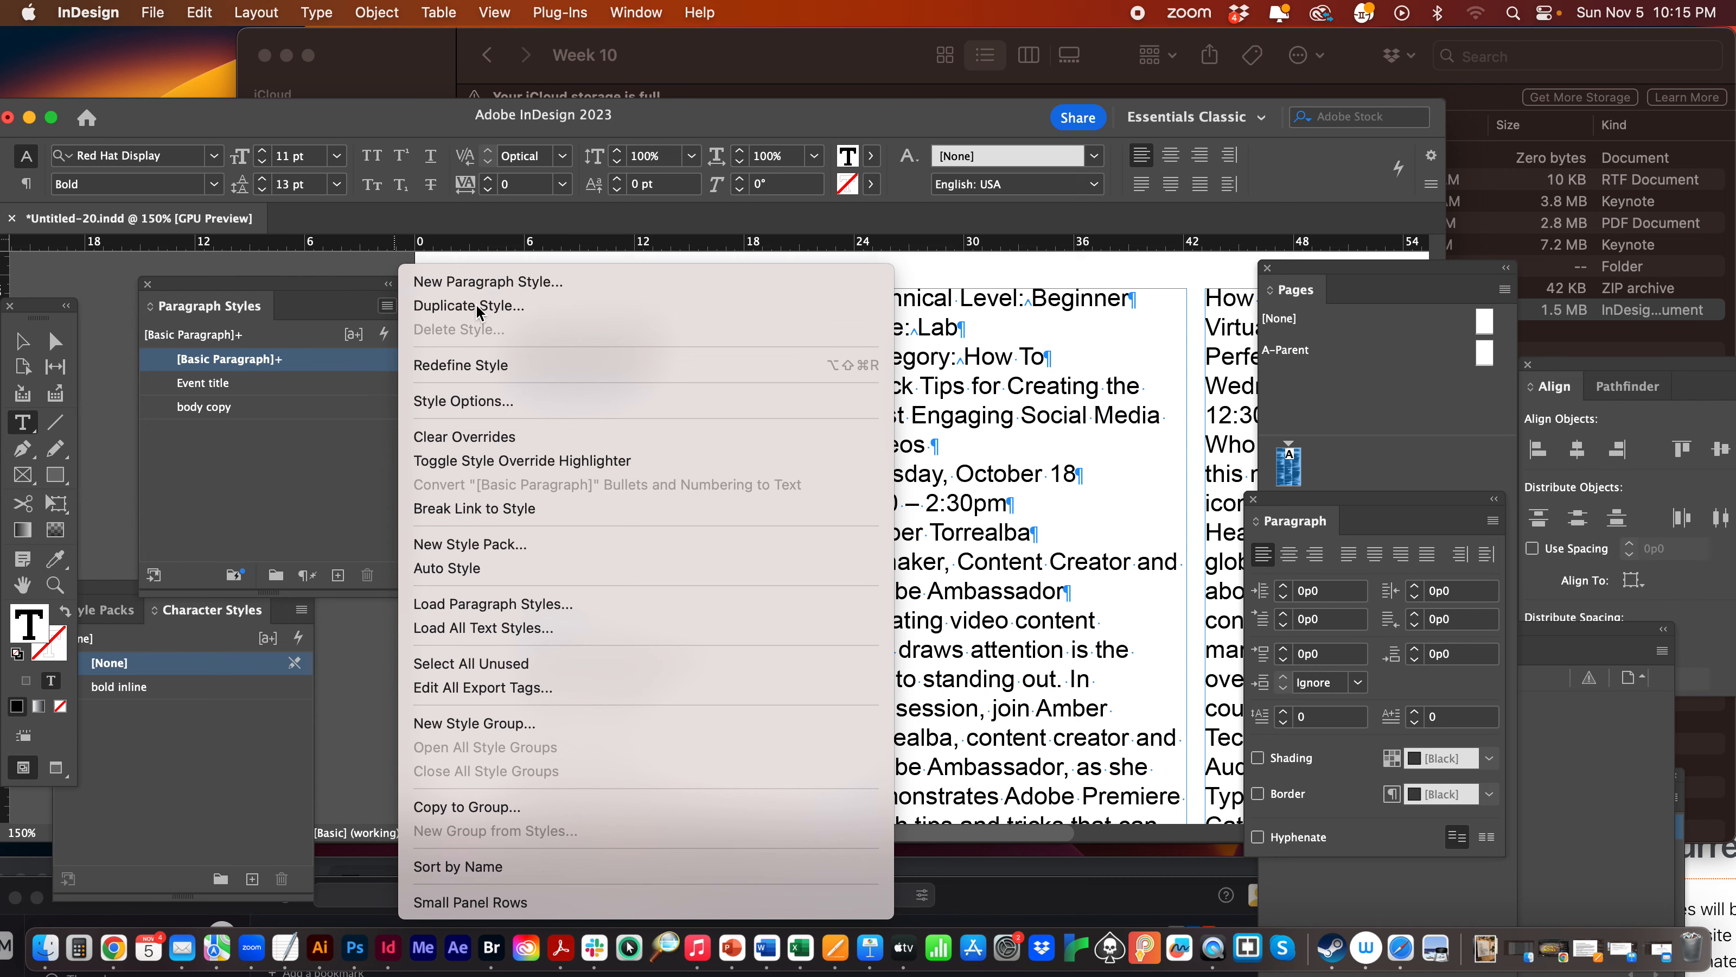
click(445, 305)
click(957, 888)
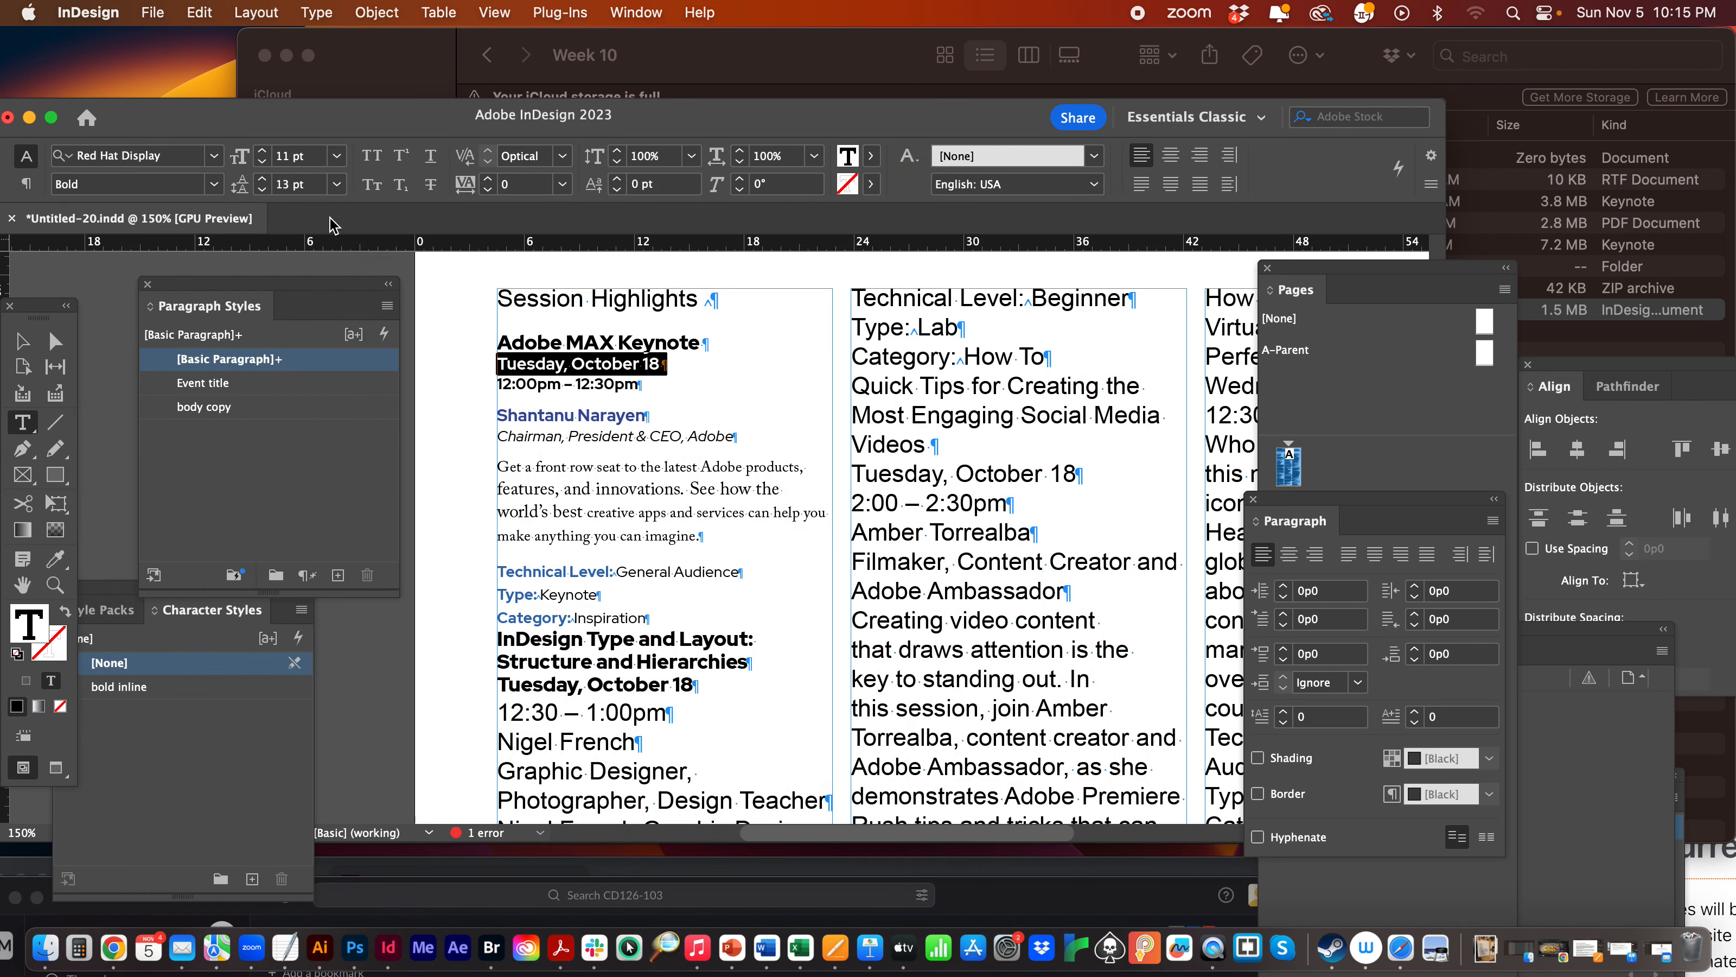
click(387, 306)
click(445, 283)
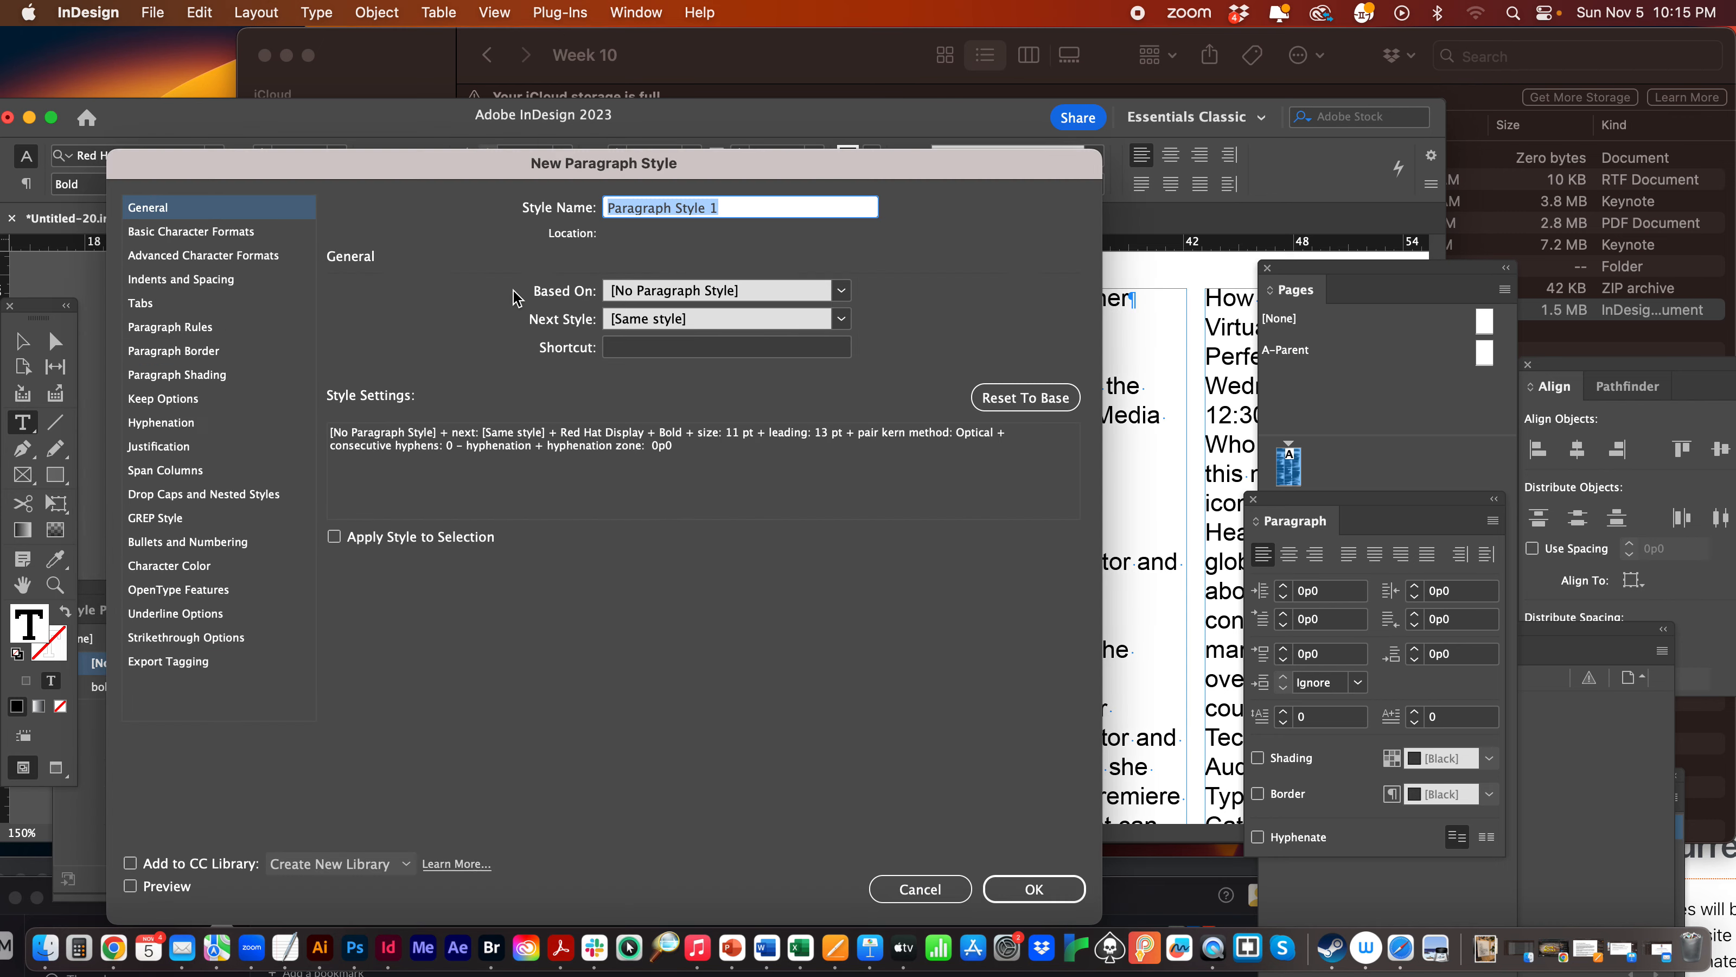
text(date)
key(Return)
Create a new paragraph style named "time" from the keynote's "12:00pm – 12:30pm" line.
drag(497, 385, 663, 394)
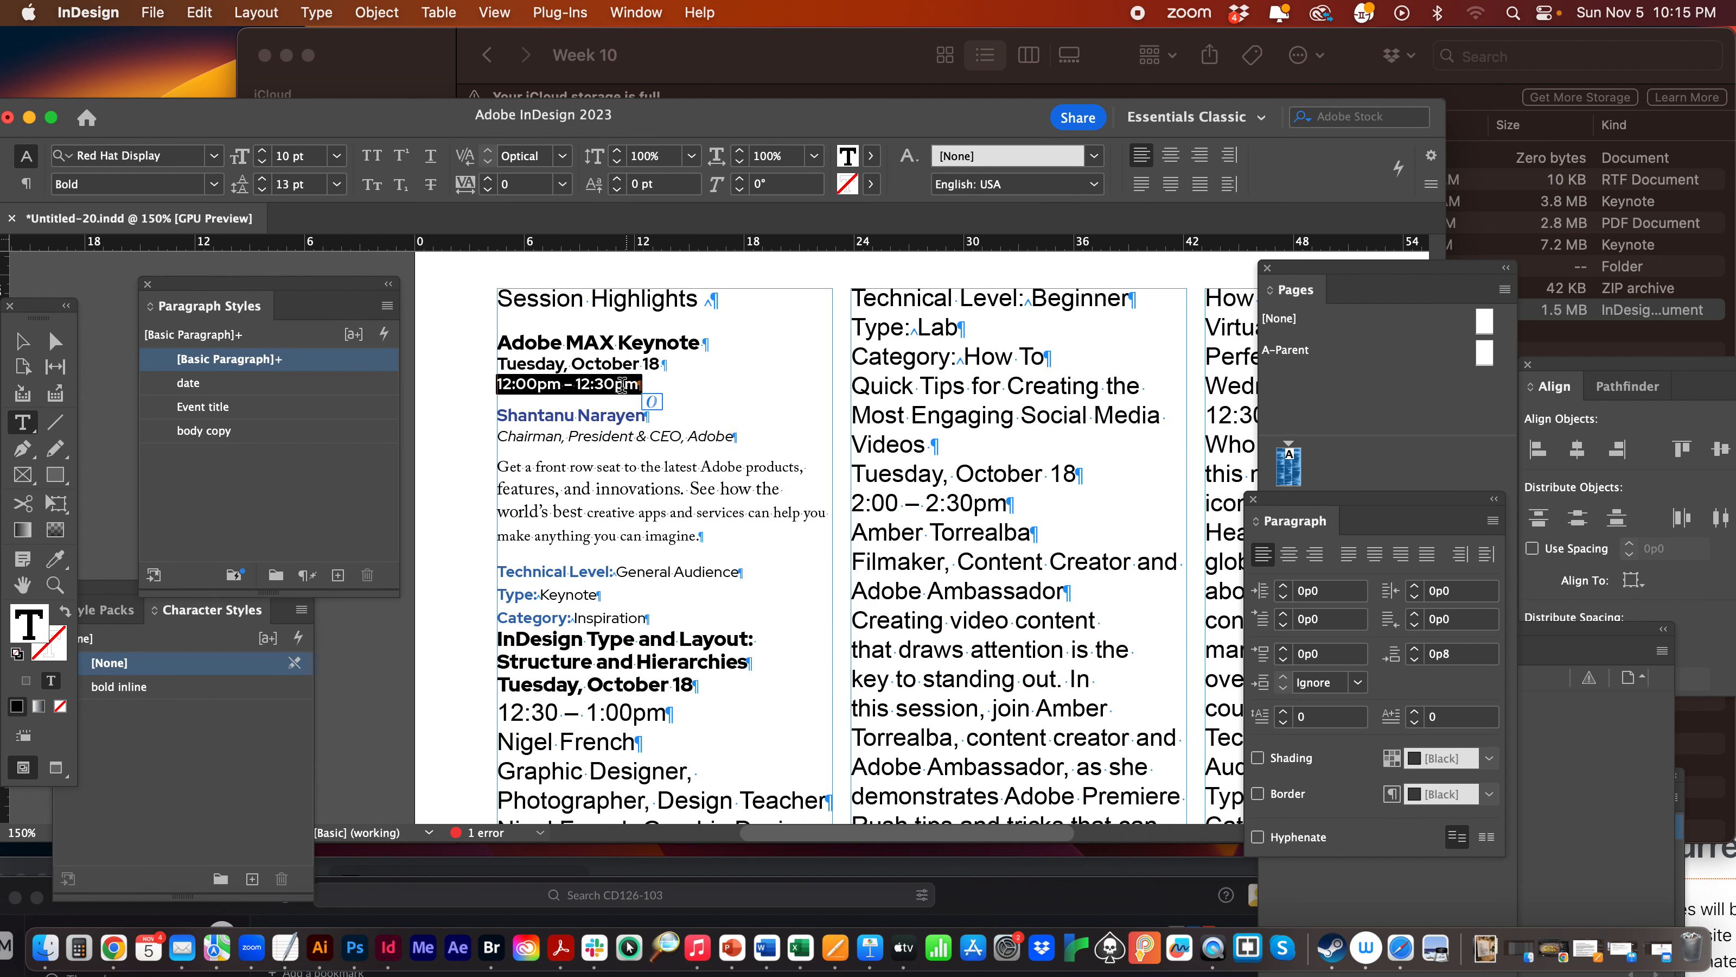
click(387, 306)
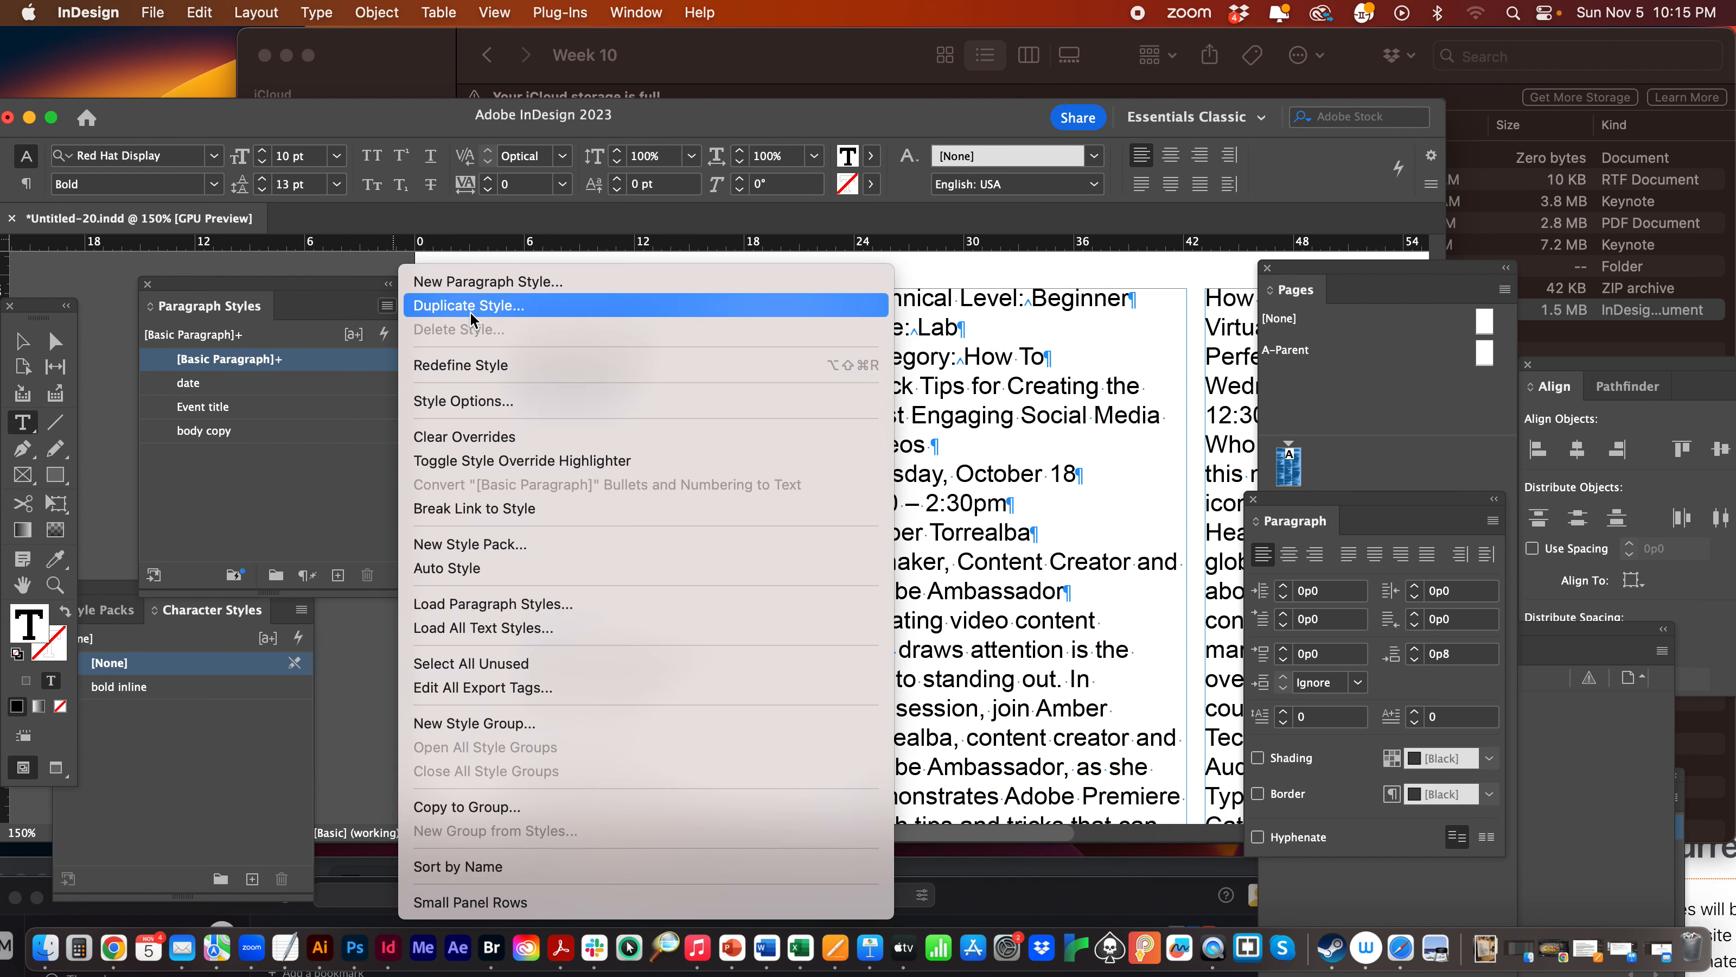
click(465, 280)
text(time)
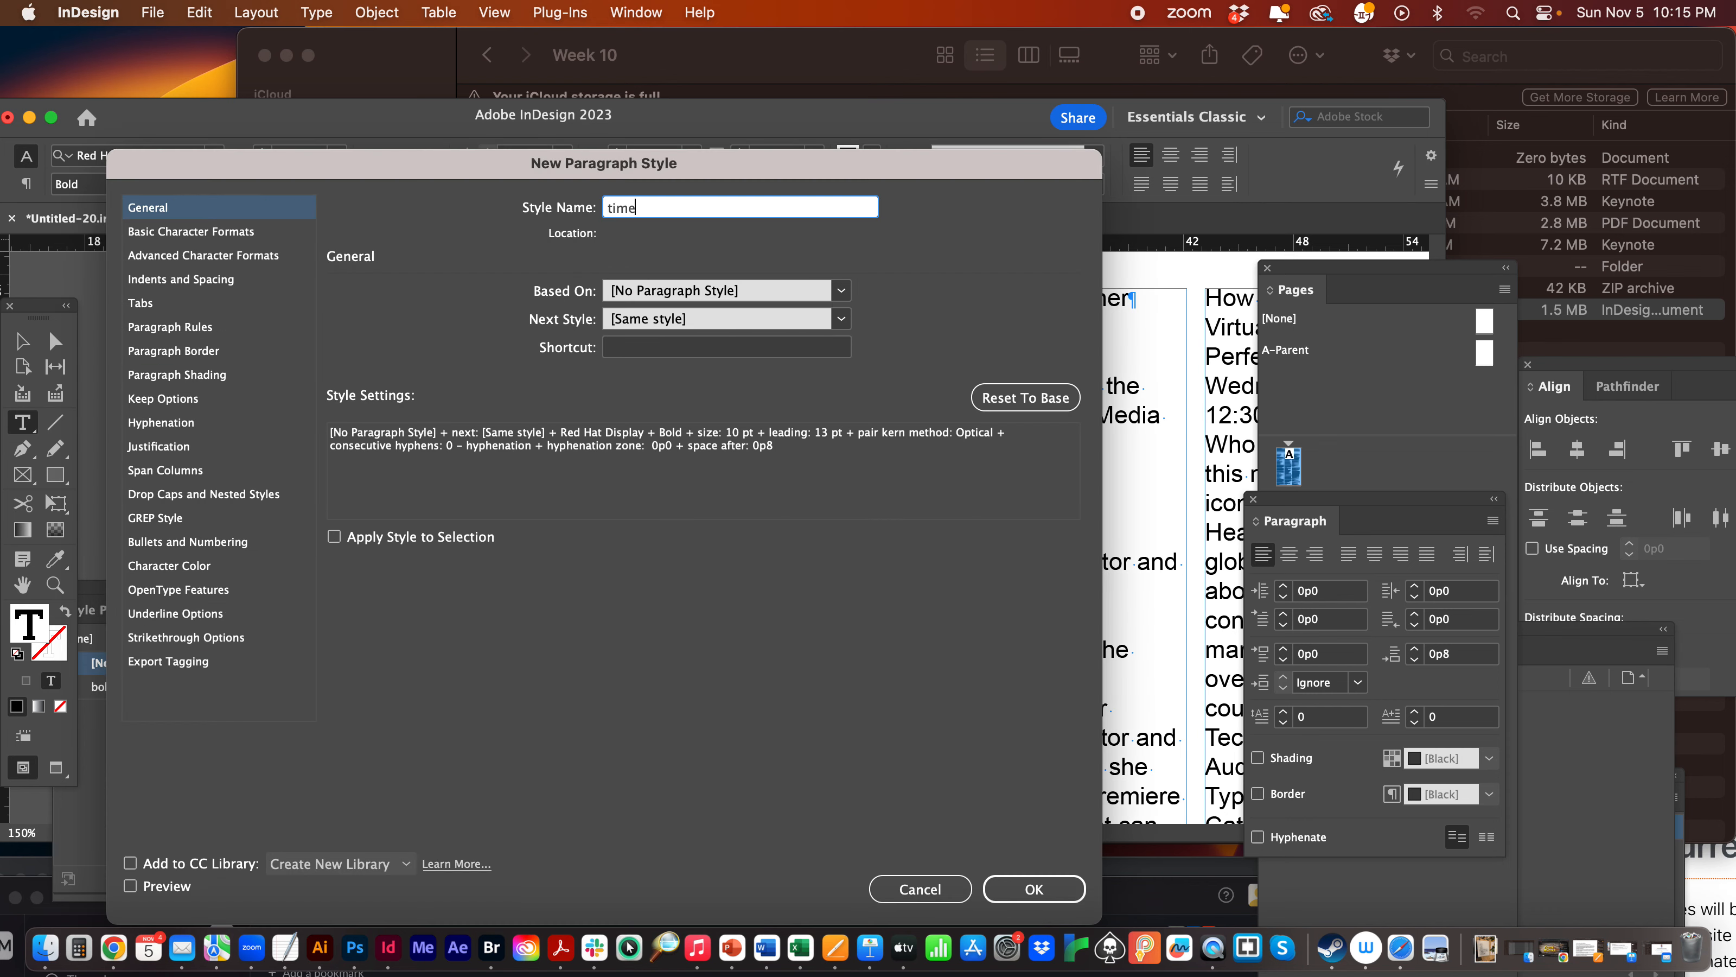
key(Return)
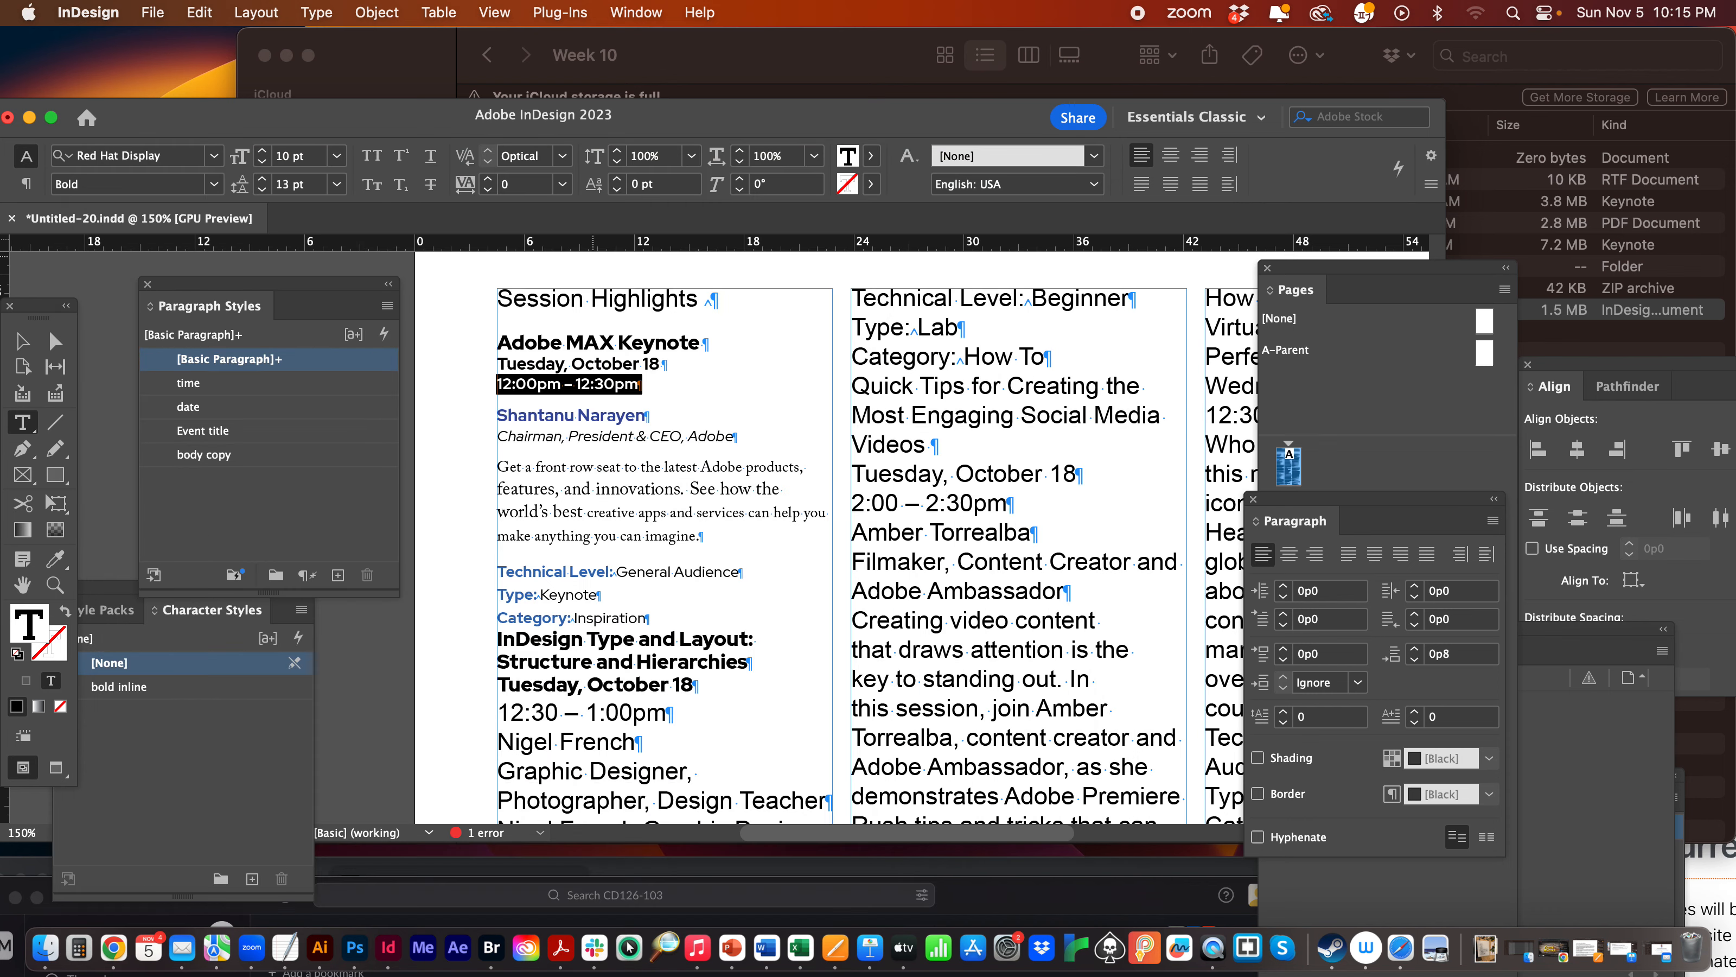
Create a new paragraph style named "name" from the blue speaker name line of the keynote listing.
triple_click(498, 412)
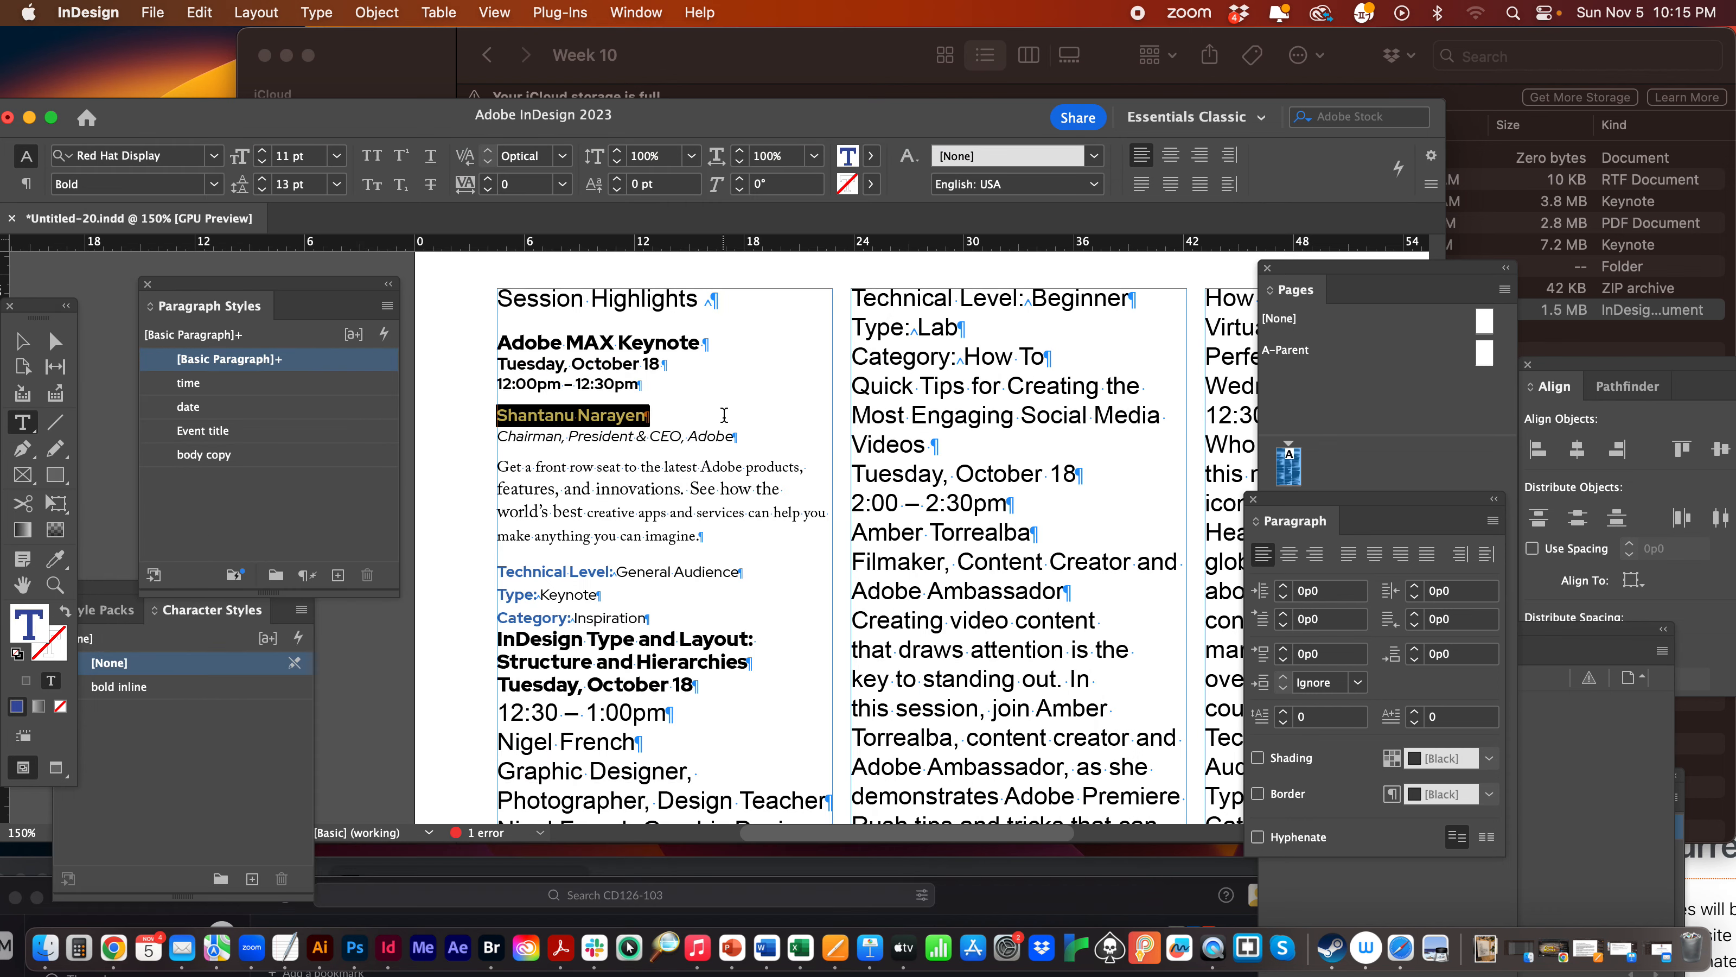
click(387, 307)
click(484, 280)
text(na)
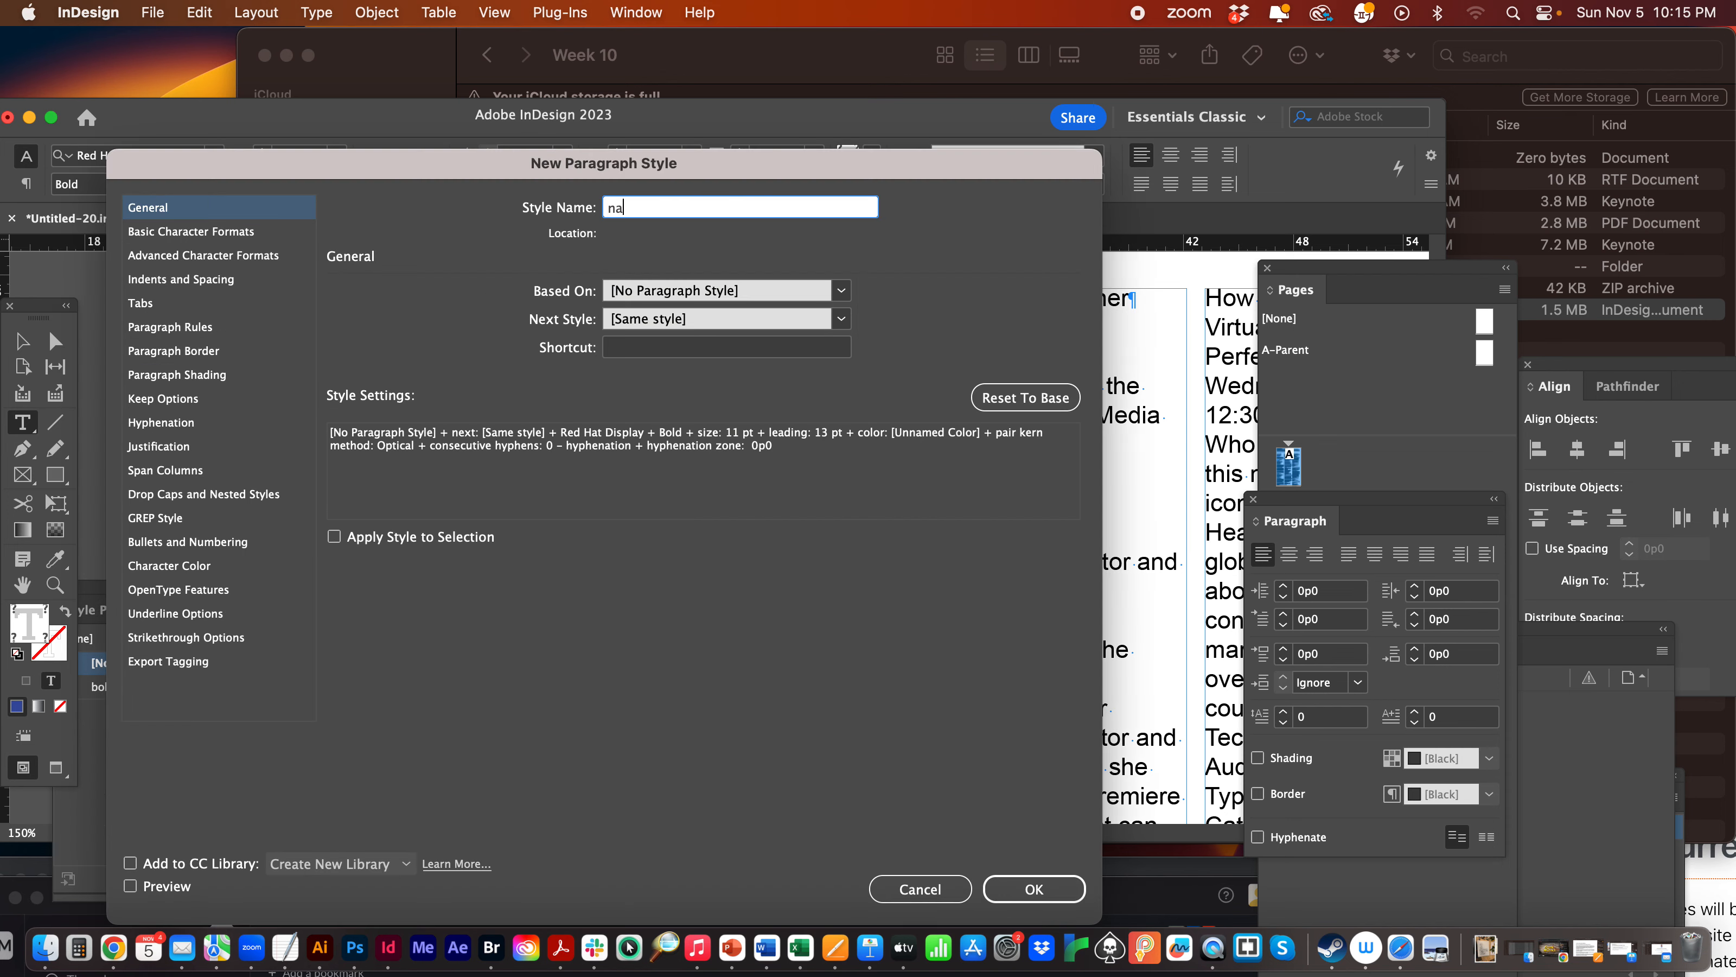
text(me)
key(Return)
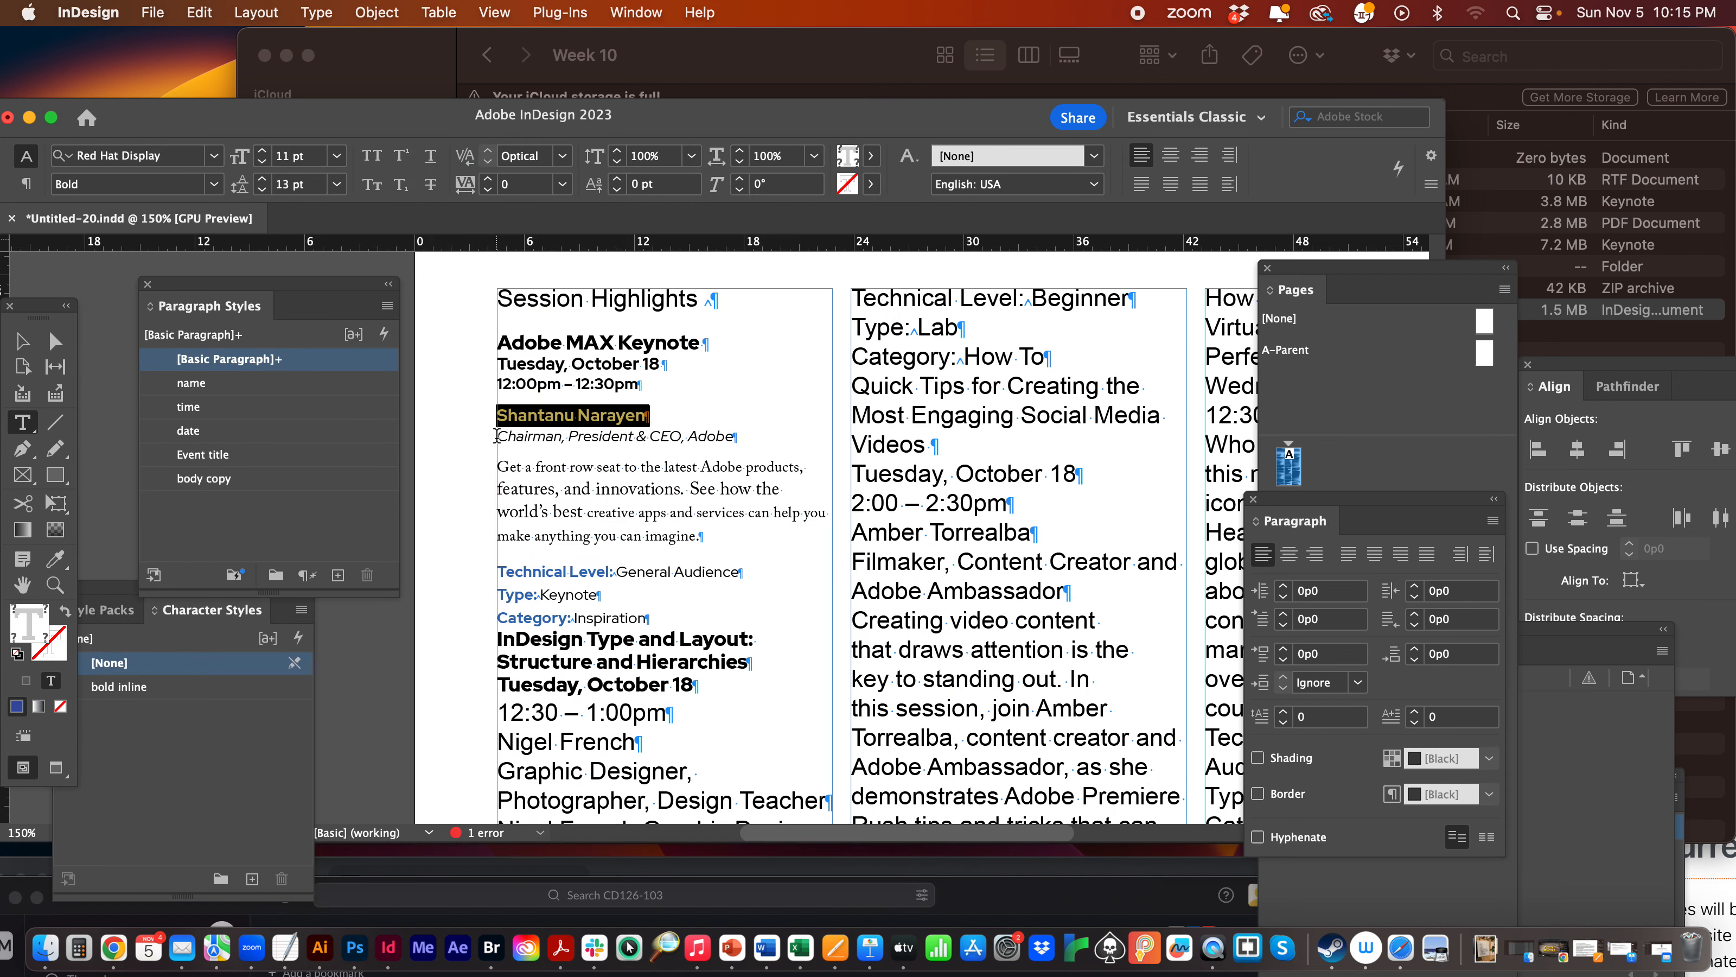
Create a new paragraph style named "title and job" from the italic "Chairman, President & CEO, Adobe" line.
triple_click(497, 436)
click(386, 305)
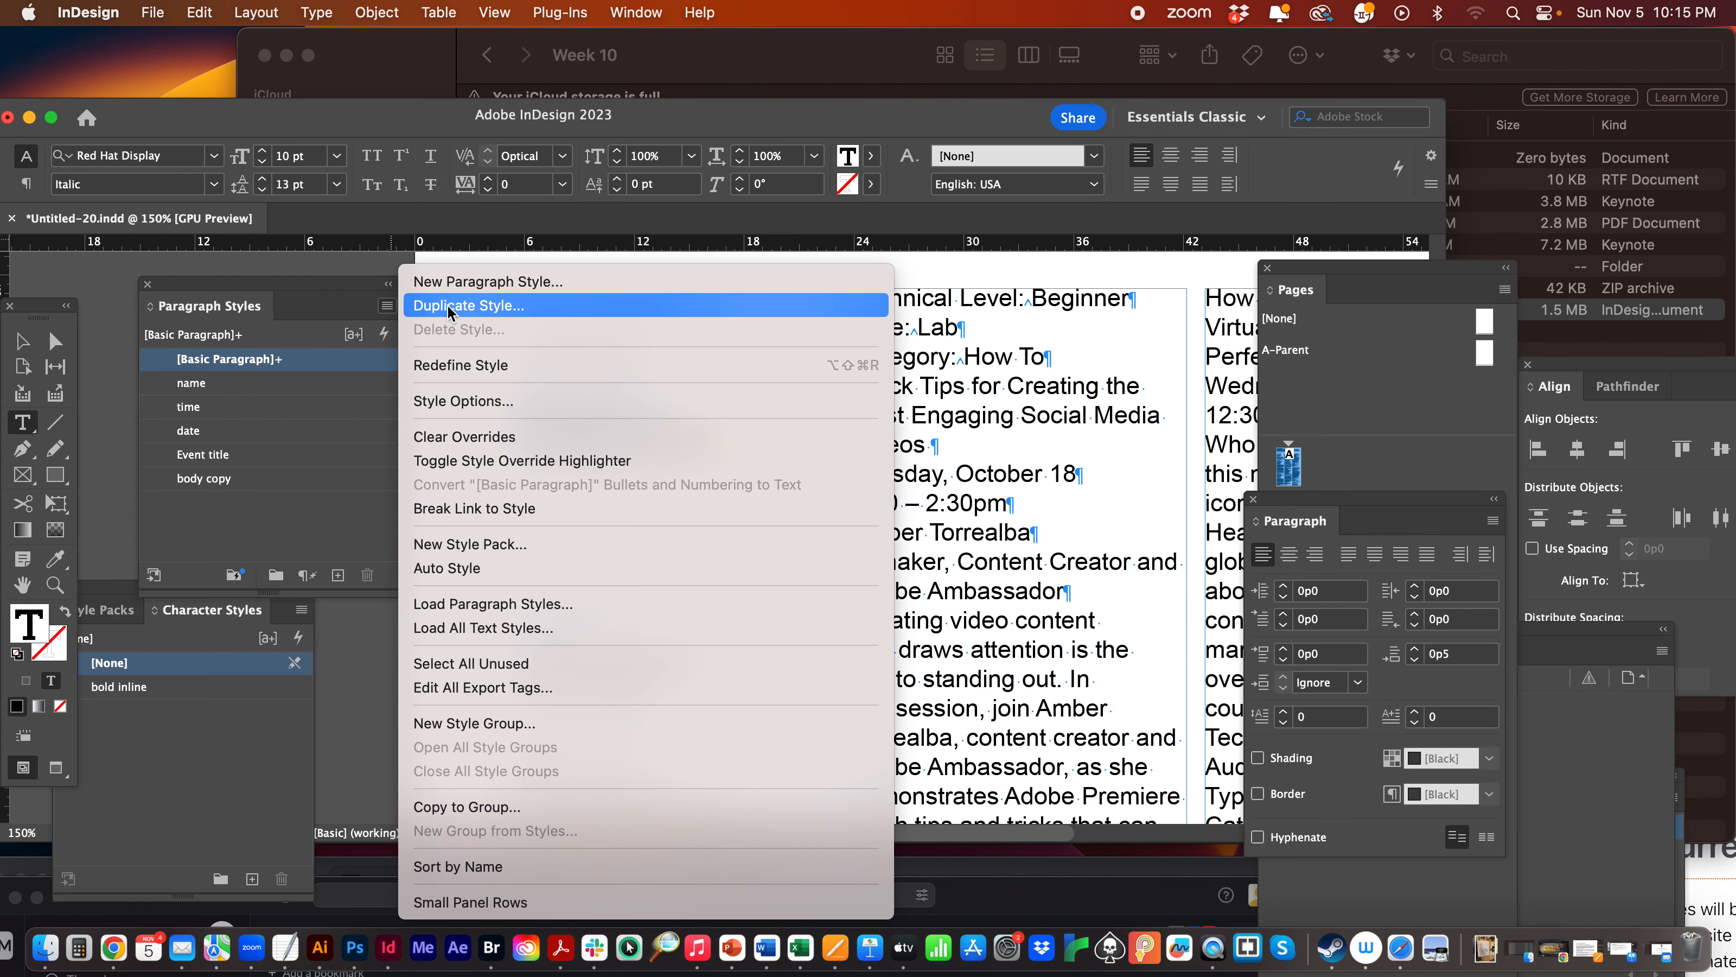
click(477, 284)
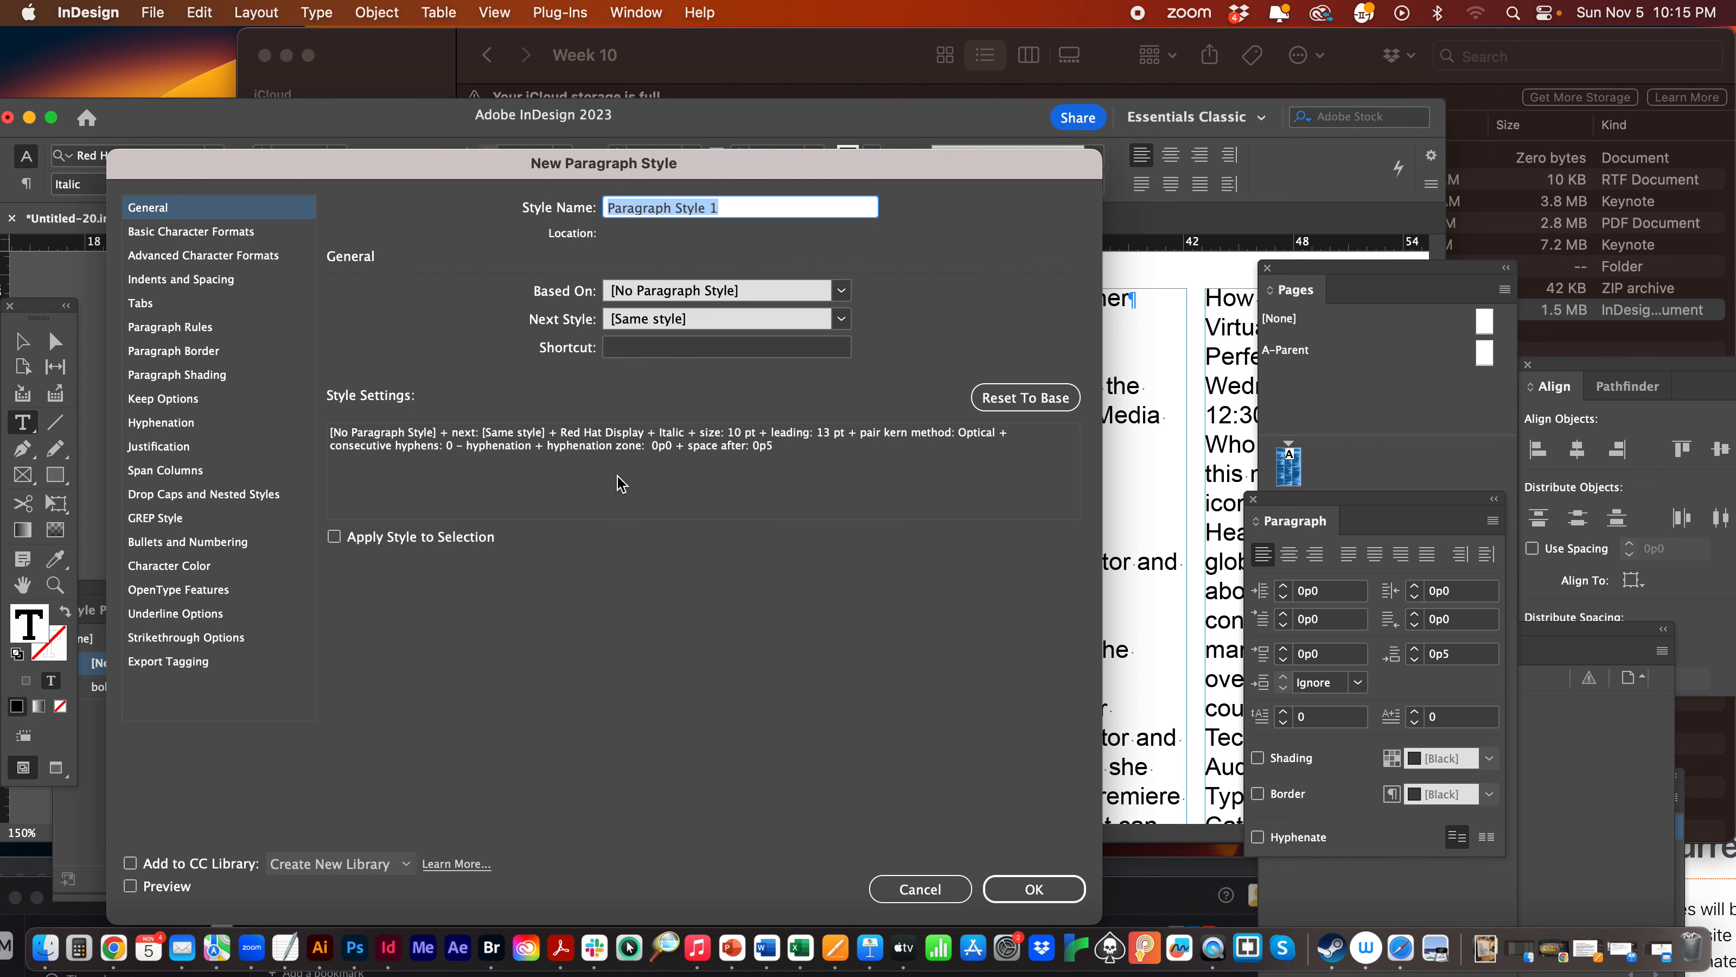
text(titl)
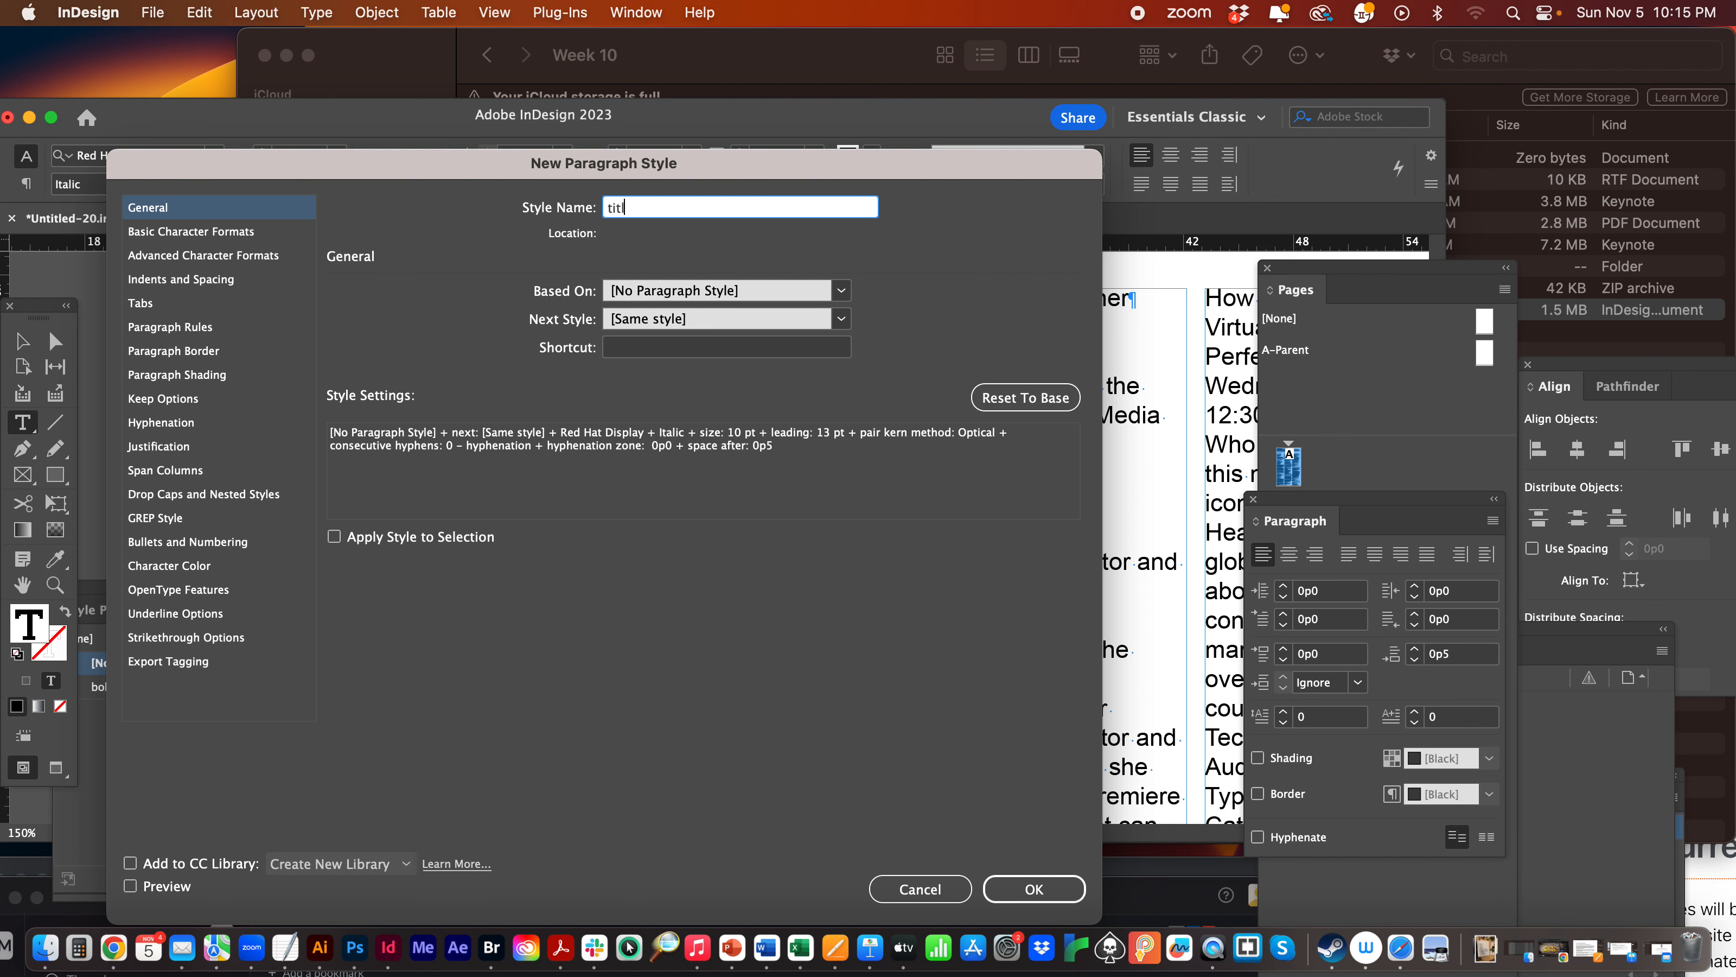
text(e and job)
key(Return)
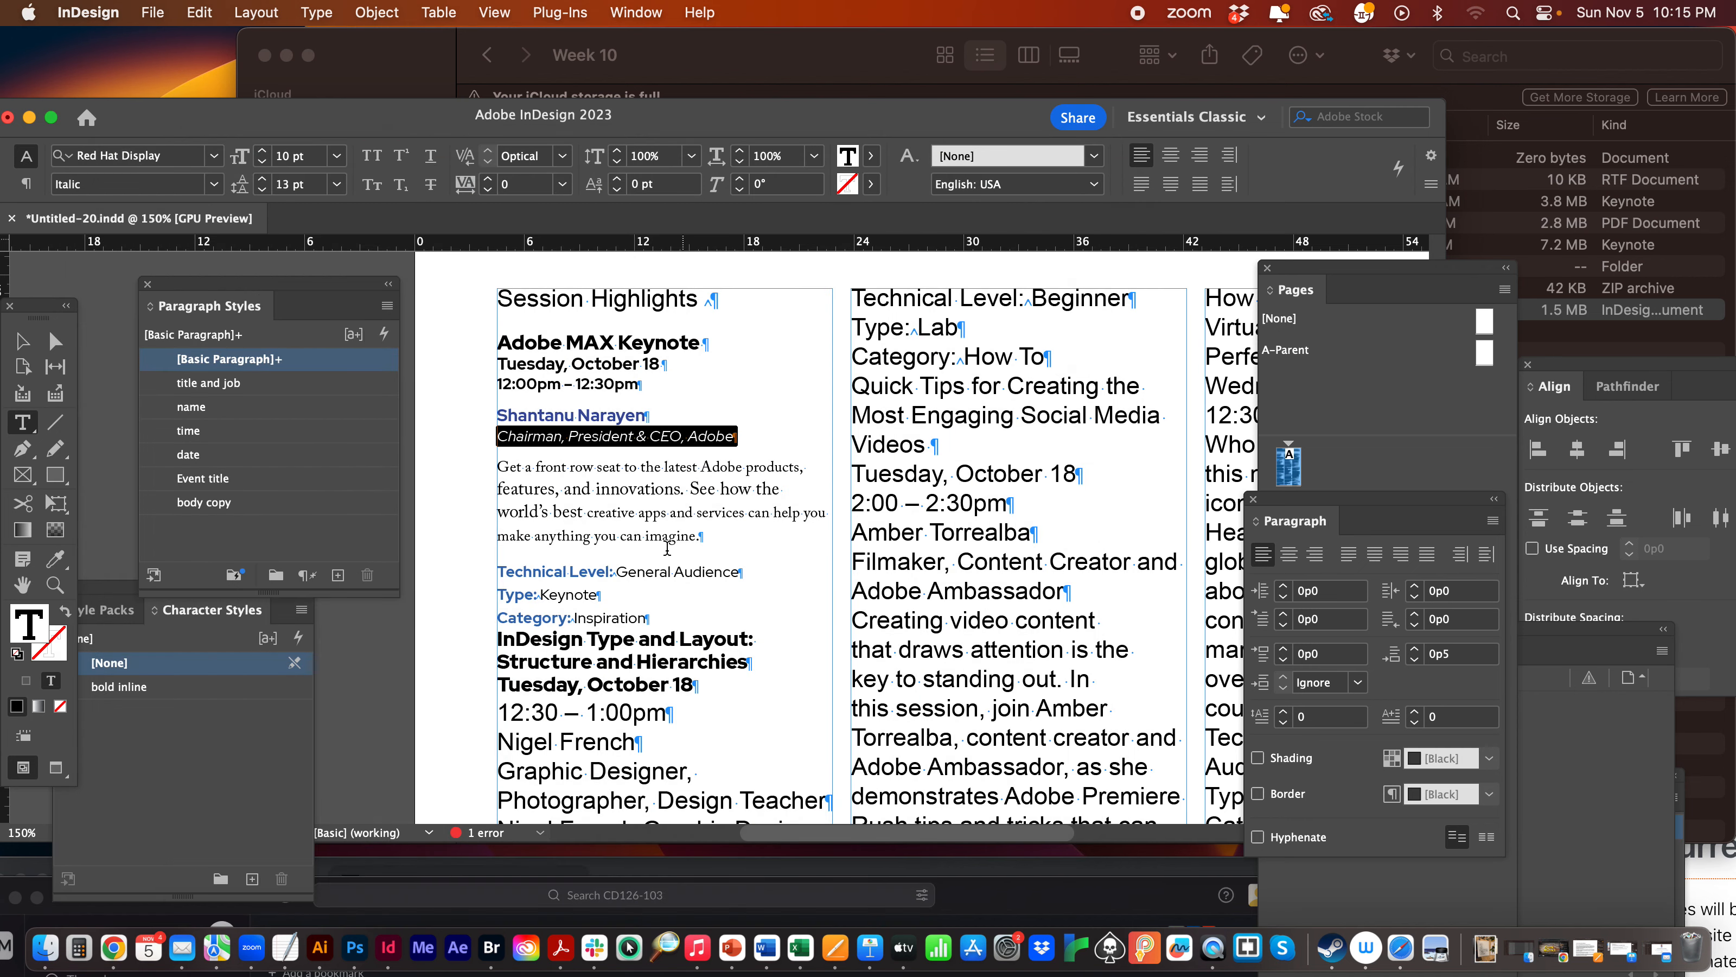
Set the whole keynote description paragraph, "Get a front row seat to the latest Adobe products", to a font size of 11 pt.
click(606, 528)
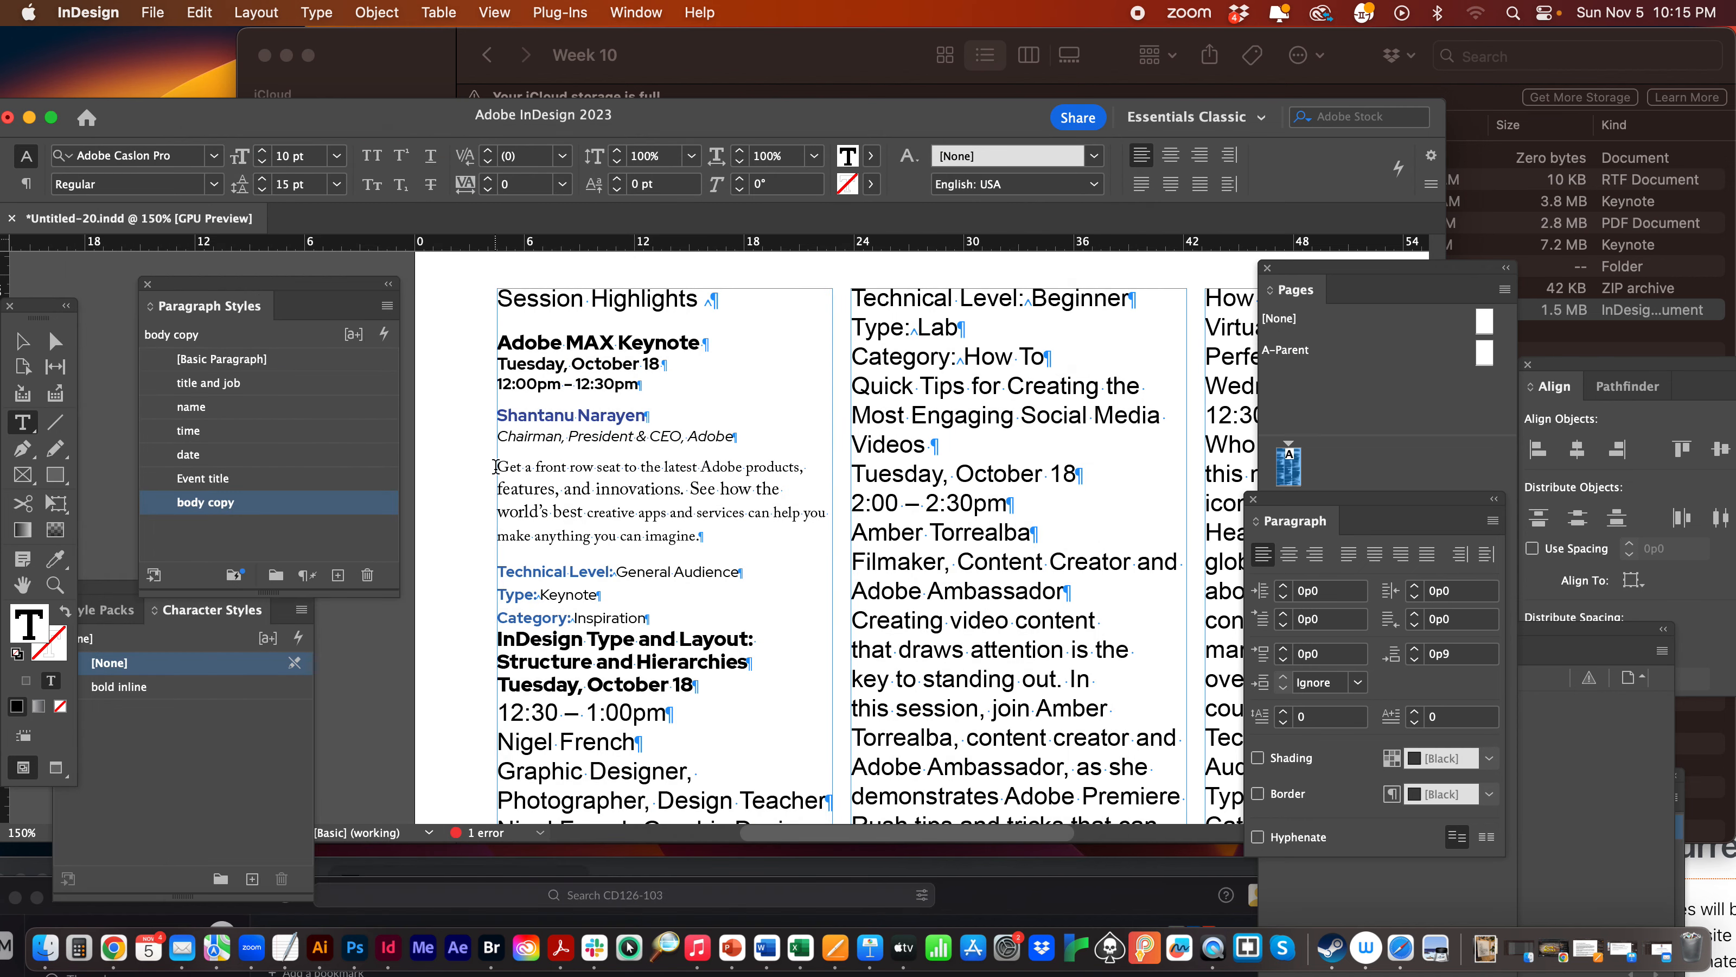
mouse_move(612, 514)
mouse_down()
mouse_move(648, 513)
mouse_move(602, 488)
mouse_up()
click(521, 468)
drag(498, 467, 776, 543)
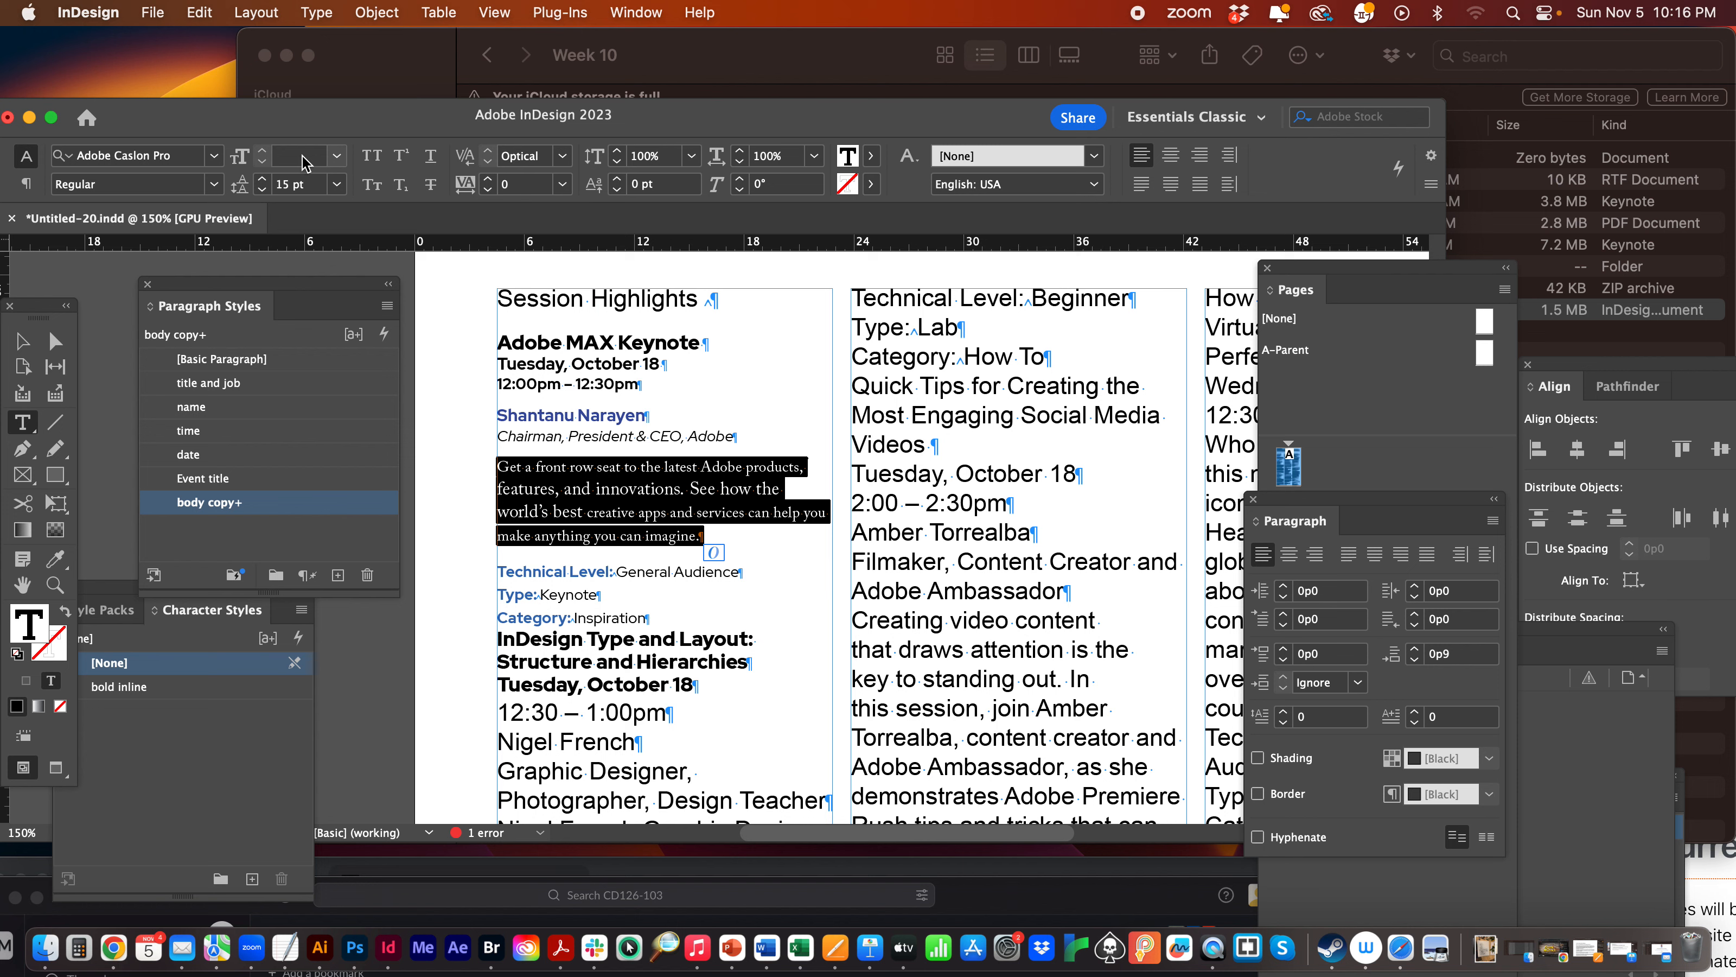
click(303, 156)
text(11)
key(Return)
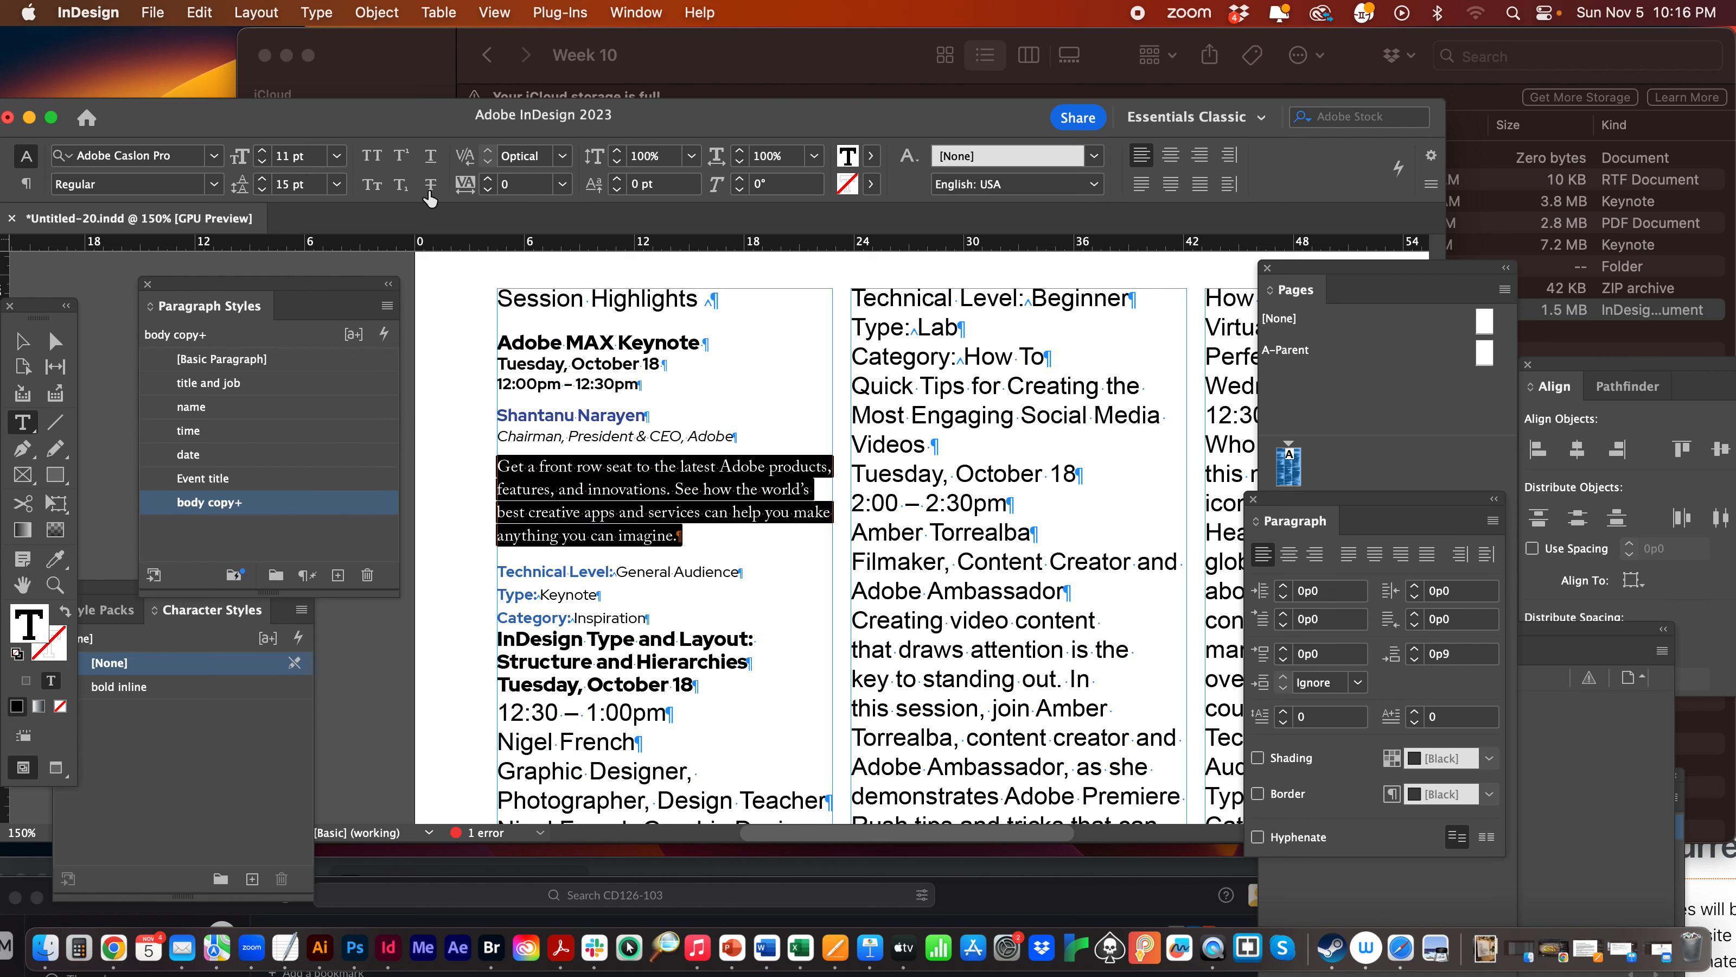
click(658, 462)
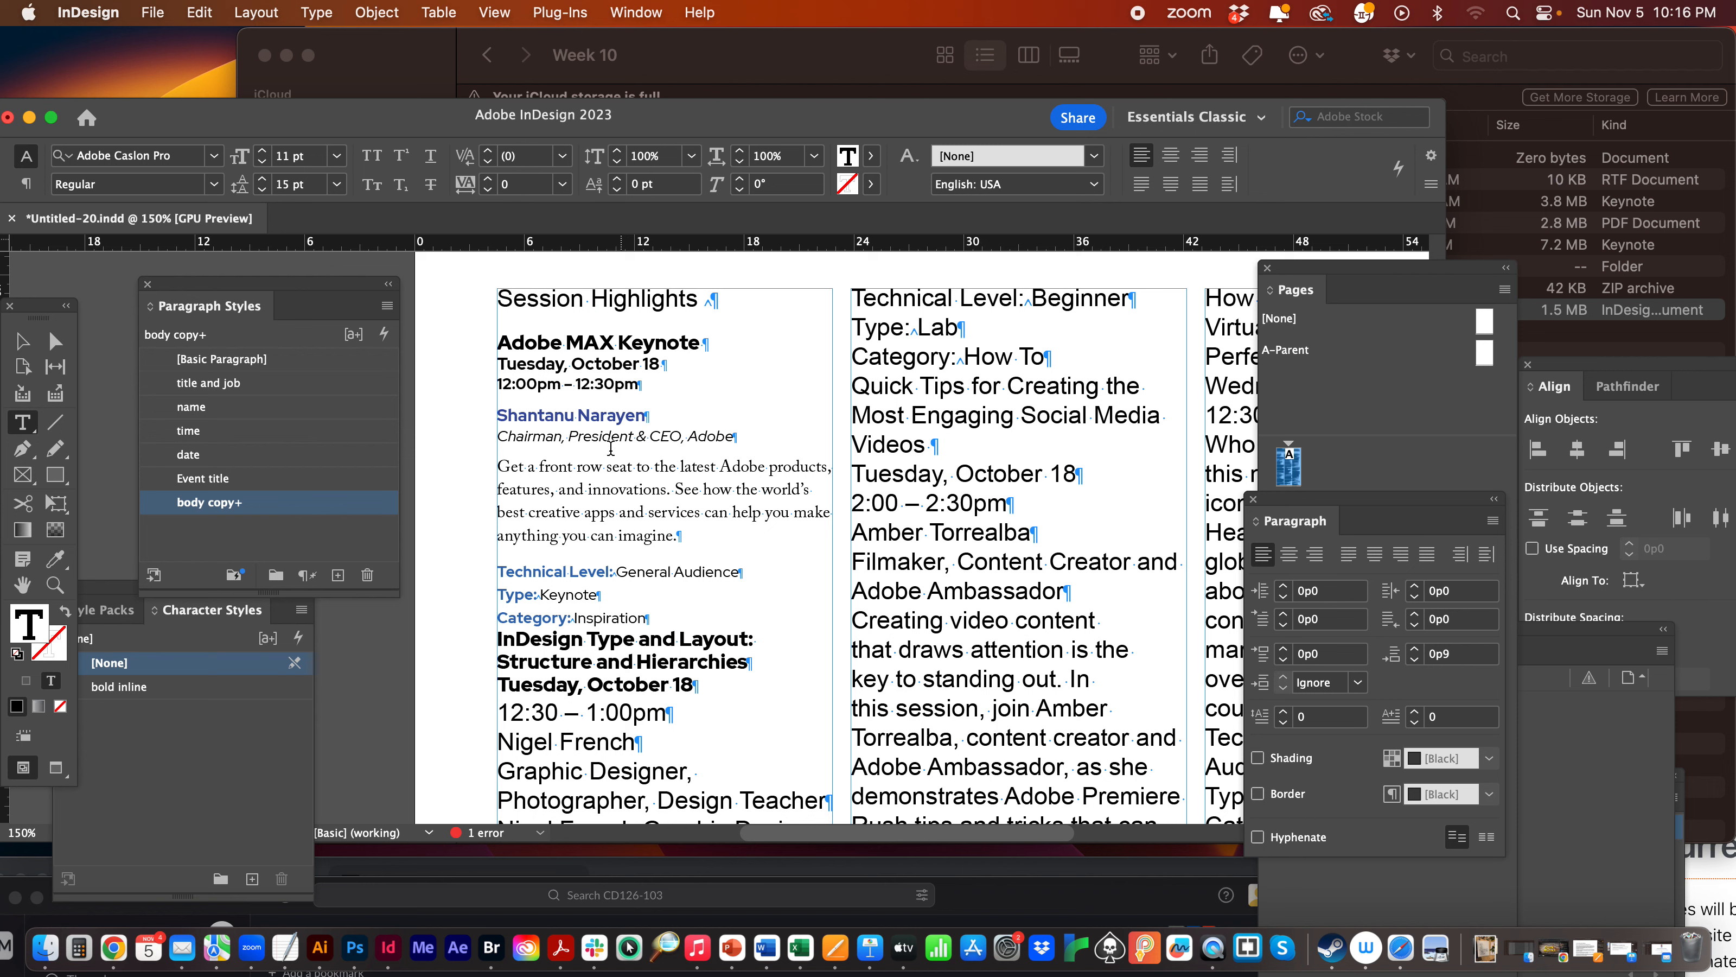
Redefine the "body copy" paragraph style from the whole keynote description paragraph.
click(619, 490)
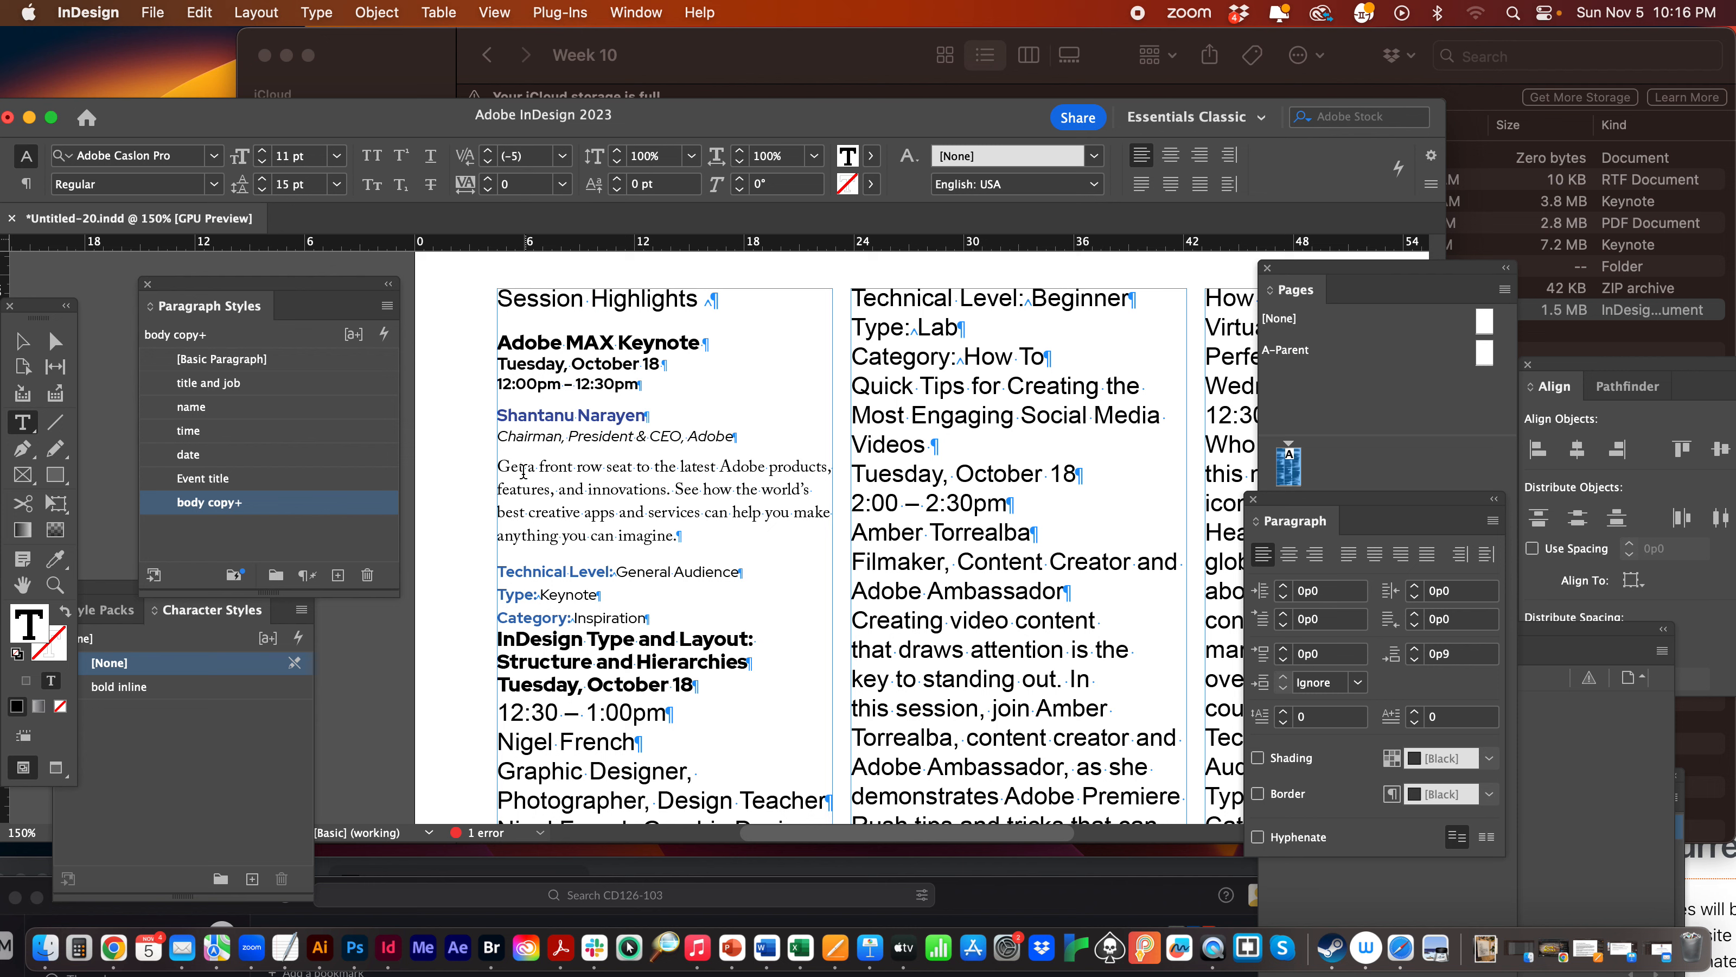
triple_click(495, 464)
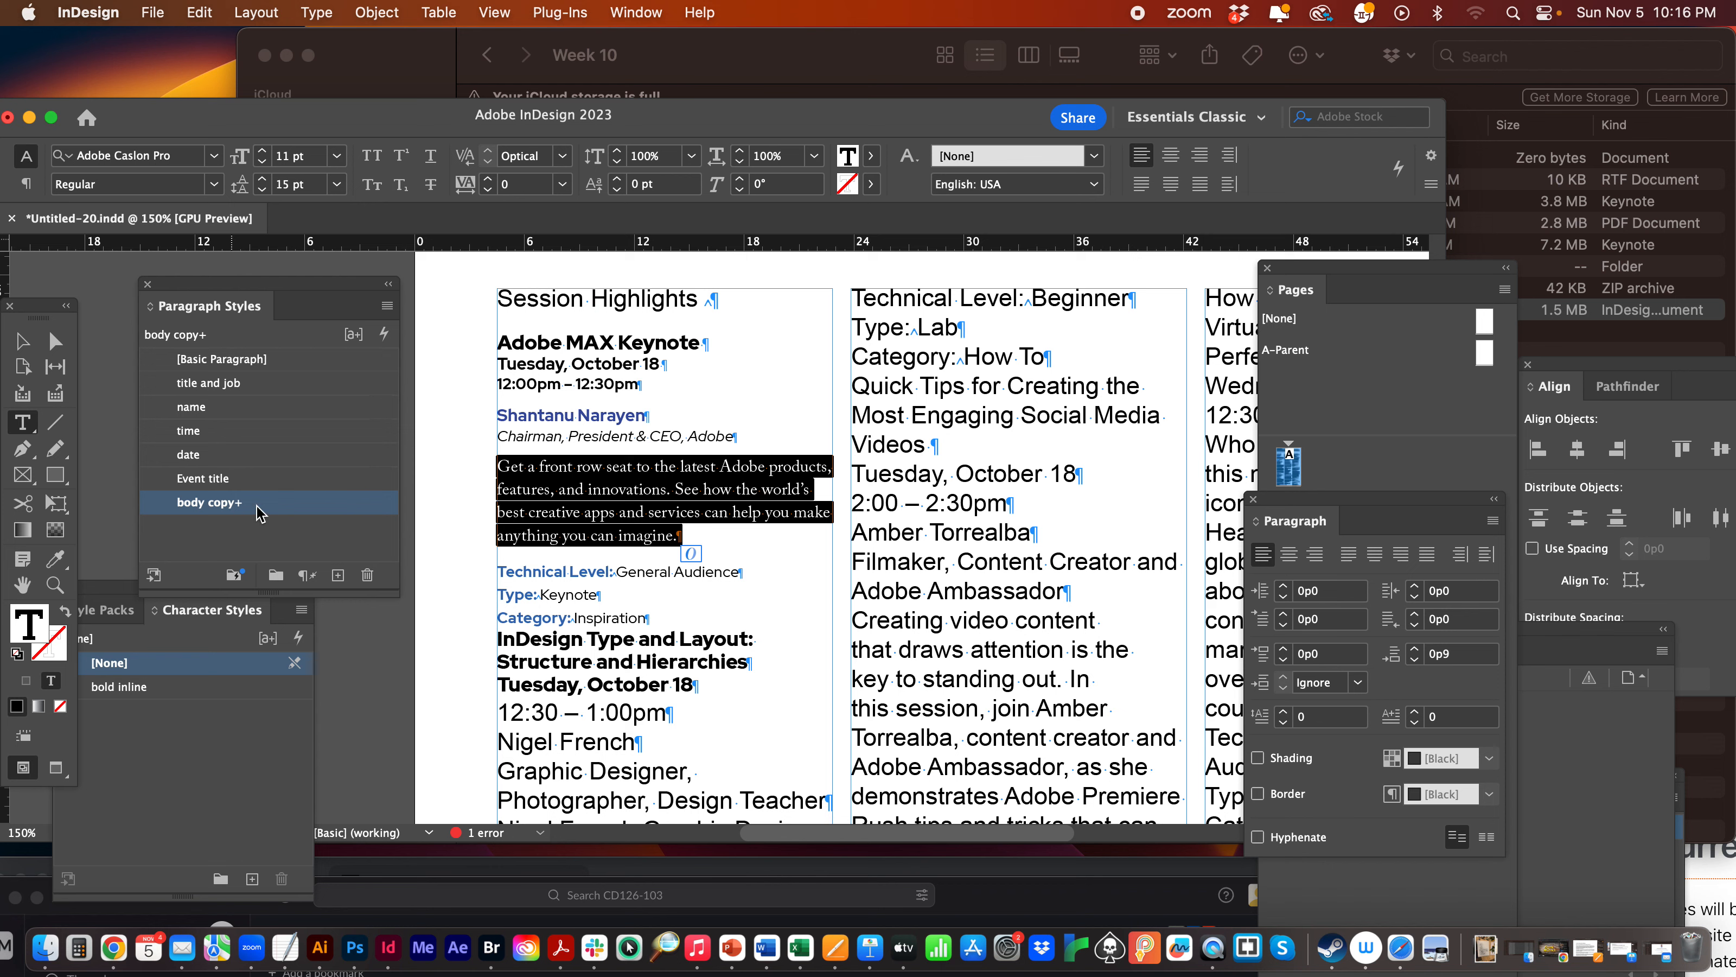
click(387, 305)
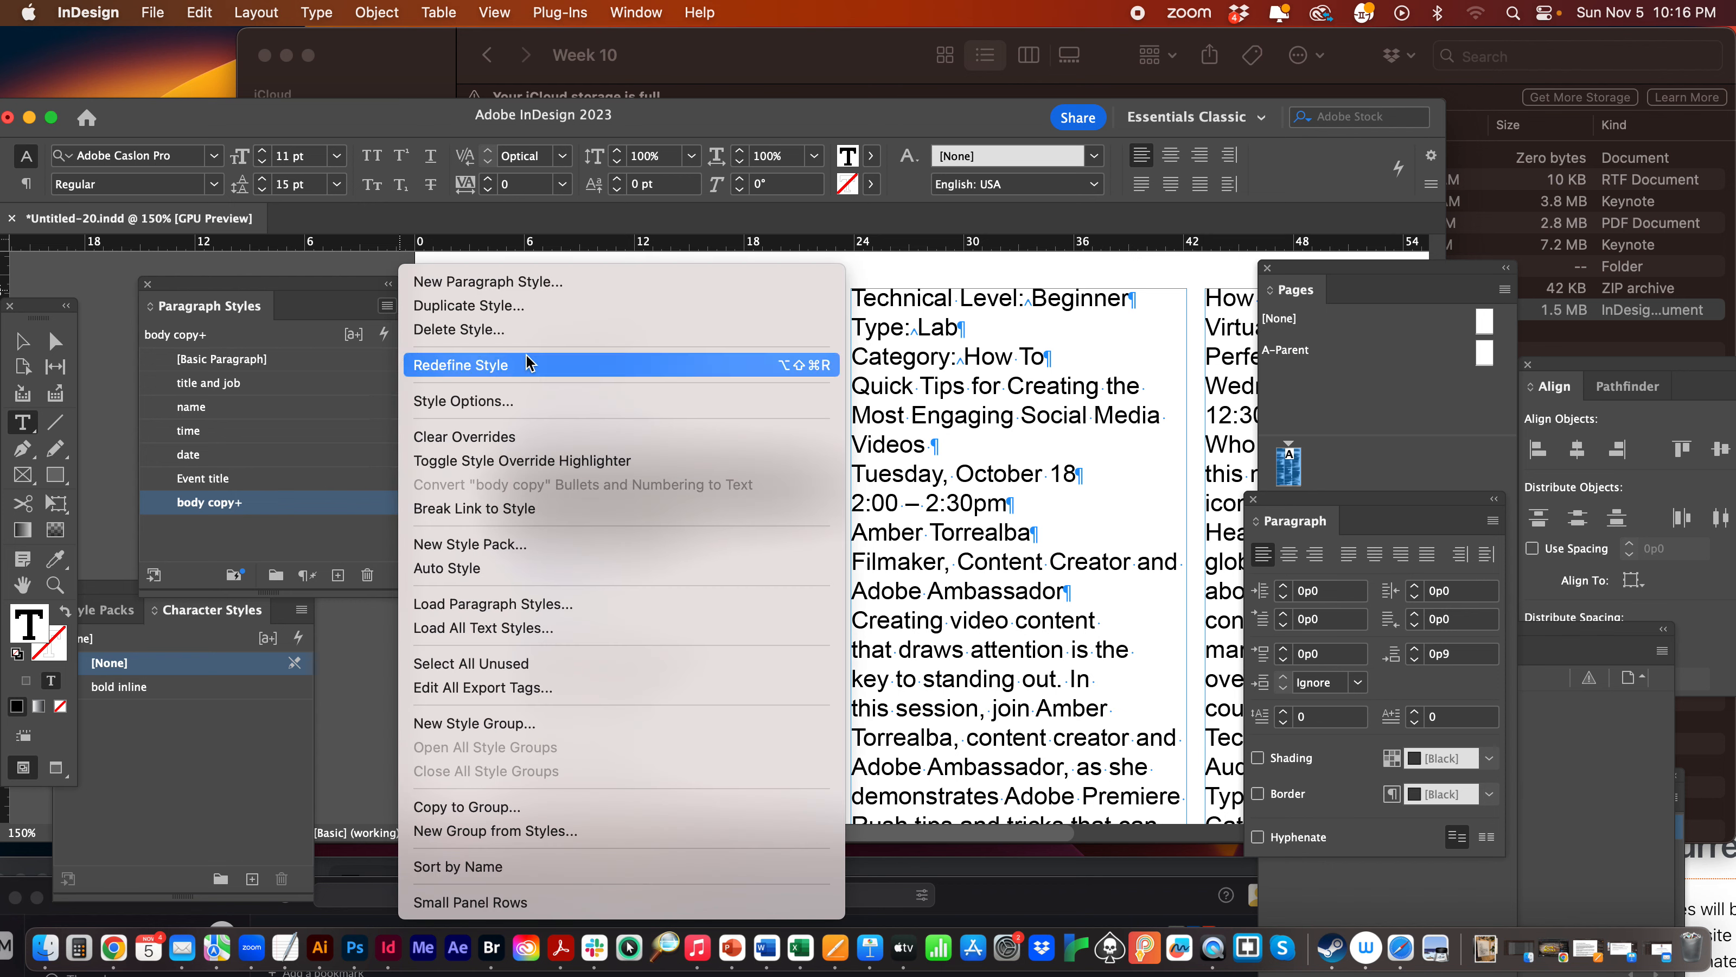
click(455, 368)
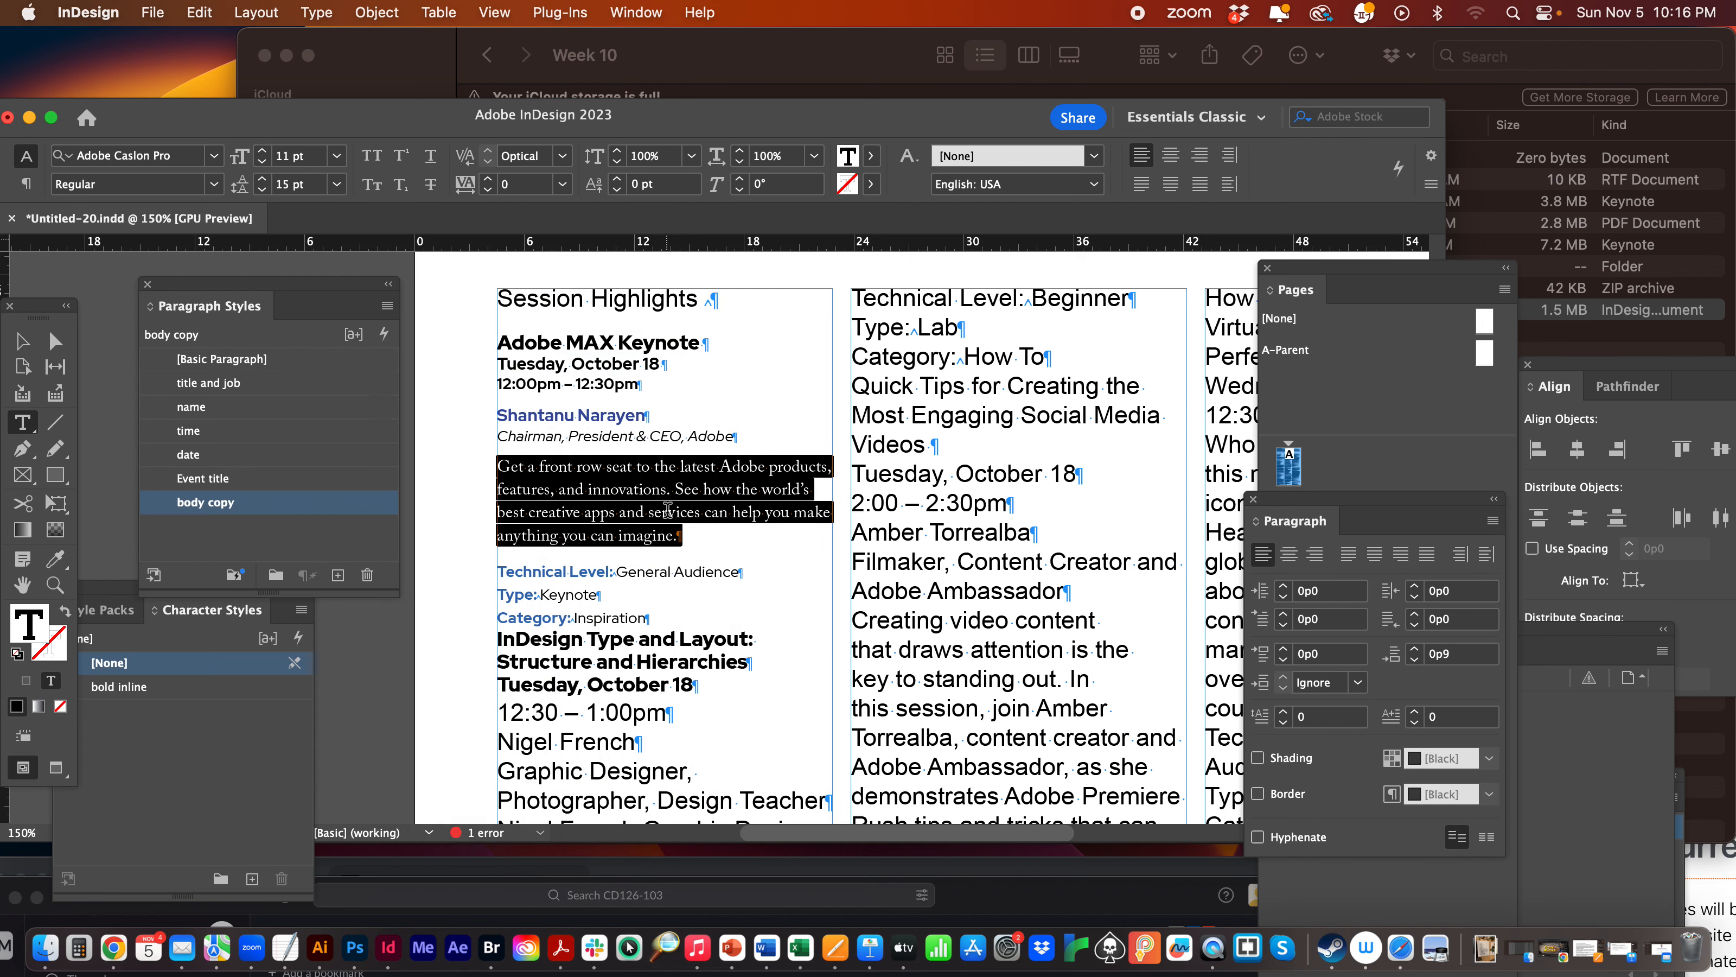
click(624, 495)
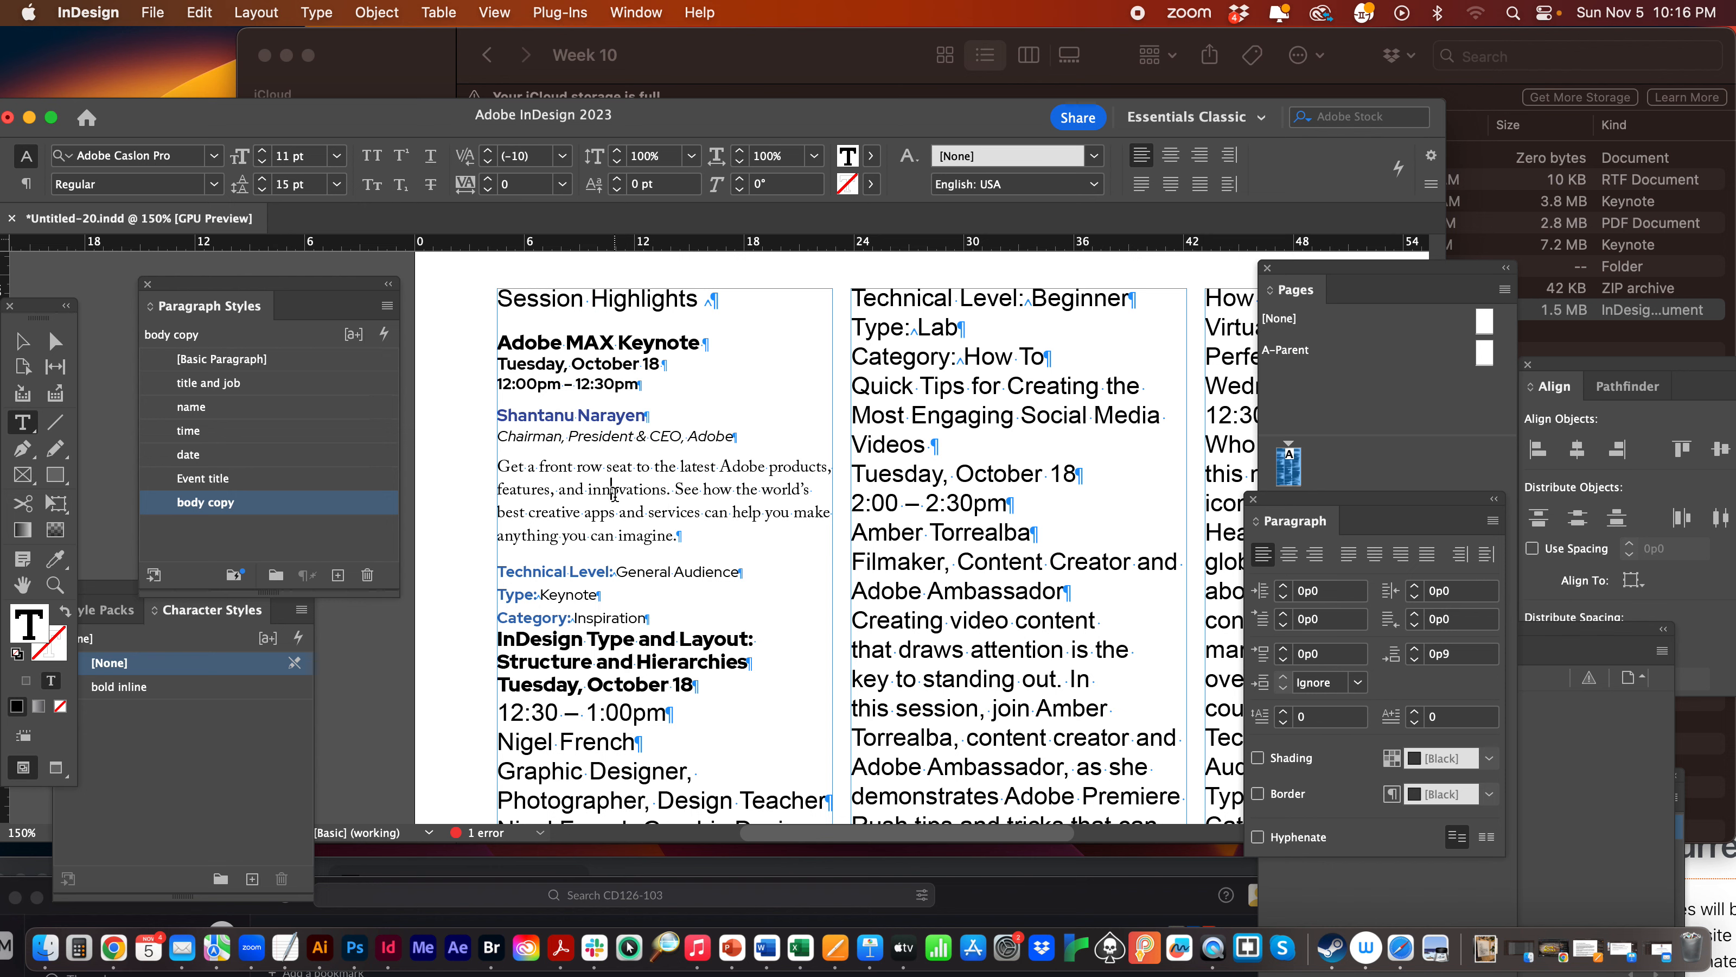
Create a new paragraph style named "category" from the regular "General Audience" text of the keynote's Technical Level line.
scroll(618, 509, down, 2)
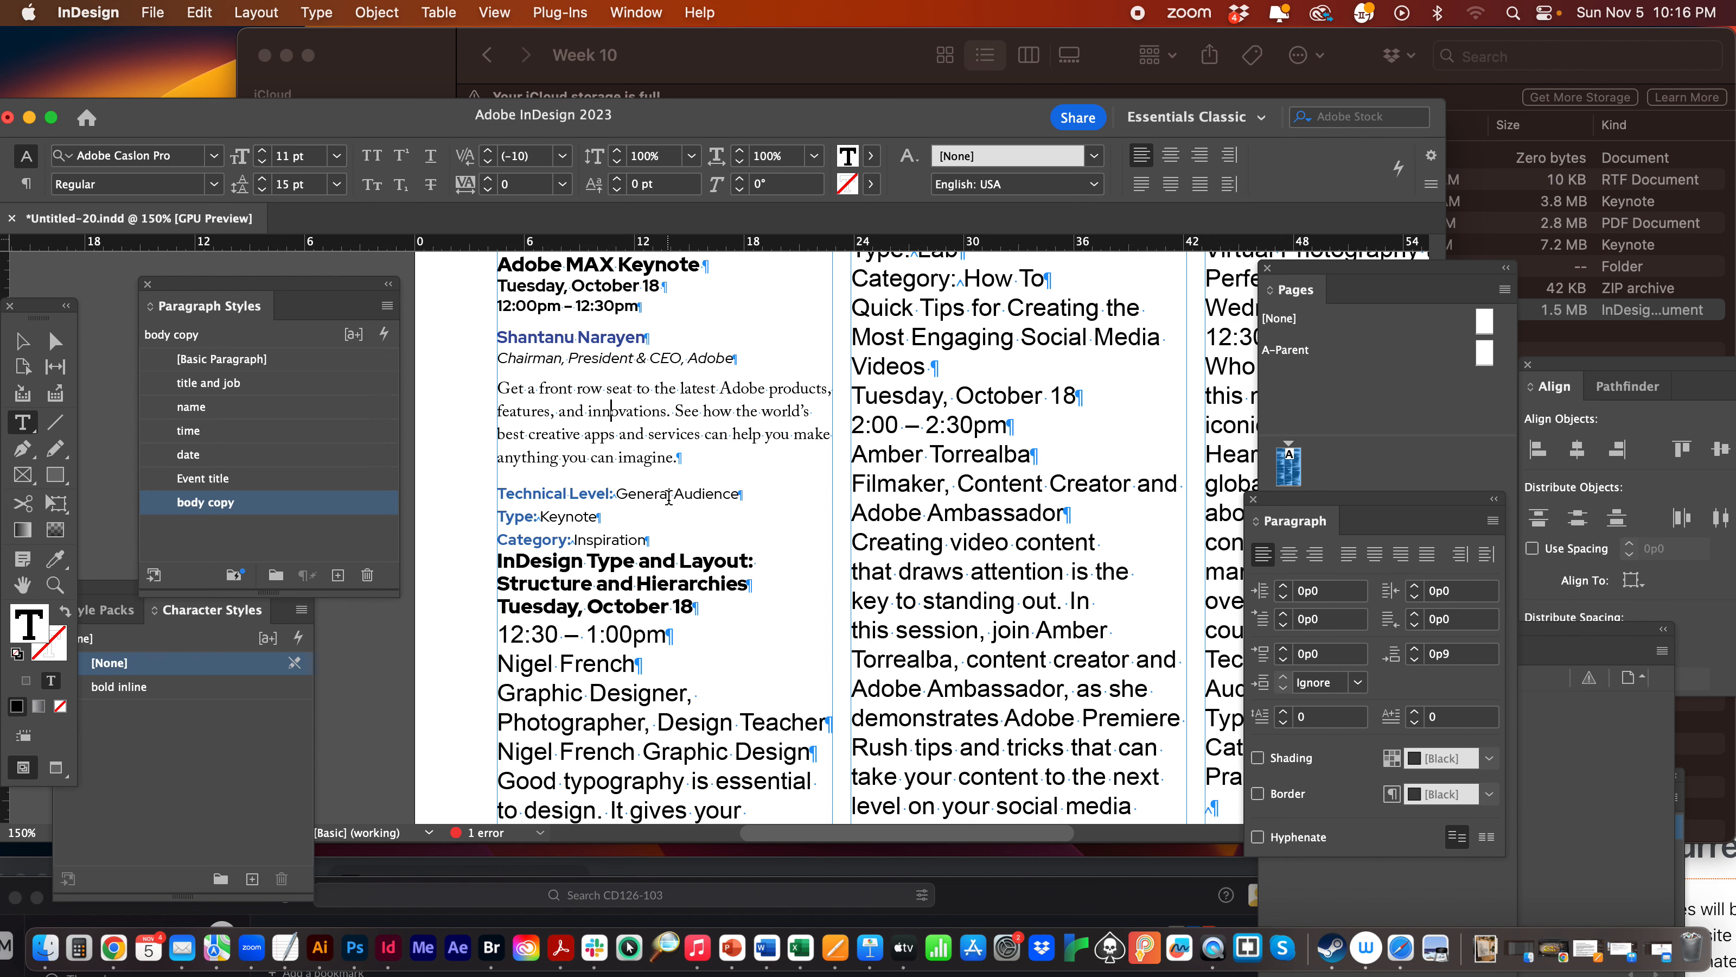
click(669, 497)
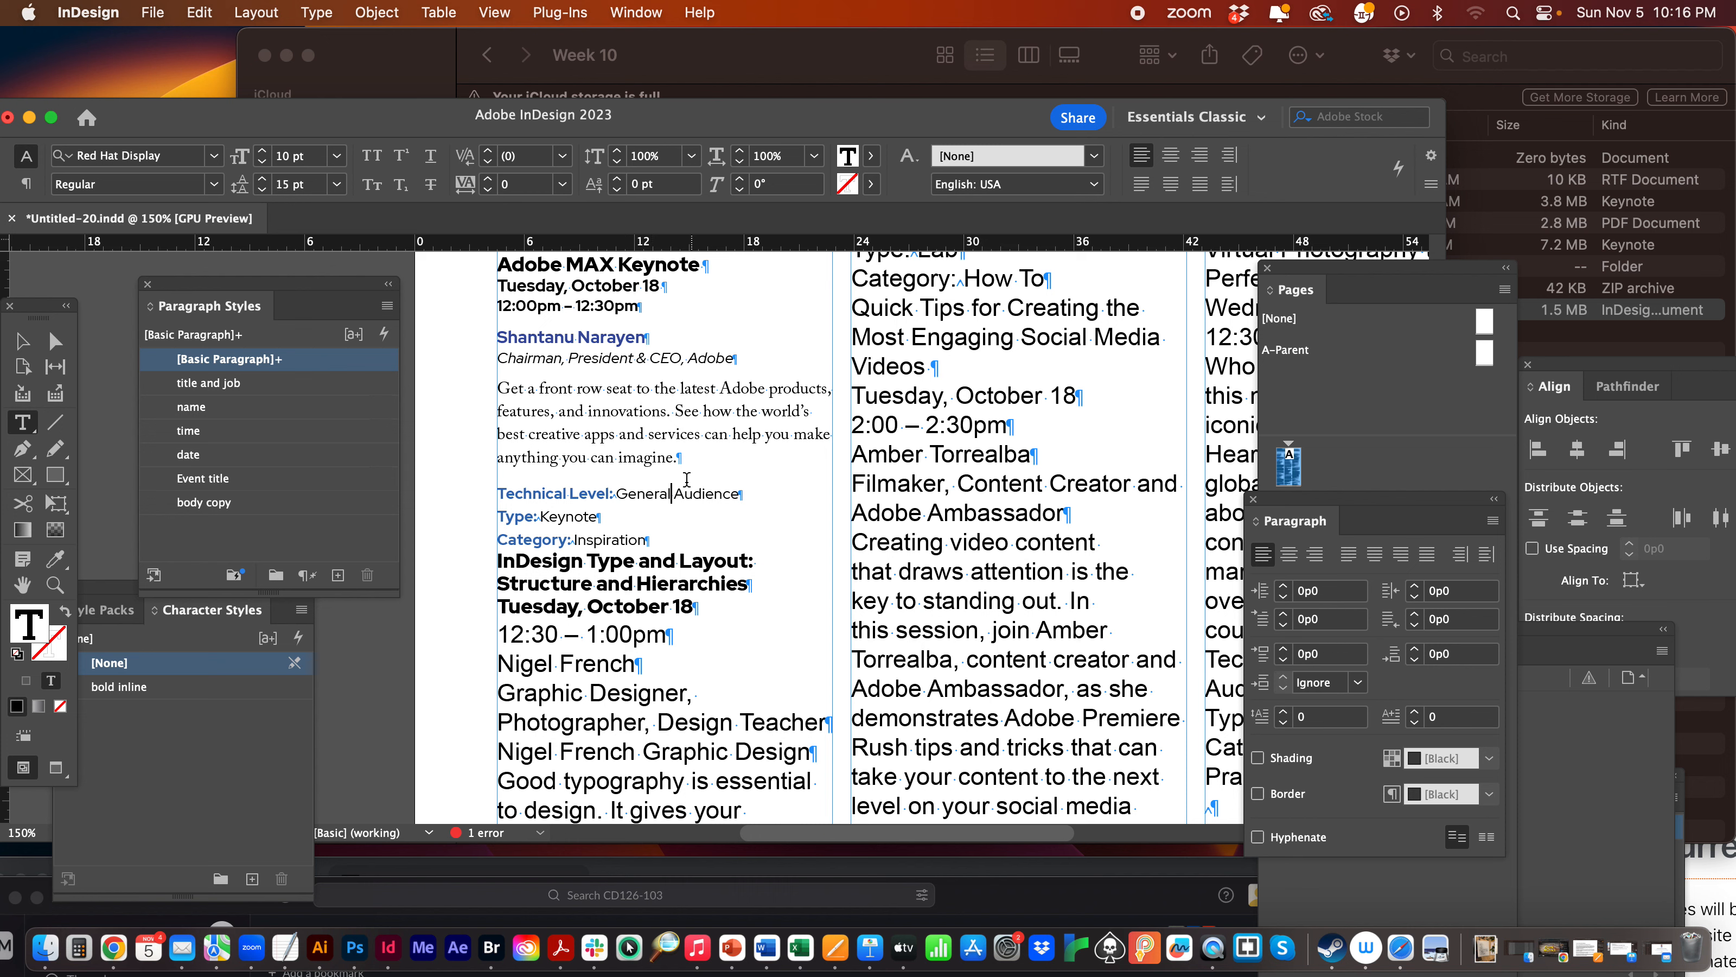
drag(509, 492, 553, 493)
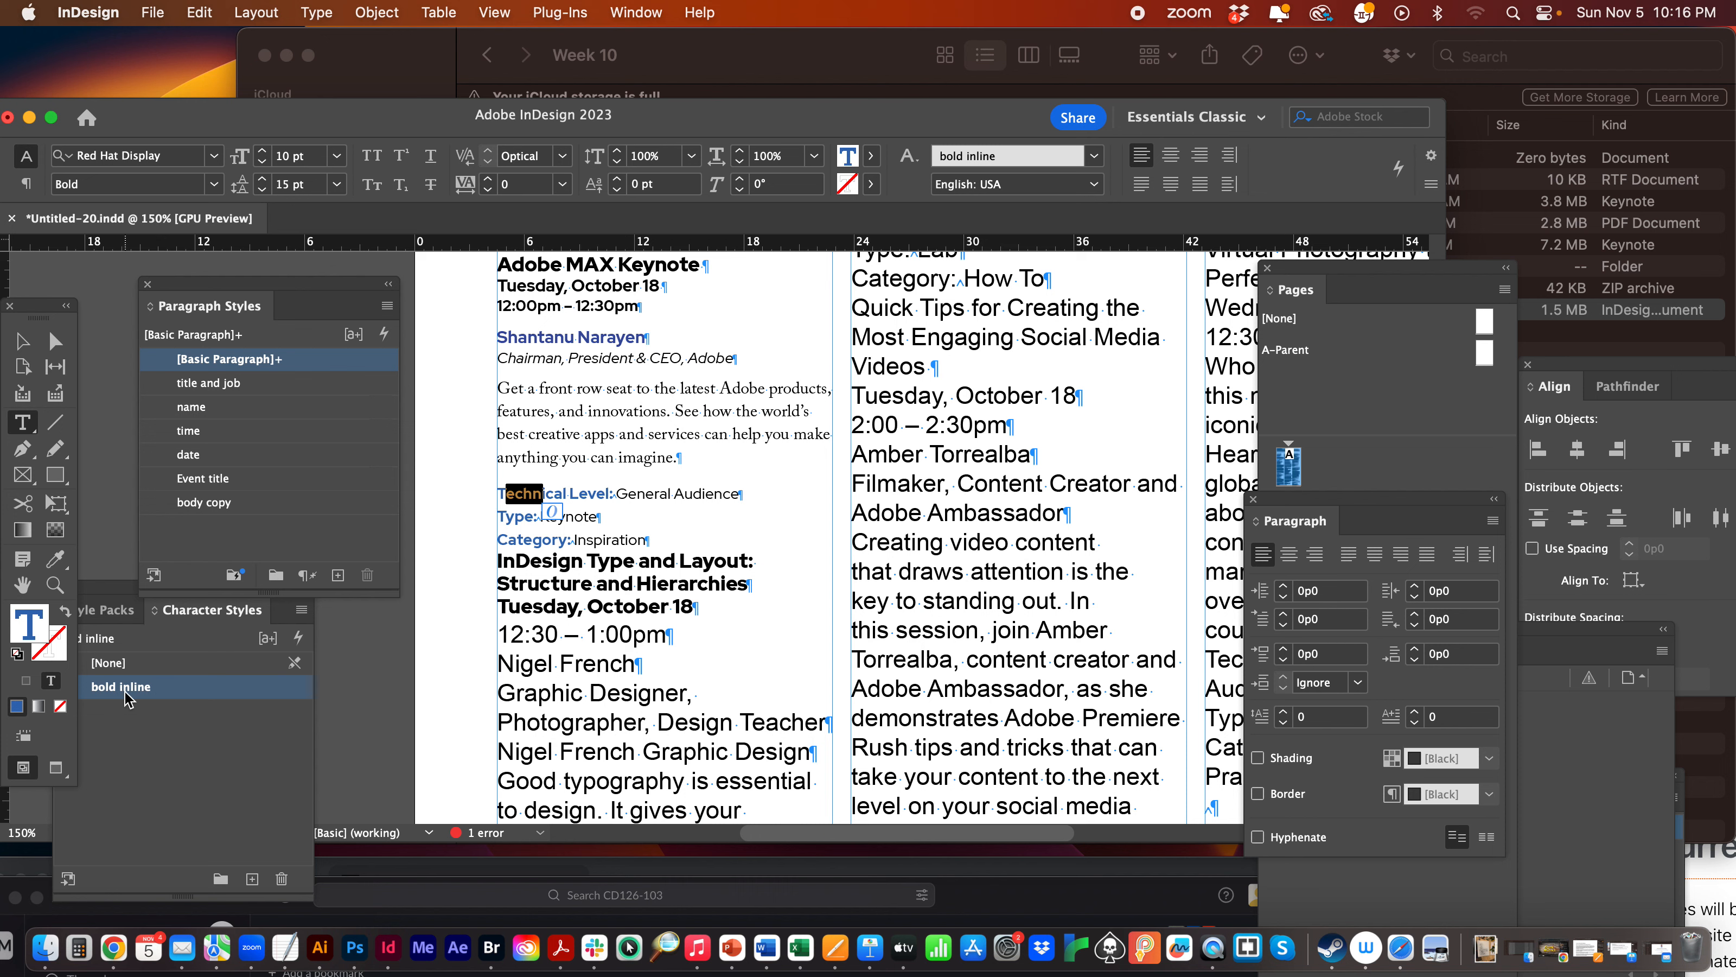
drag(668, 493, 742, 494)
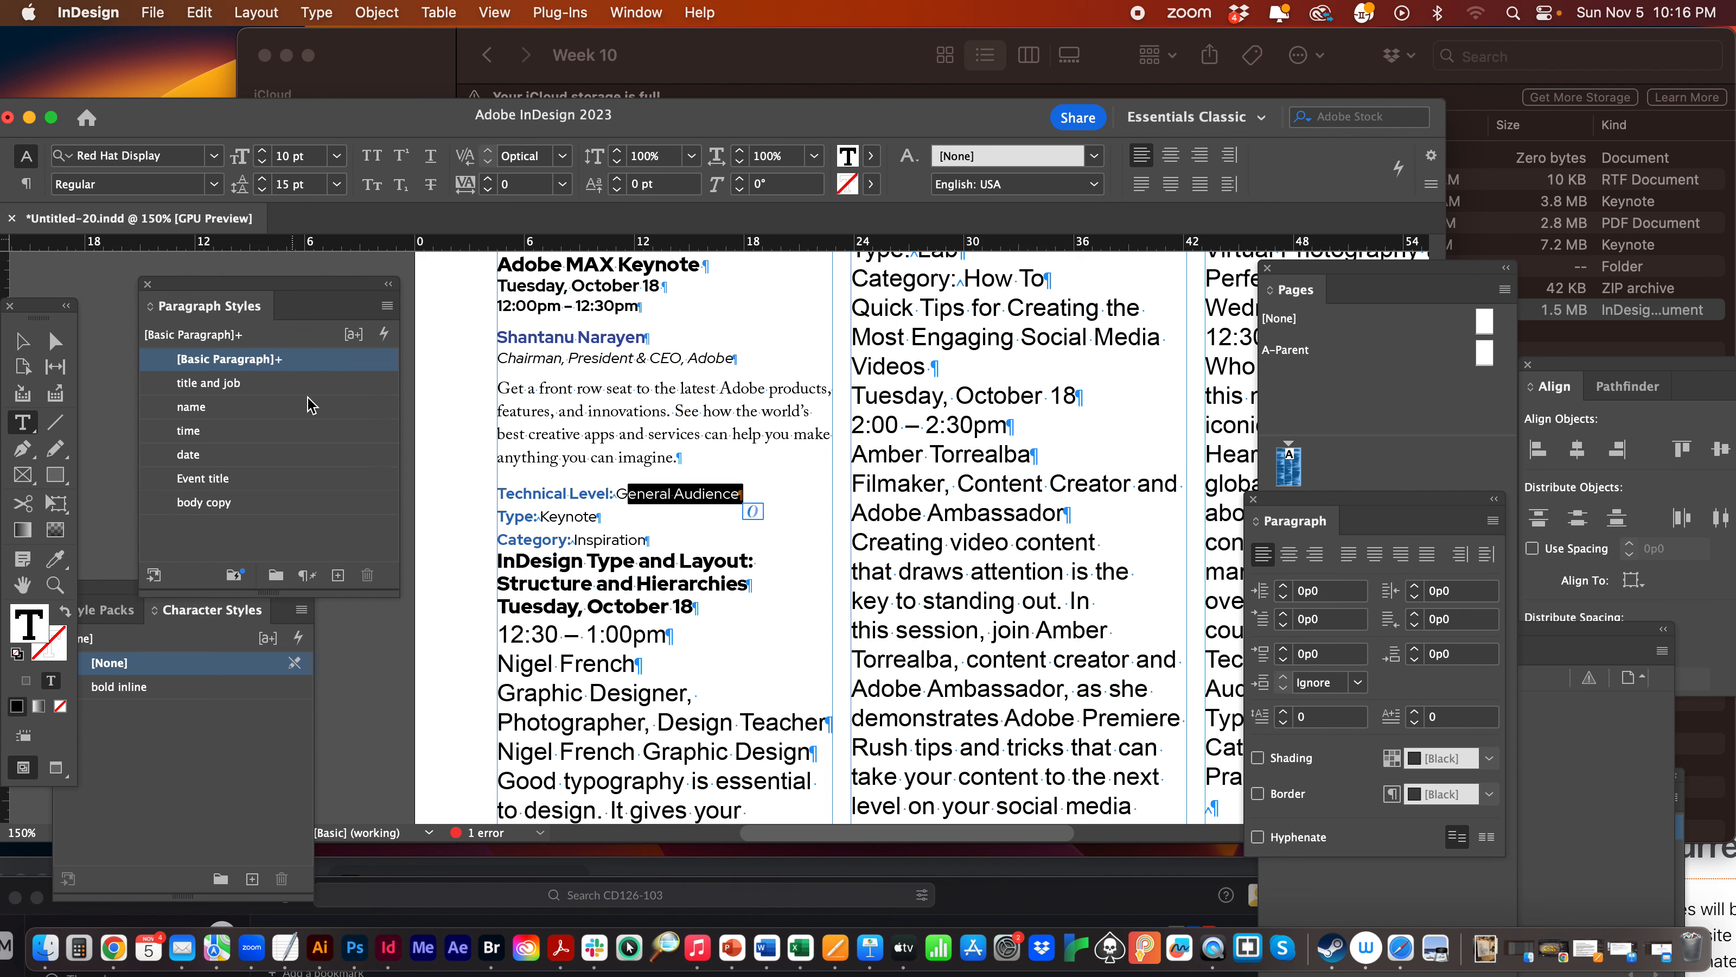
click(387, 306)
click(448, 282)
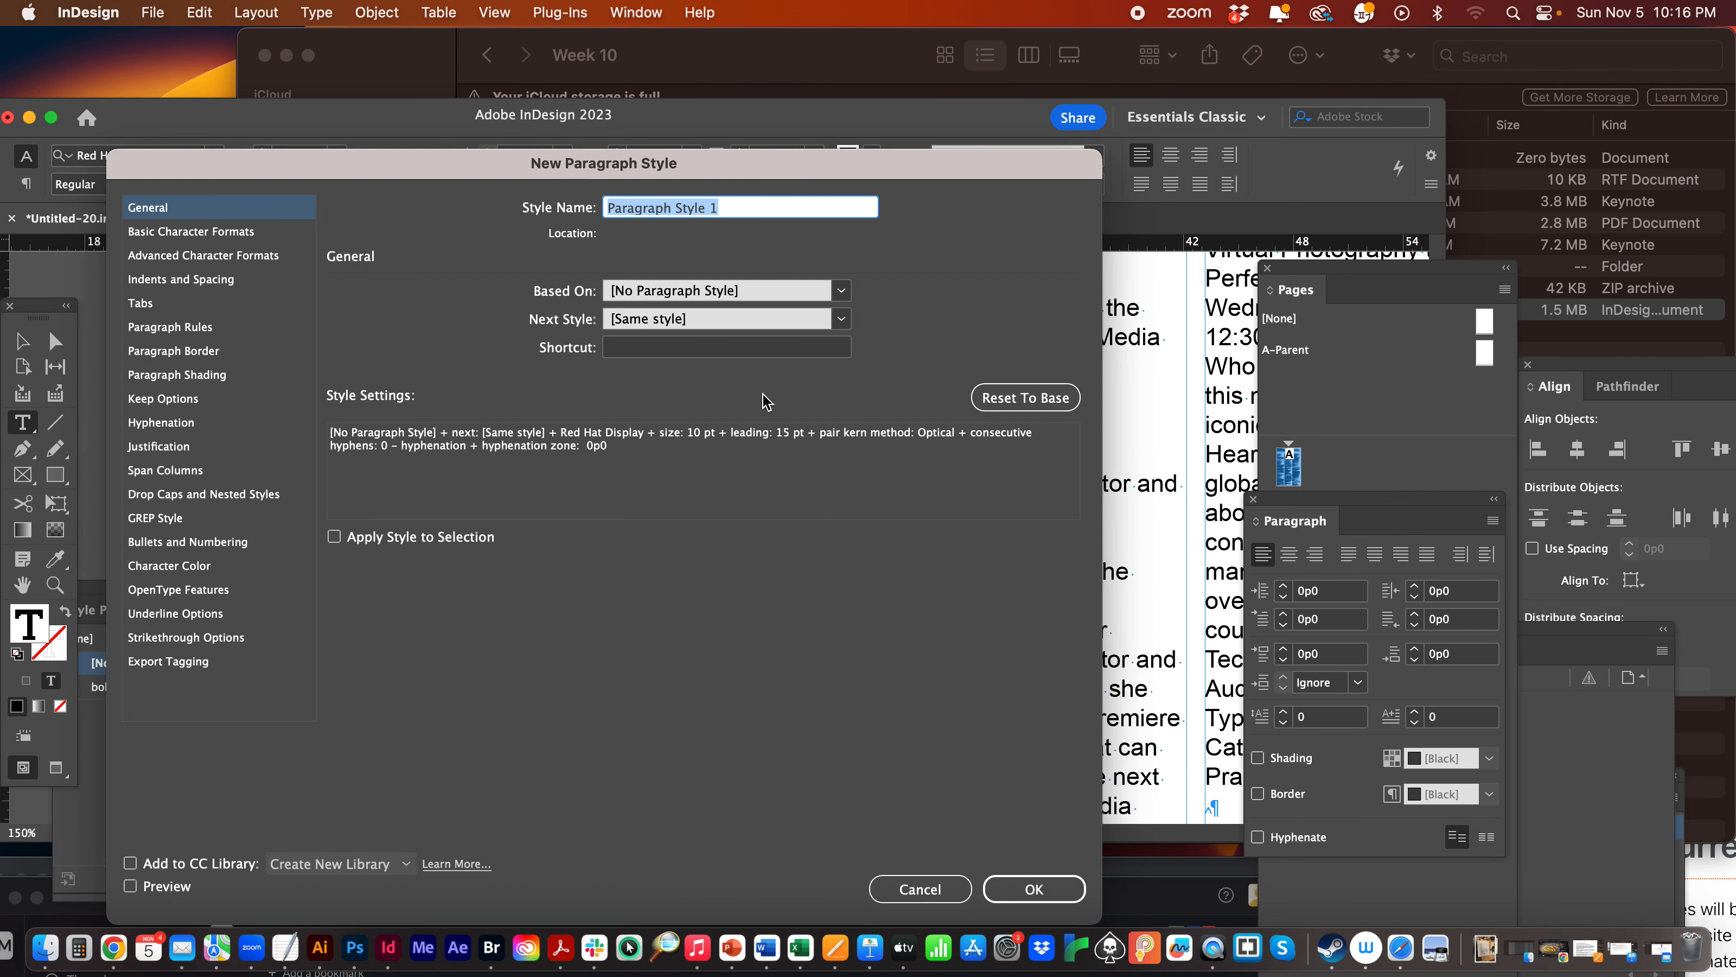
text(category)
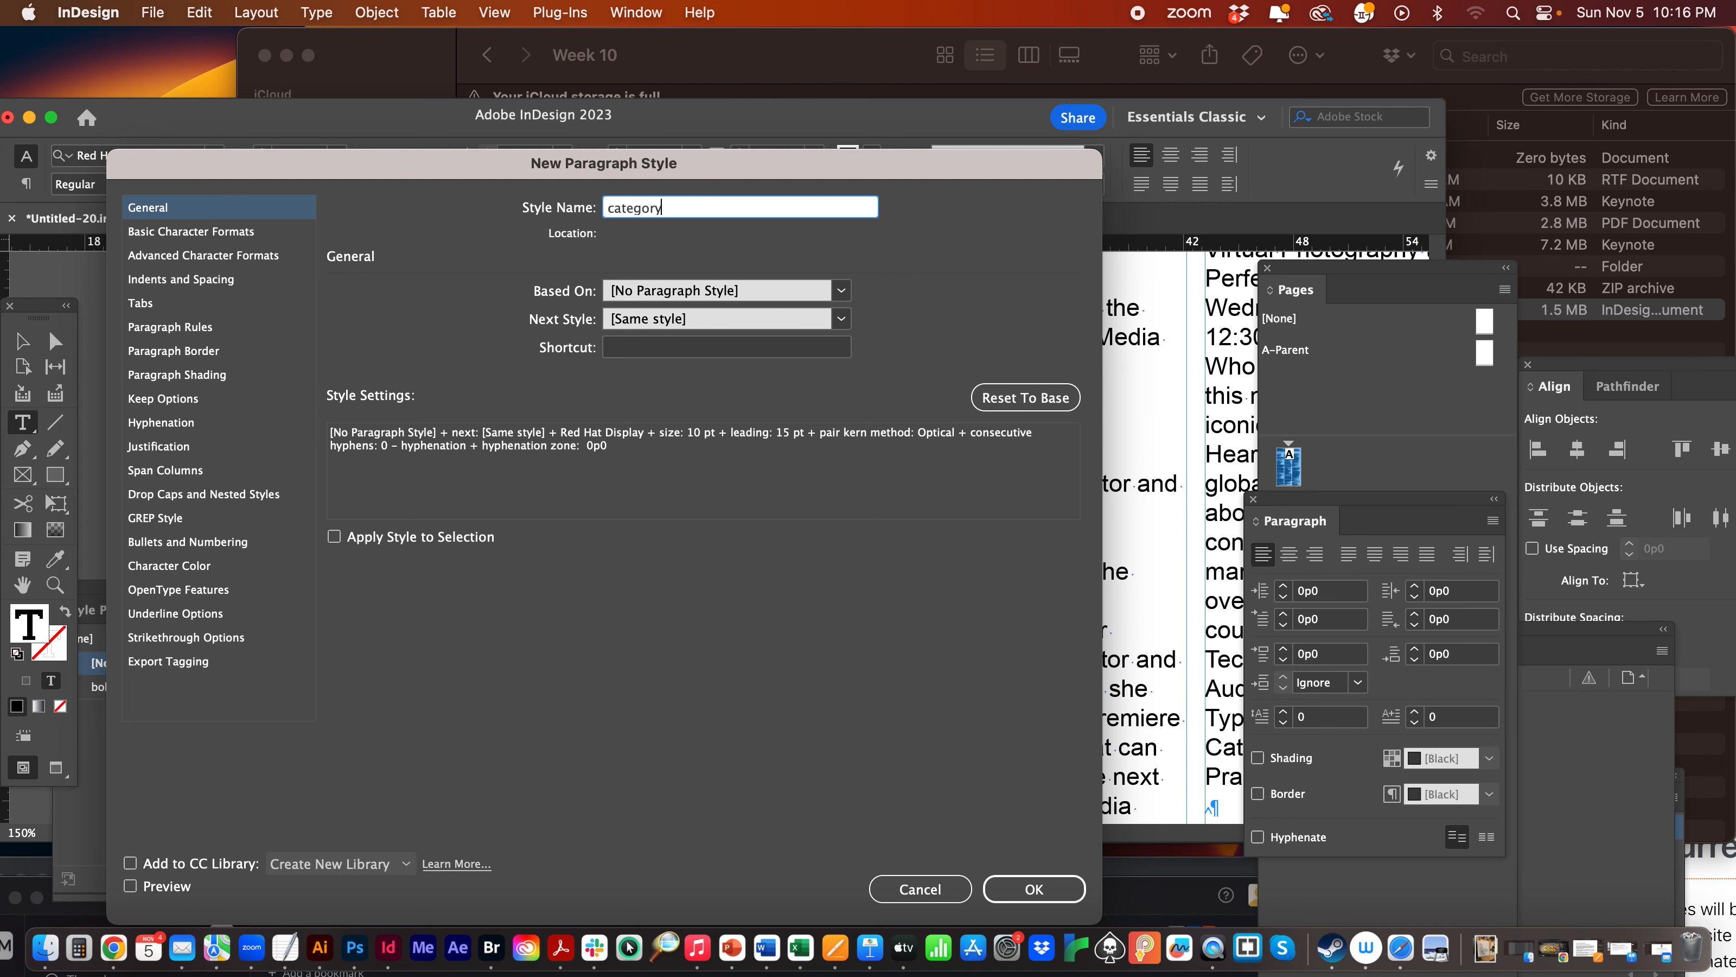
key(Return)
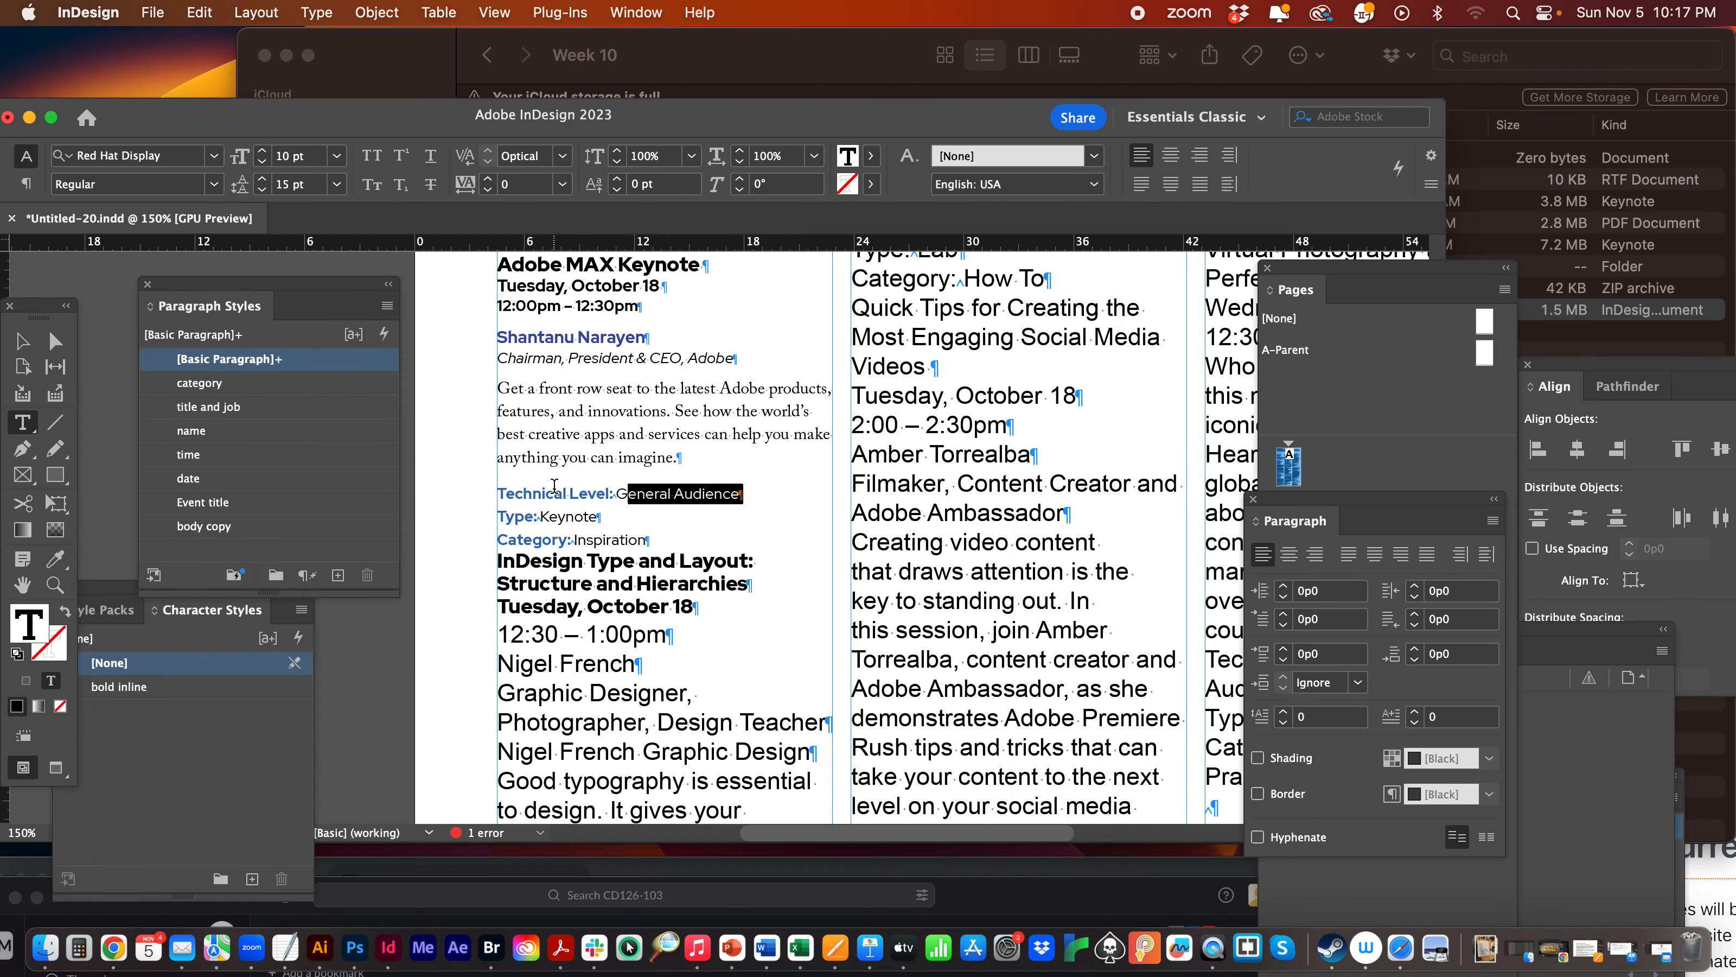
Apply the "bold inline" character style to the "Technical Level:" label in the keynote listing.
drag(554, 487, 497, 493)
click(121, 686)
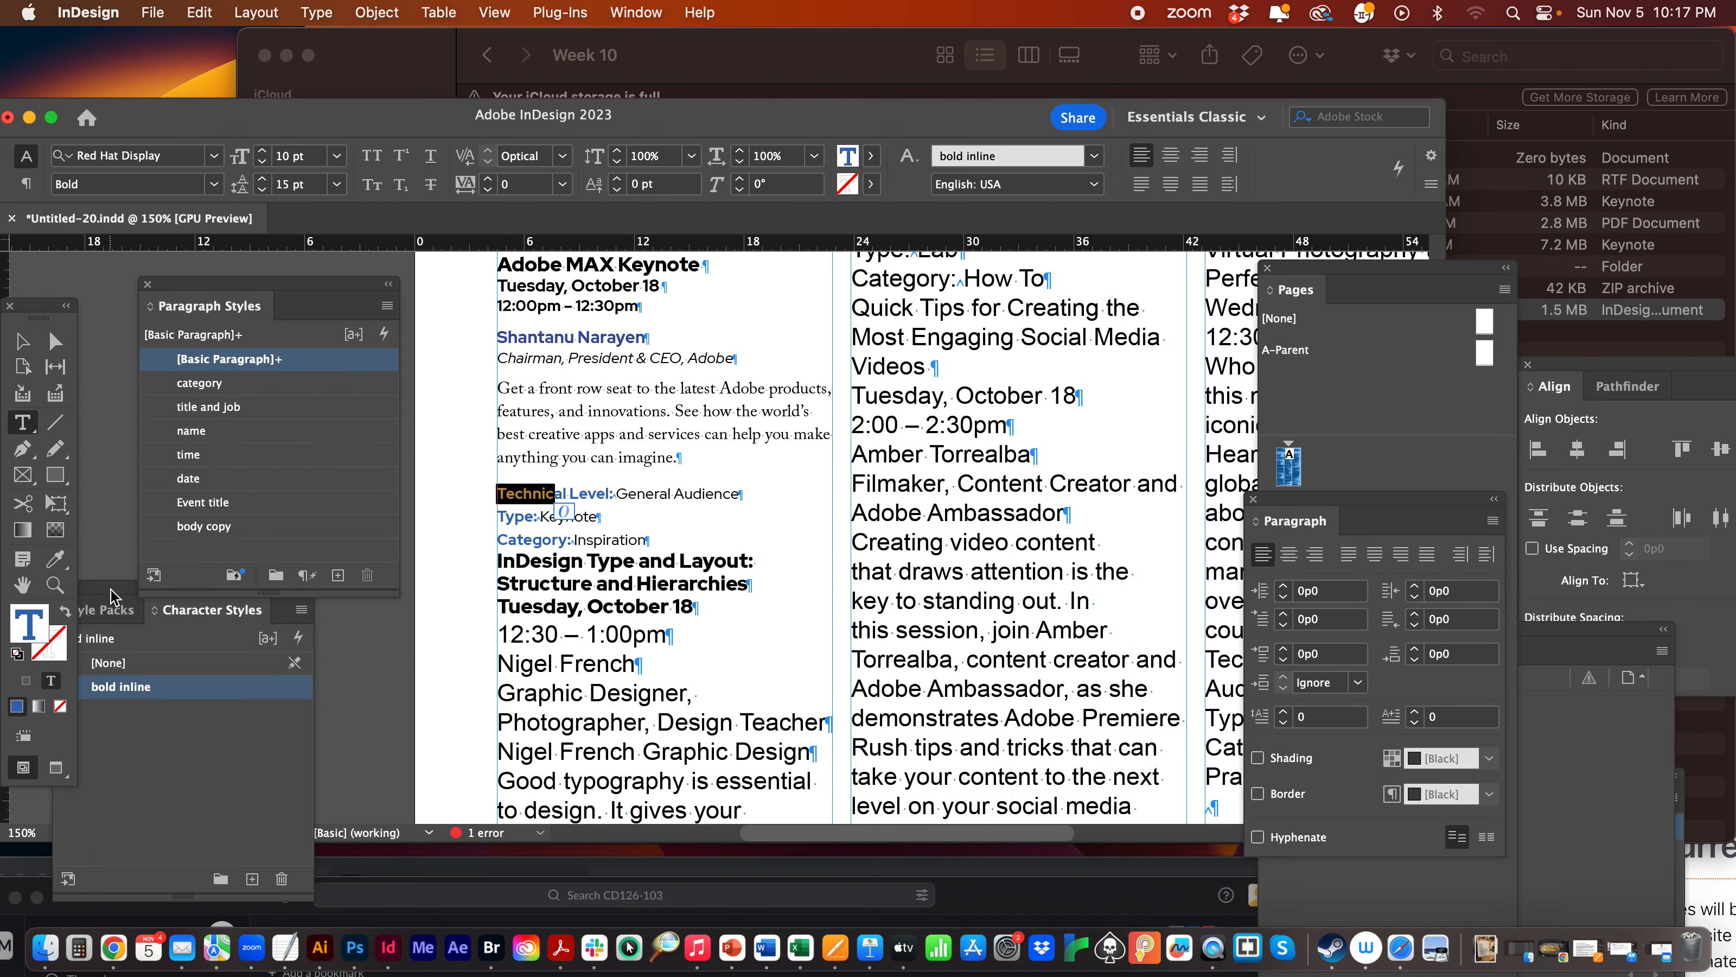
click(528, 493)
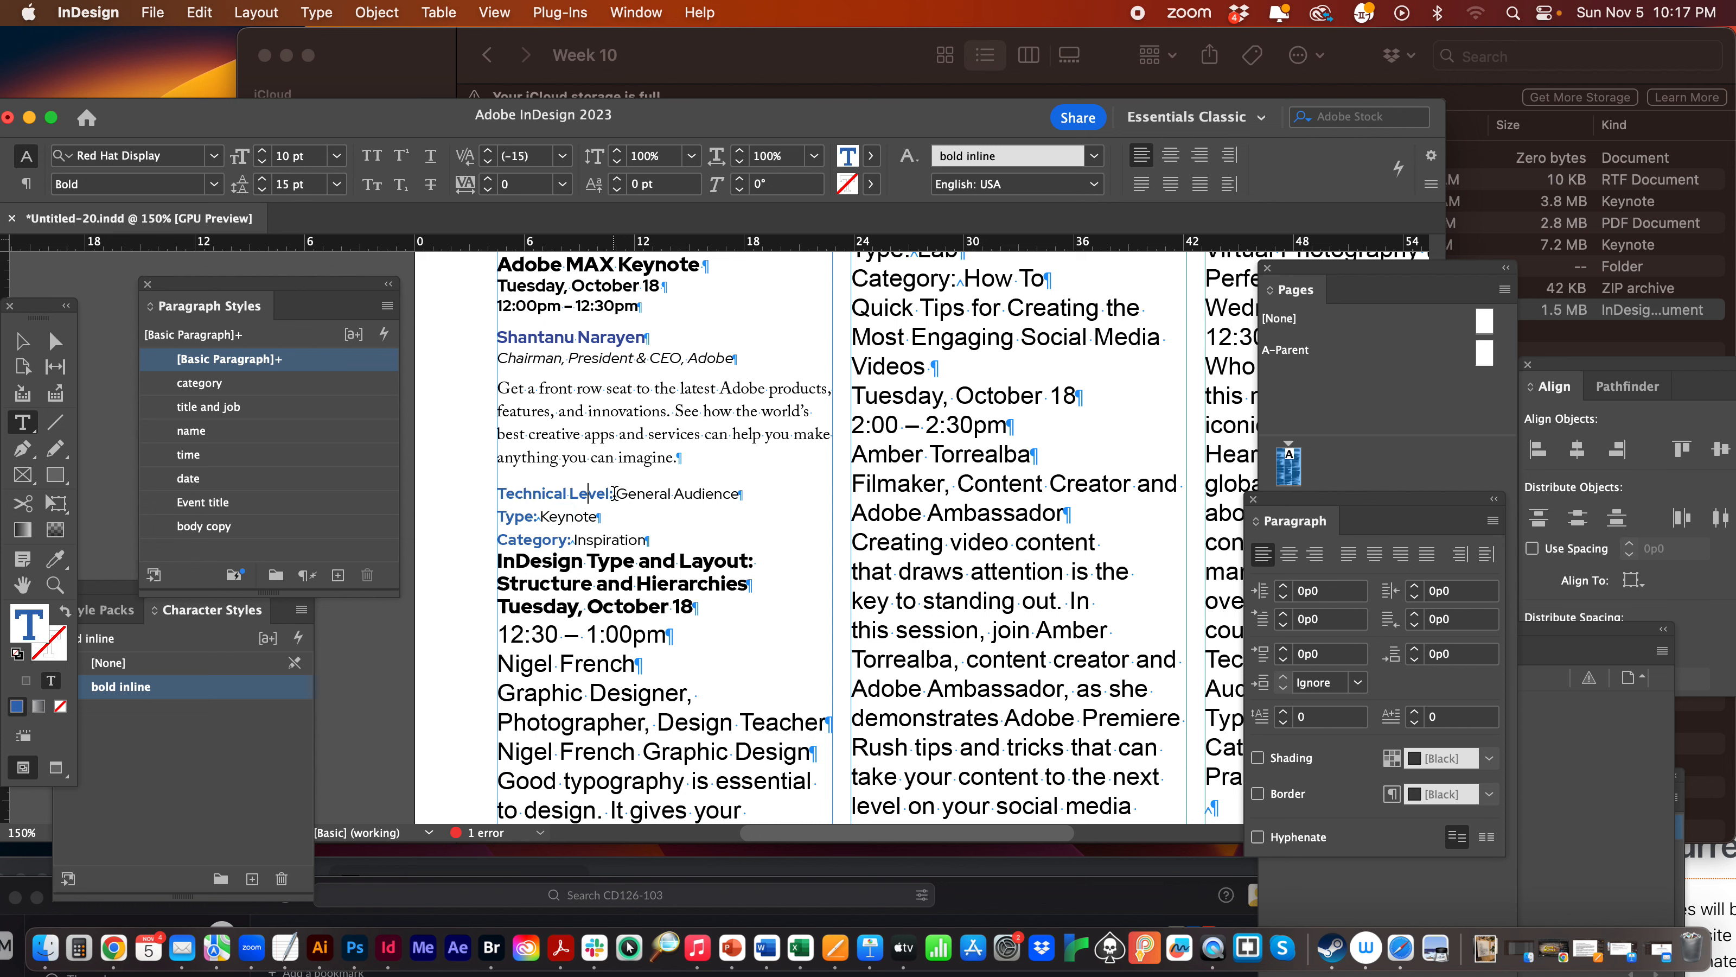
drag(615, 493, 497, 494)
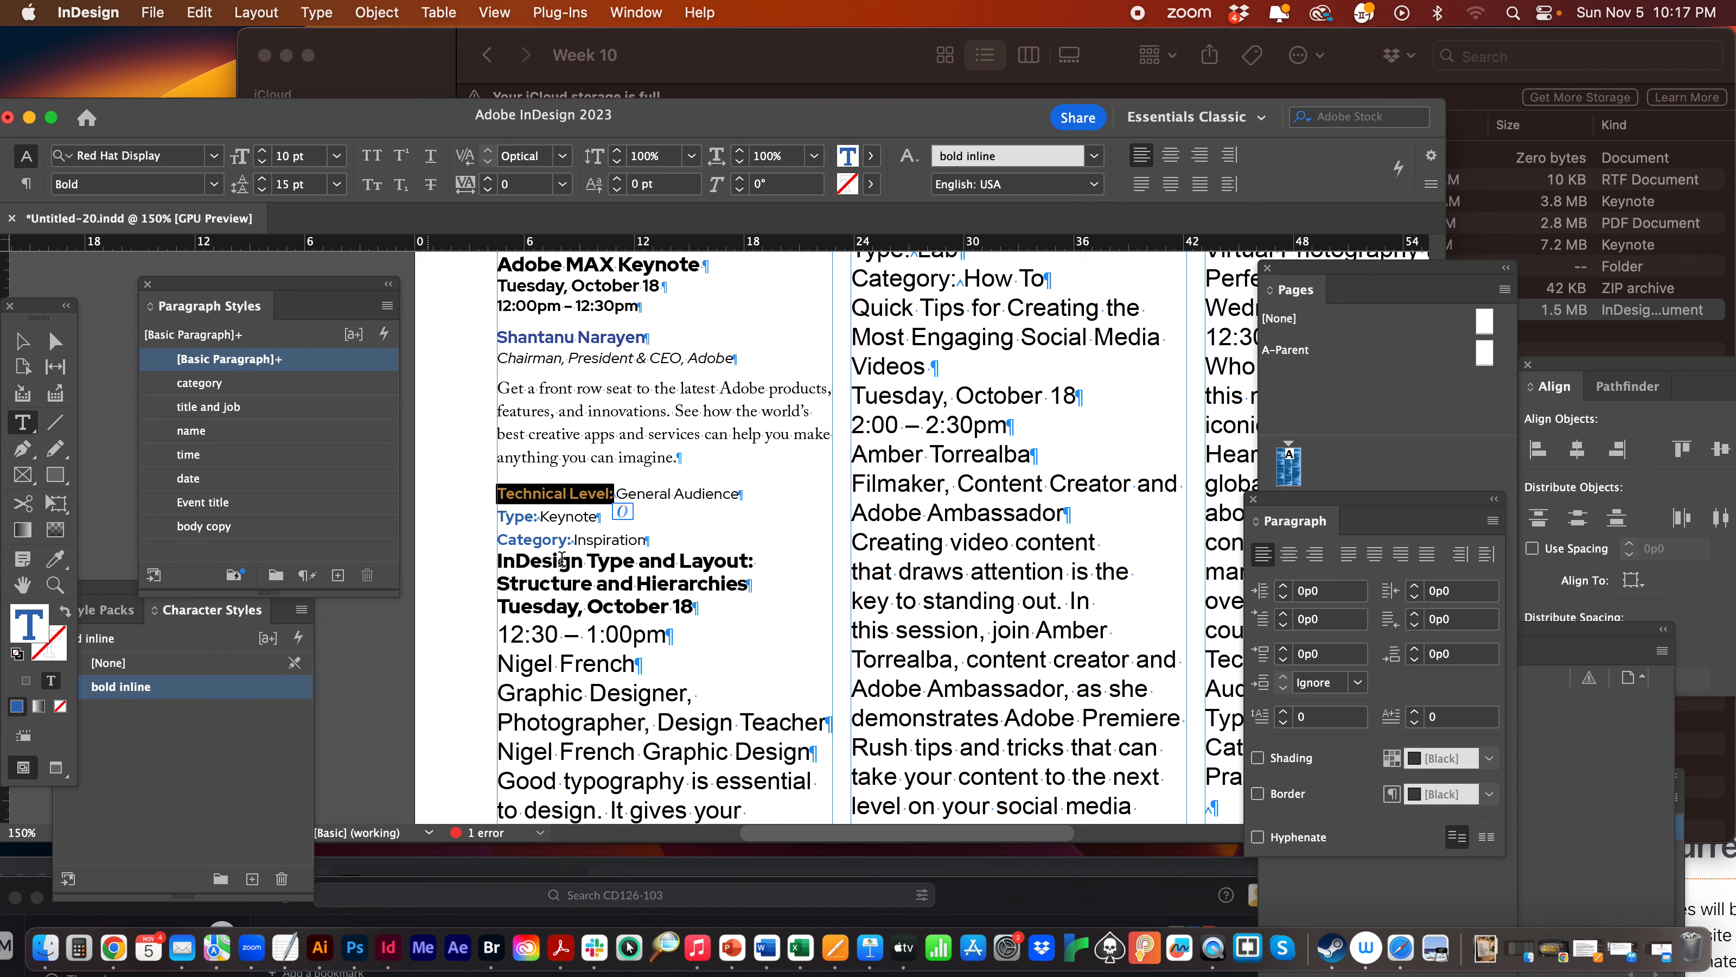
click(650, 491)
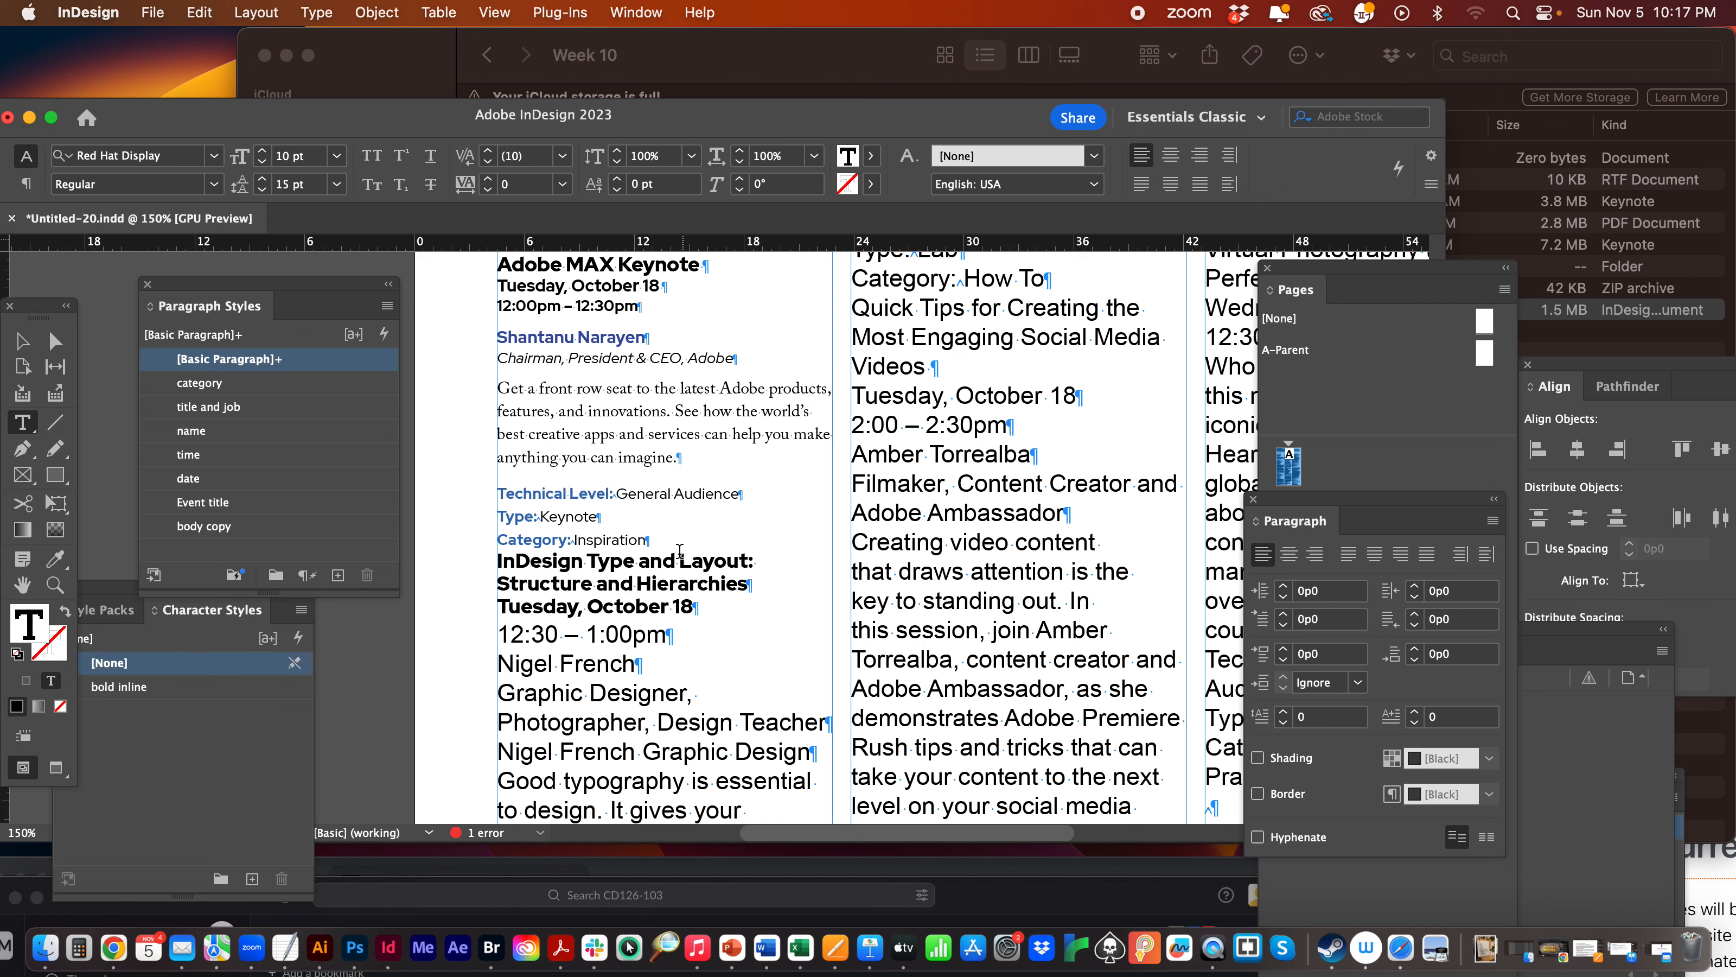
Apply the "title and job", "name", "time" and "date" paragraph styles to their matching lines in the keynote listing.
click(540, 392)
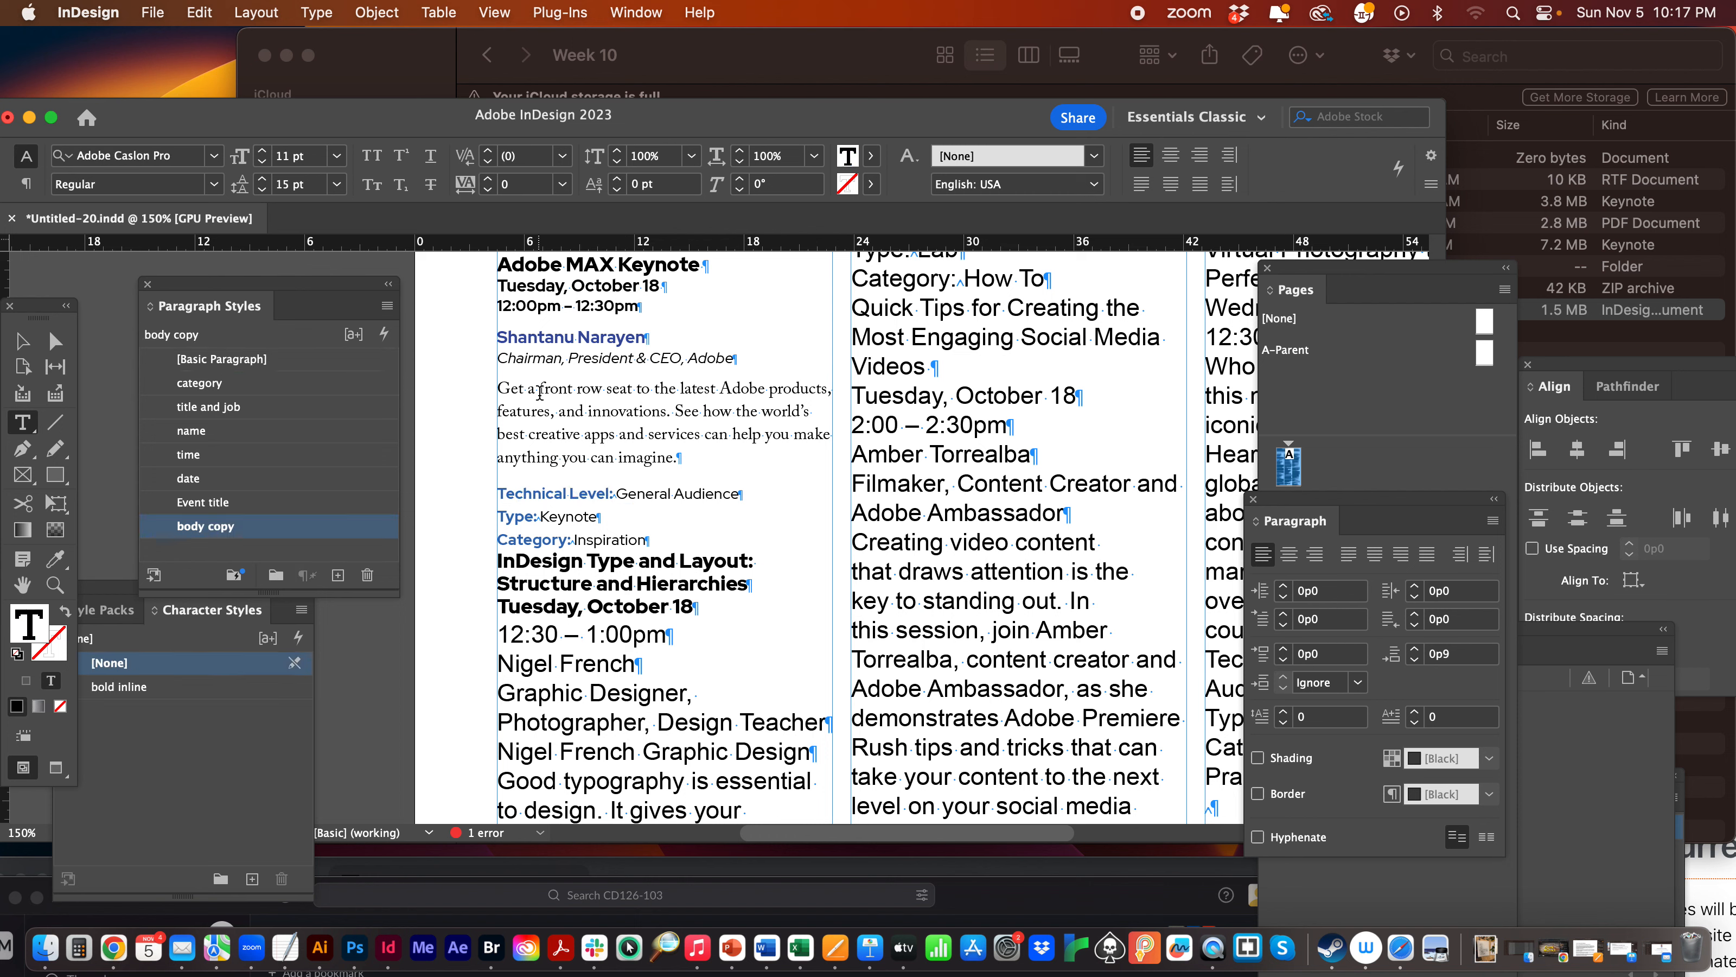
click(551, 352)
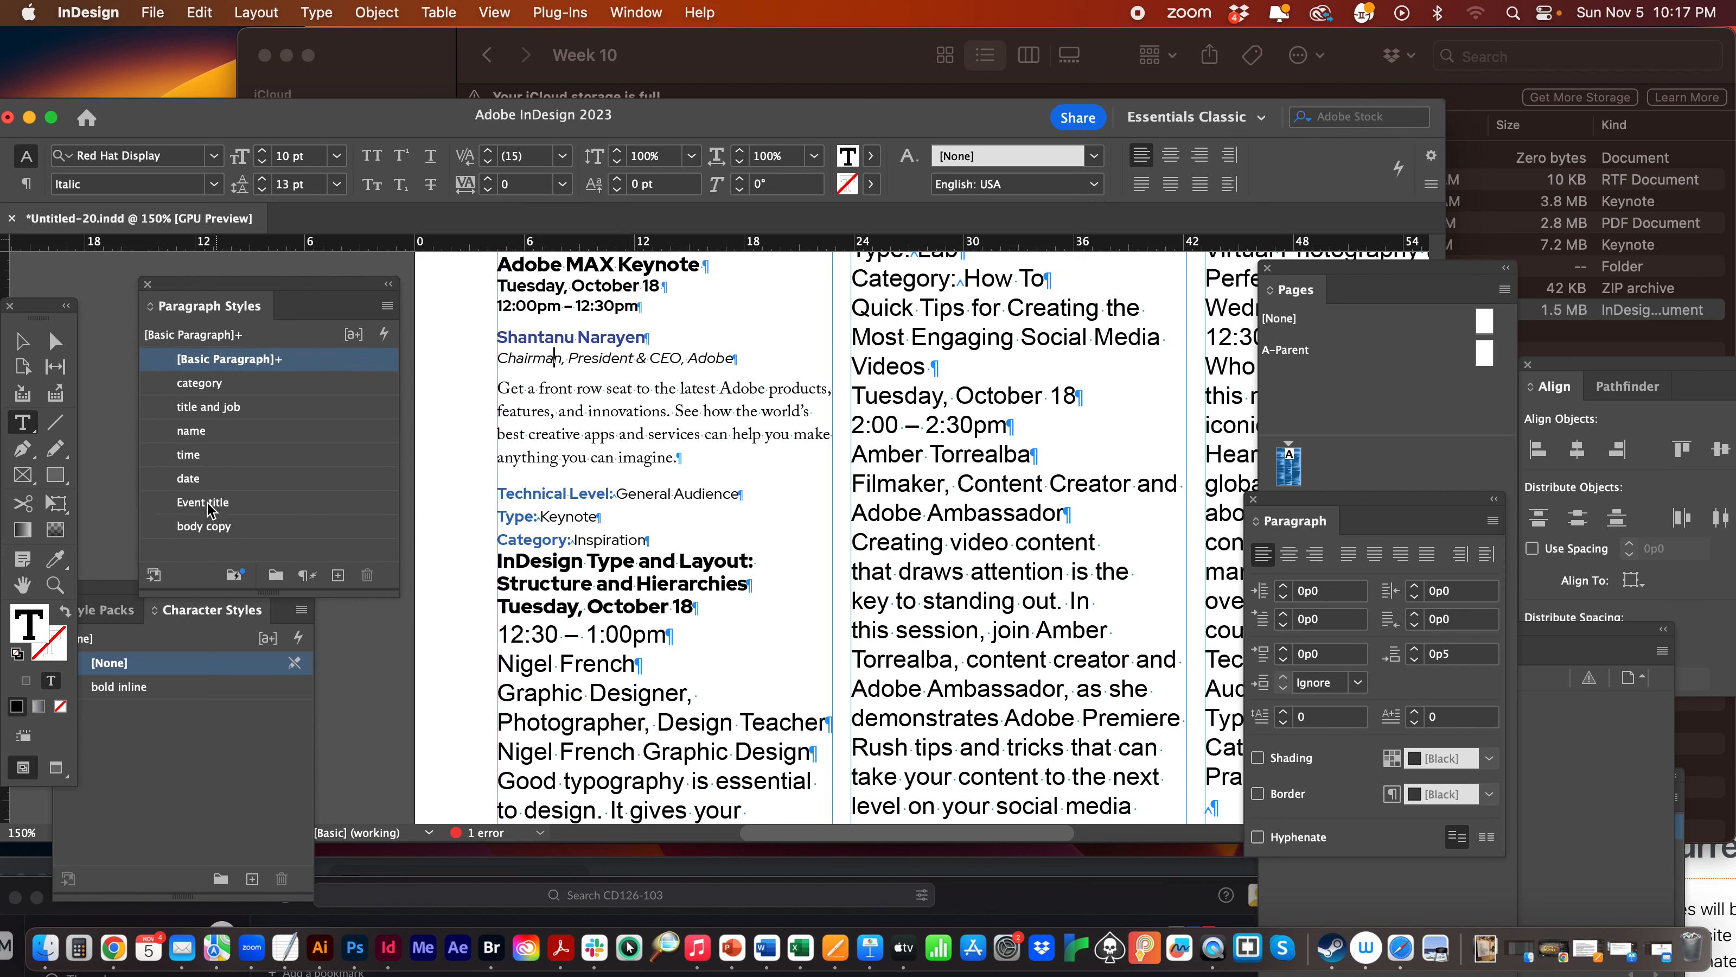
click(219, 407)
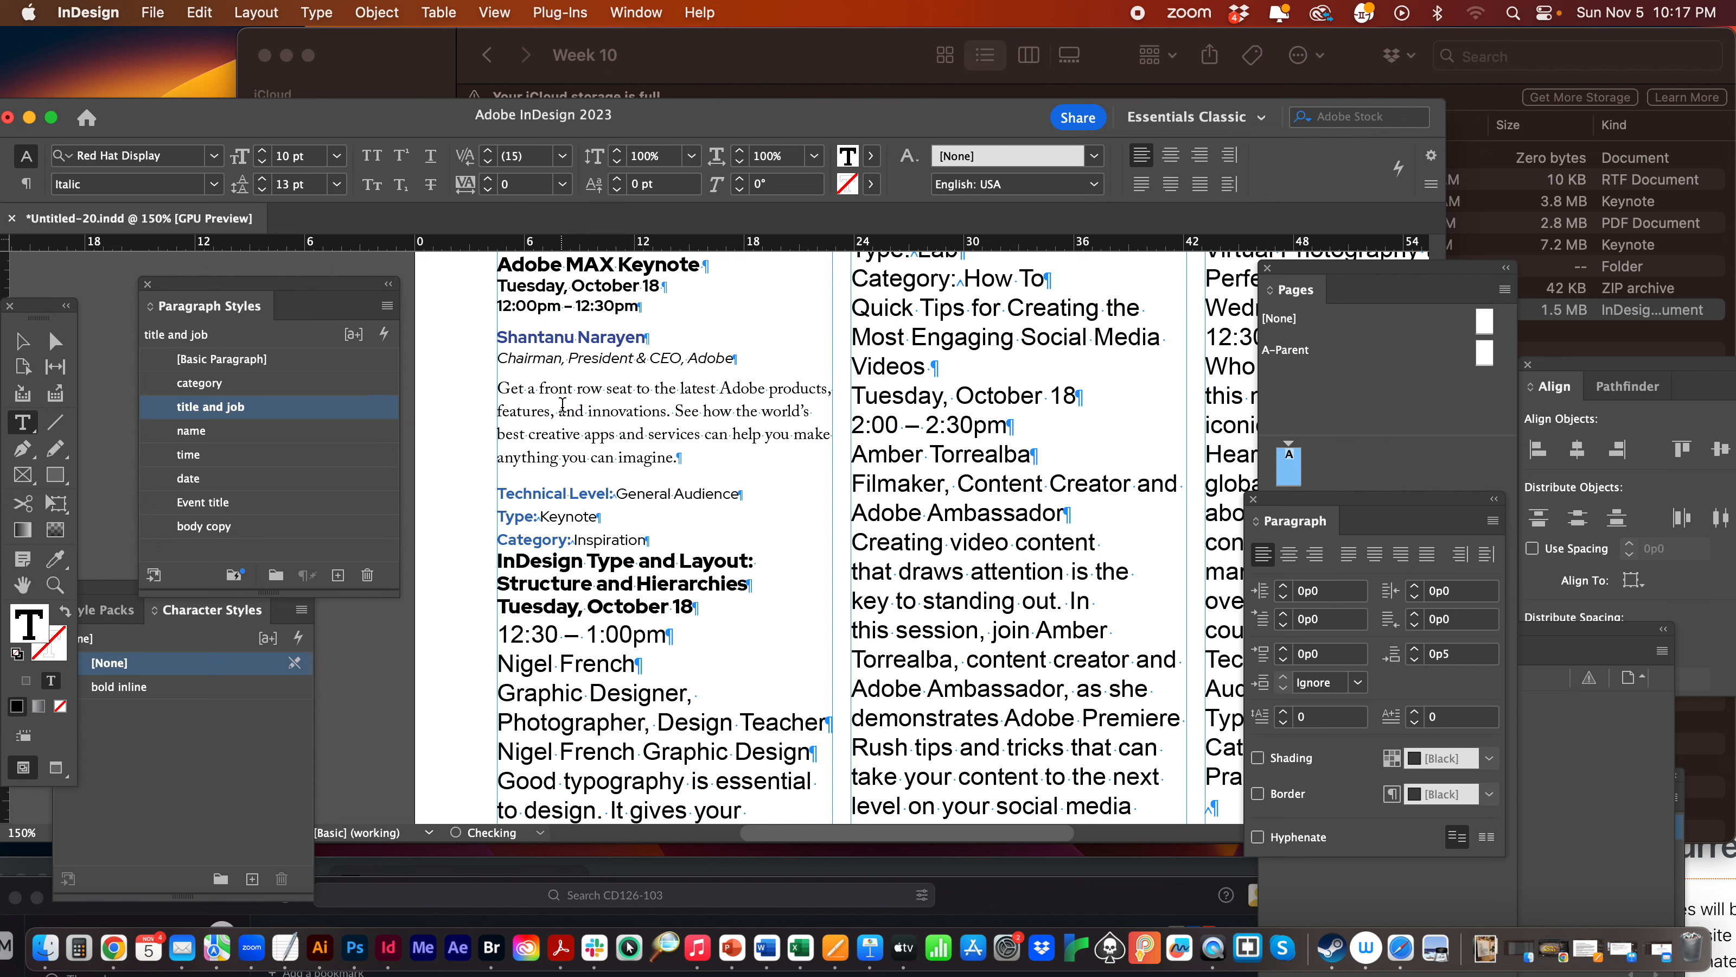
click(518, 334)
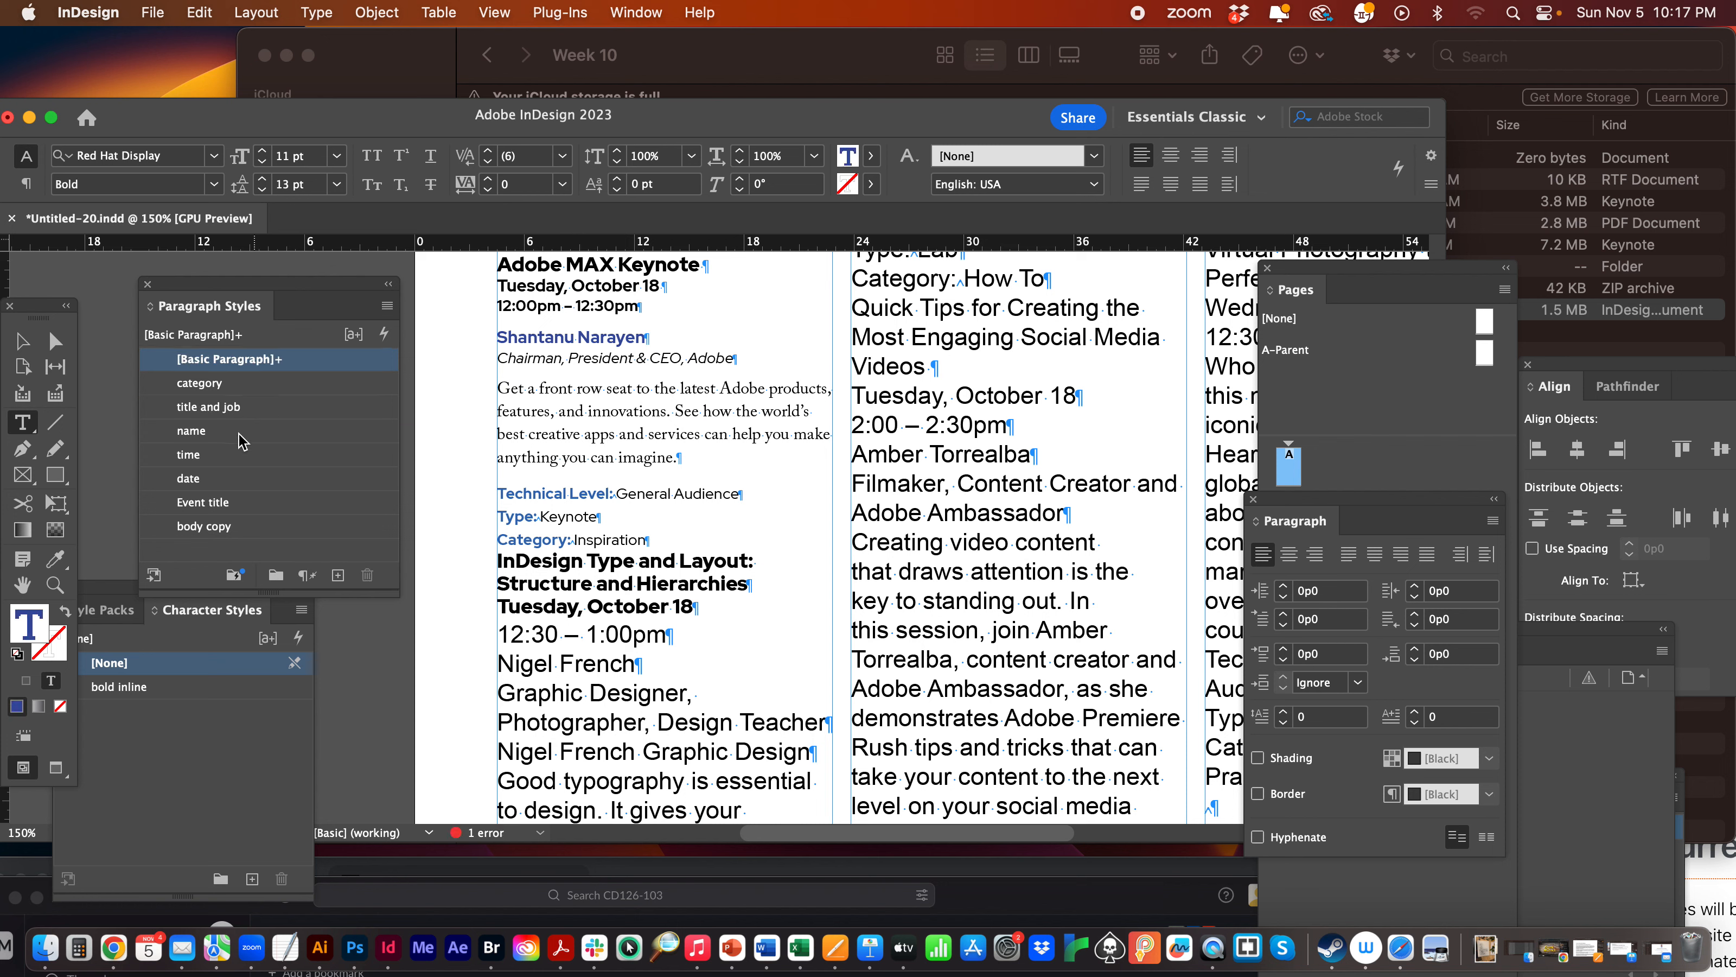
click(533, 305)
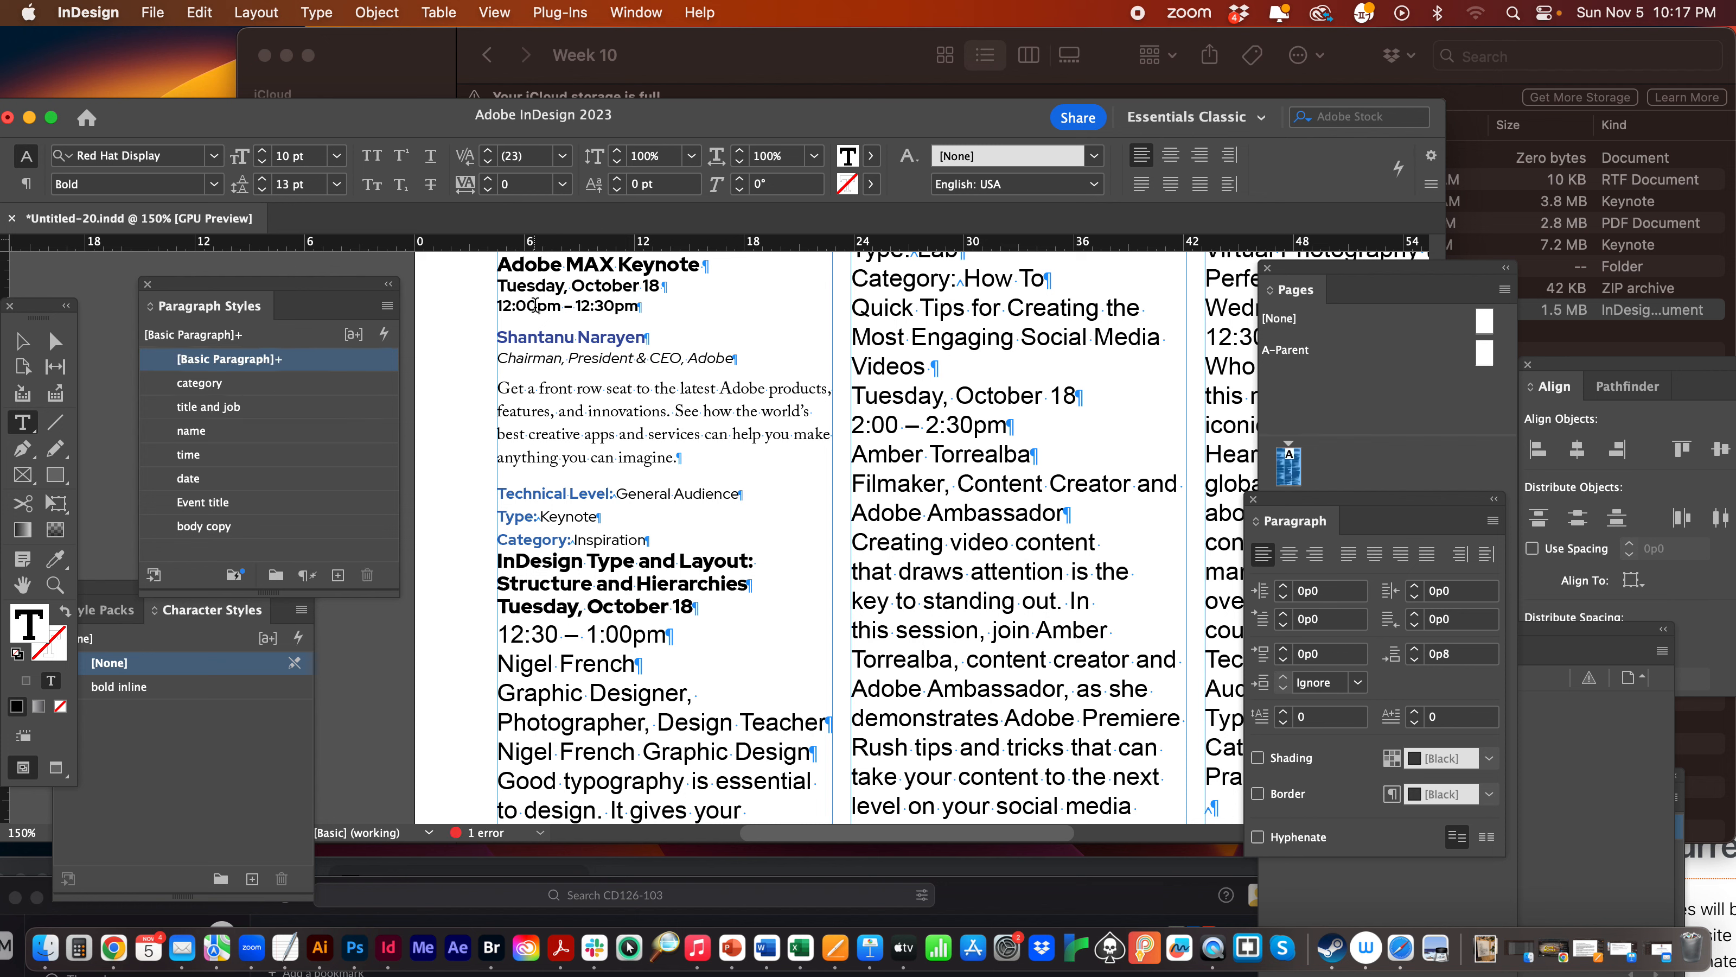
click(202, 454)
click(539, 287)
click(230, 478)
click(611, 436)
Apply the "body copy" paragraph style to all text from the second session's "12:30 – 1:00pm" line to the end of the third column.
scroll(615, 632, down, 5)
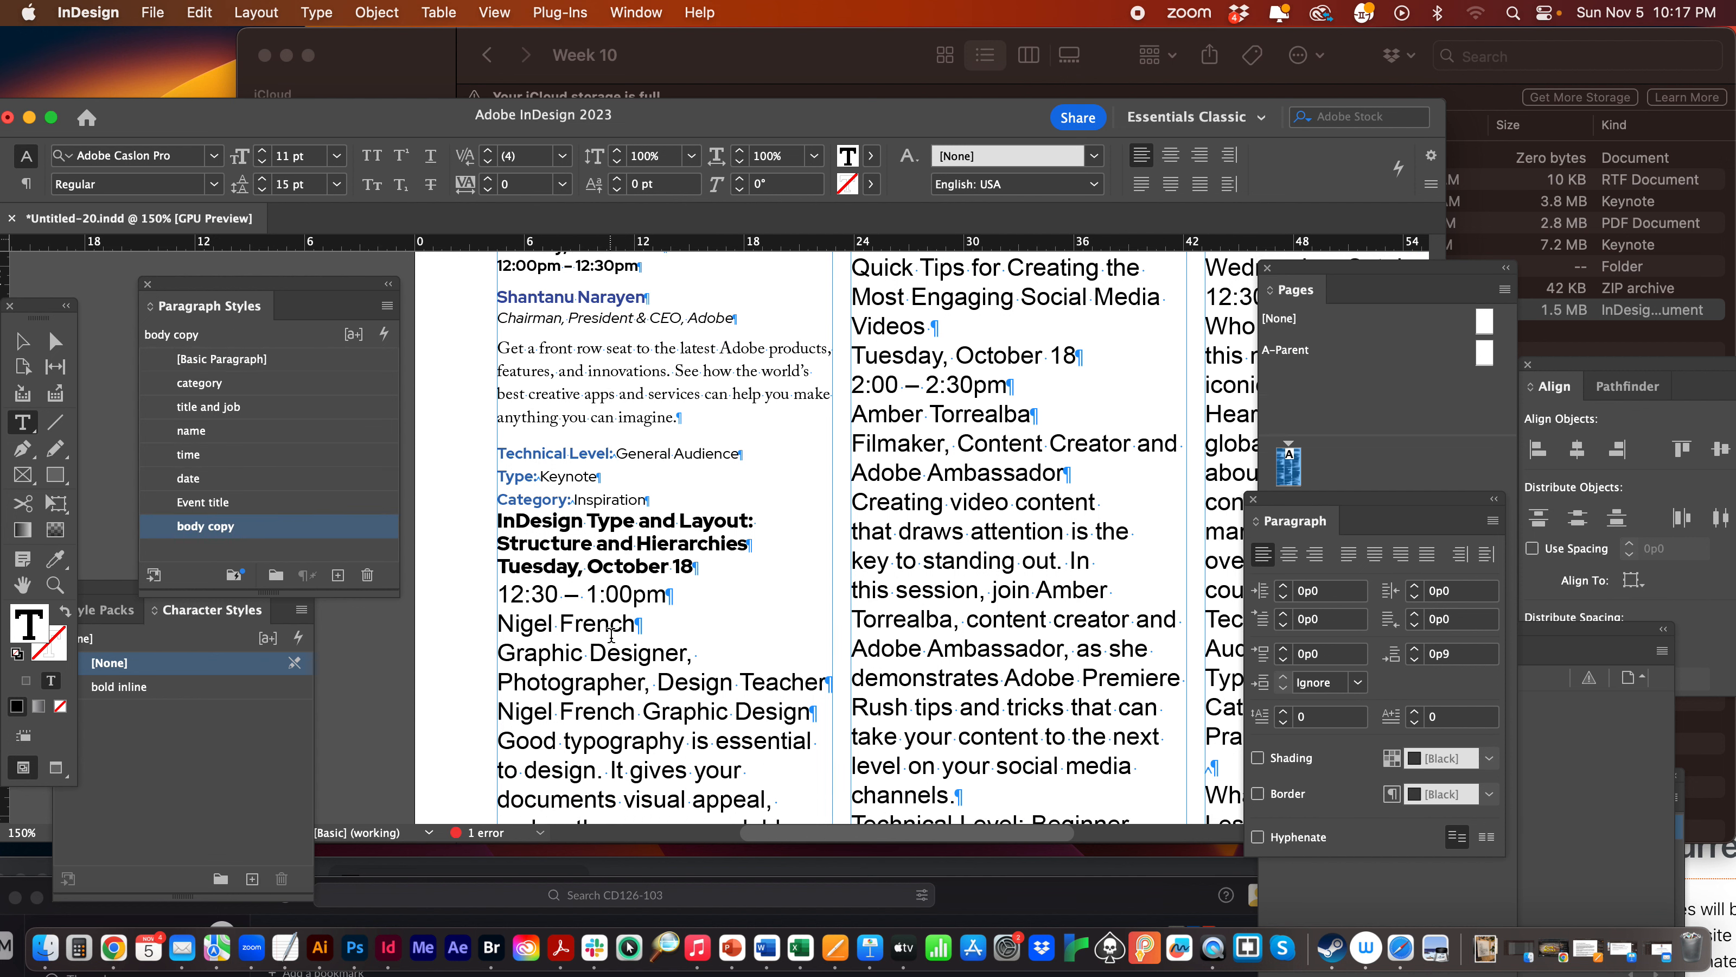
key(super+minus)
key(super+minus)
key(super+minus)
key(super+minus)
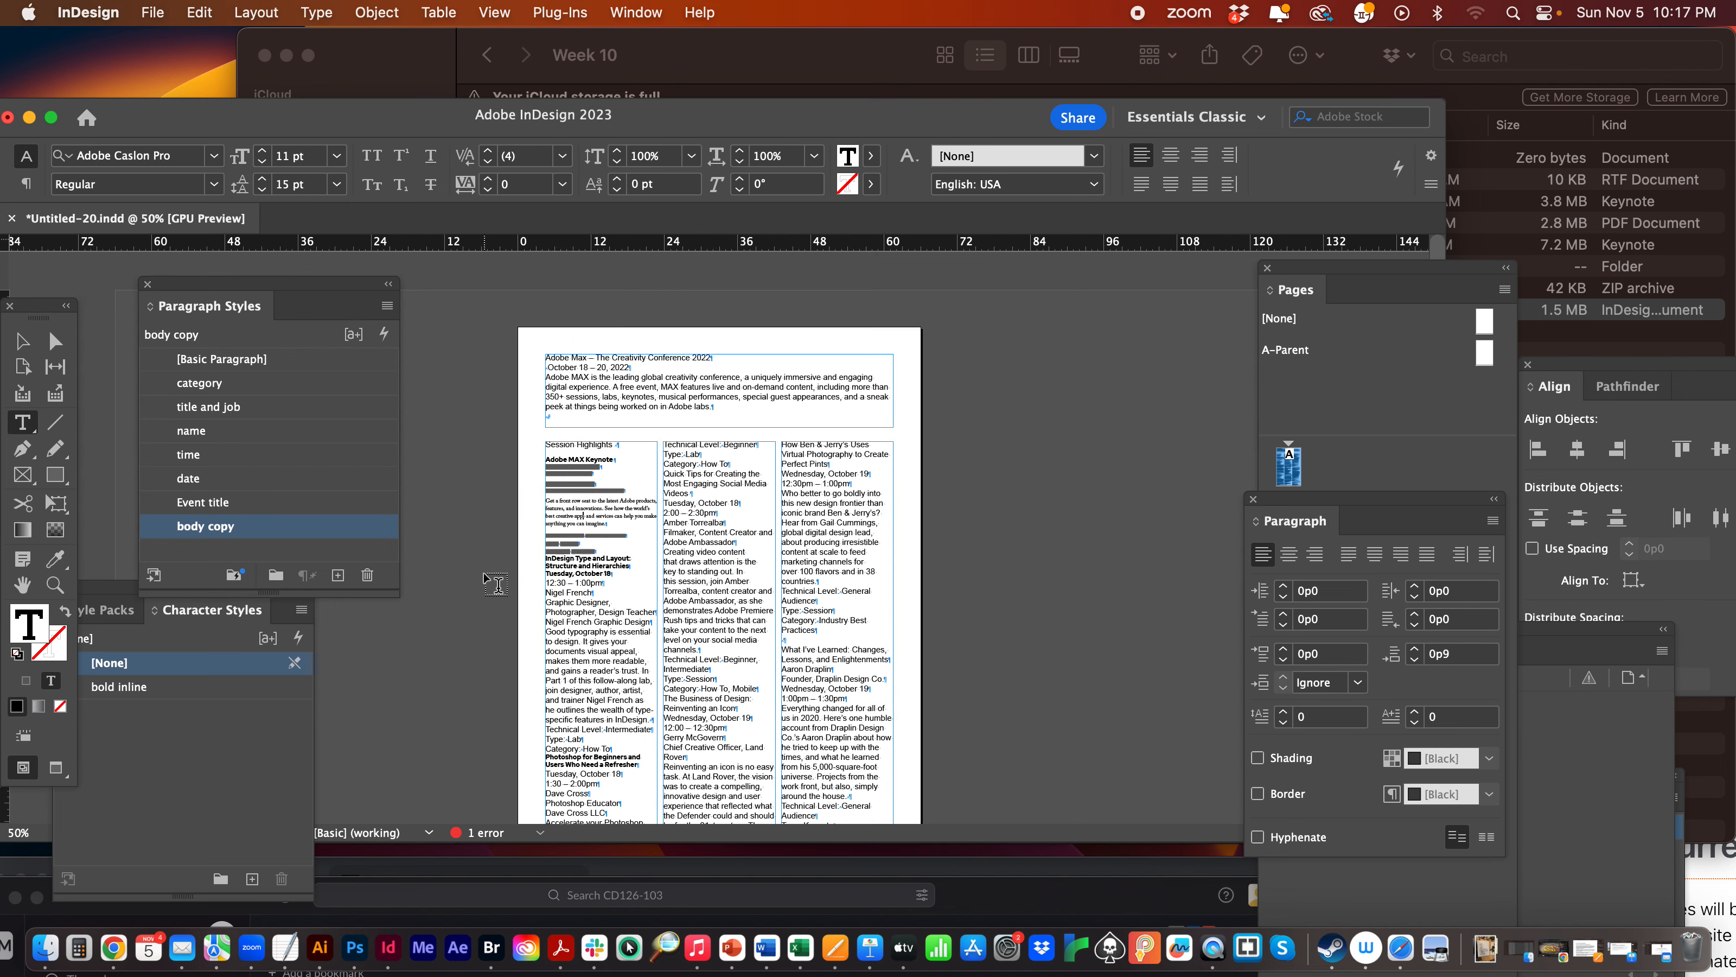
key(super+shift+End)
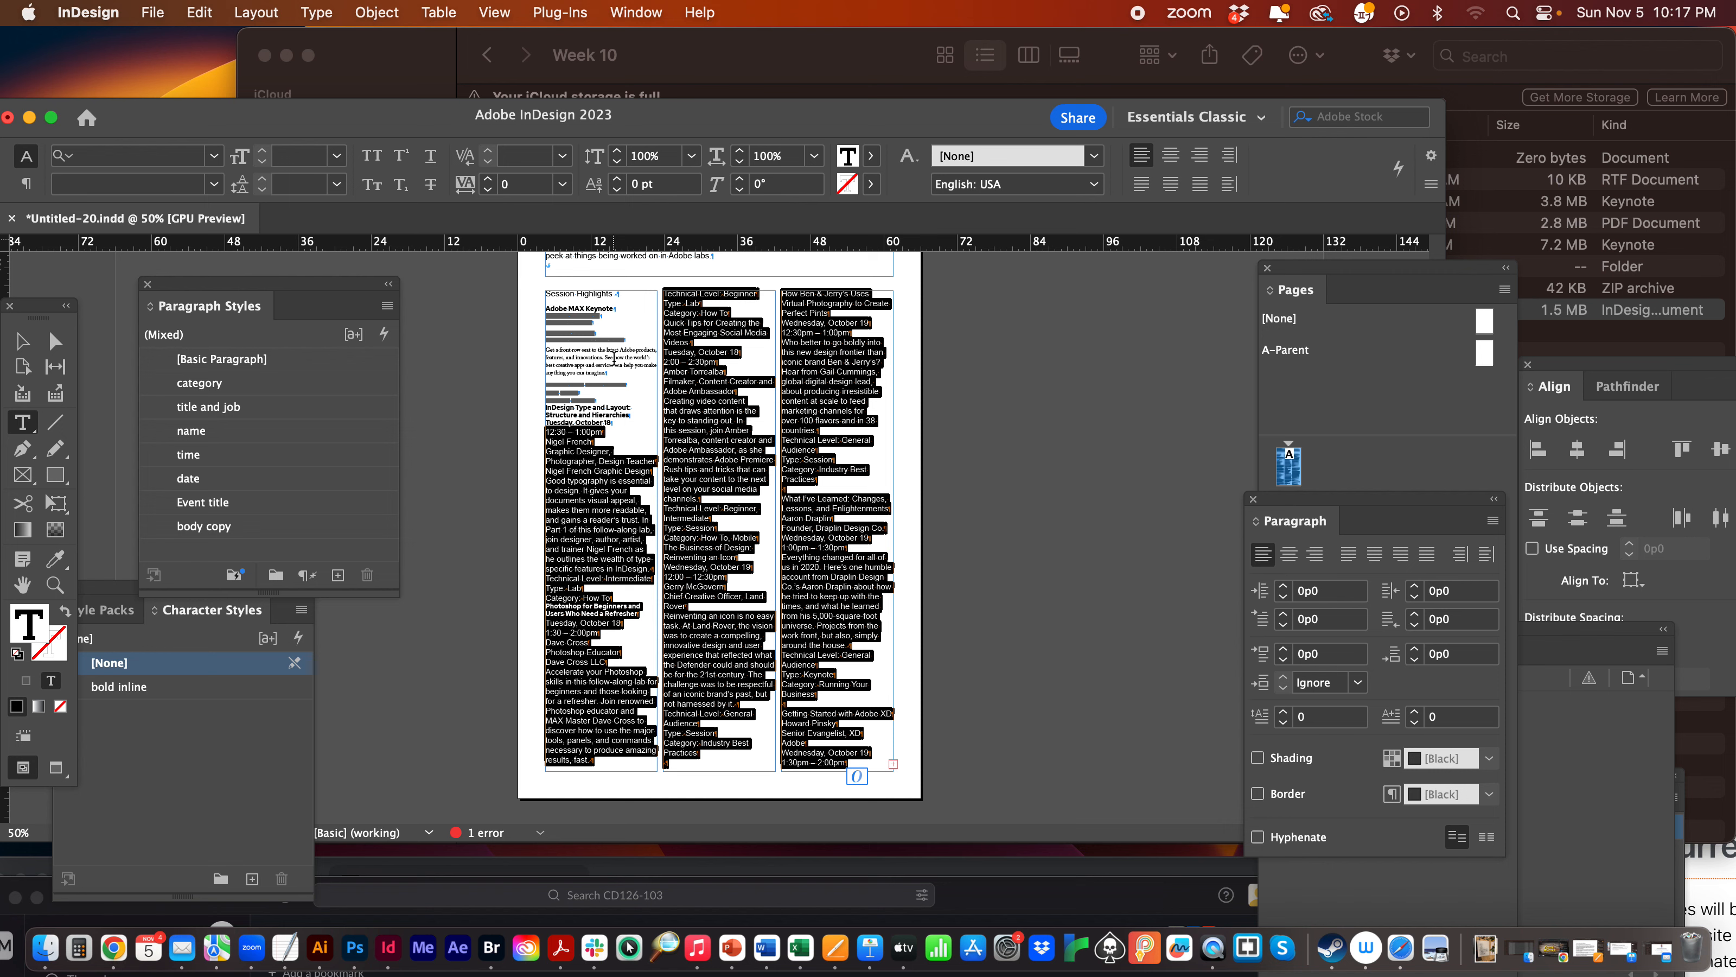
click(221, 536)
click(790, 522)
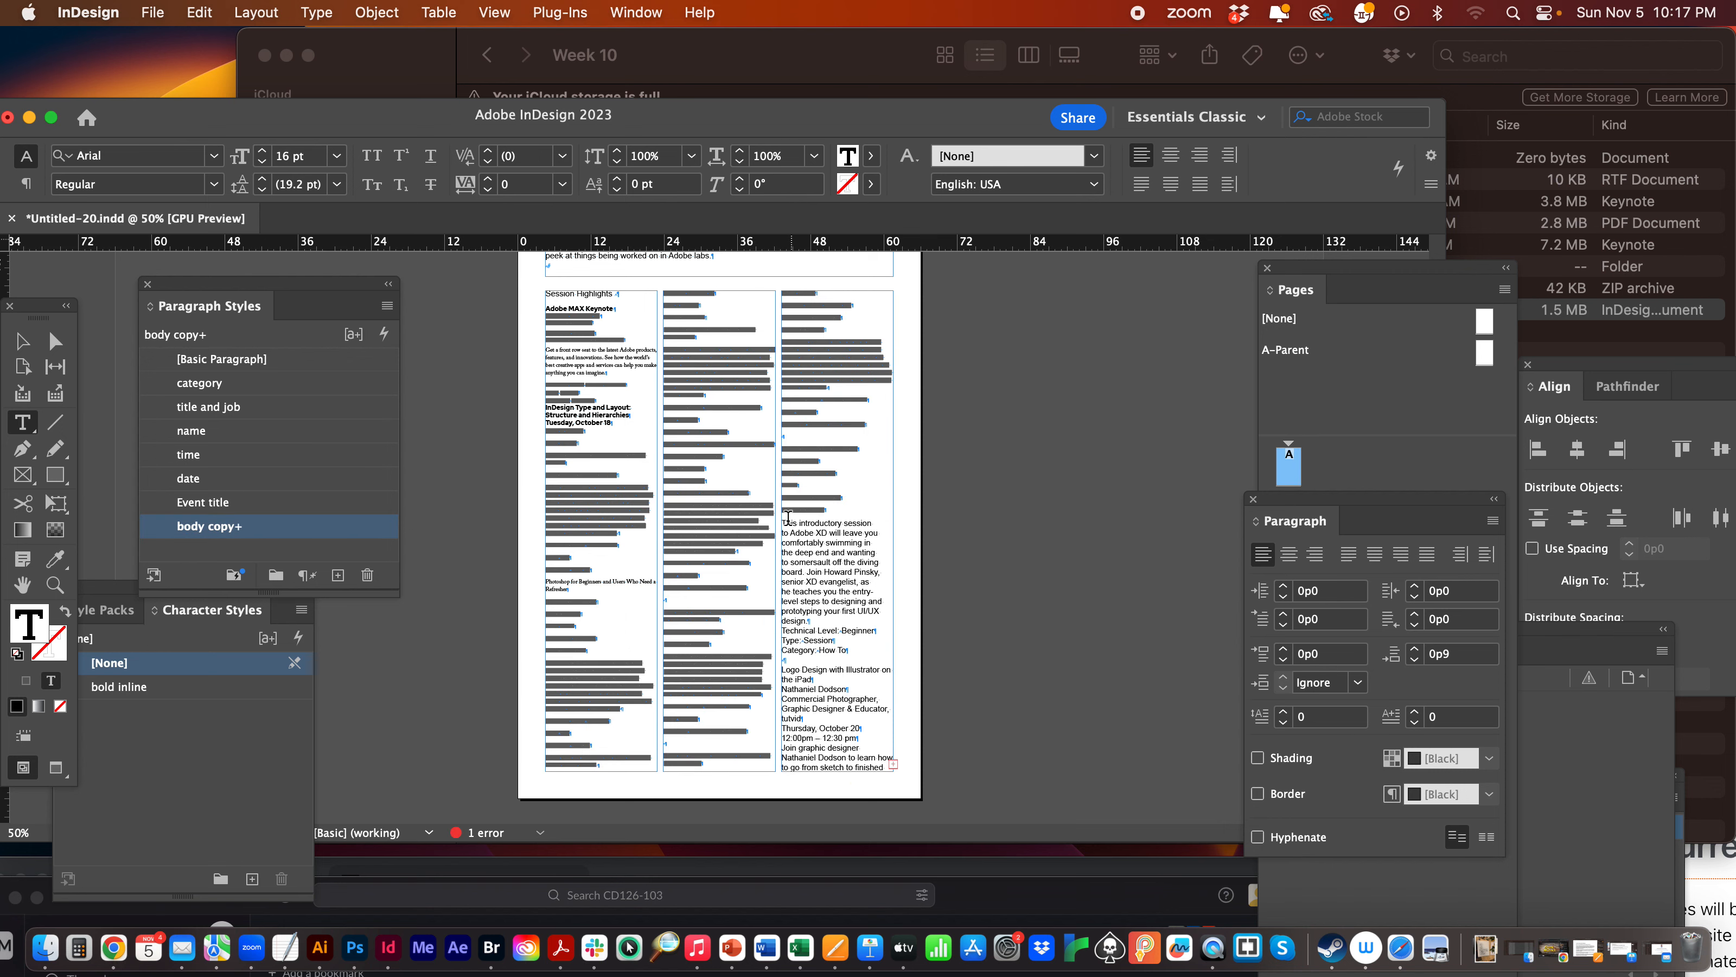
drag(784, 445, 881, 766)
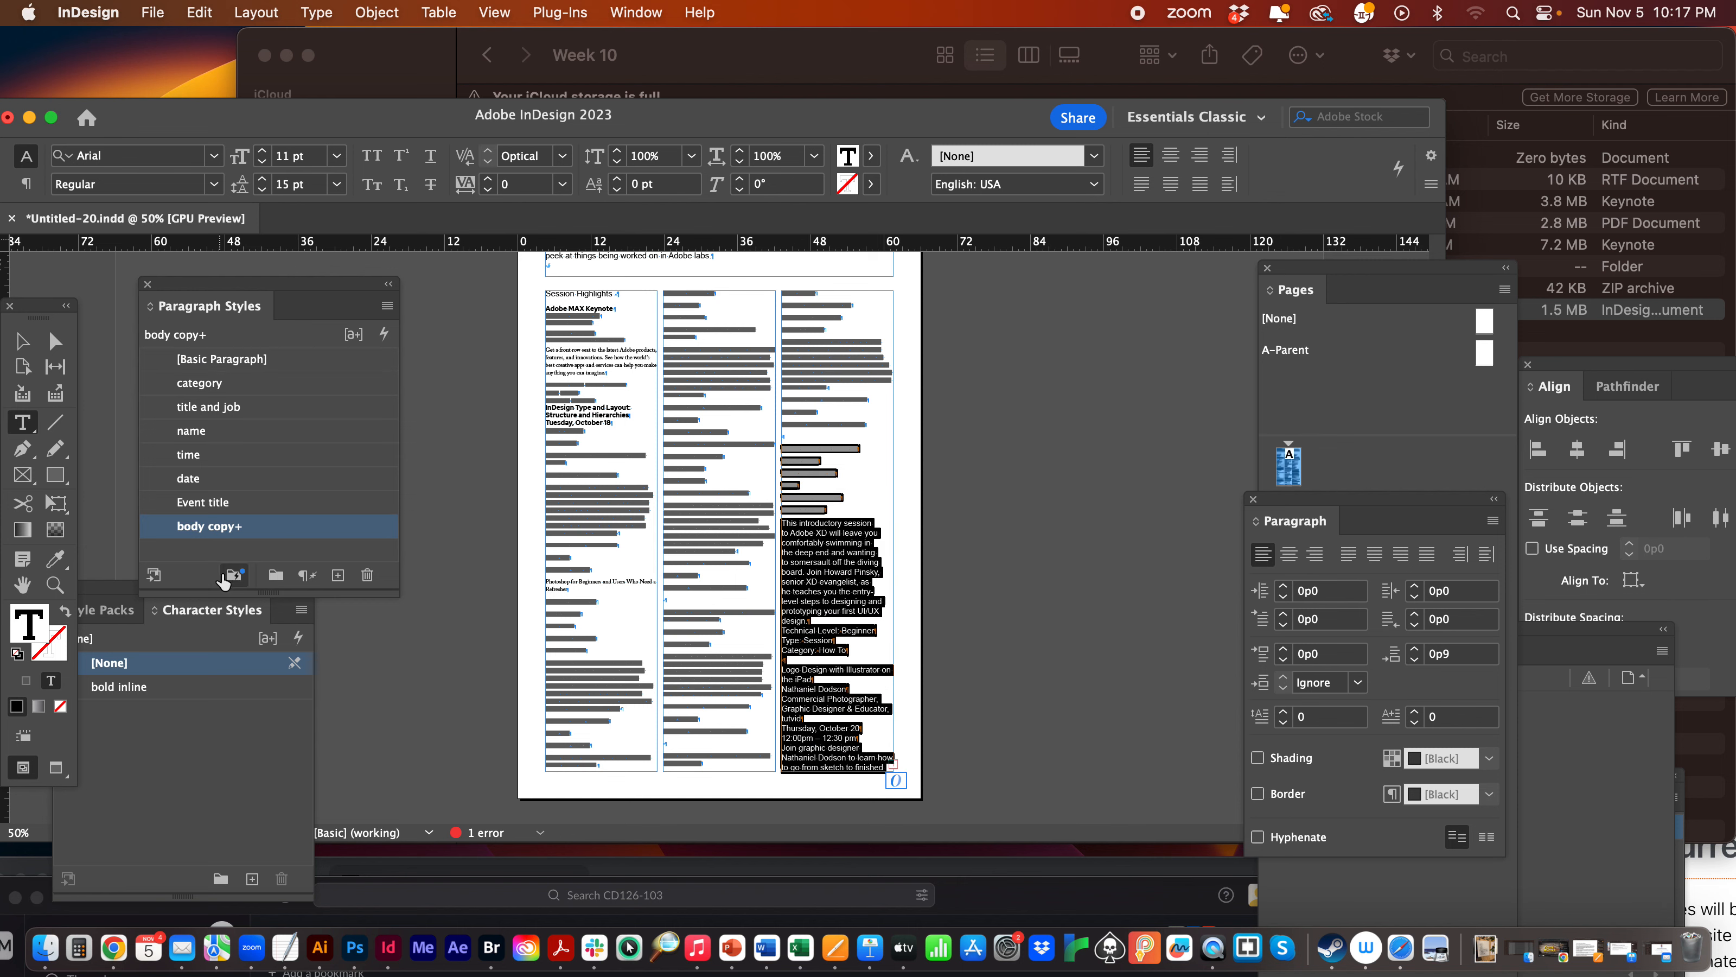
click(236, 525)
click(853, 563)
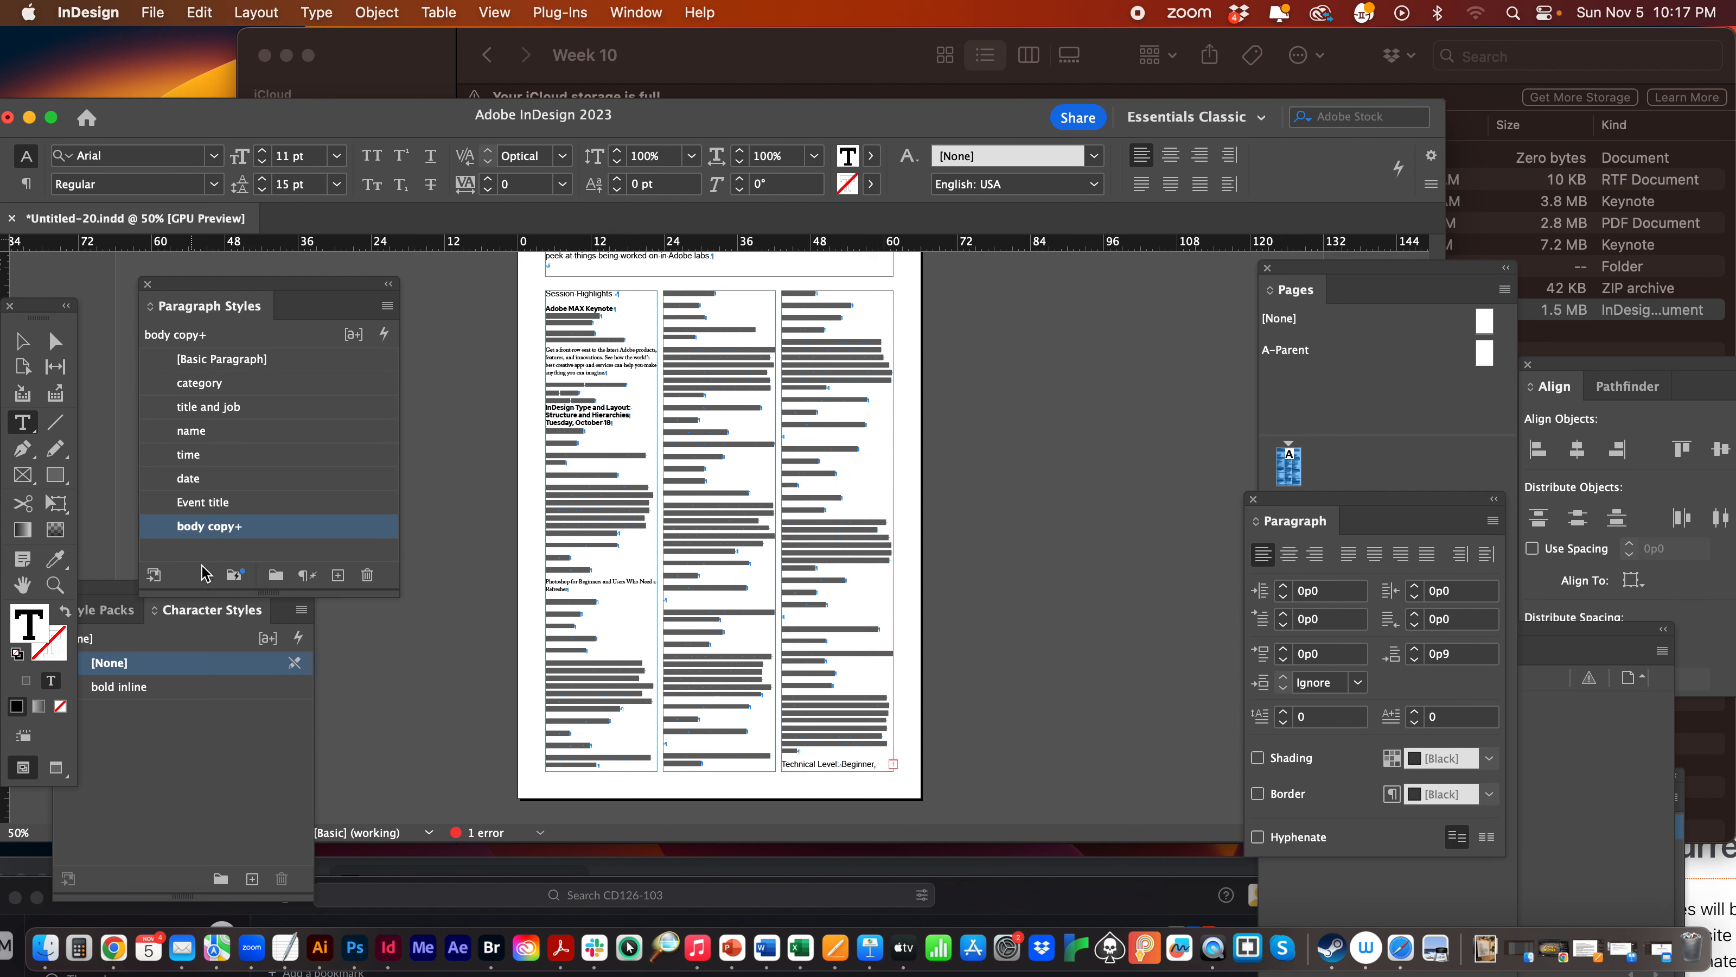
Magnify the session columns to 75% and move the Paragraph Styles panel clear of the page text.
click(55, 585)
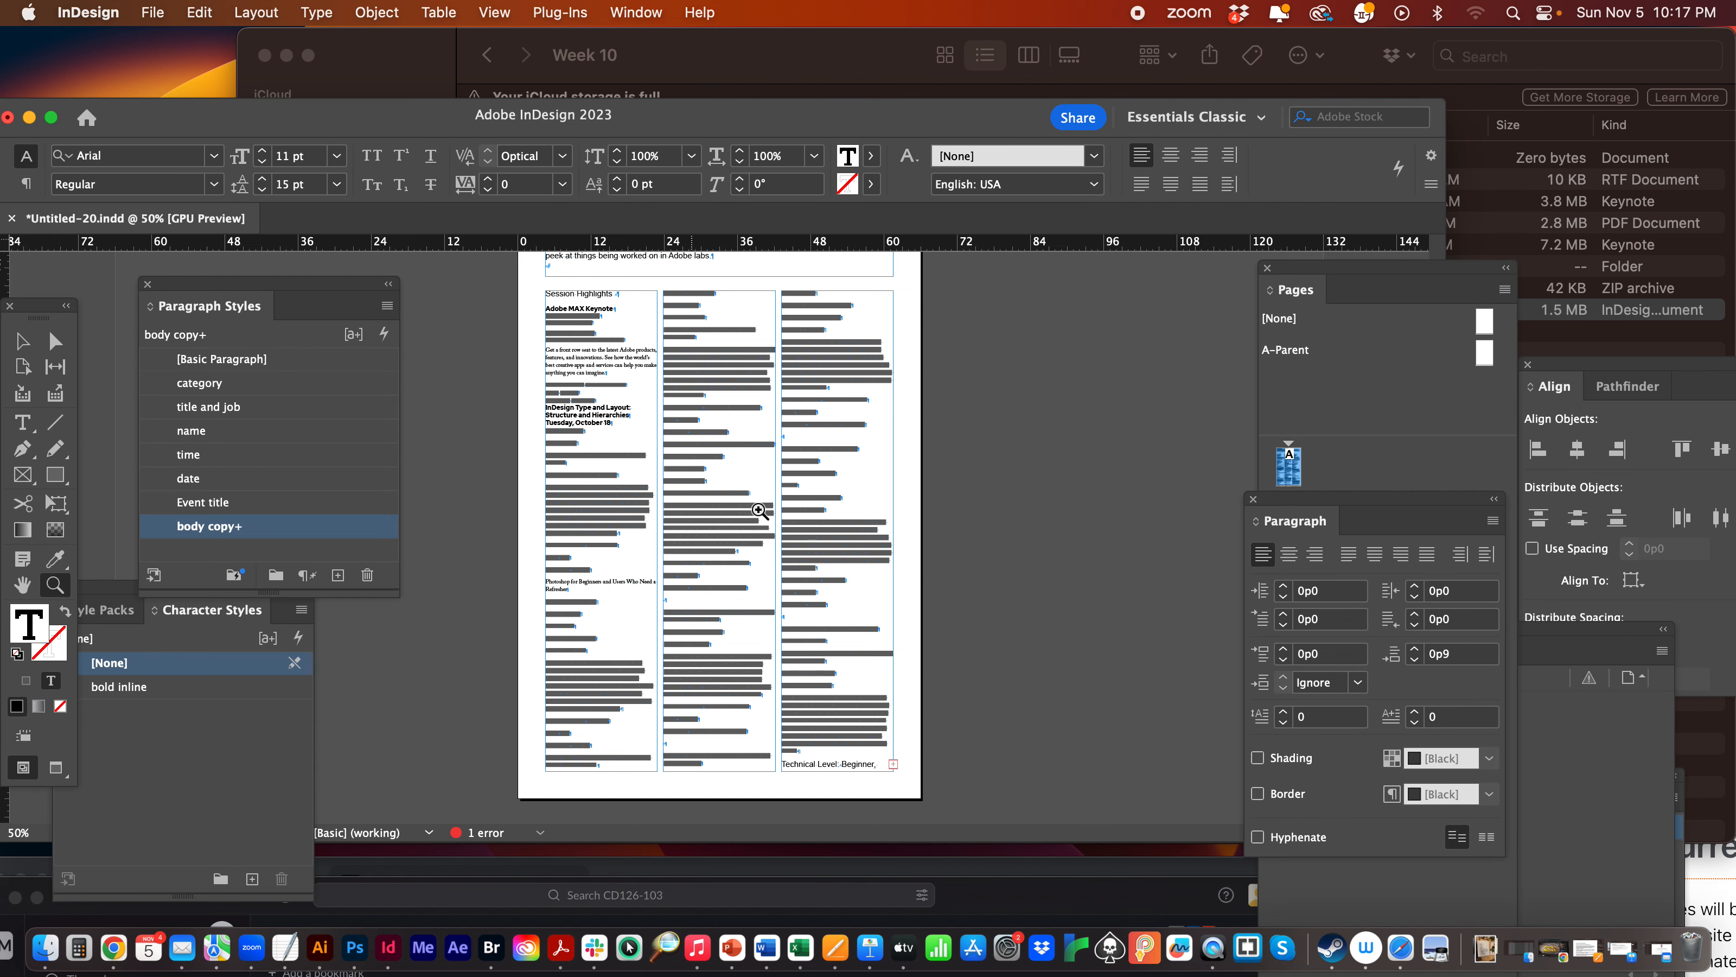
click(755, 512)
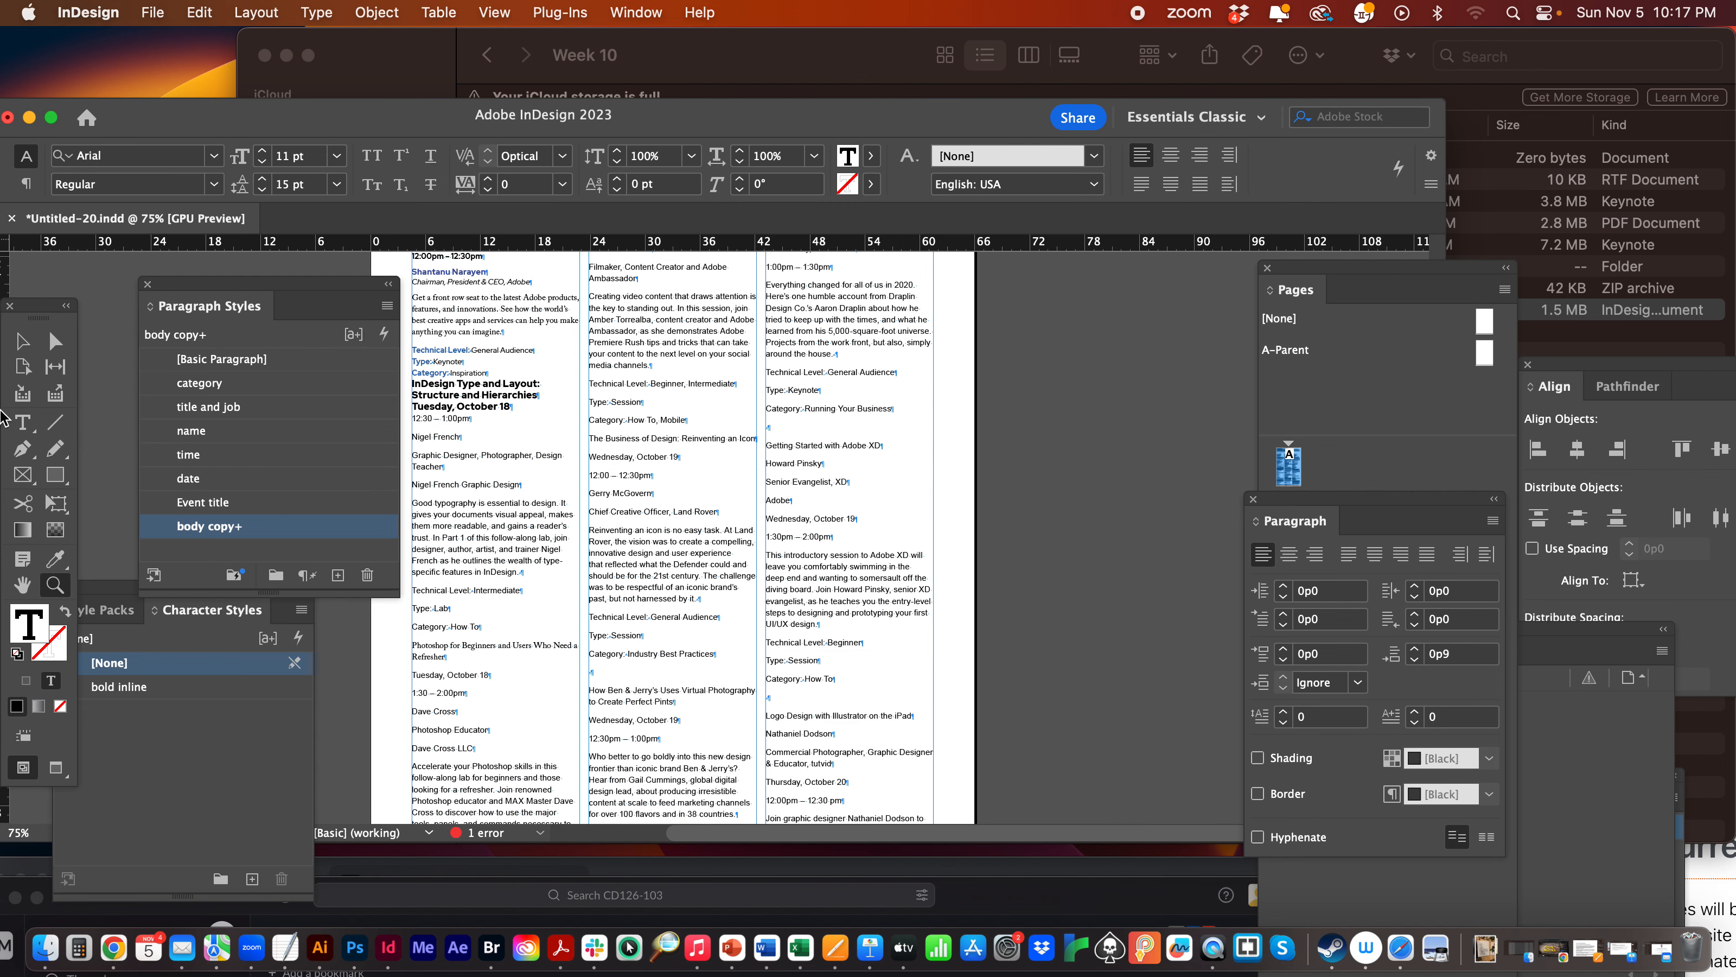
click(22, 423)
drag(179, 320, 992, 352)
Reapply "body copy" to all text from the second session's time line to the third column's end and clear its style overrides.
click(434, 438)
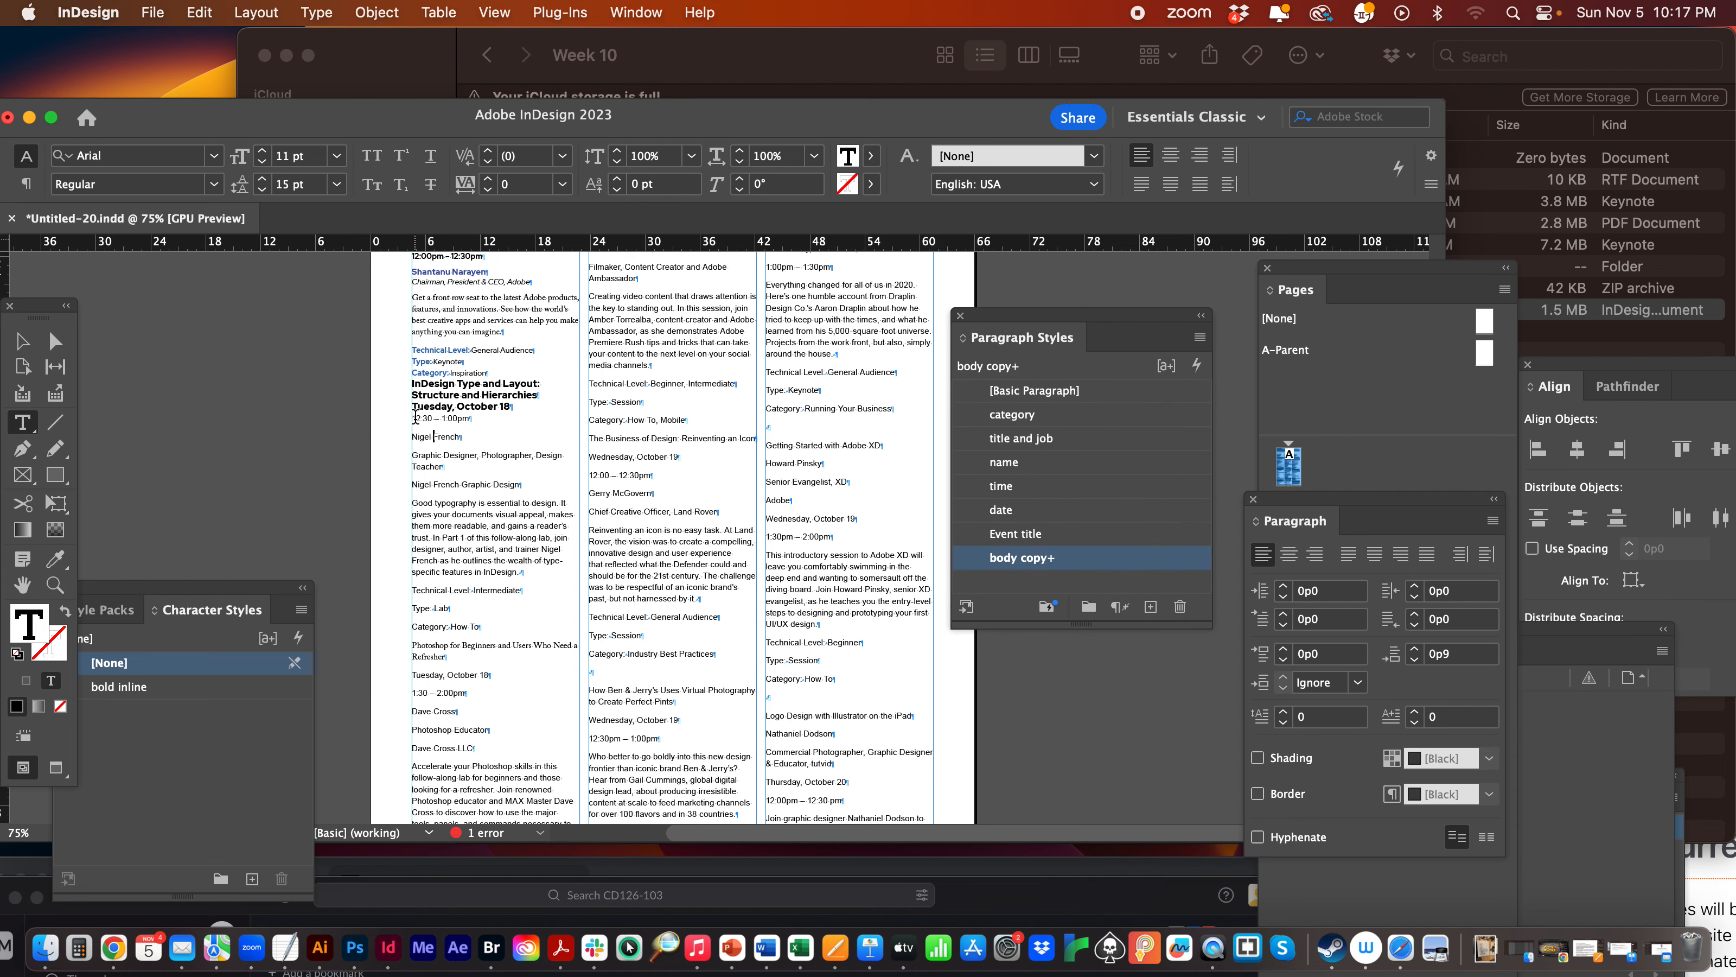
drag(416, 418, 996, 872)
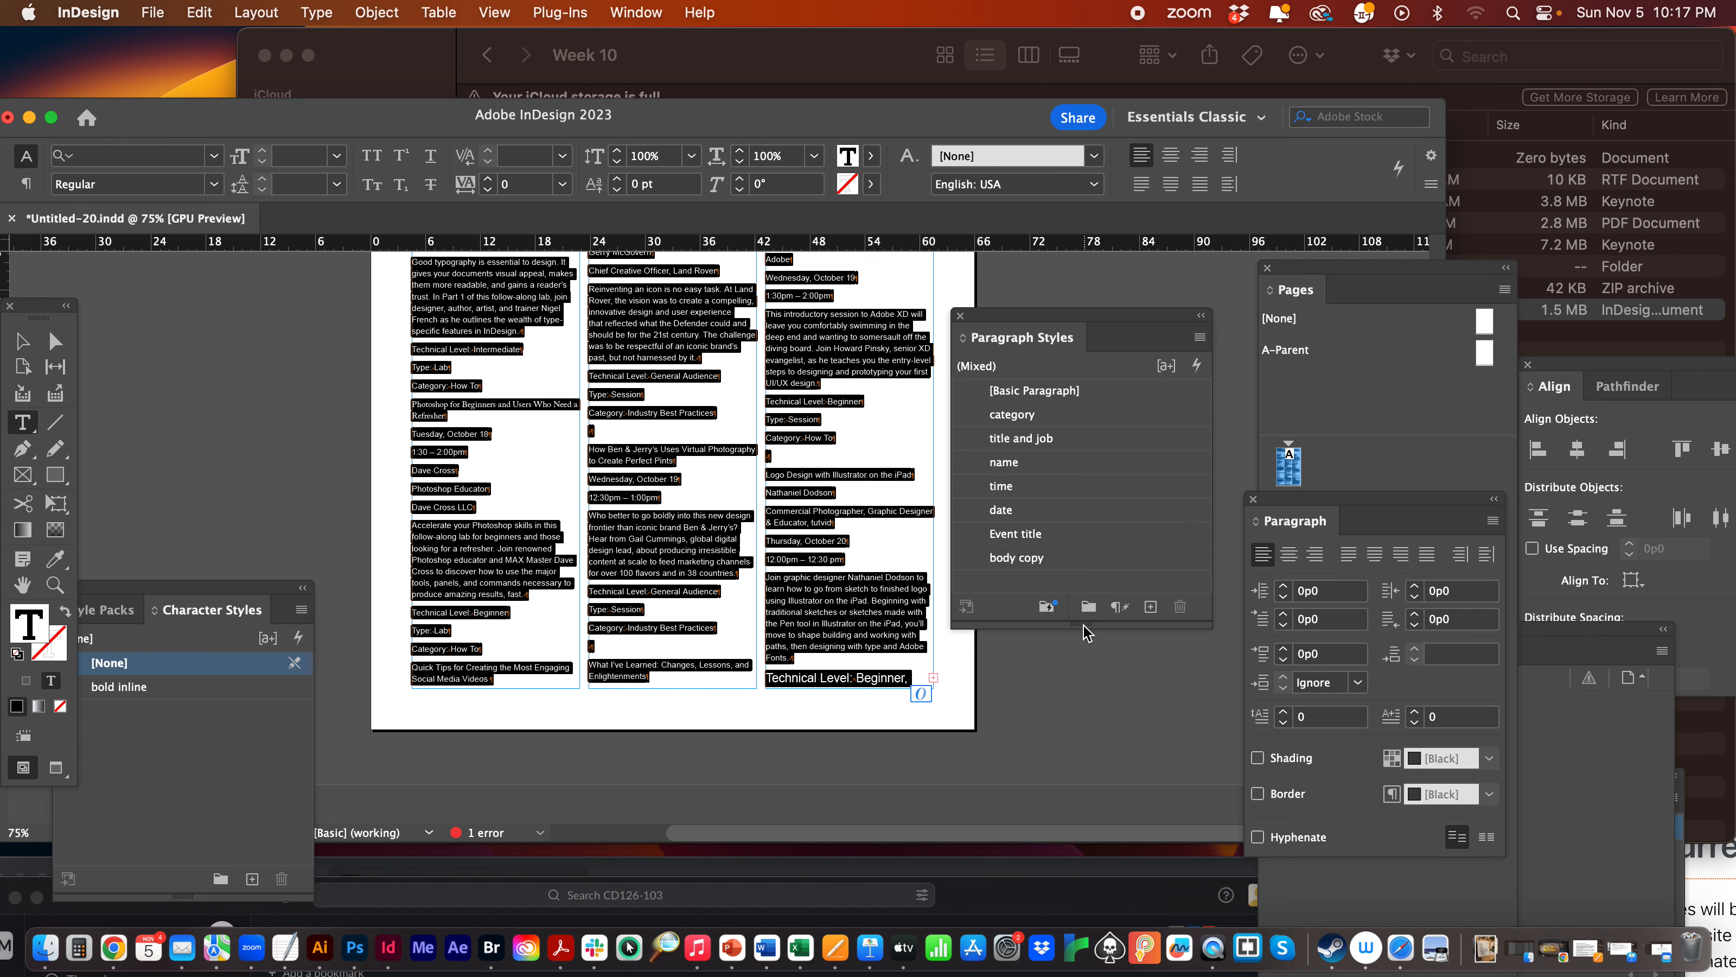
click(1048, 559)
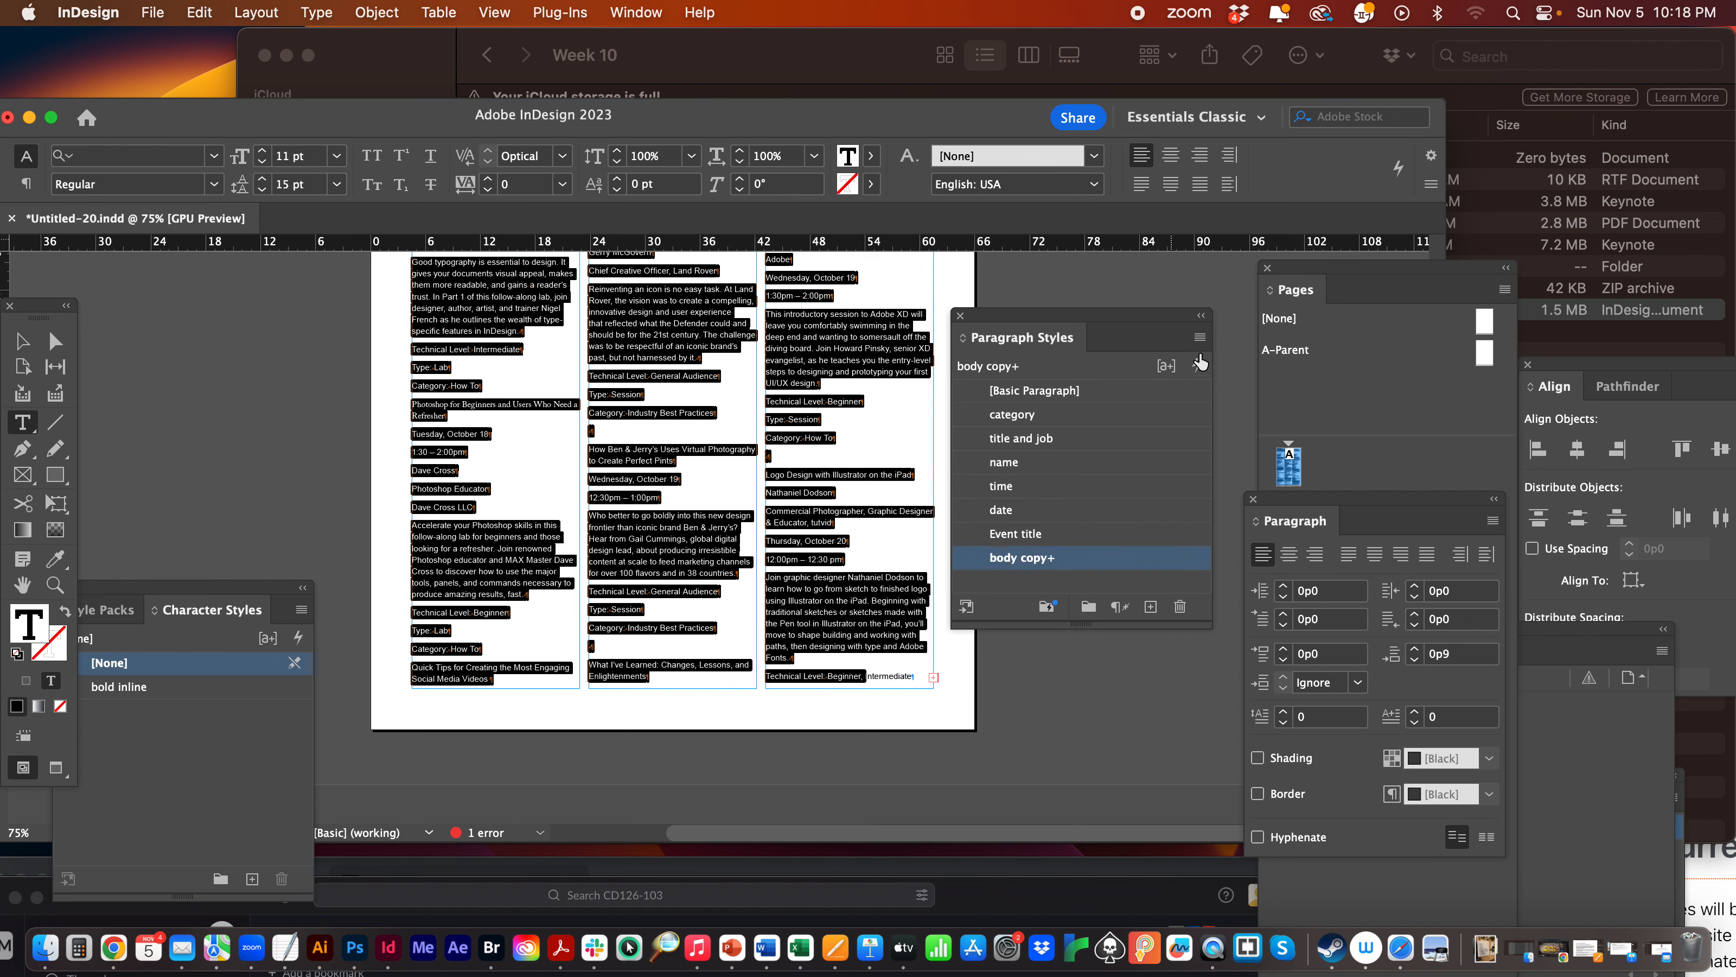
click(1200, 337)
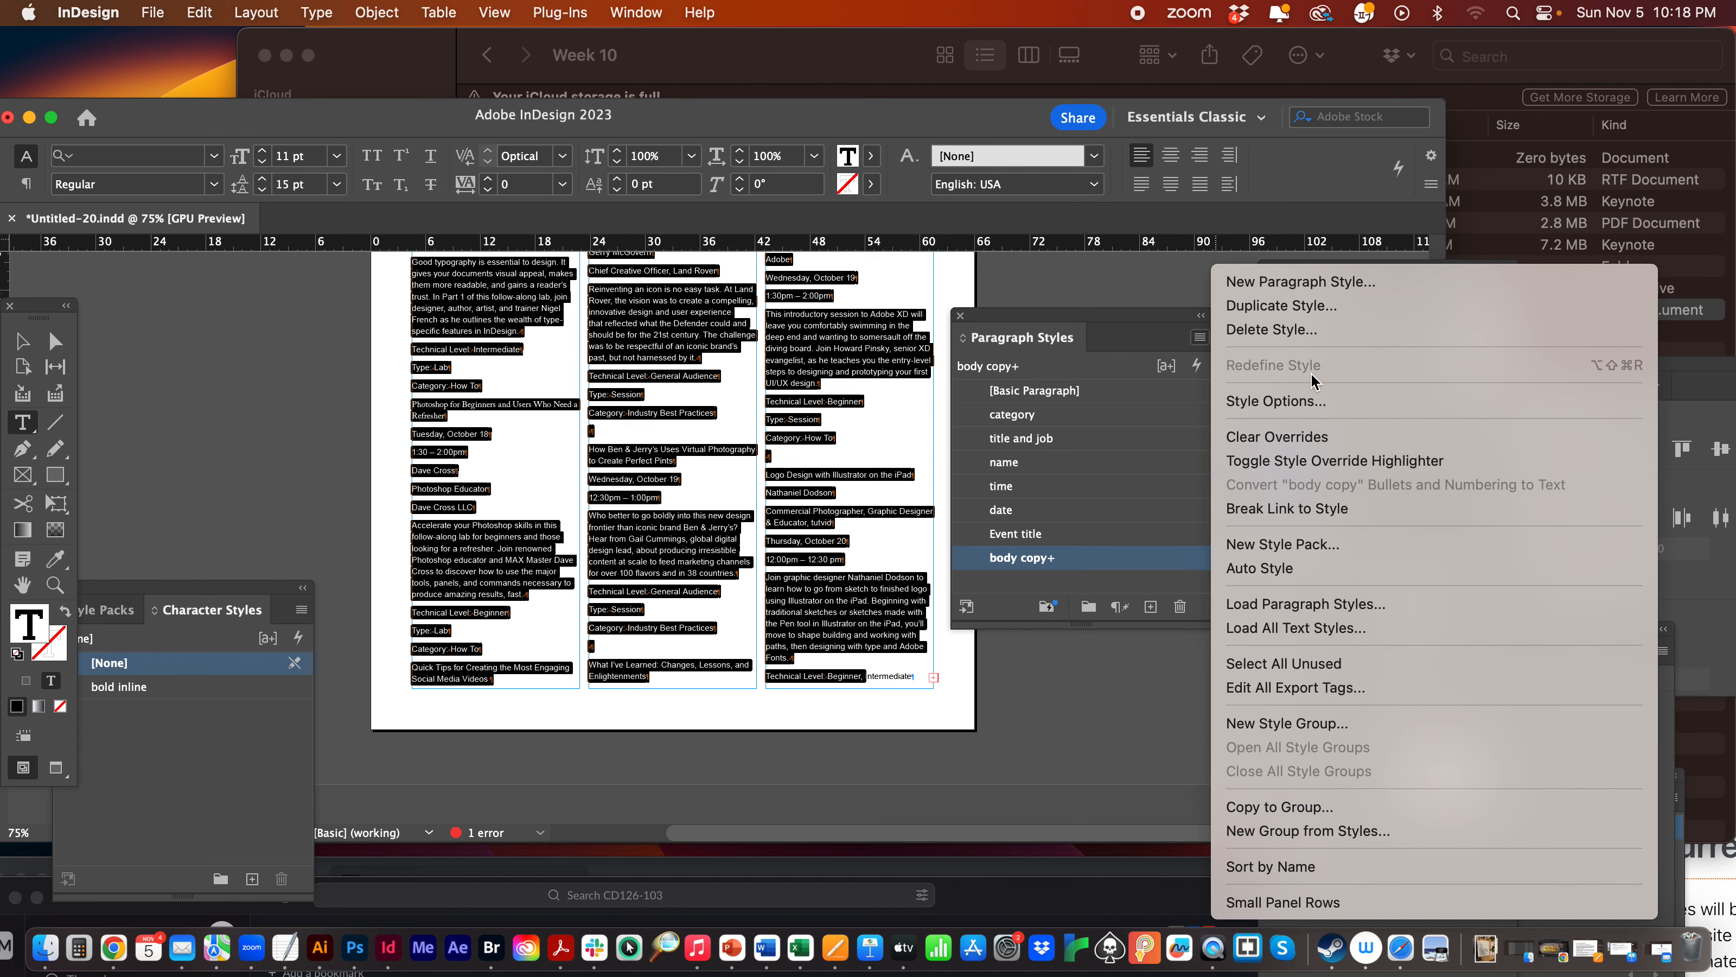
click(1273, 436)
click(827, 451)
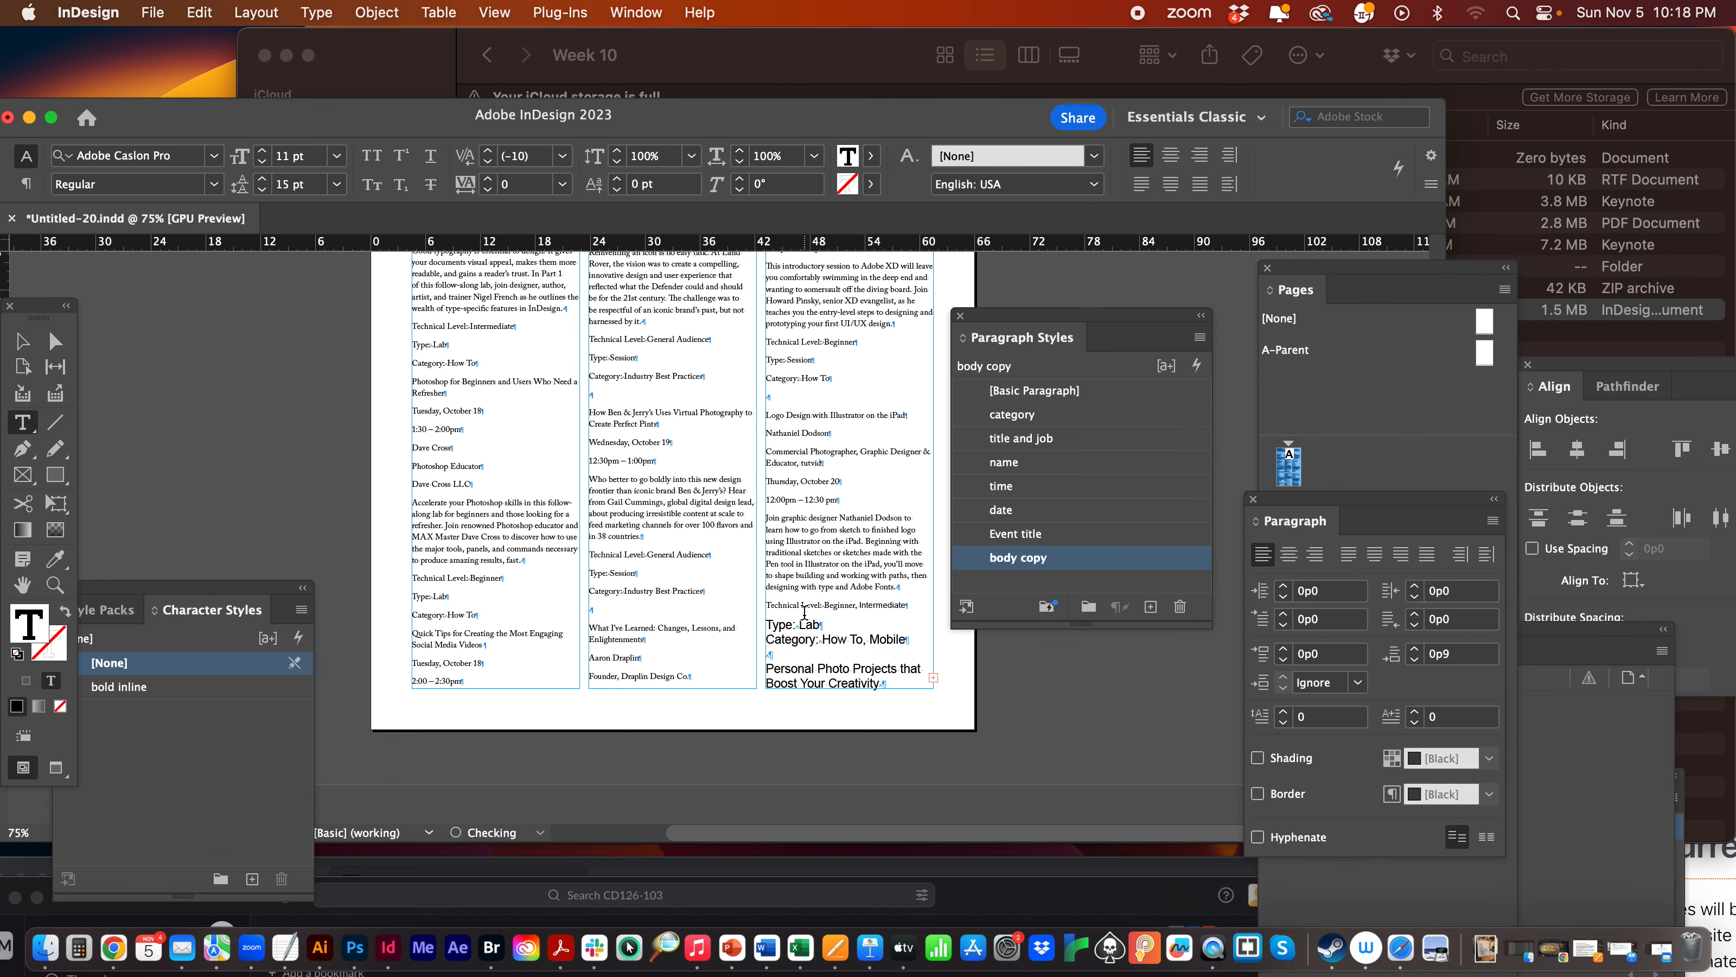
scroll(814, 547, up, 5)
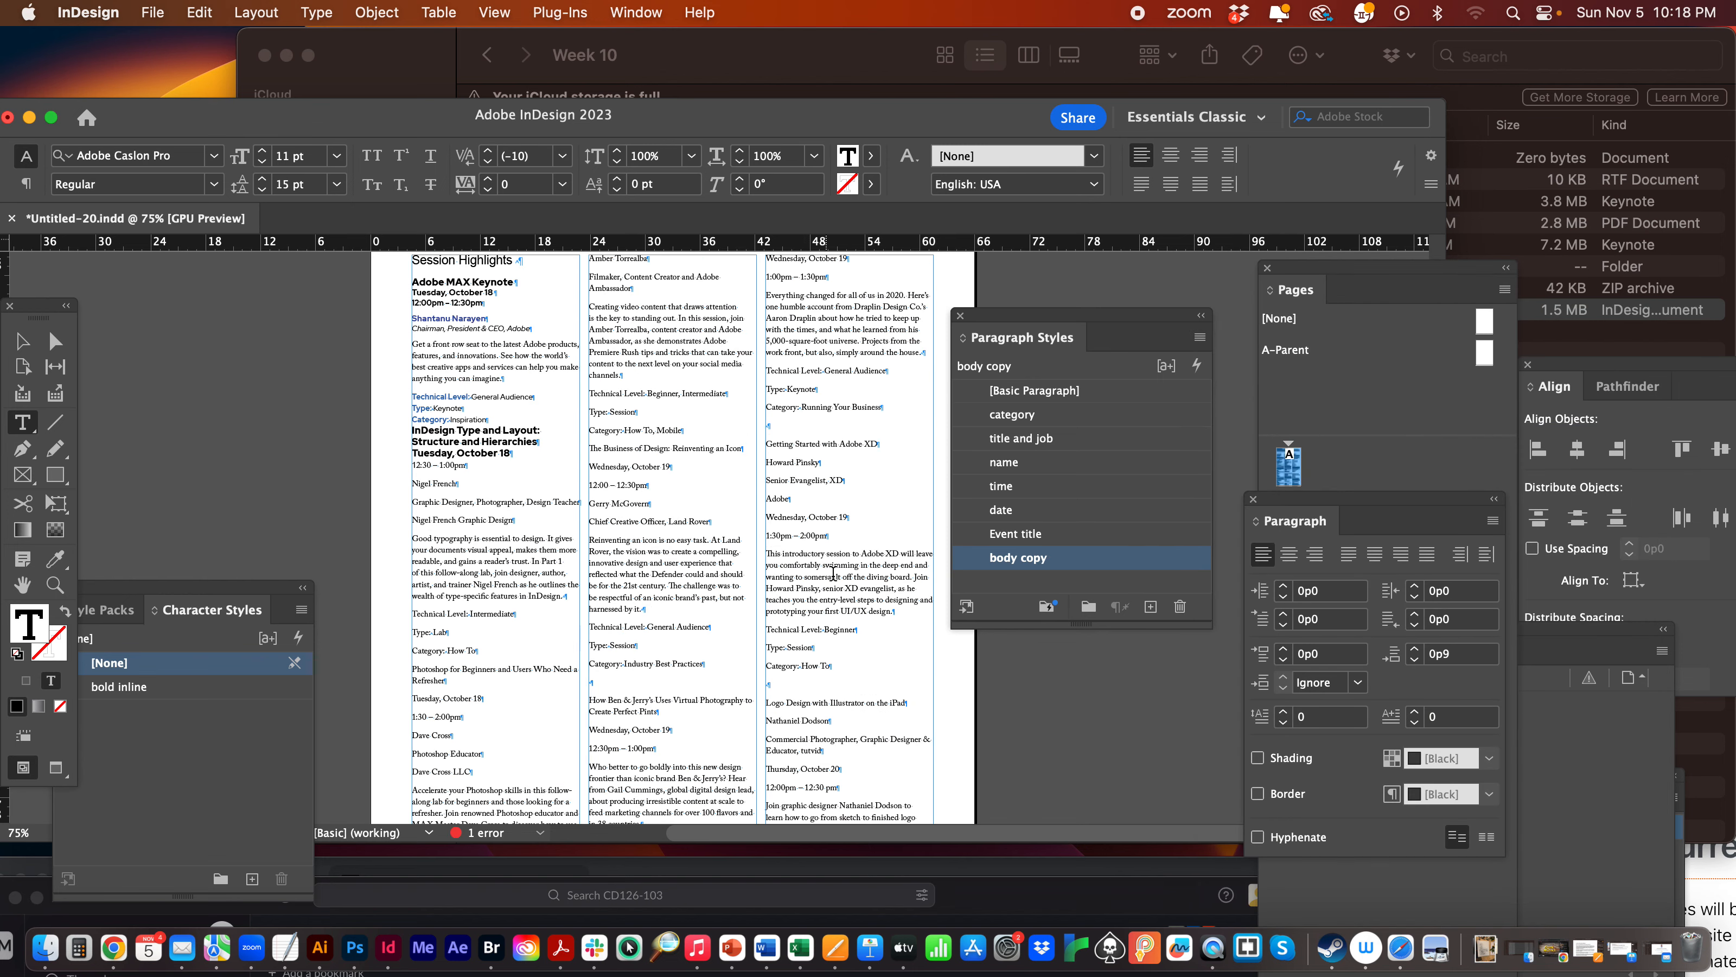
Delete the empty paragraph above "Logo Design with Illustrator on the iPad" and keep that title on its own line.
scroll(787, 573, down, 5)
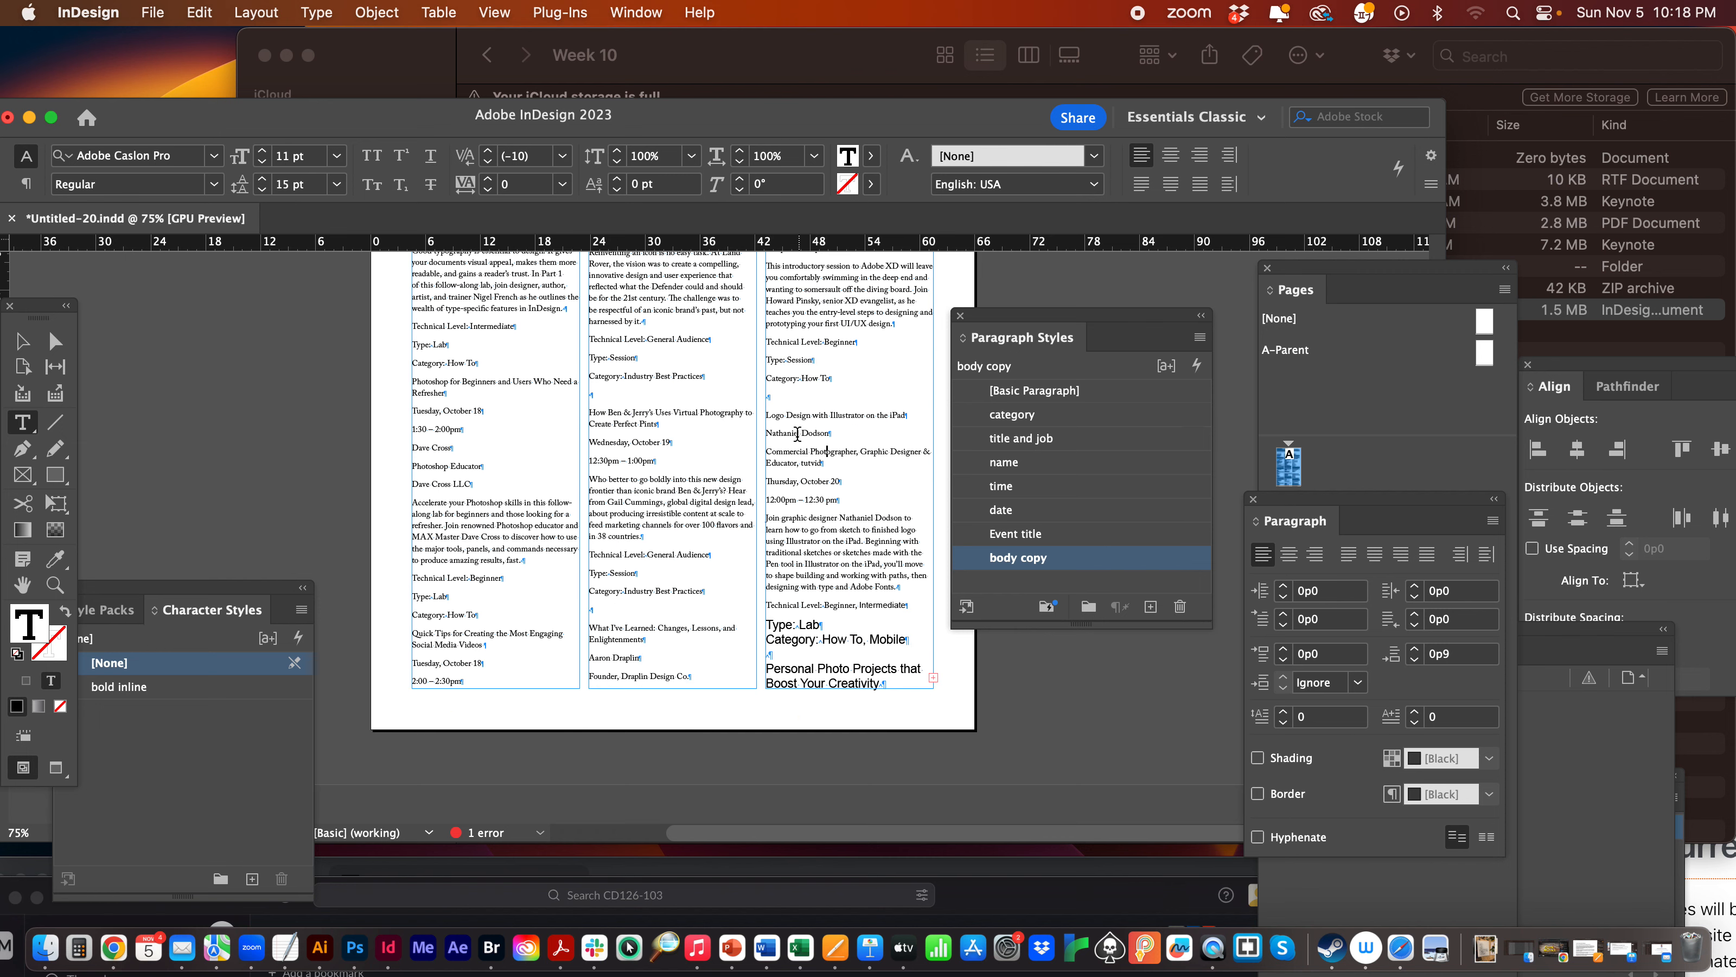
click(795, 396)
key(BackSpace)
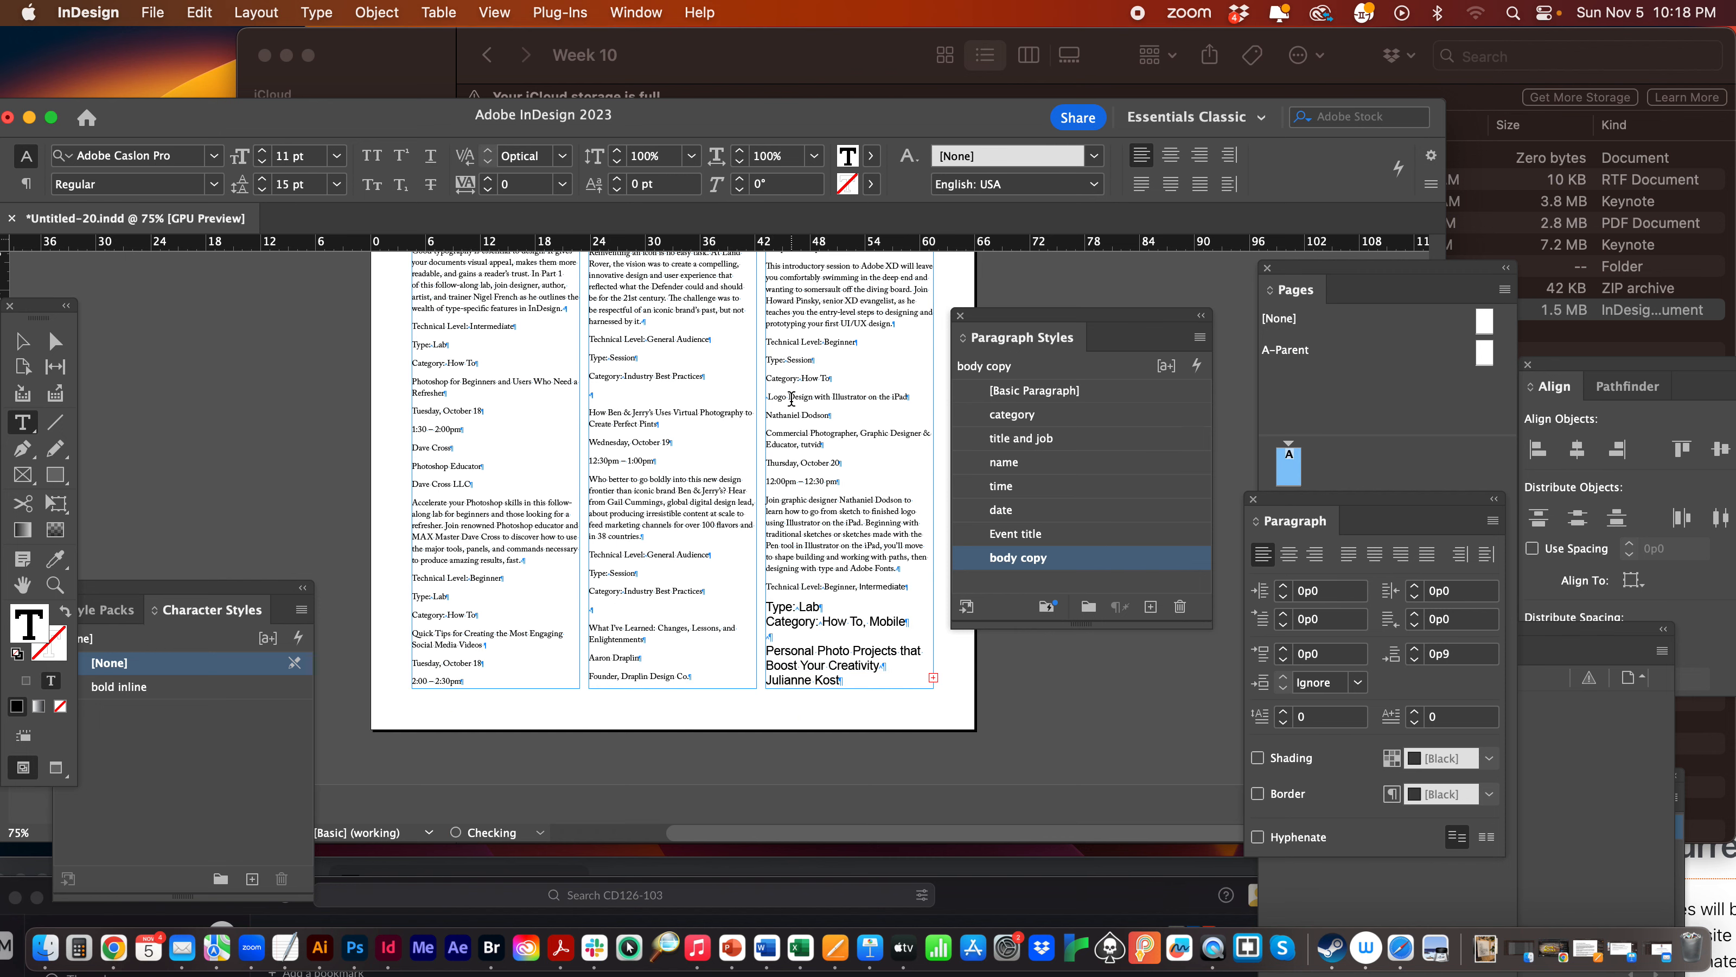
click(768, 397)
key(BackSpace)
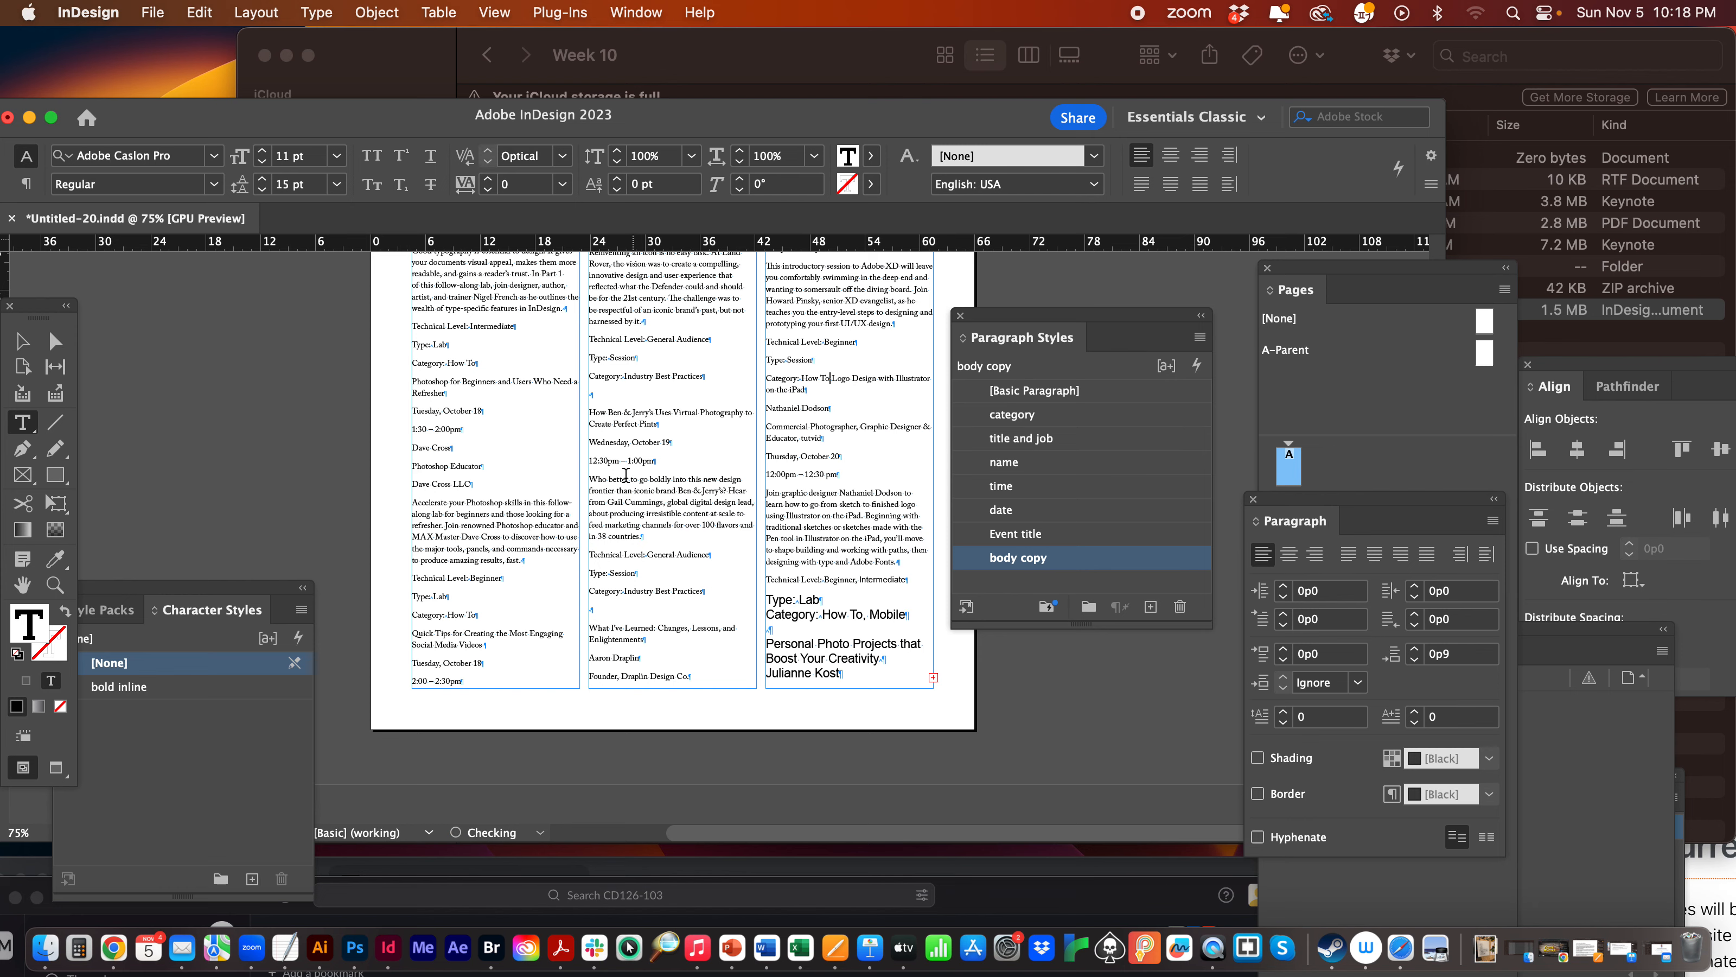
key(Return)
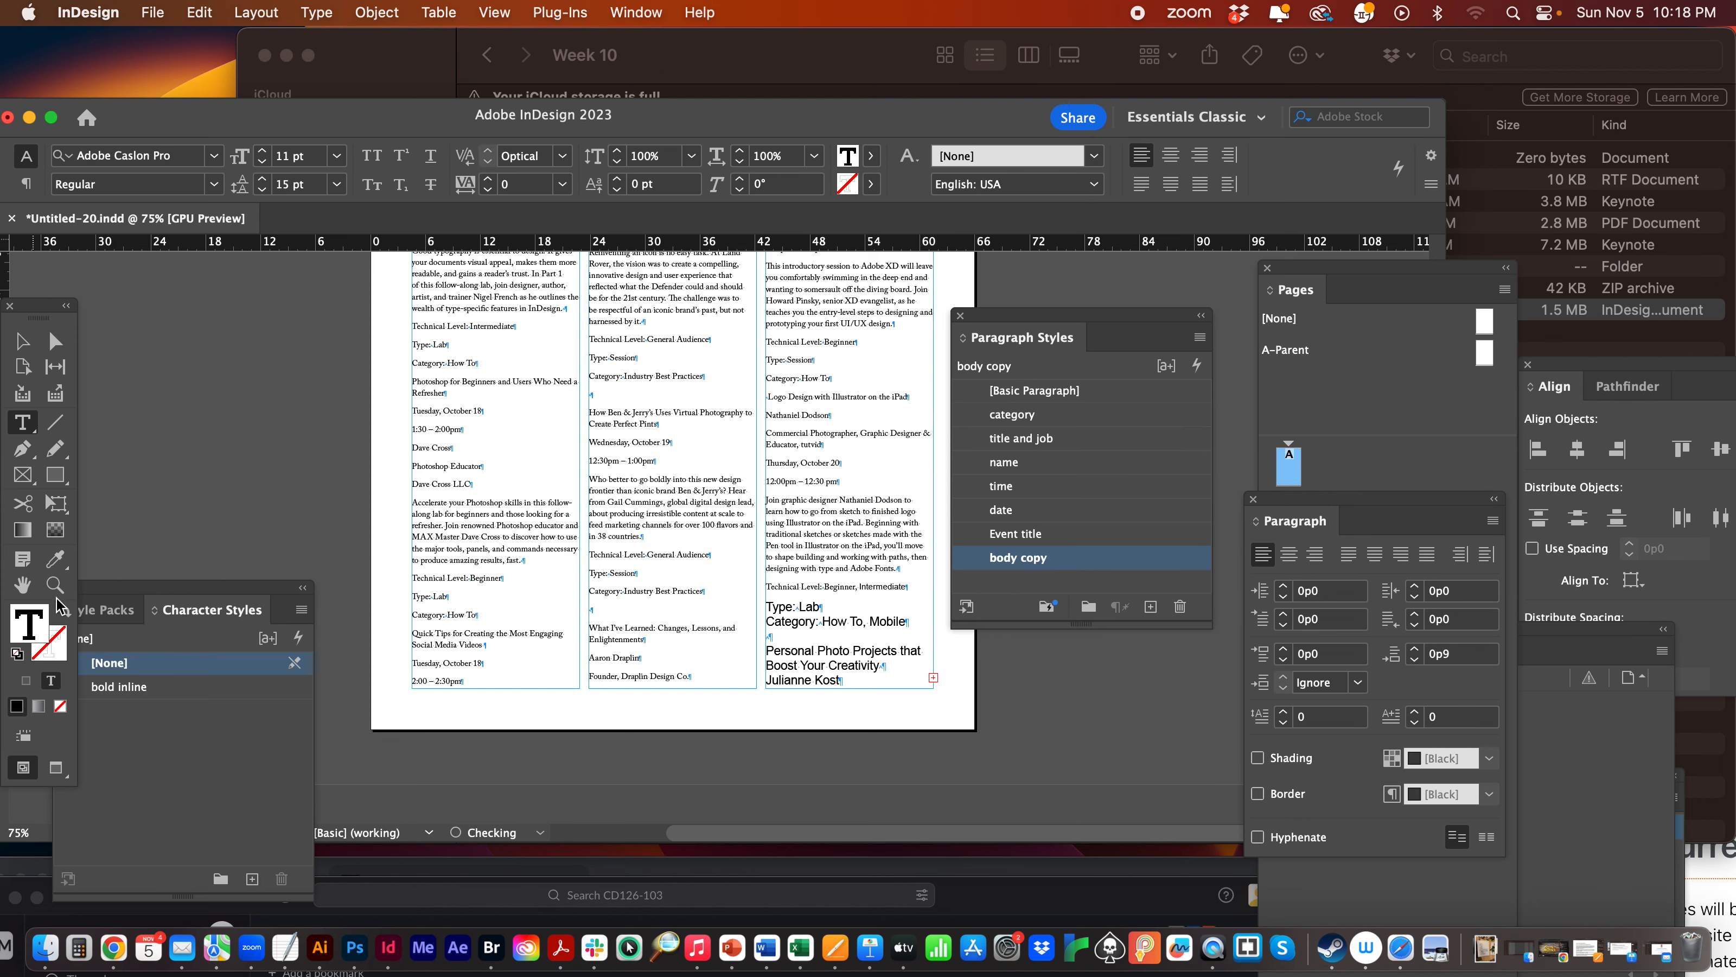
Delete the empty paragraph above the "How Ben & Jerry's Uses Virtual Photography to Create Perfect Pints" title in the second column.
click(56, 585)
click(712, 423)
click(636, 486)
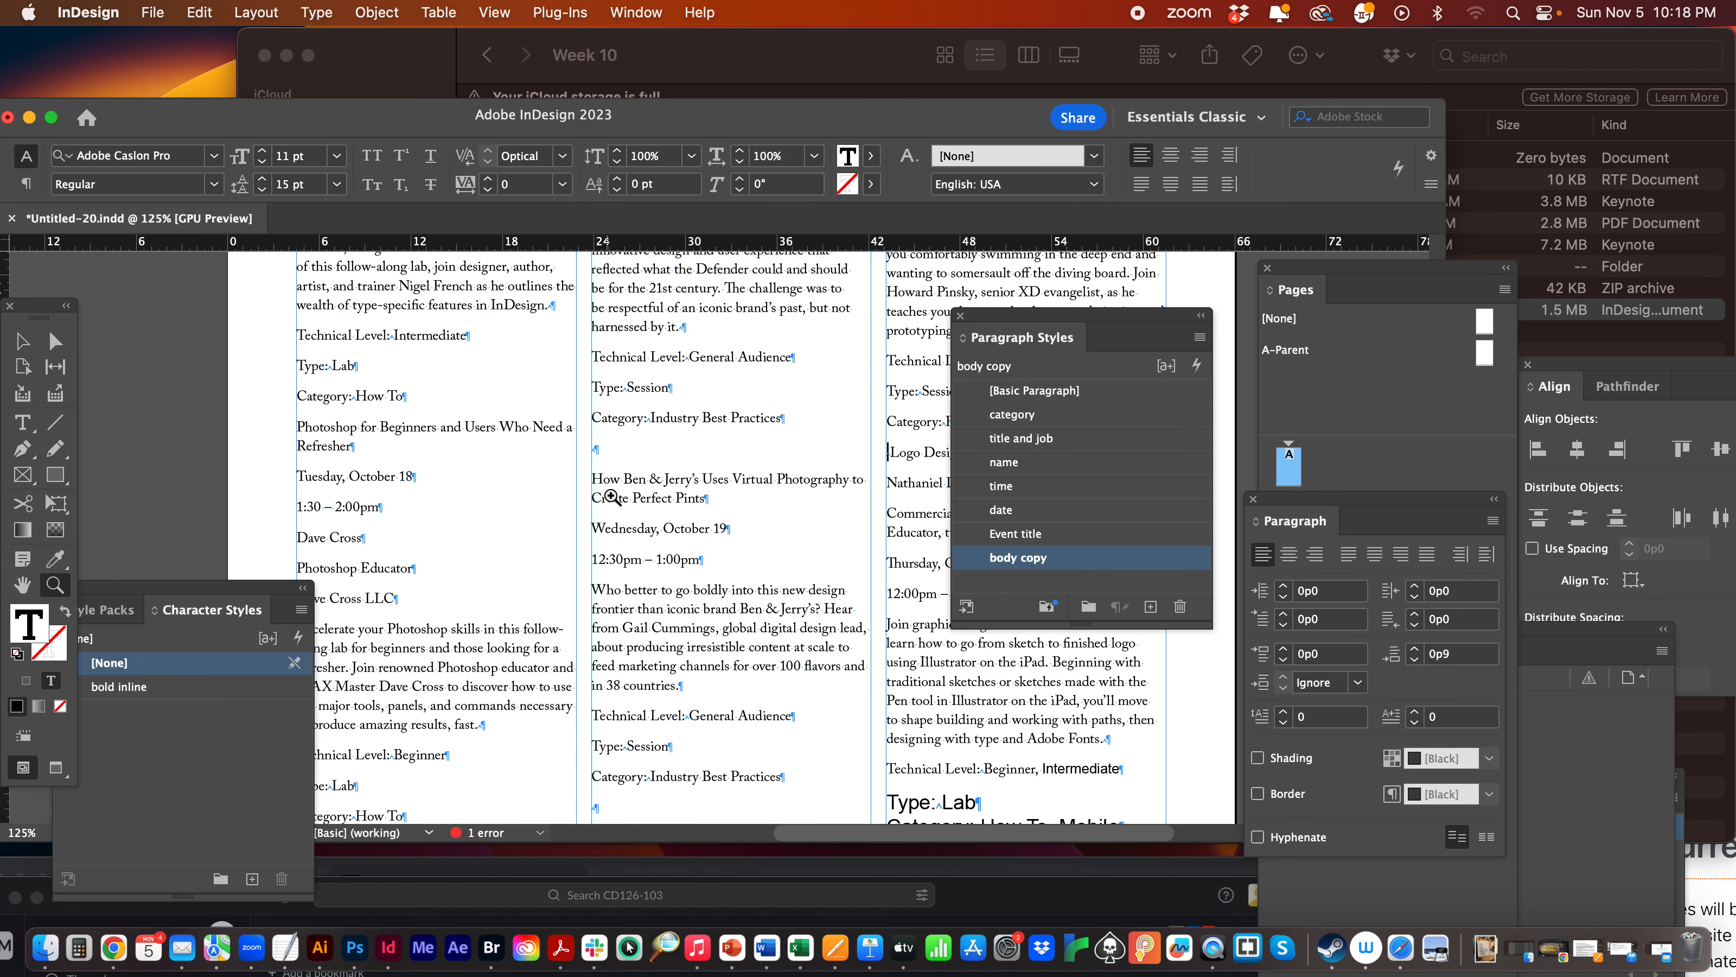
click(616, 499)
click(689, 492)
click(23, 422)
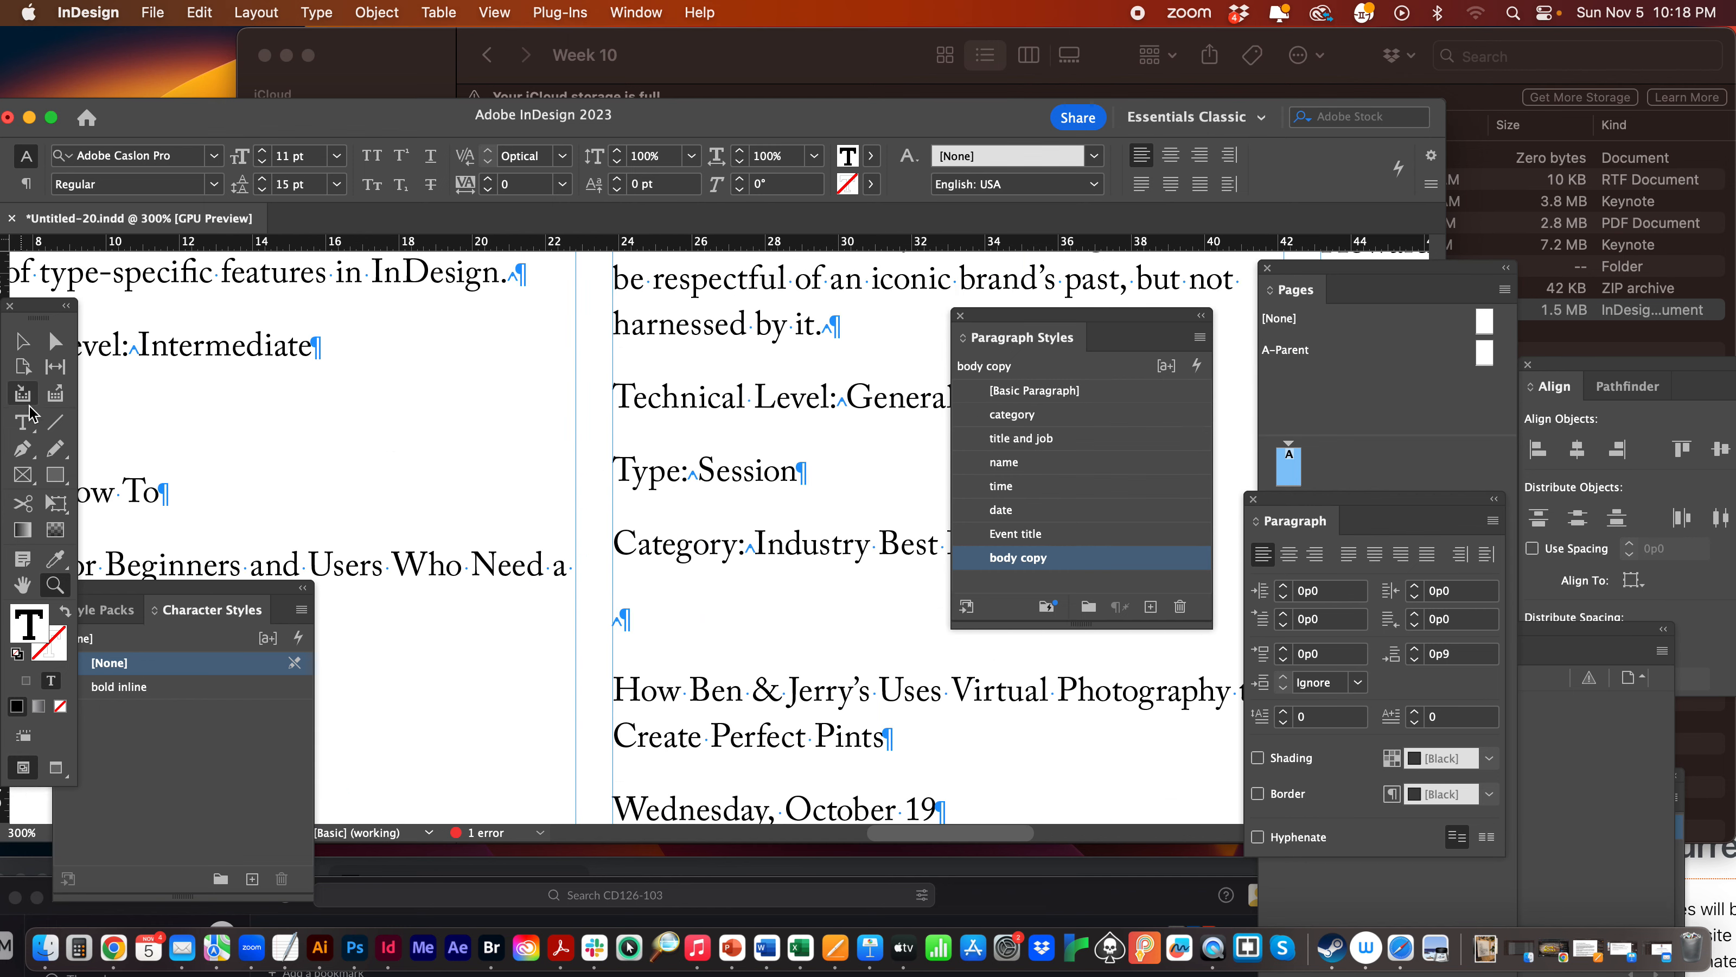
click(615, 614)
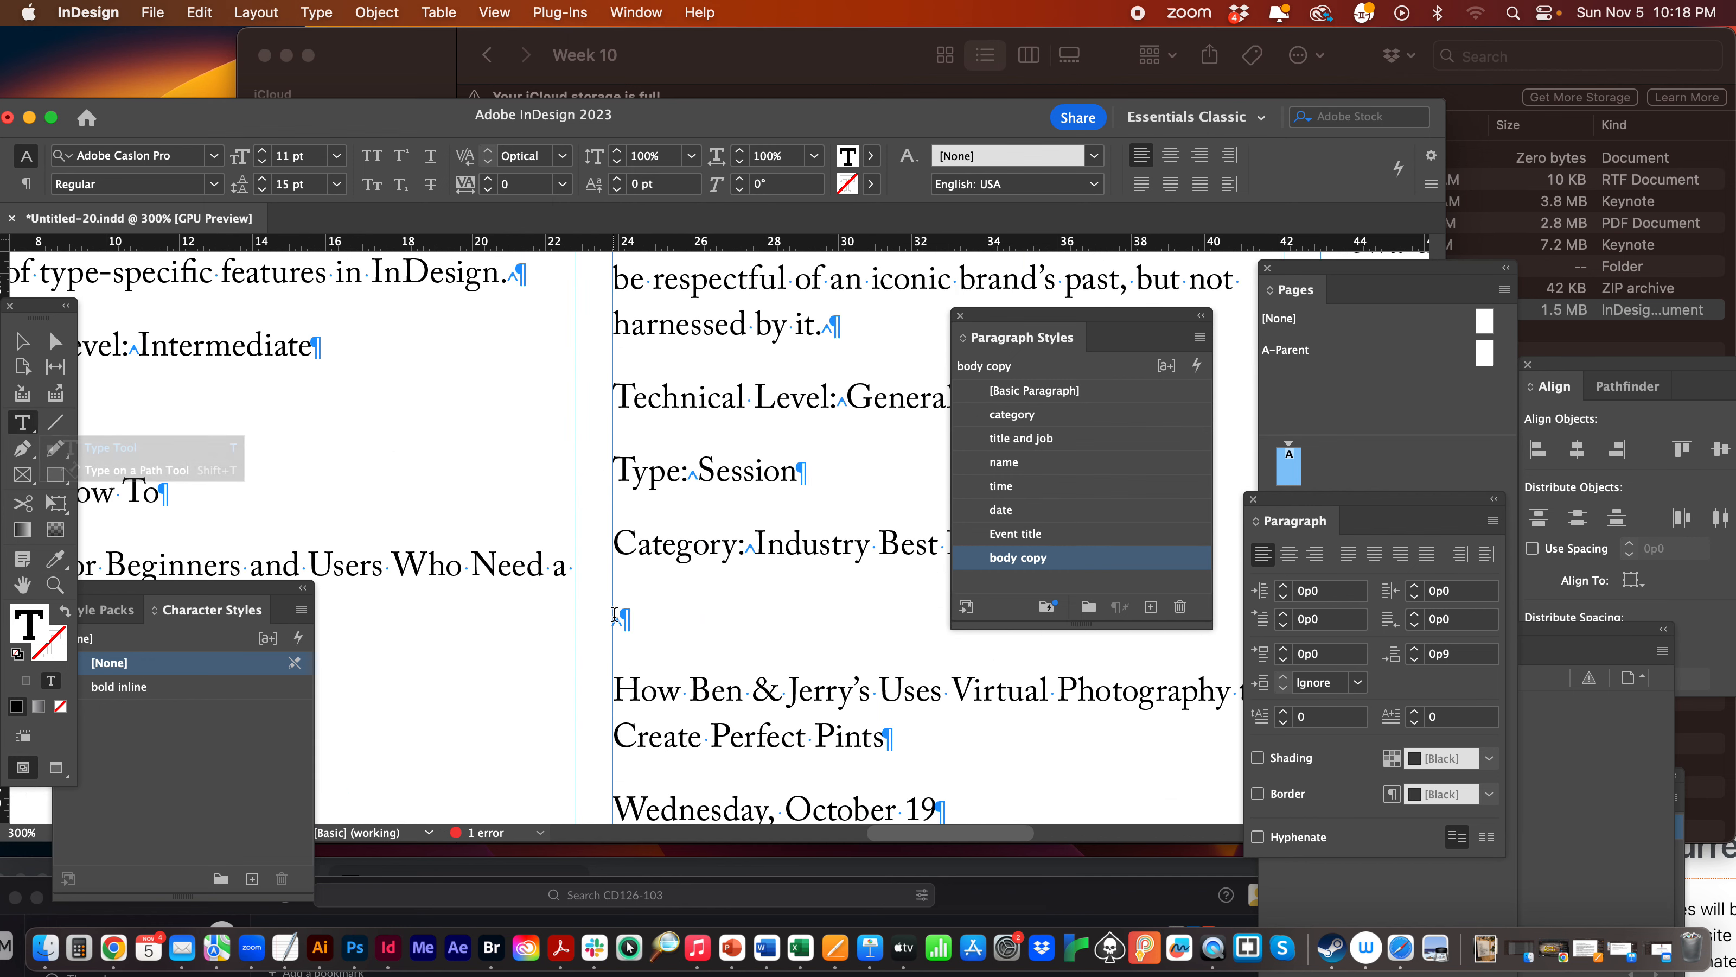
drag(615, 614, 769, 620)
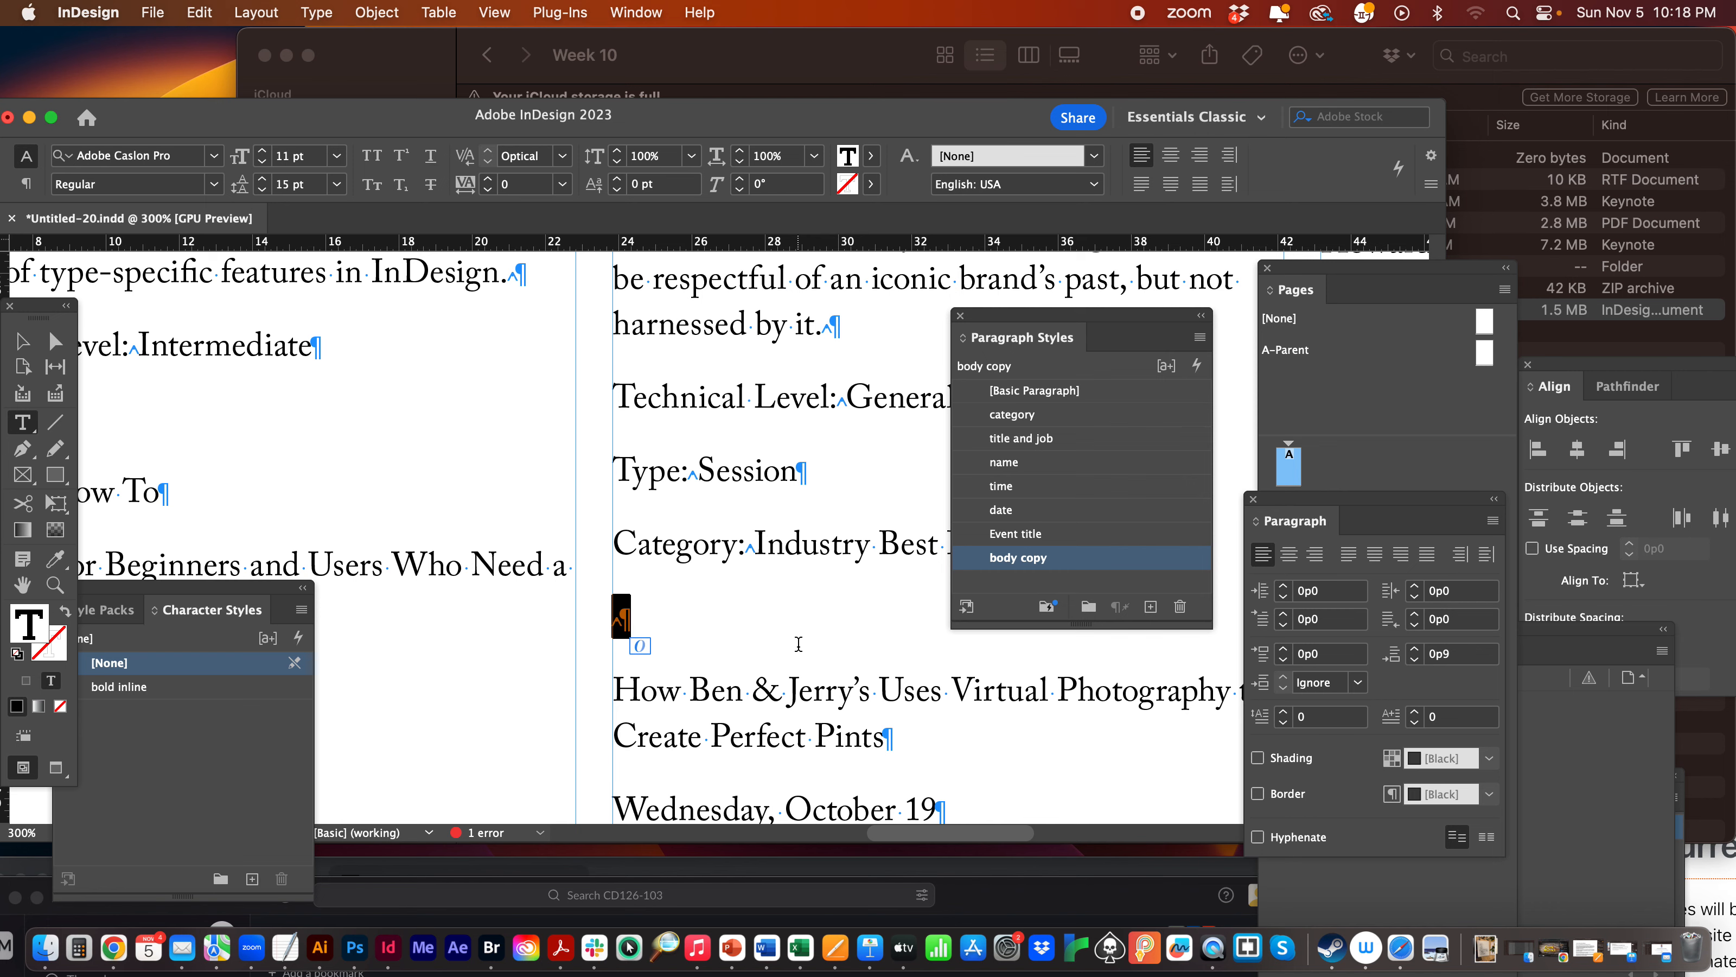
key(BackSpace)
Delete the empty paragraph above the "What I've Learned: Changes, Lessons, and Enlightenments" title.
click(23, 584)
scroll(769, 688, down, 10)
scroll(769, 687, down, 8)
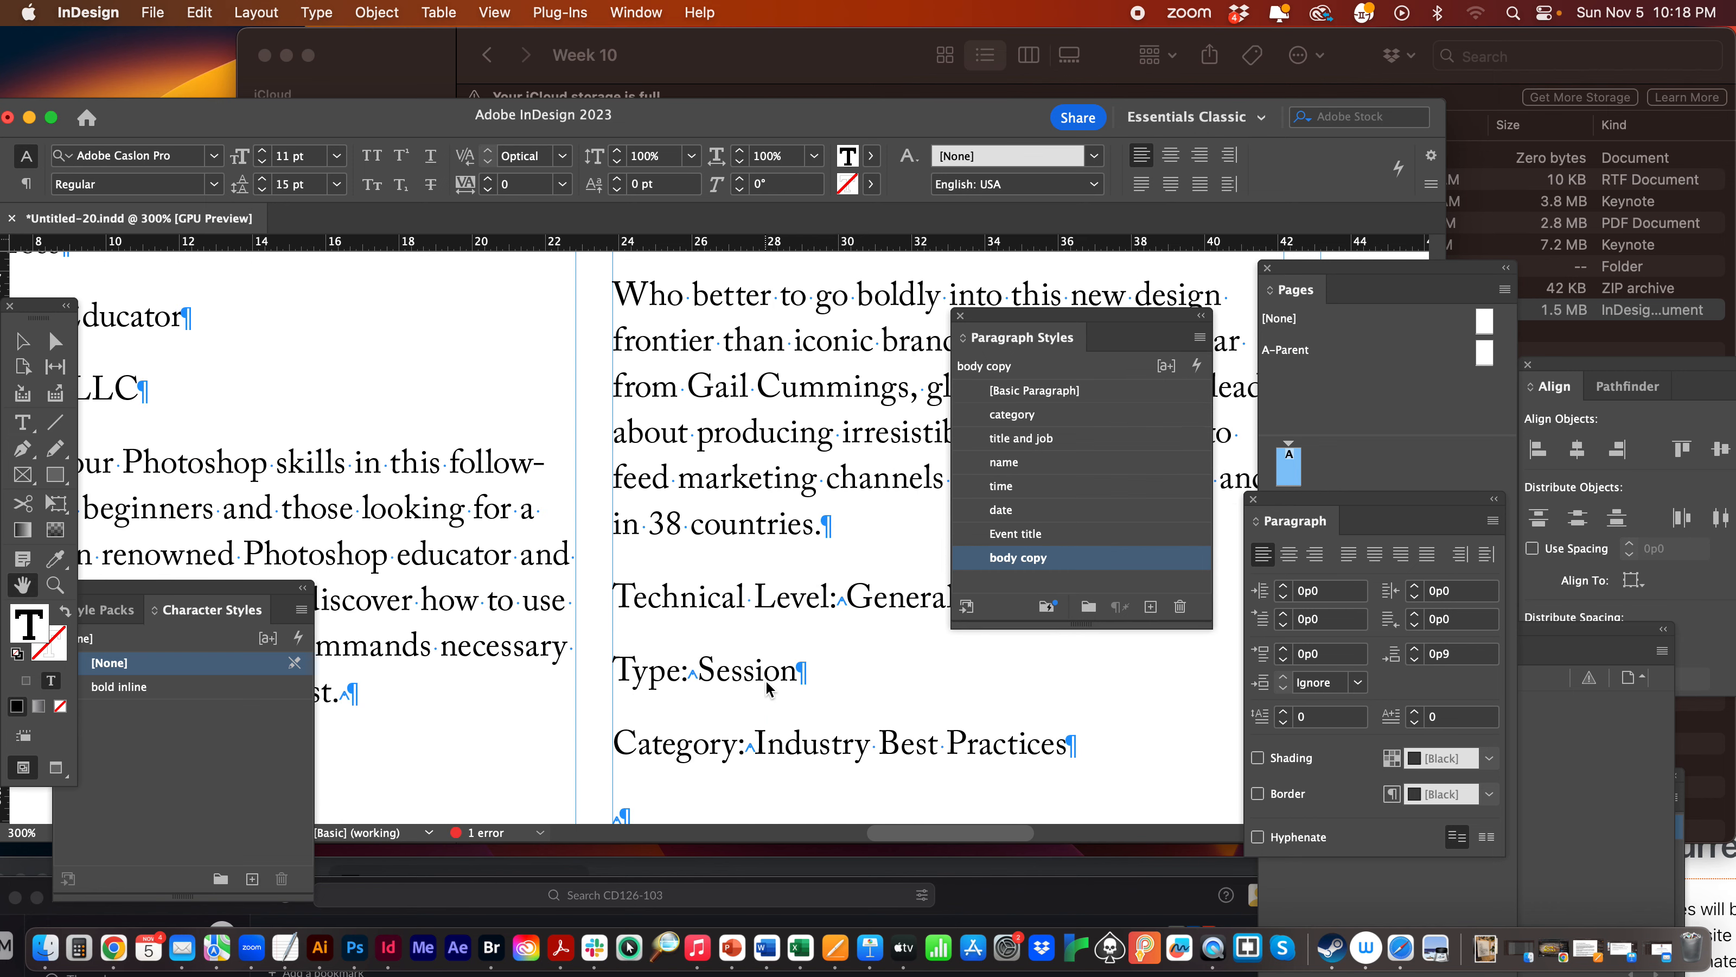
click(30, 430)
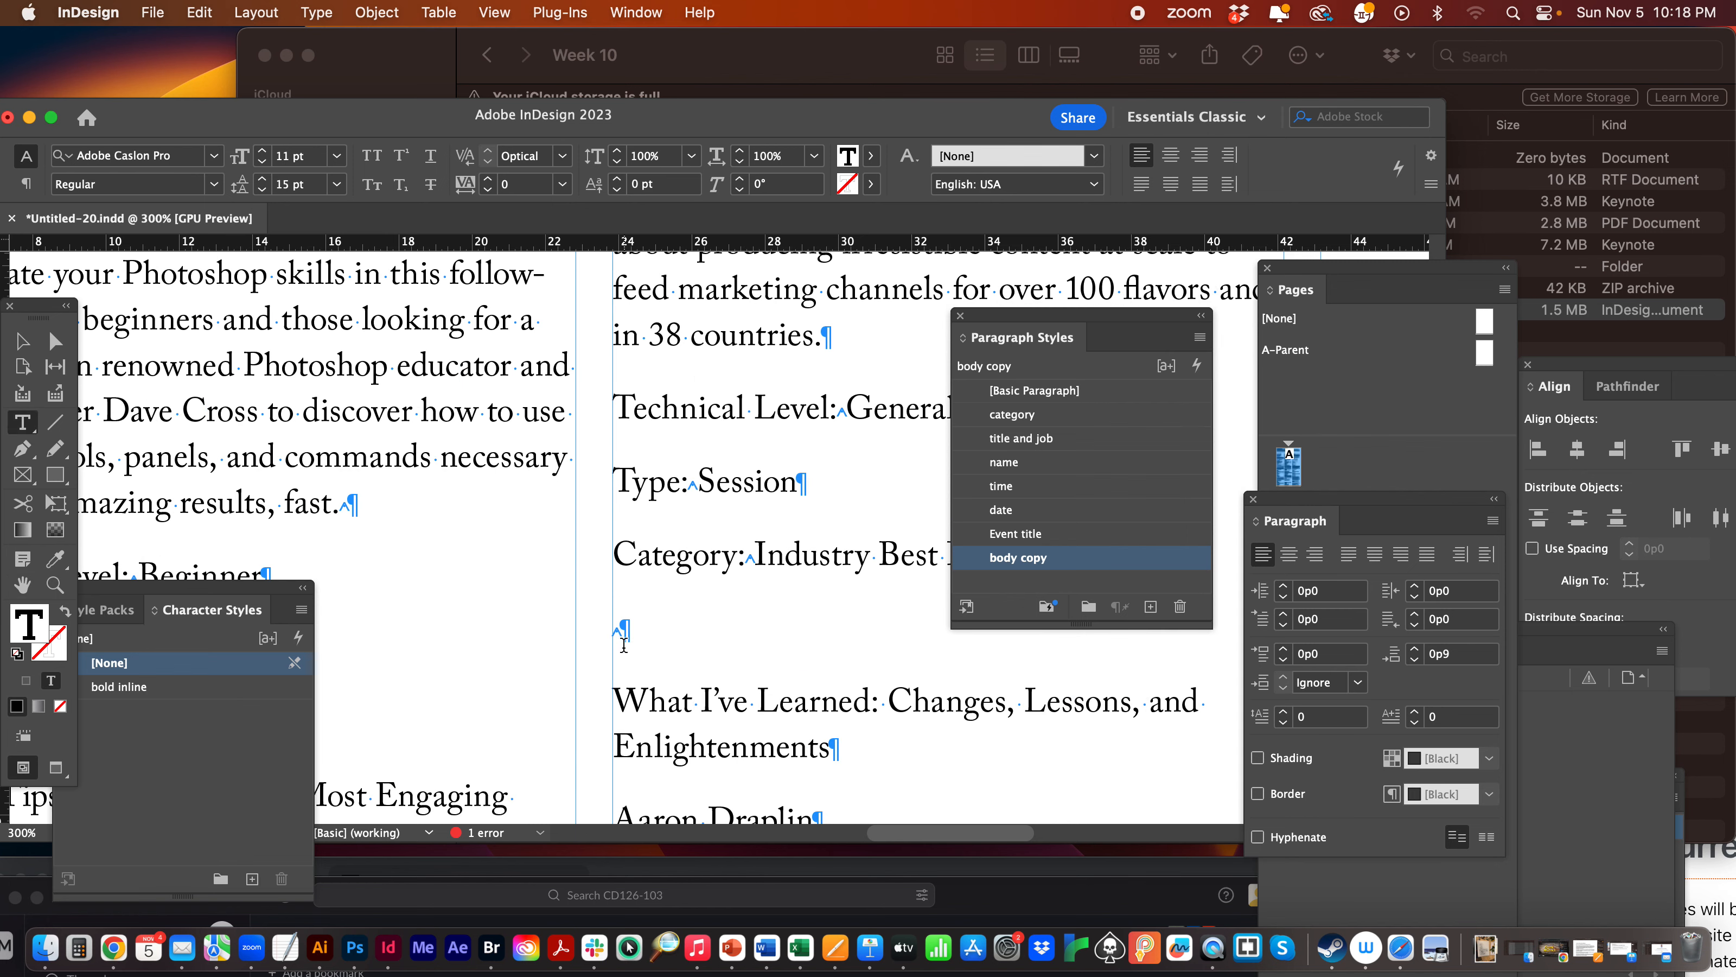
triple_click(612, 629)
key(BackSpace)
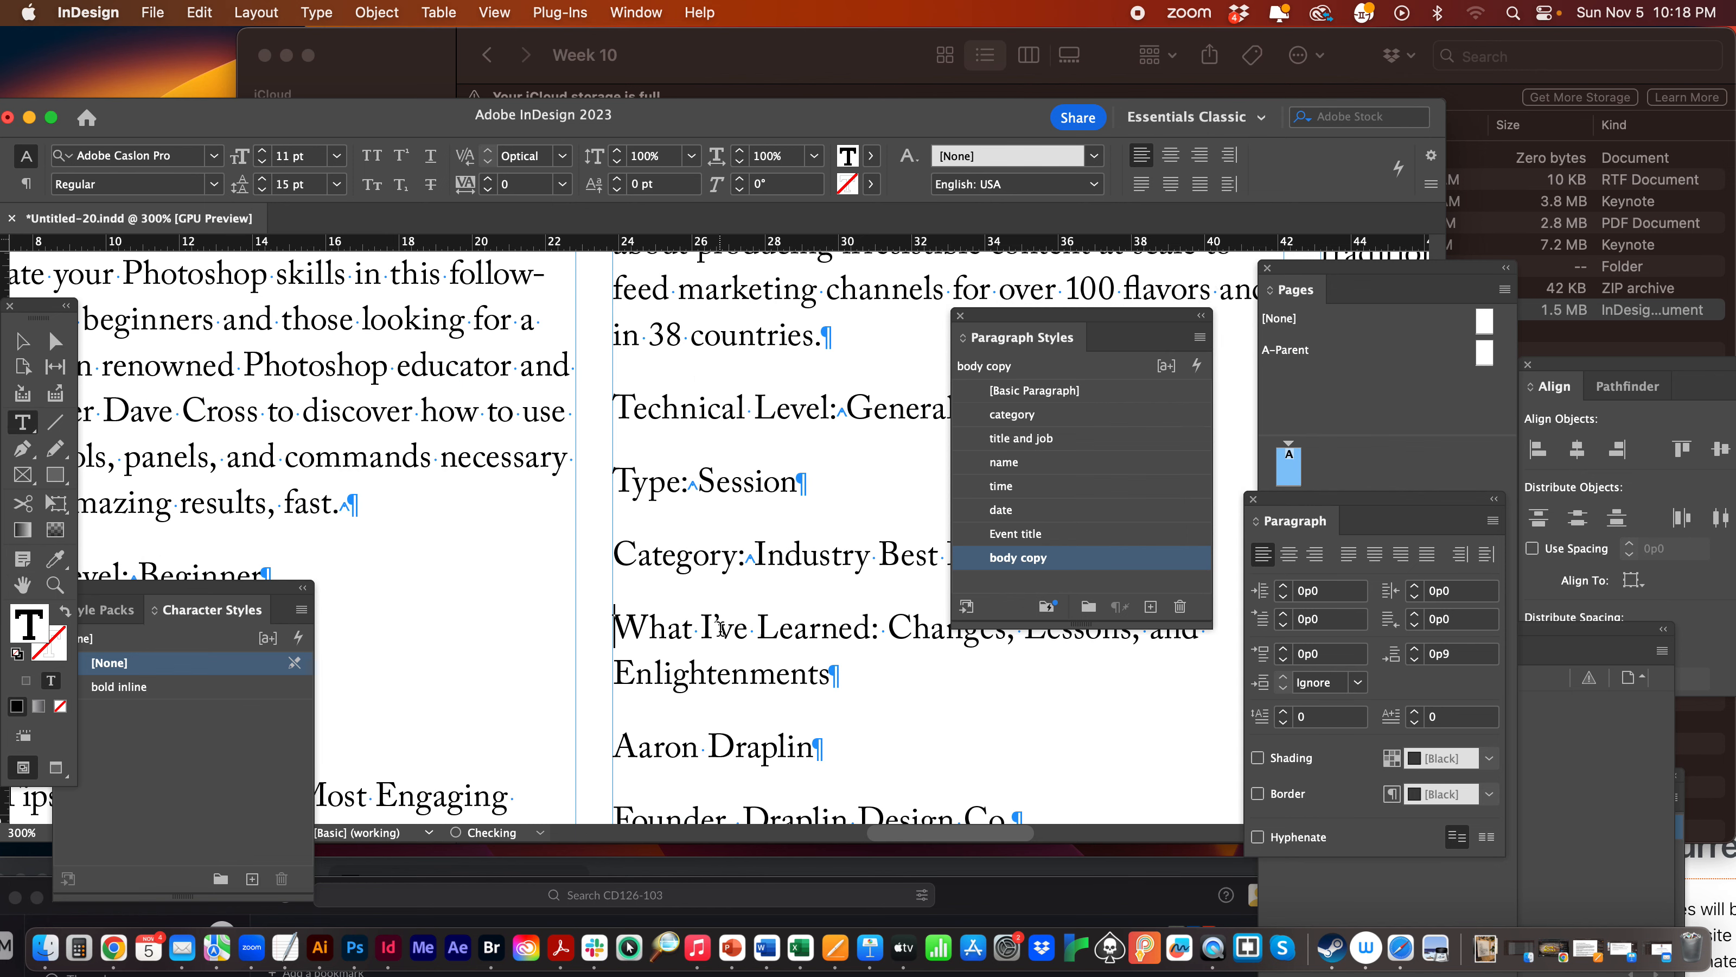
Apply the "date" paragraph style to the "Tuesday, October 18" line under the "InDesign Type and Layout" session title.
scroll(716, 684, down, 10)
key(super+minus)
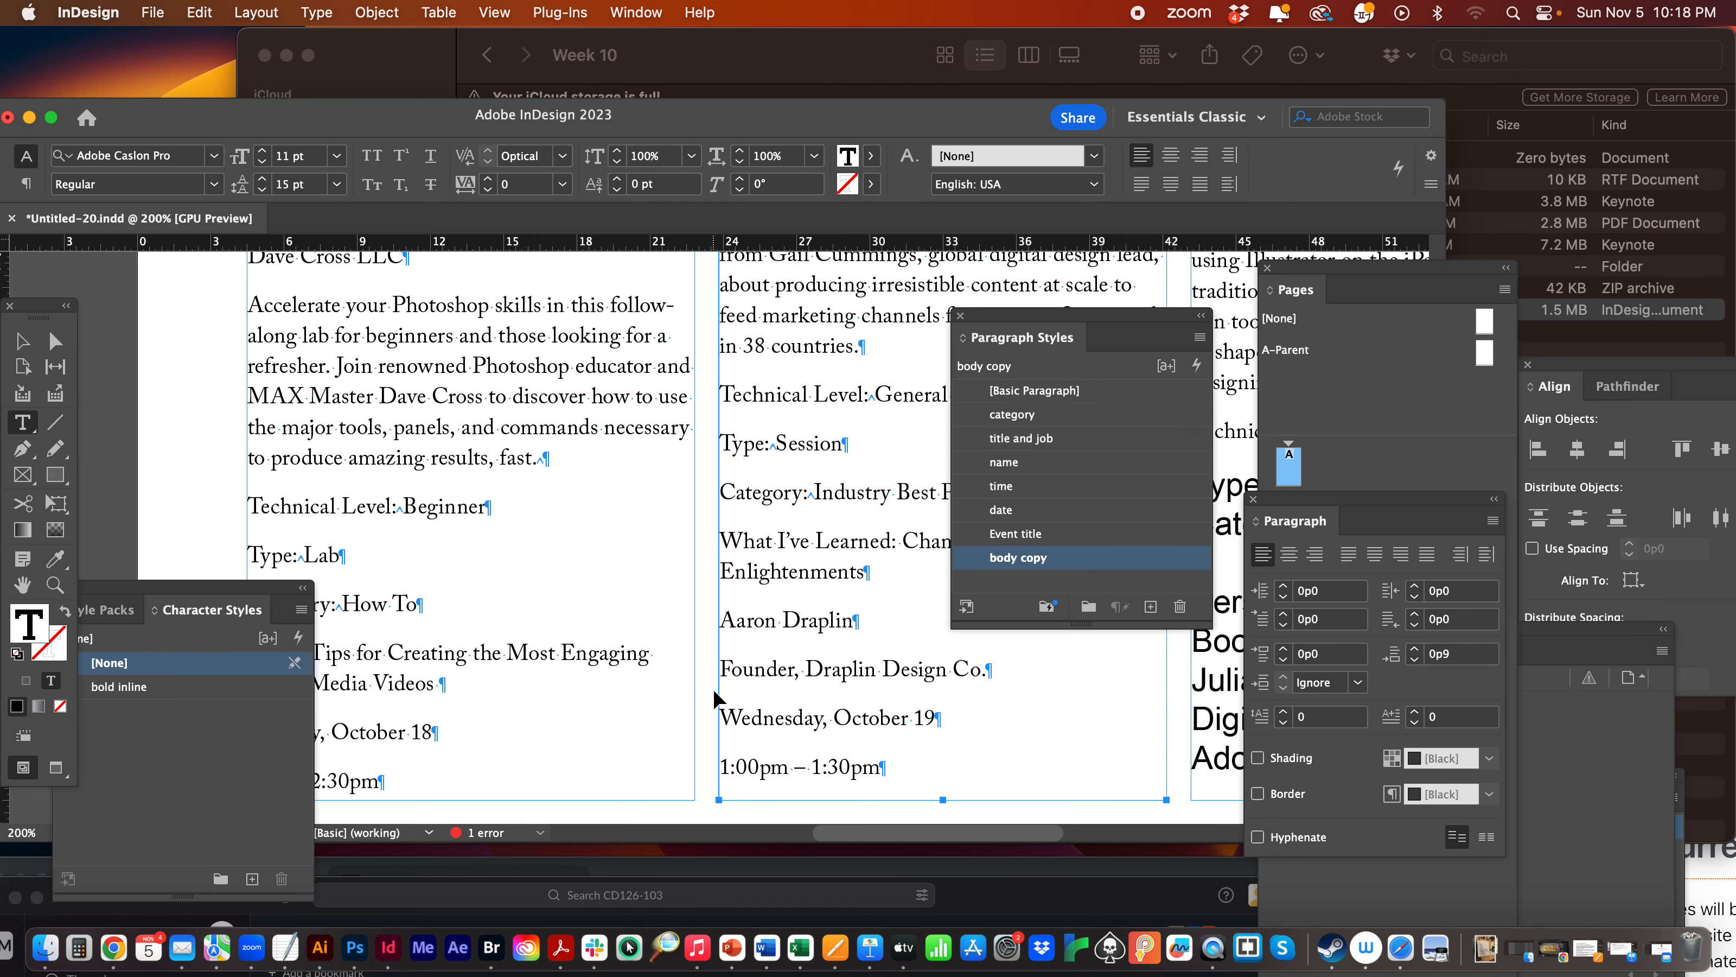
key(super+minus)
key(super+minus)
key(super+minus)
key(super+minus)
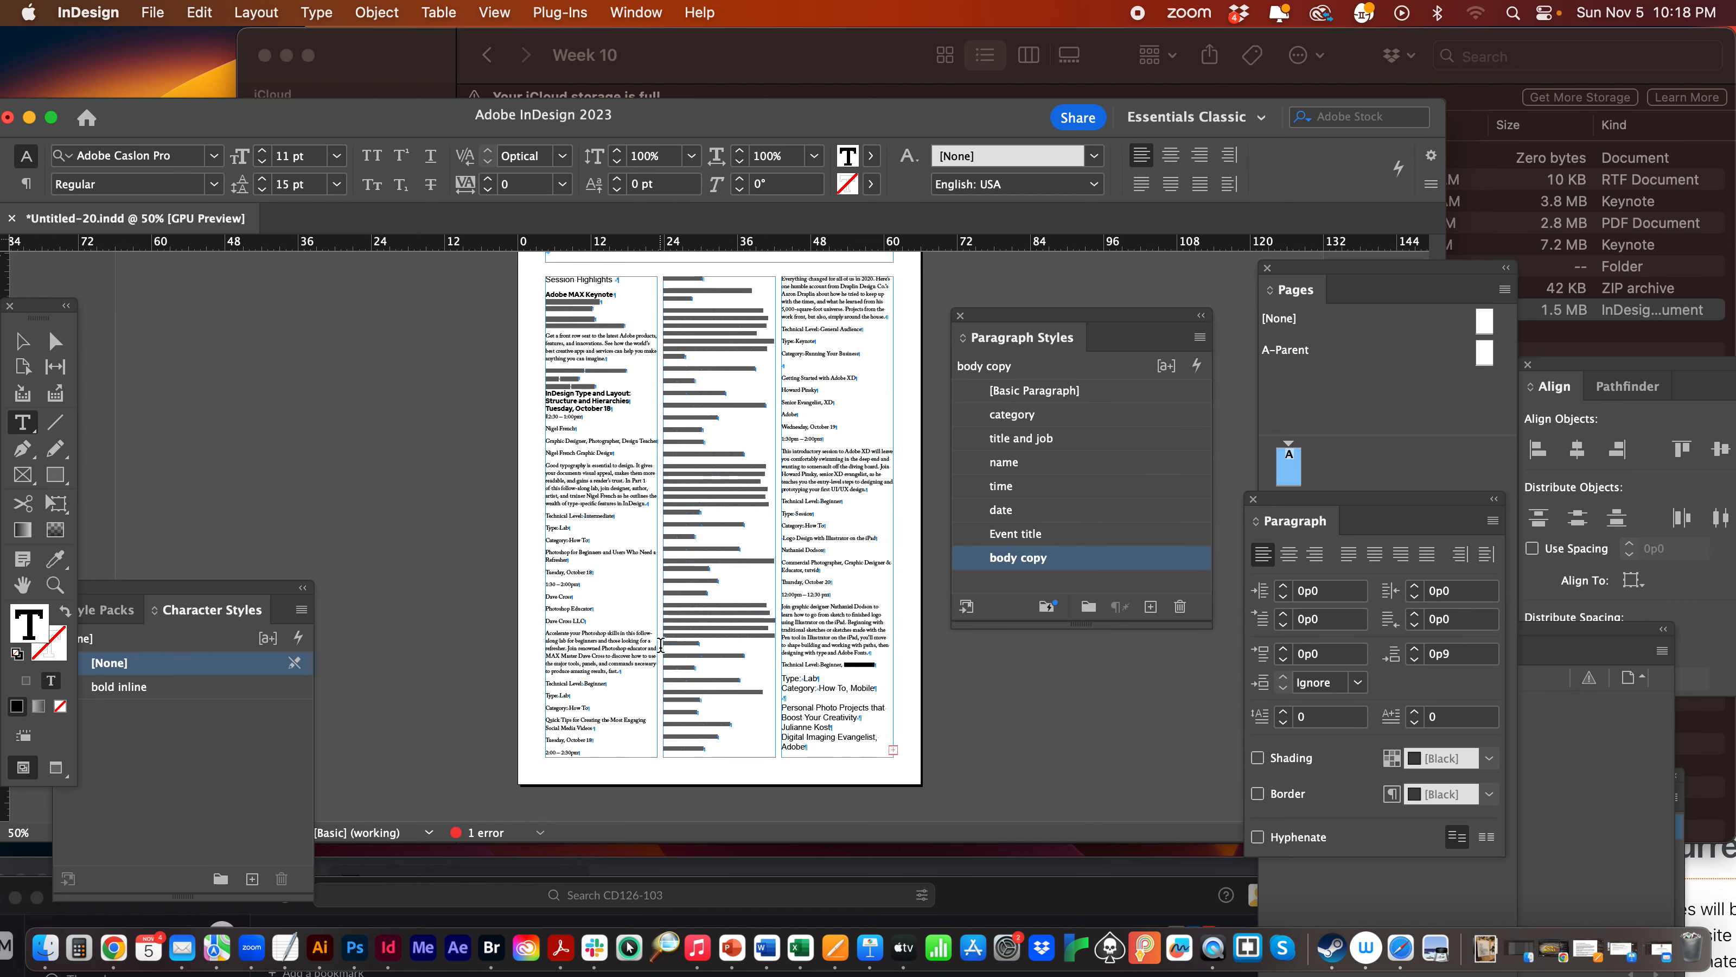
click(54, 585)
click(656, 540)
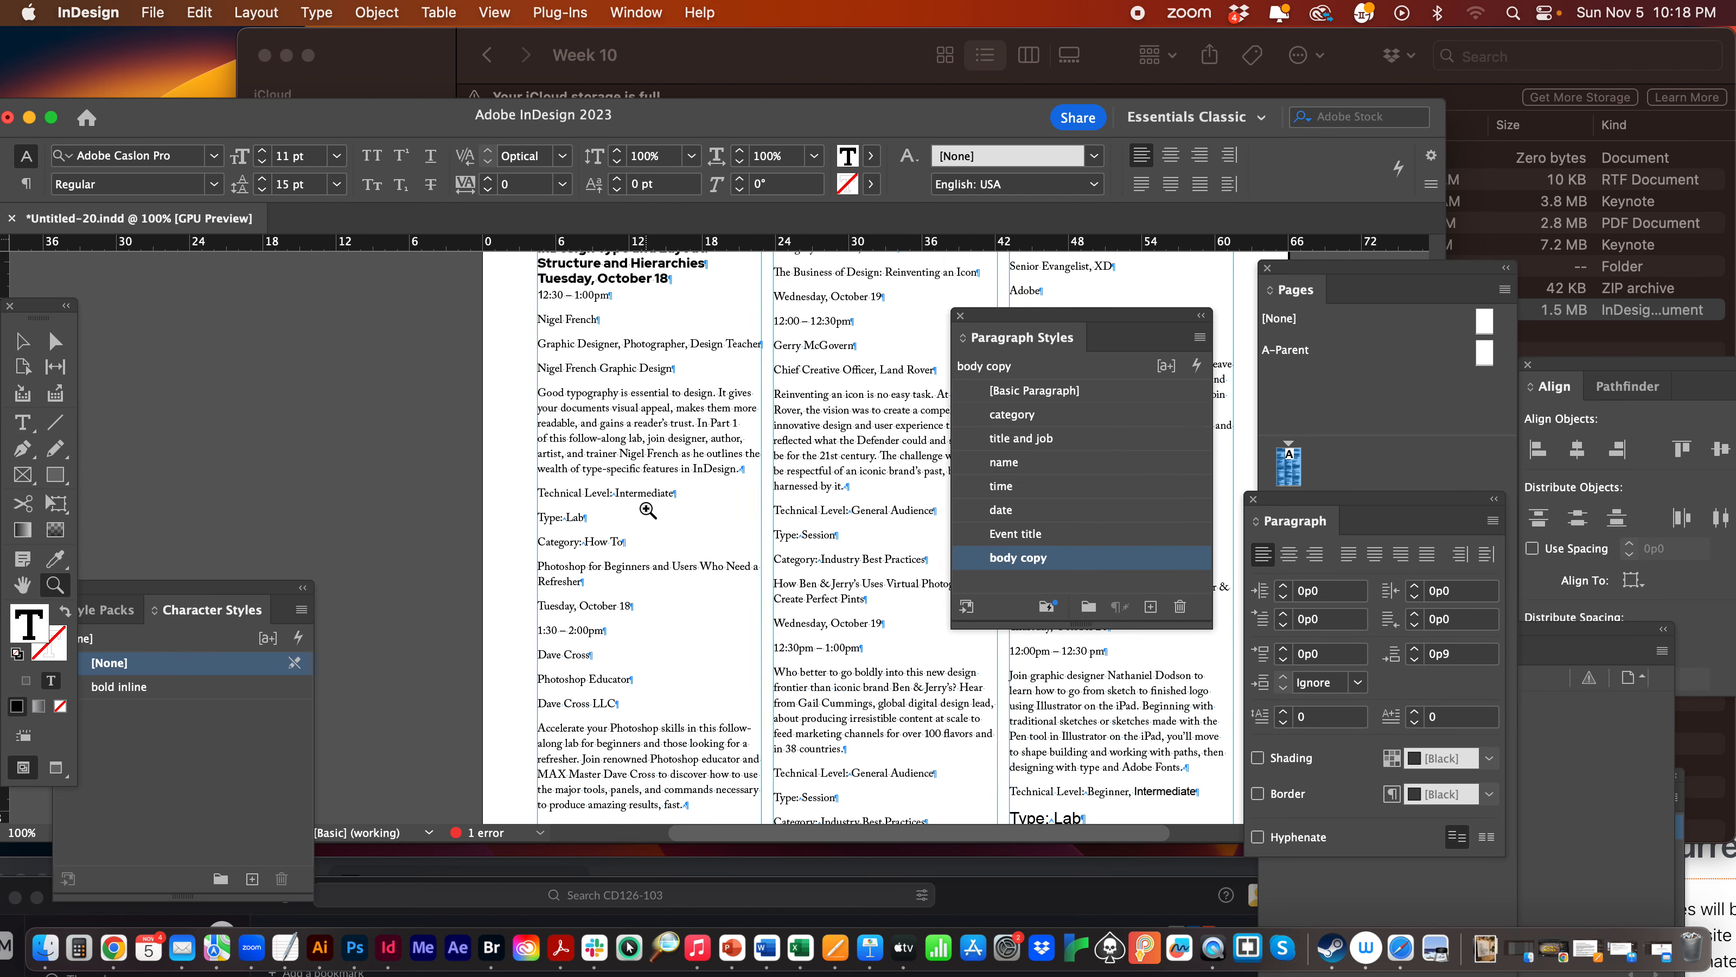
click(687, 514)
key(t)
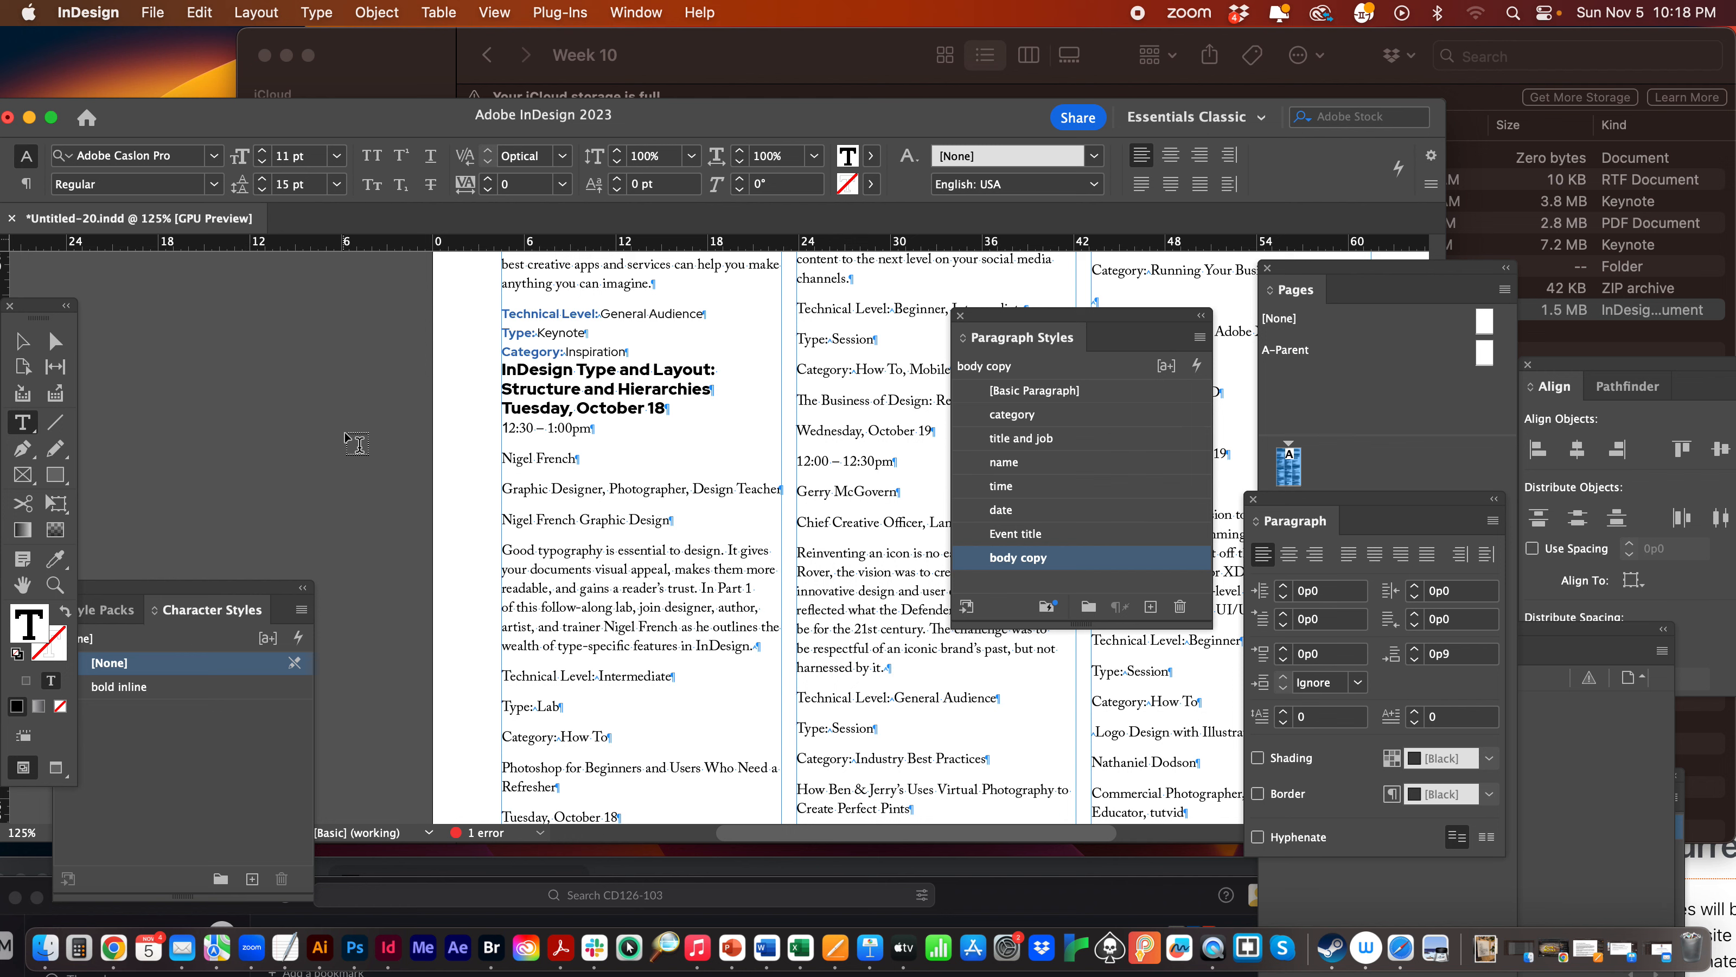
click(615, 408)
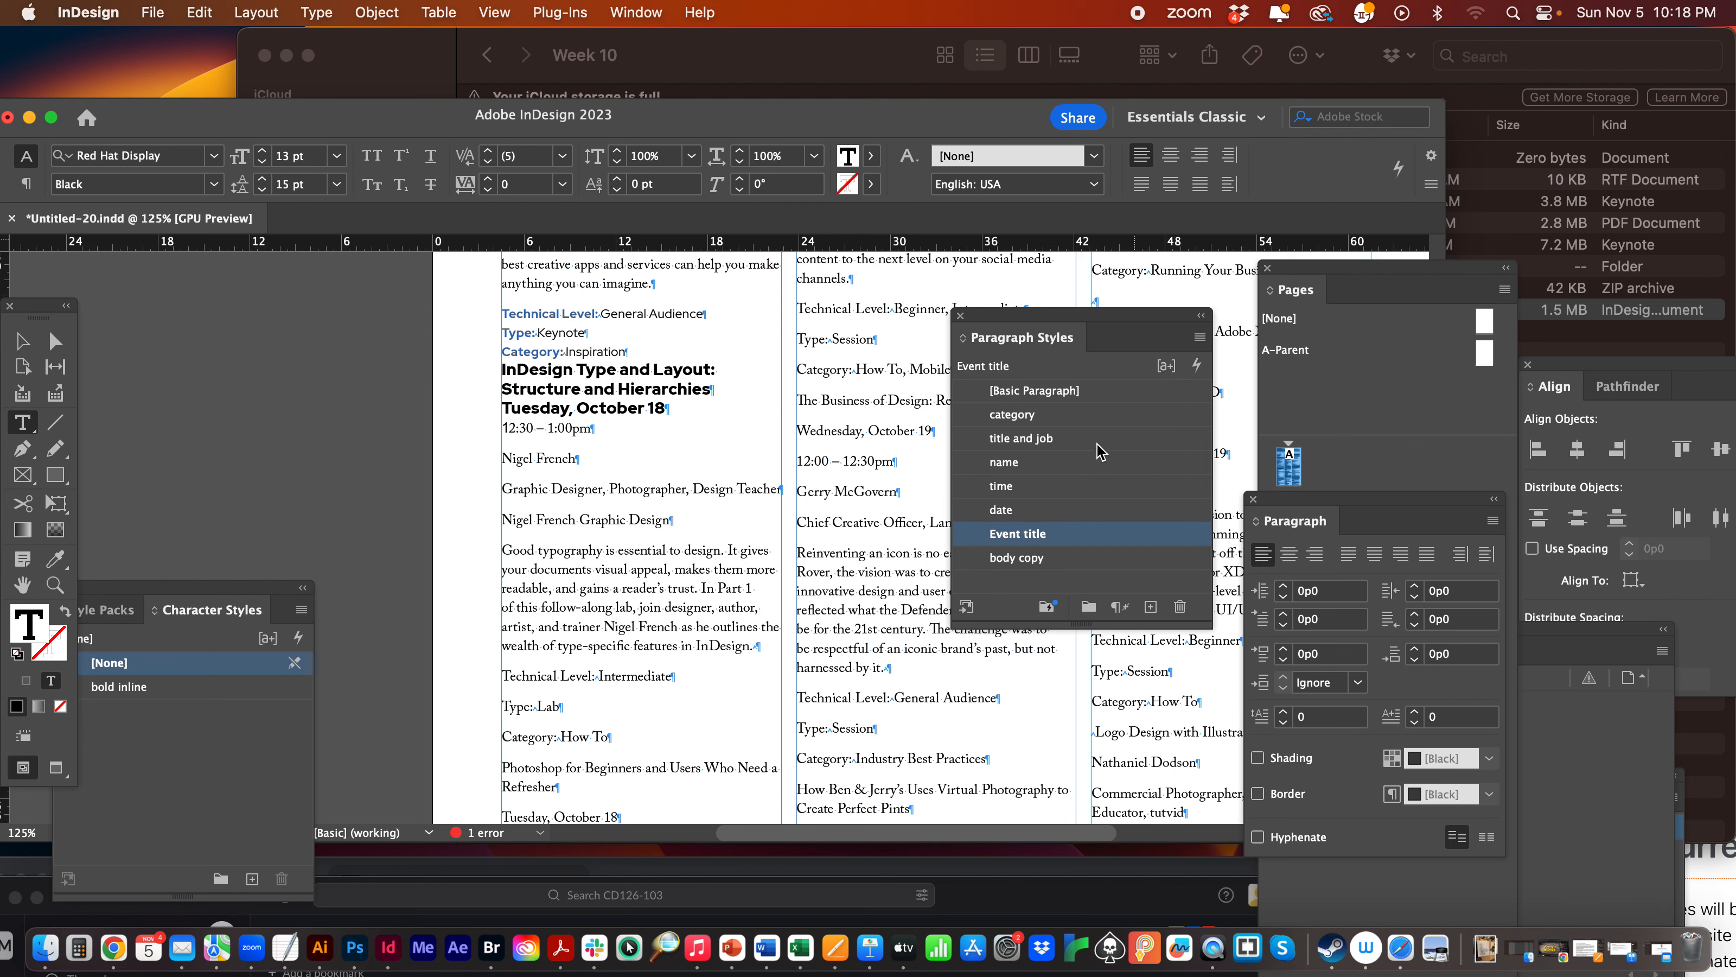
click(1013, 509)
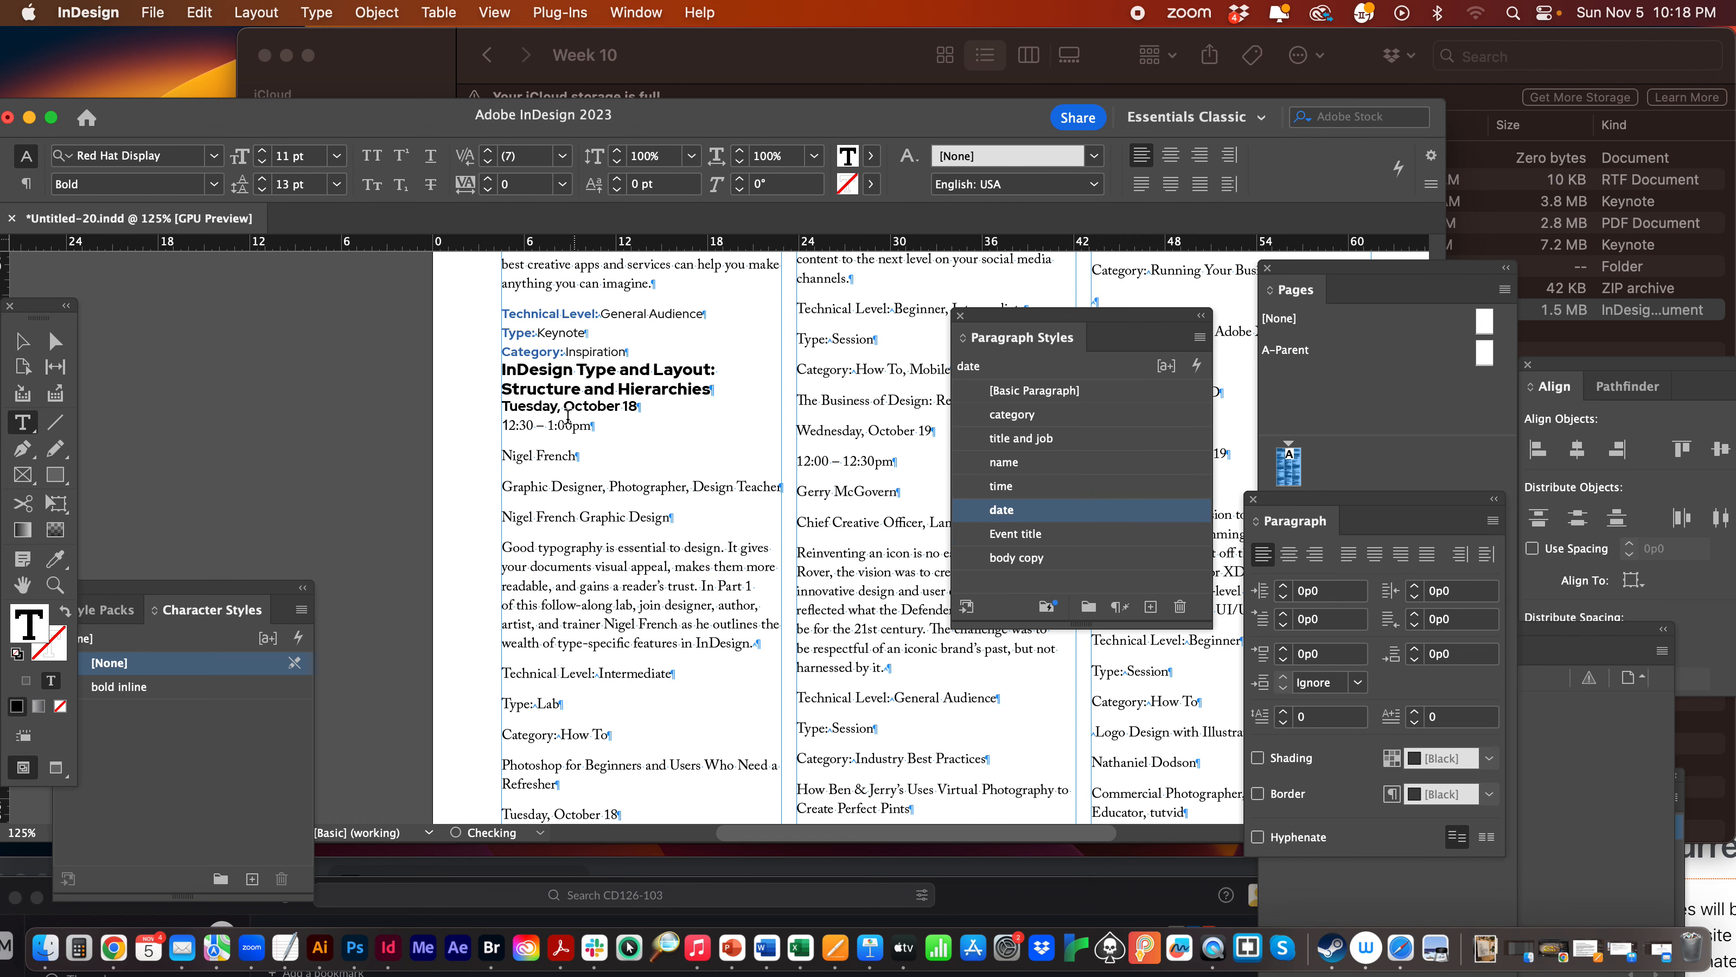
Apply the "time" style to the "12:30 – 1:00pm" line and the "name" style to the speaker's line below it.
click(569, 425)
click(1002, 485)
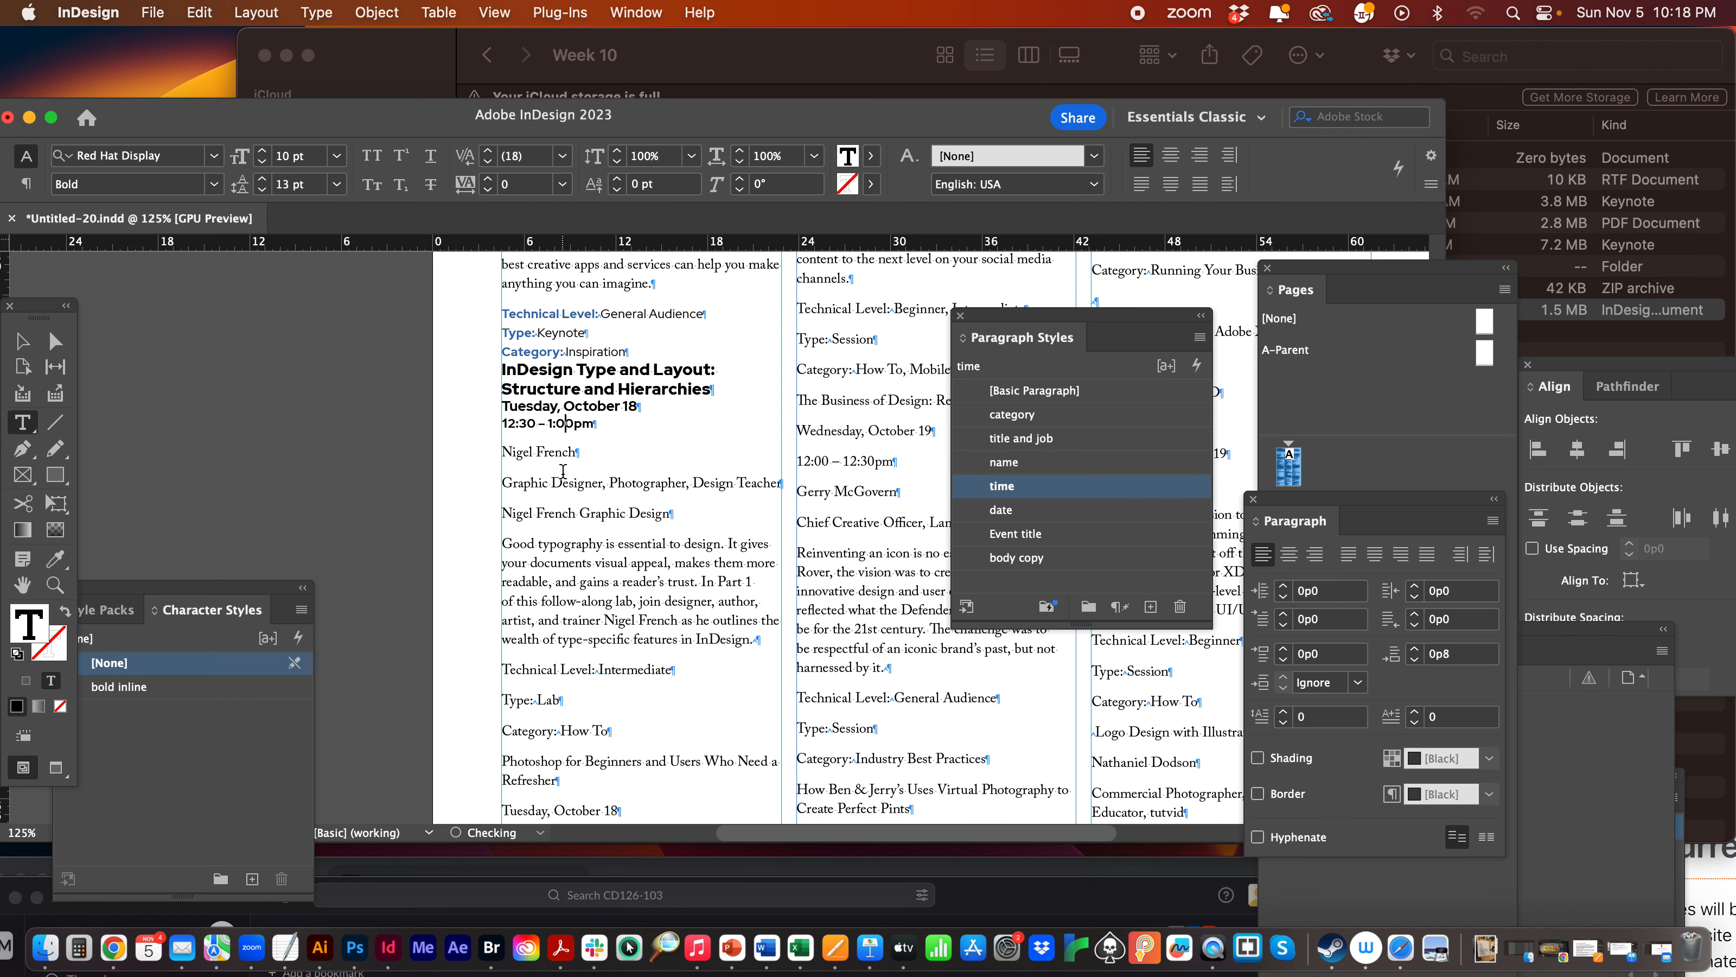
click(553, 449)
click(1005, 462)
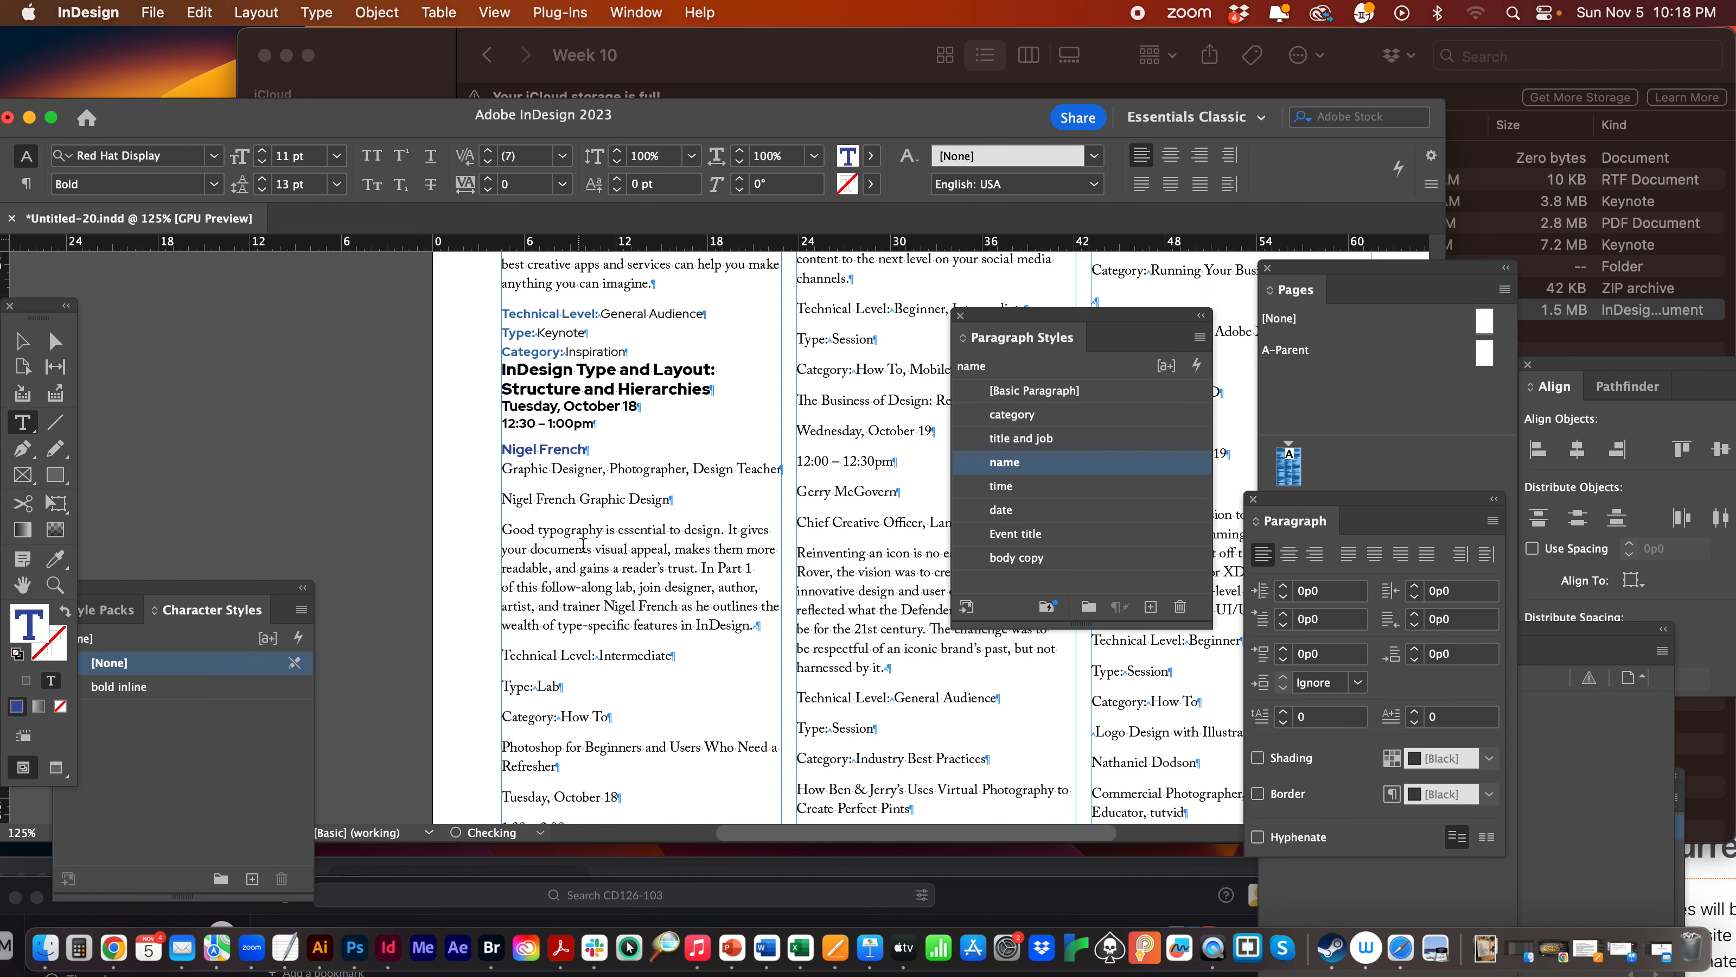
Apply the "title and job" paragraph style to the two job and company lines beneath the second session's speaker.
click(746, 470)
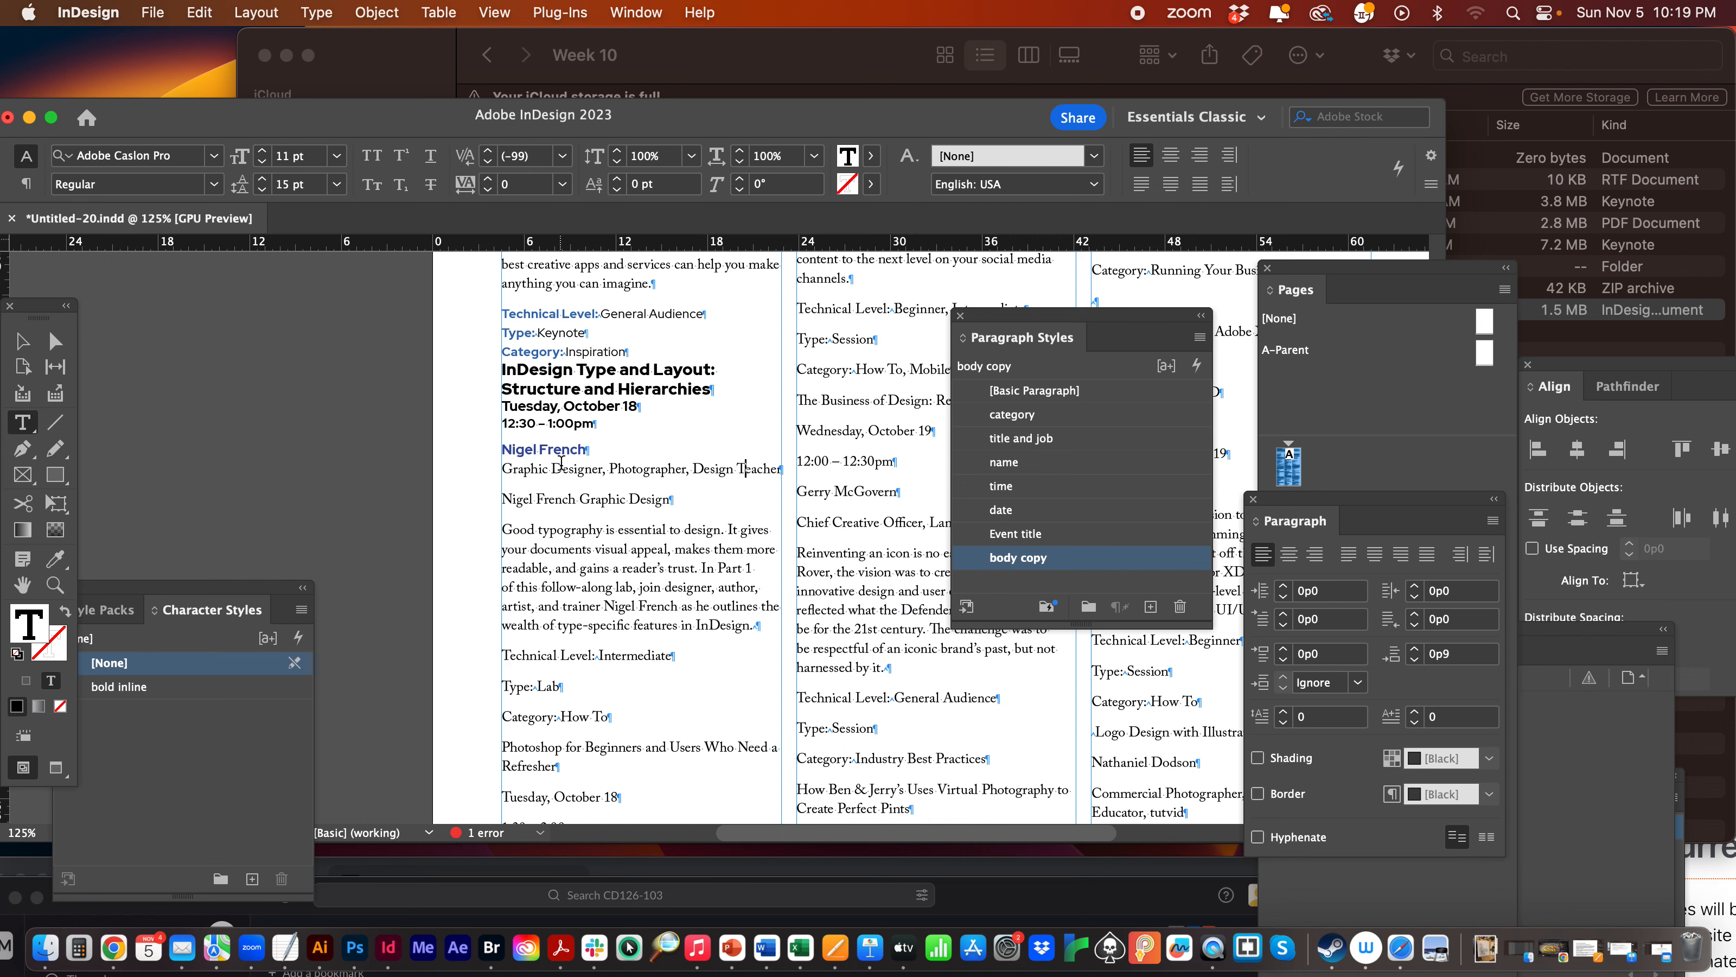
drag(562, 470, 602, 499)
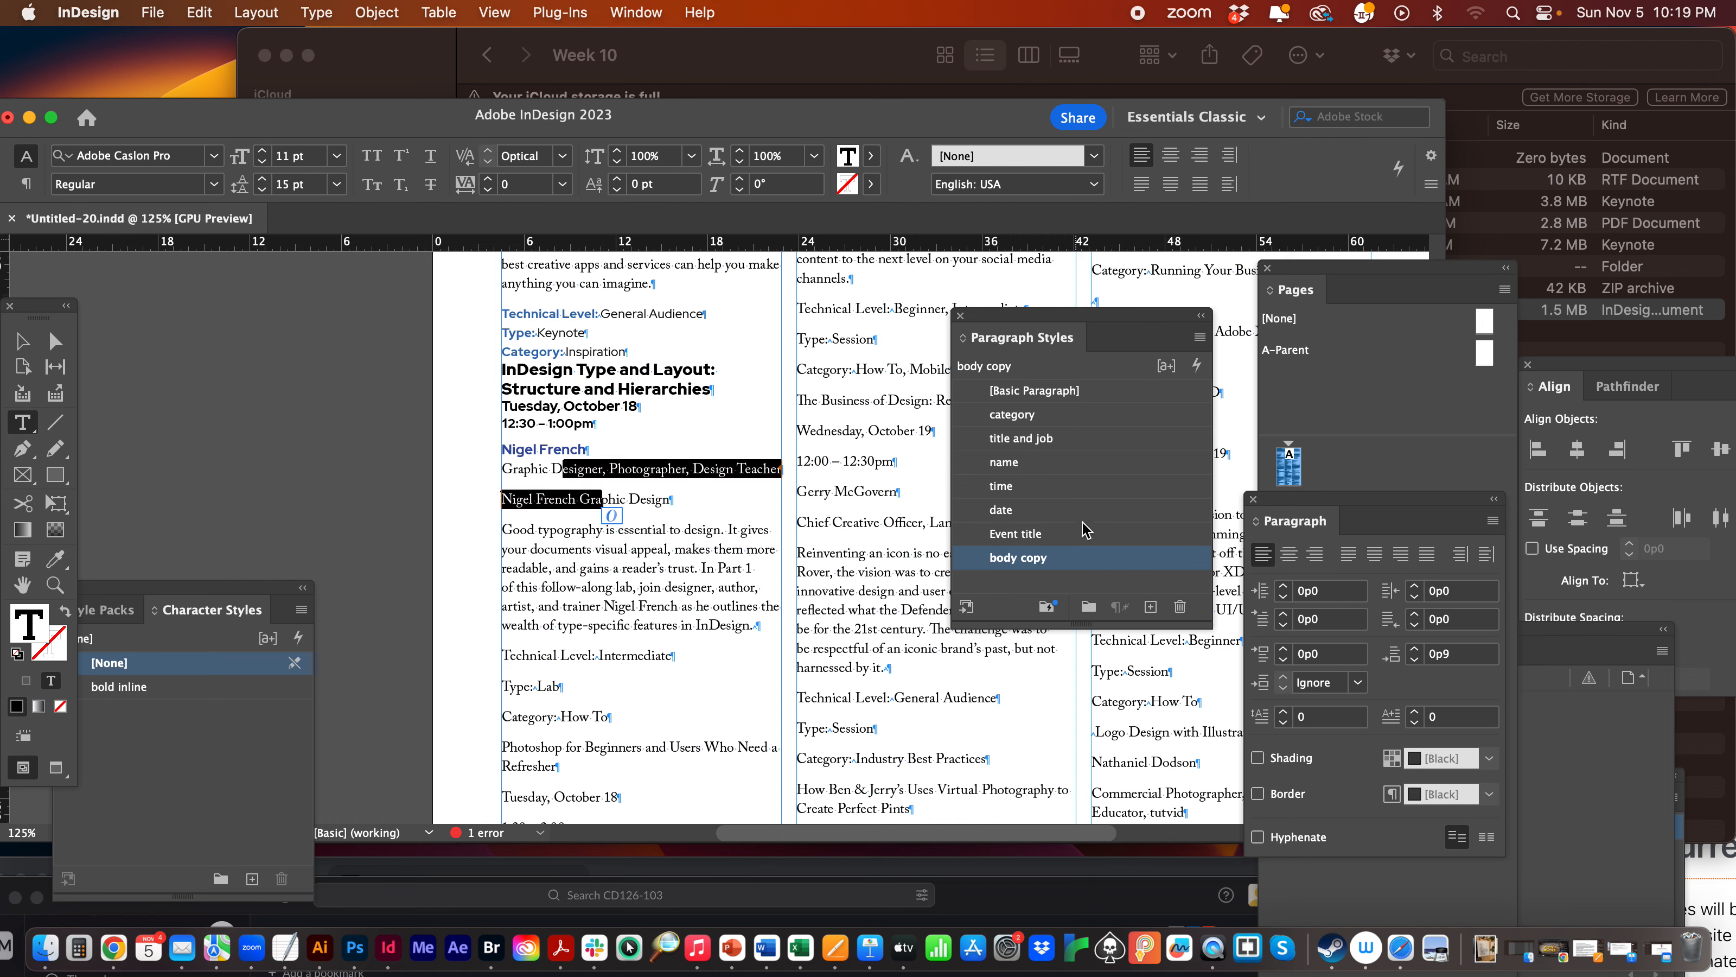
click(1048, 441)
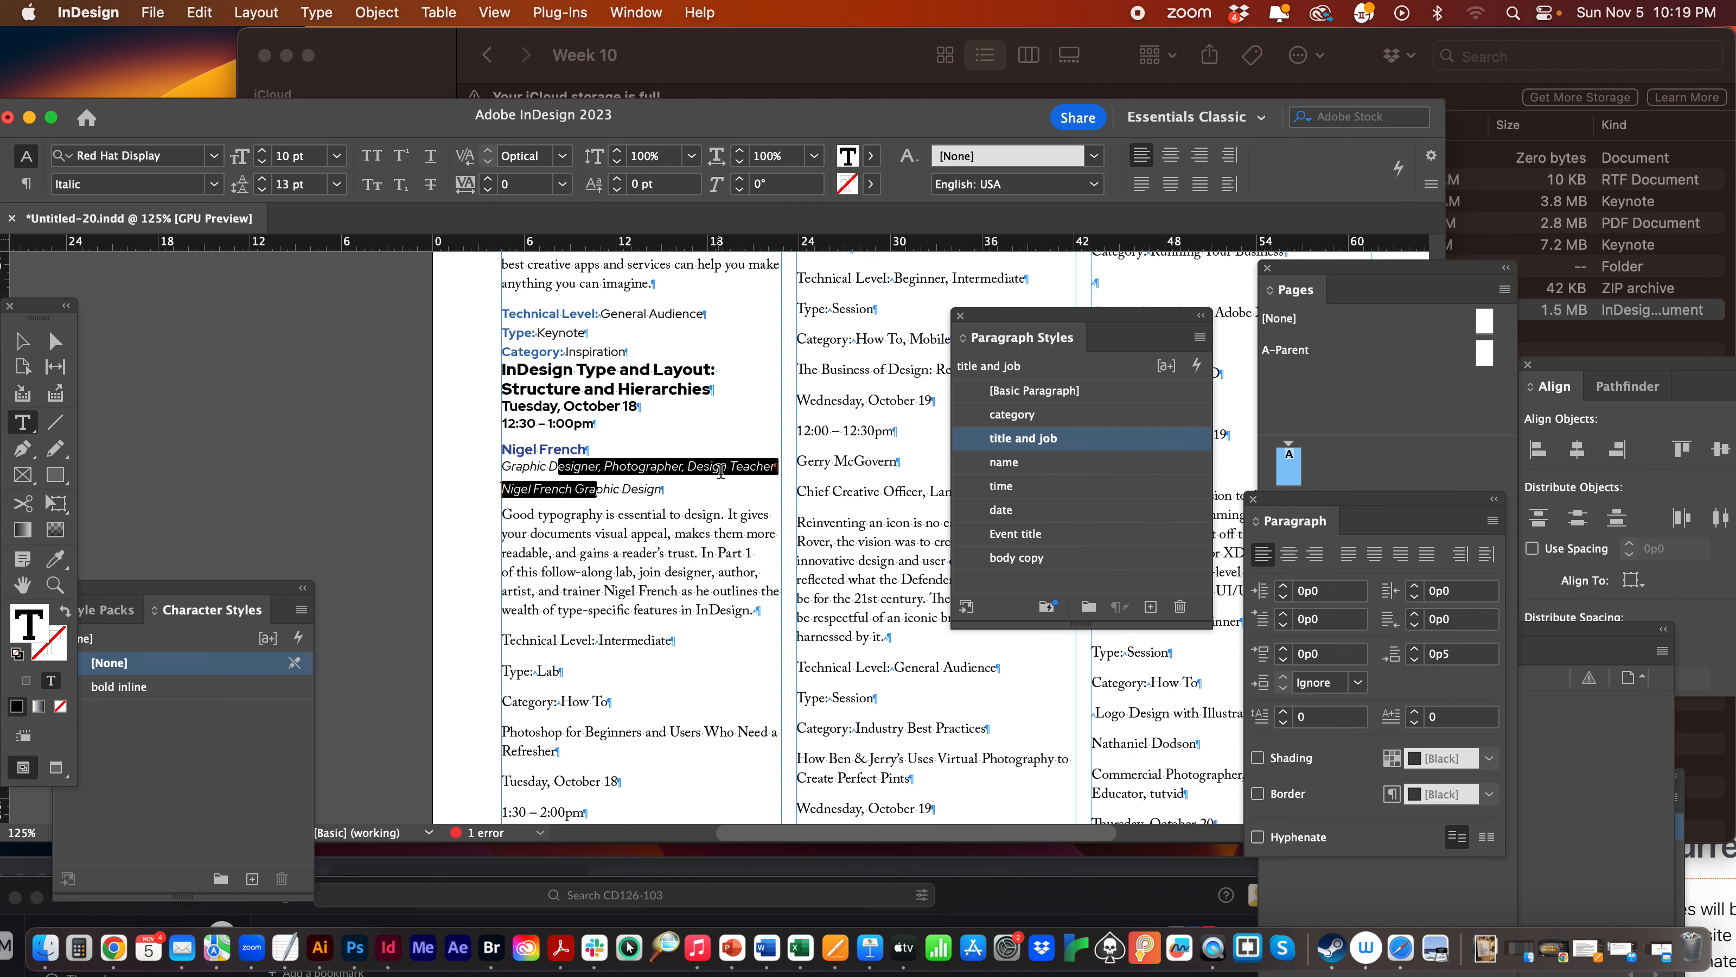
click(681, 467)
drag(561, 472, 566, 491)
click(604, 470)
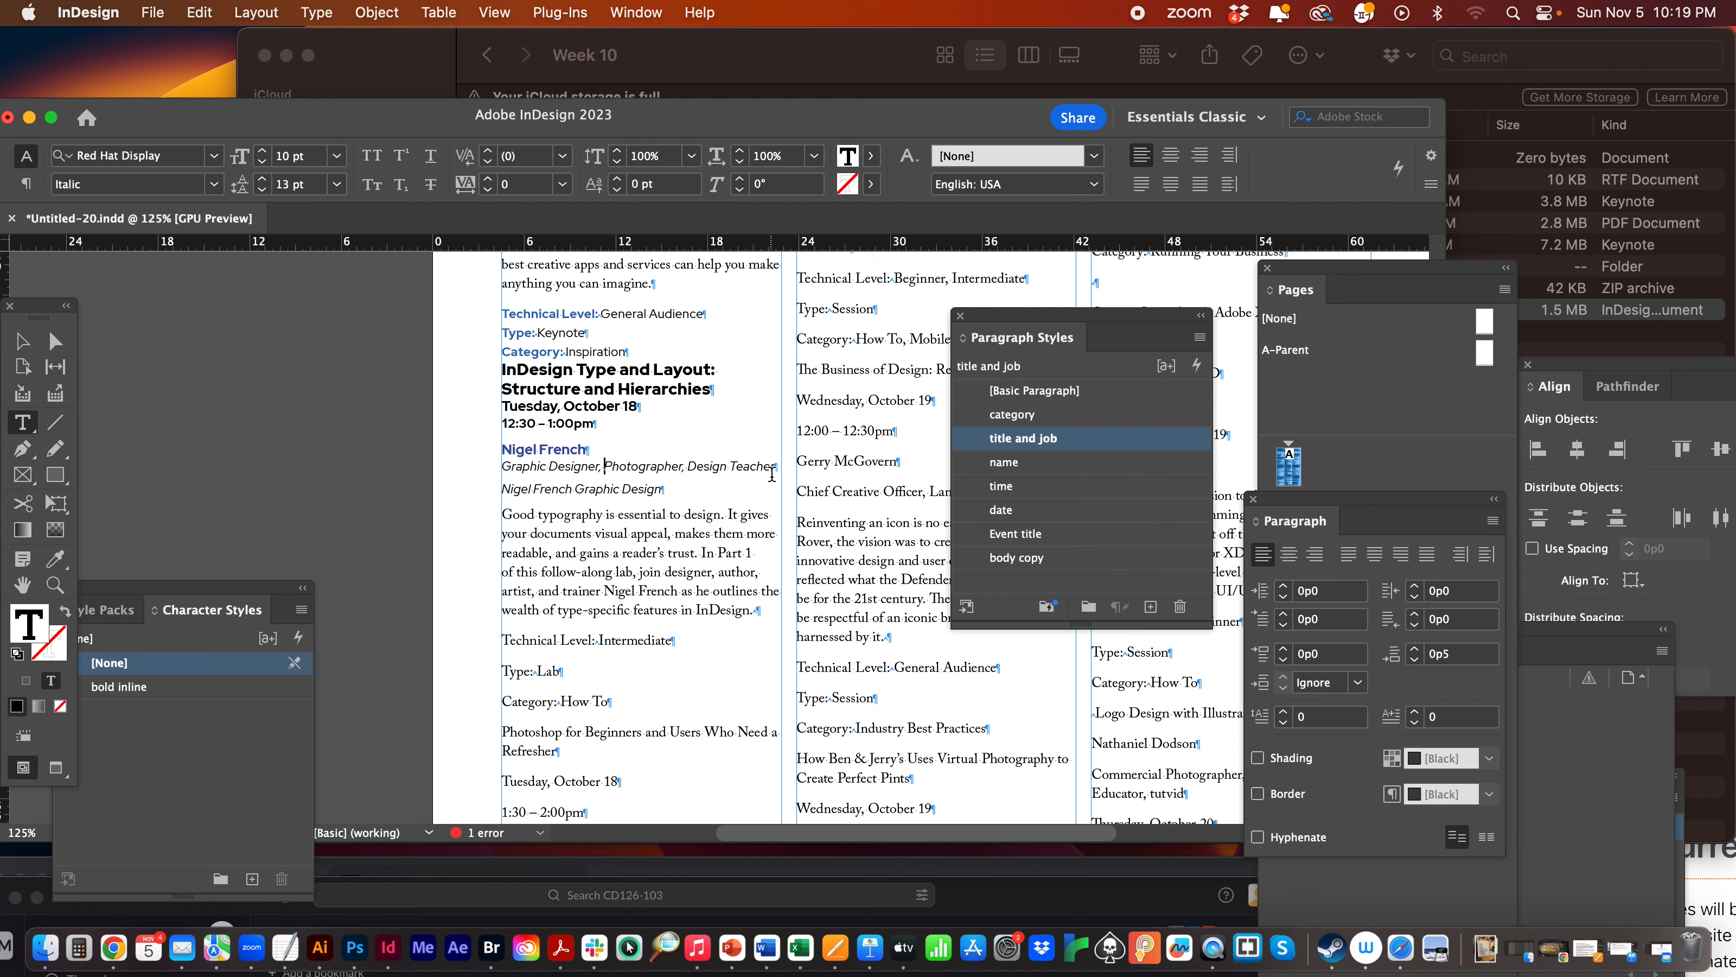
Replace the paragraph break between the second session's job title and company lines with a soft line break.
click(503, 489)
key(BackSpace)
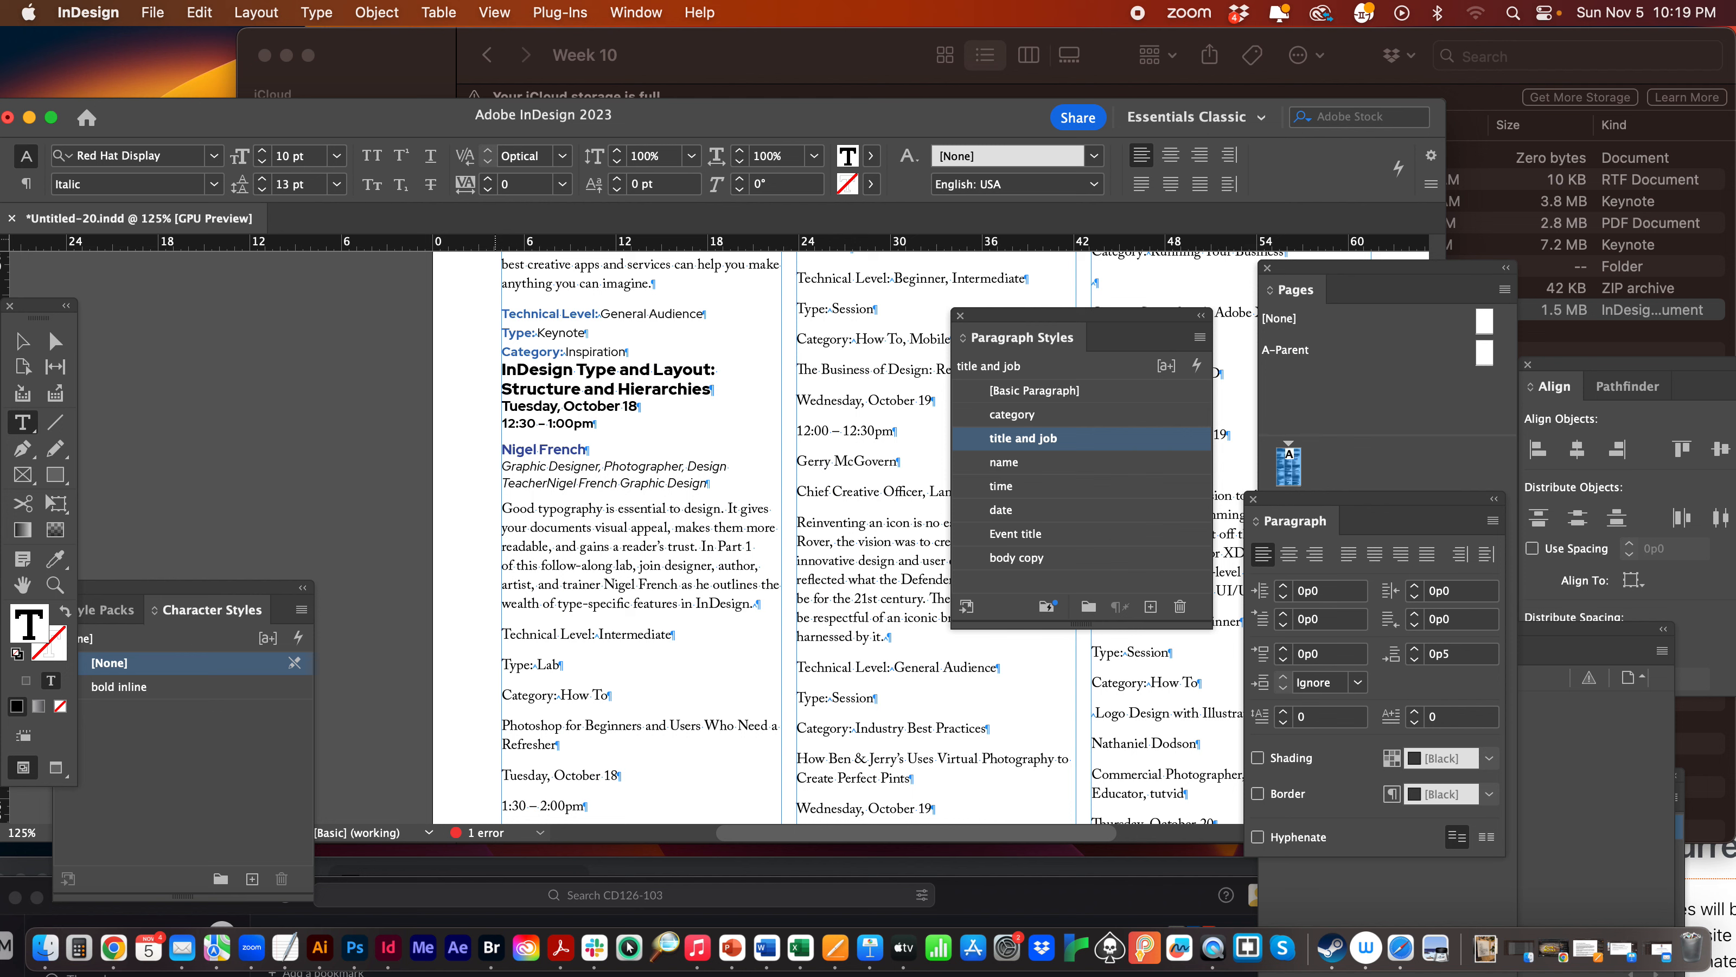
key(shift+Return)
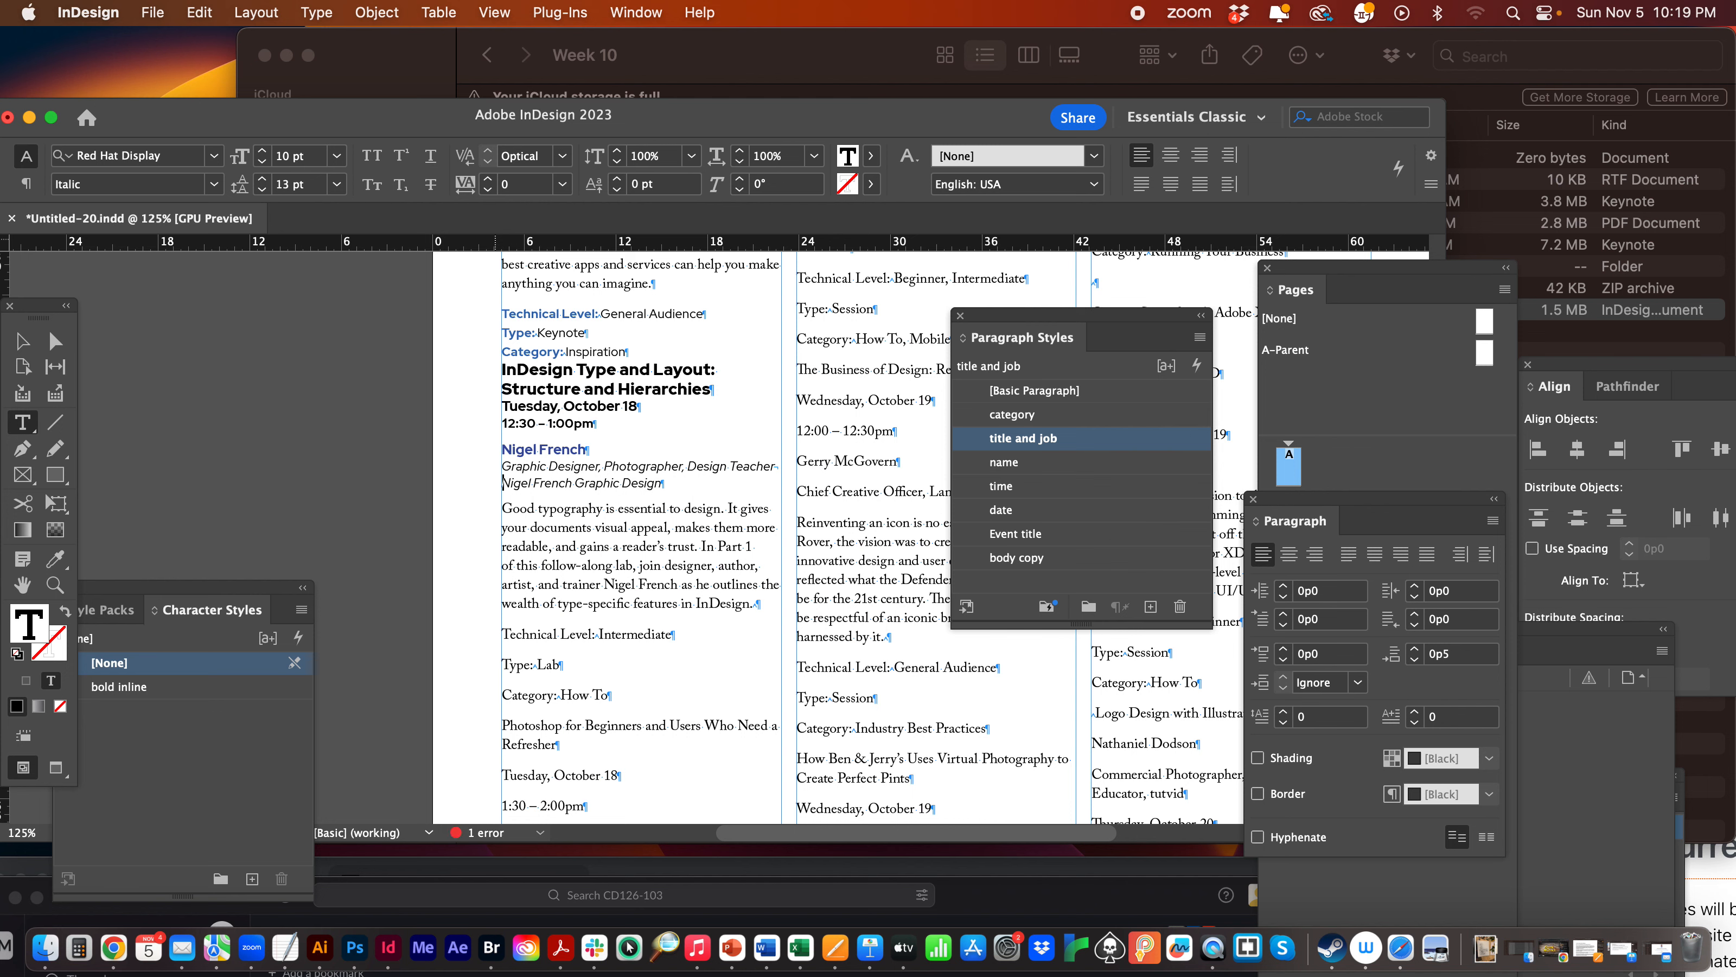
Examine the soft line break up close and compare the spacing between the keynote listing and the second session.
click(56, 585)
click(780, 524)
click(734, 523)
click(705, 501)
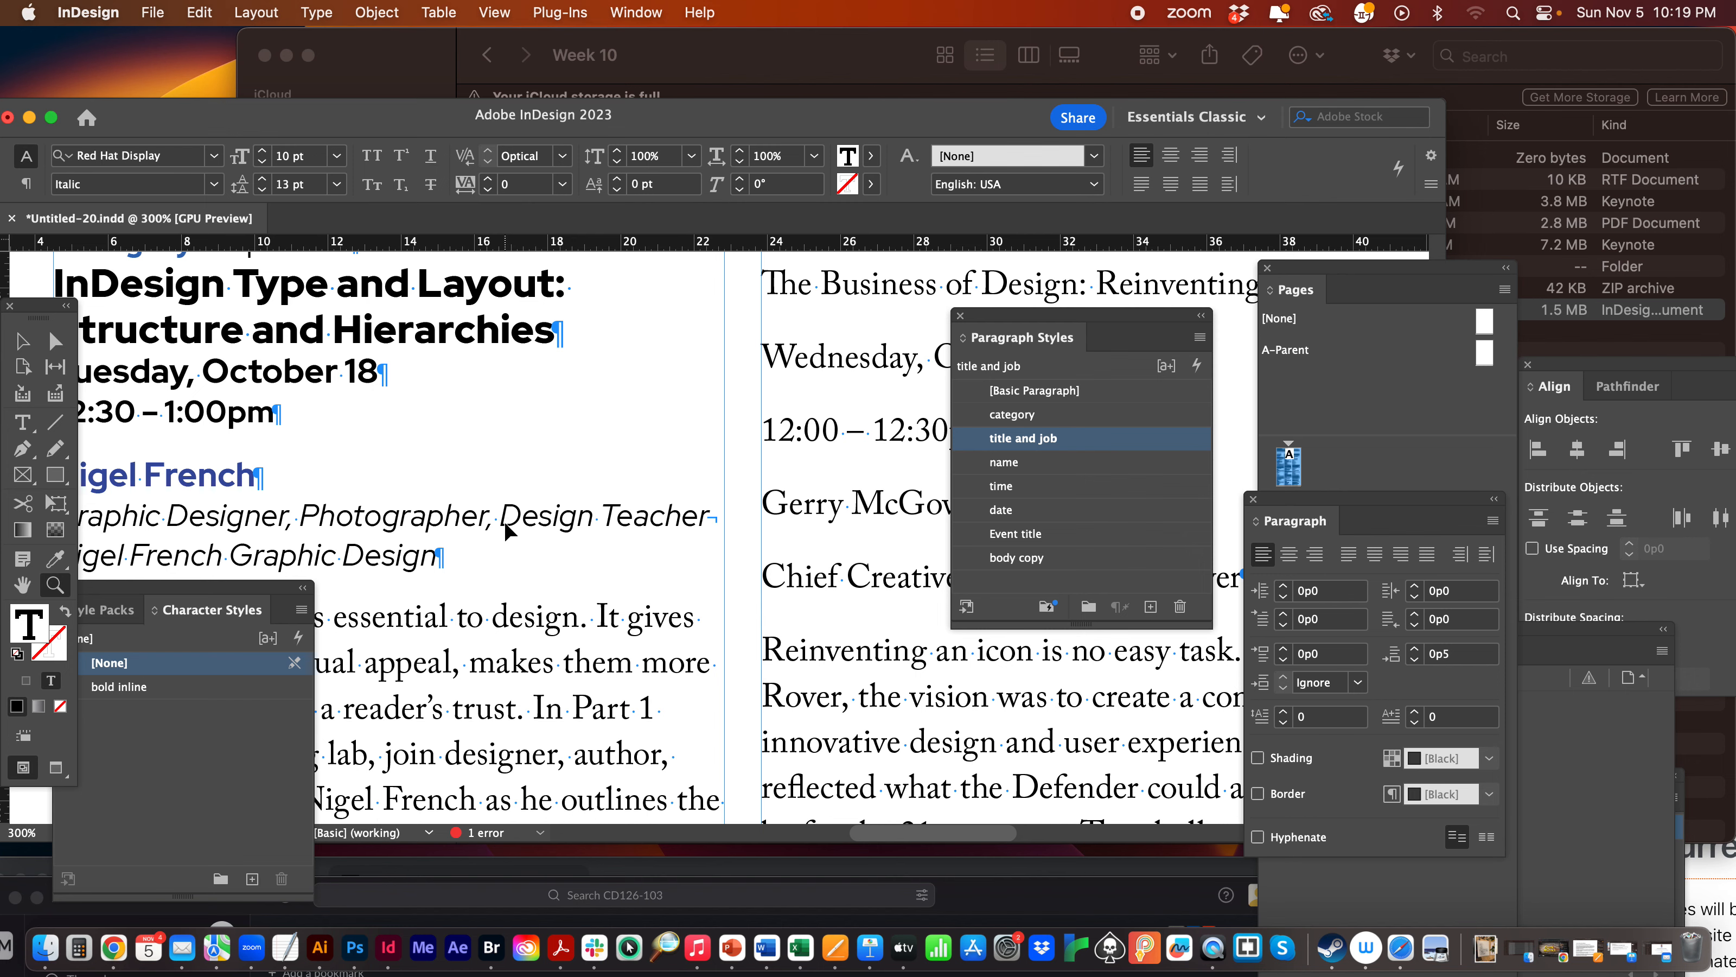
key(super+minus)
key(super+minus)
key(super+minus)
drag(1059, 313, 1211, 597)
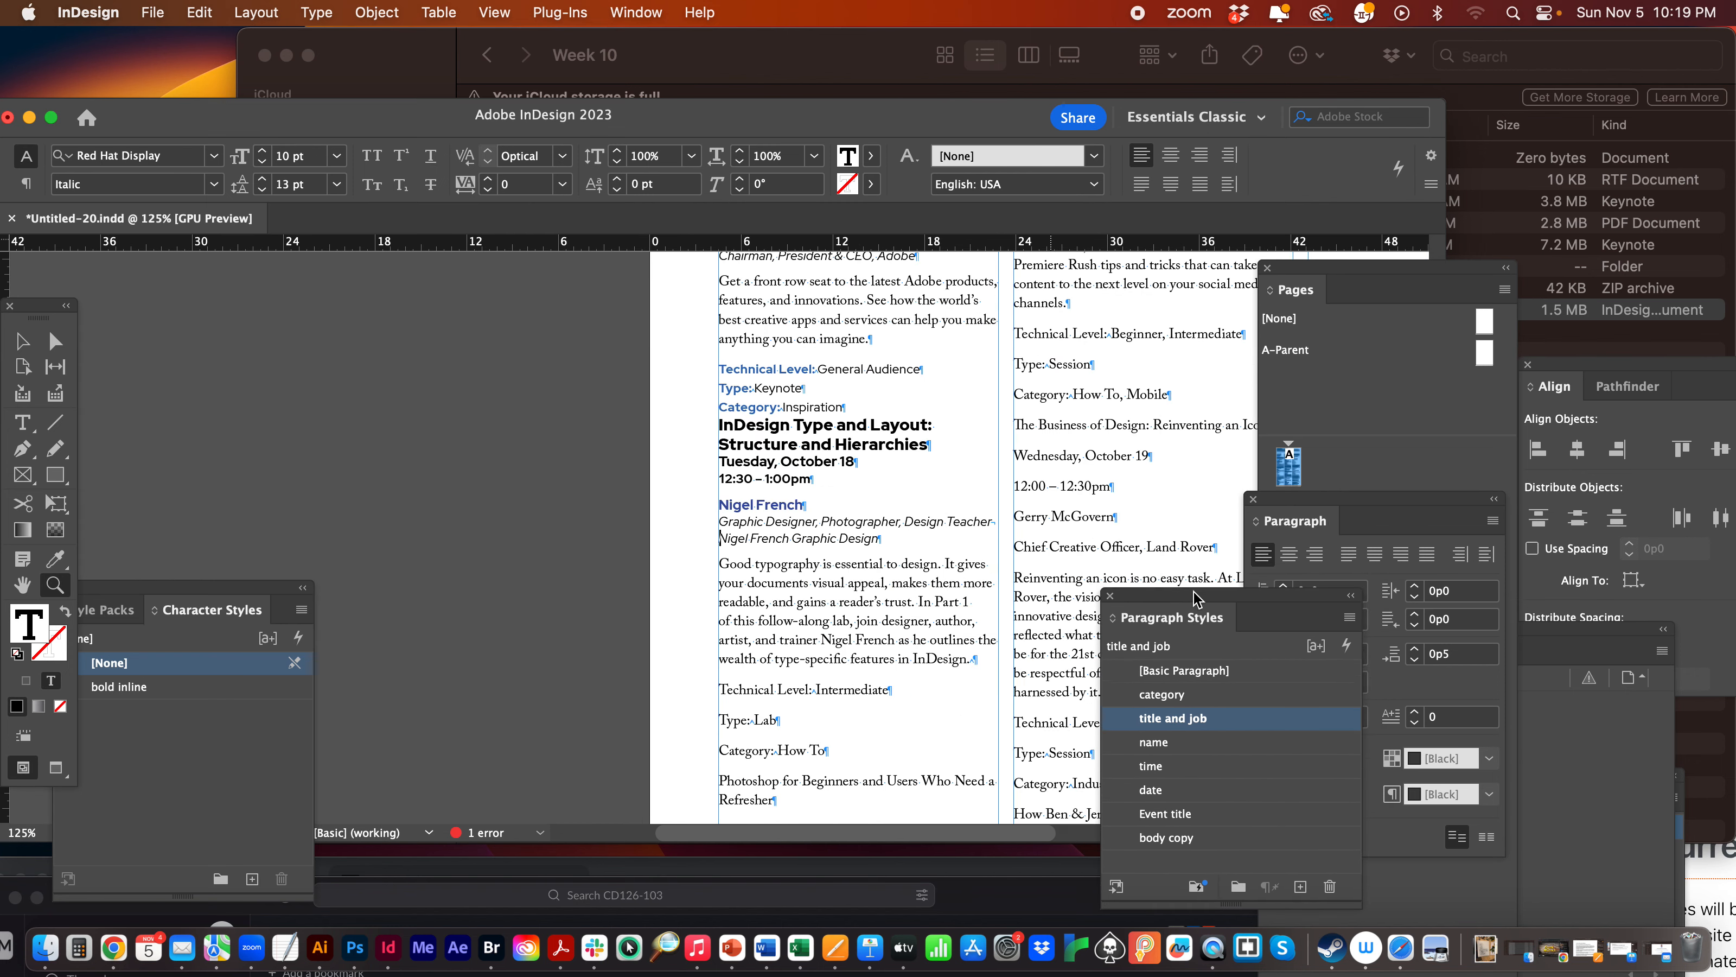
click(53, 585)
click(961, 504)
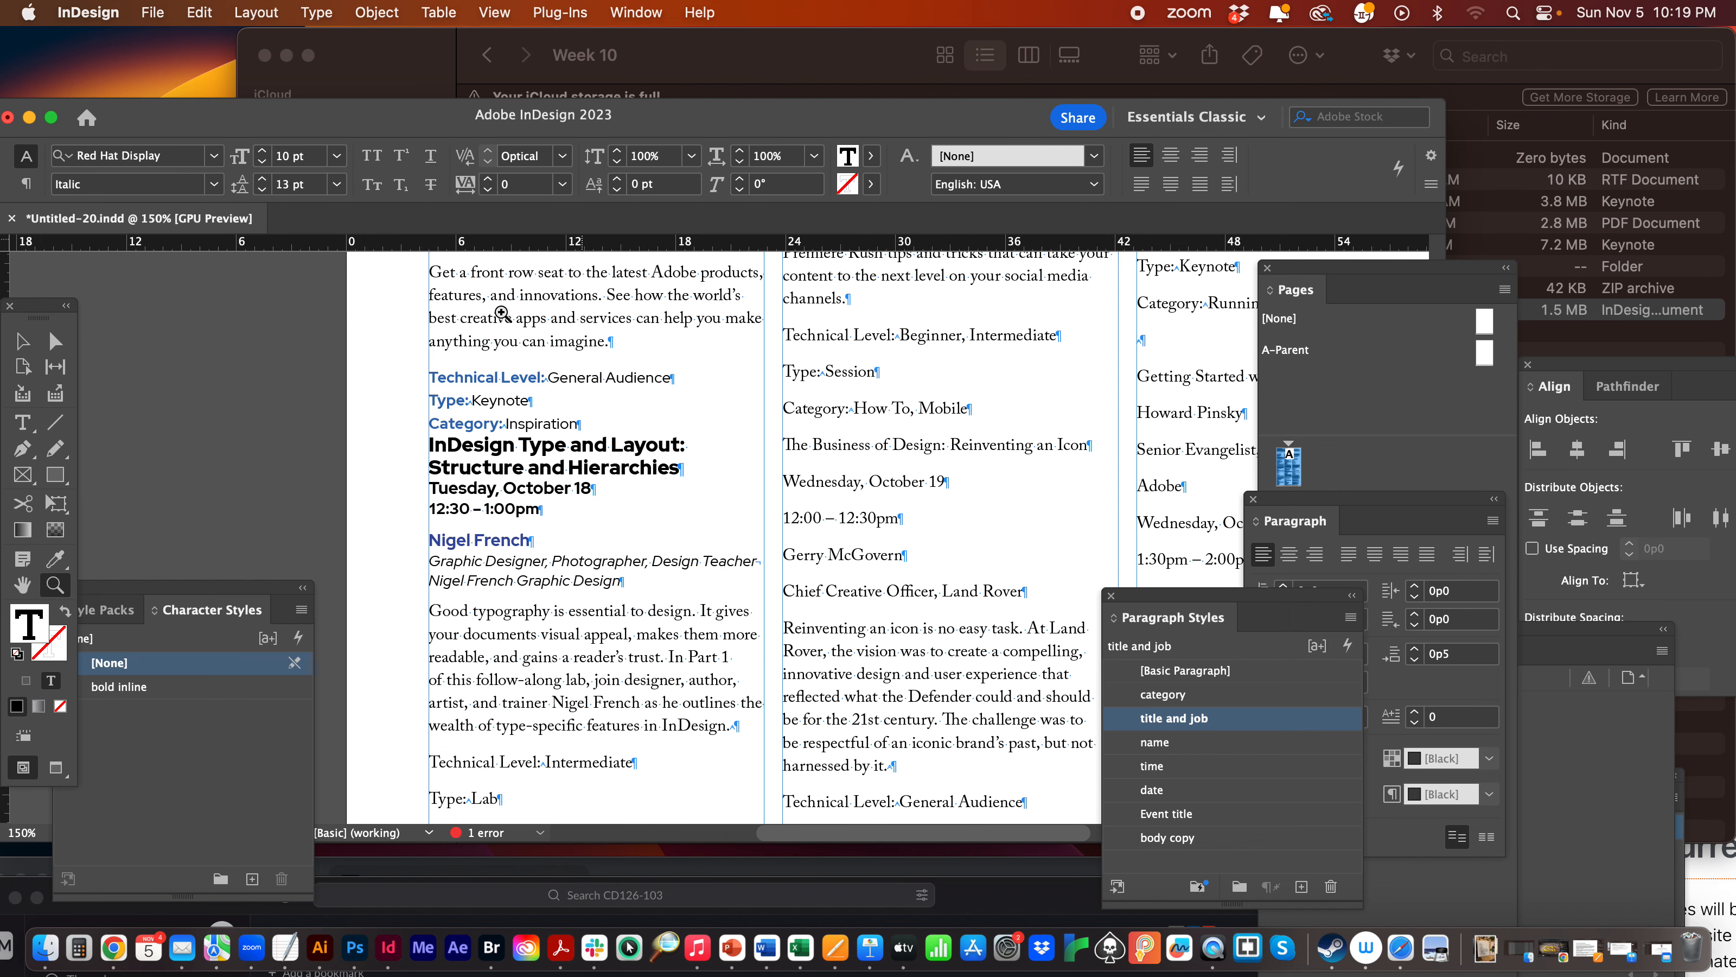
scroll(787, 583, up, 3)
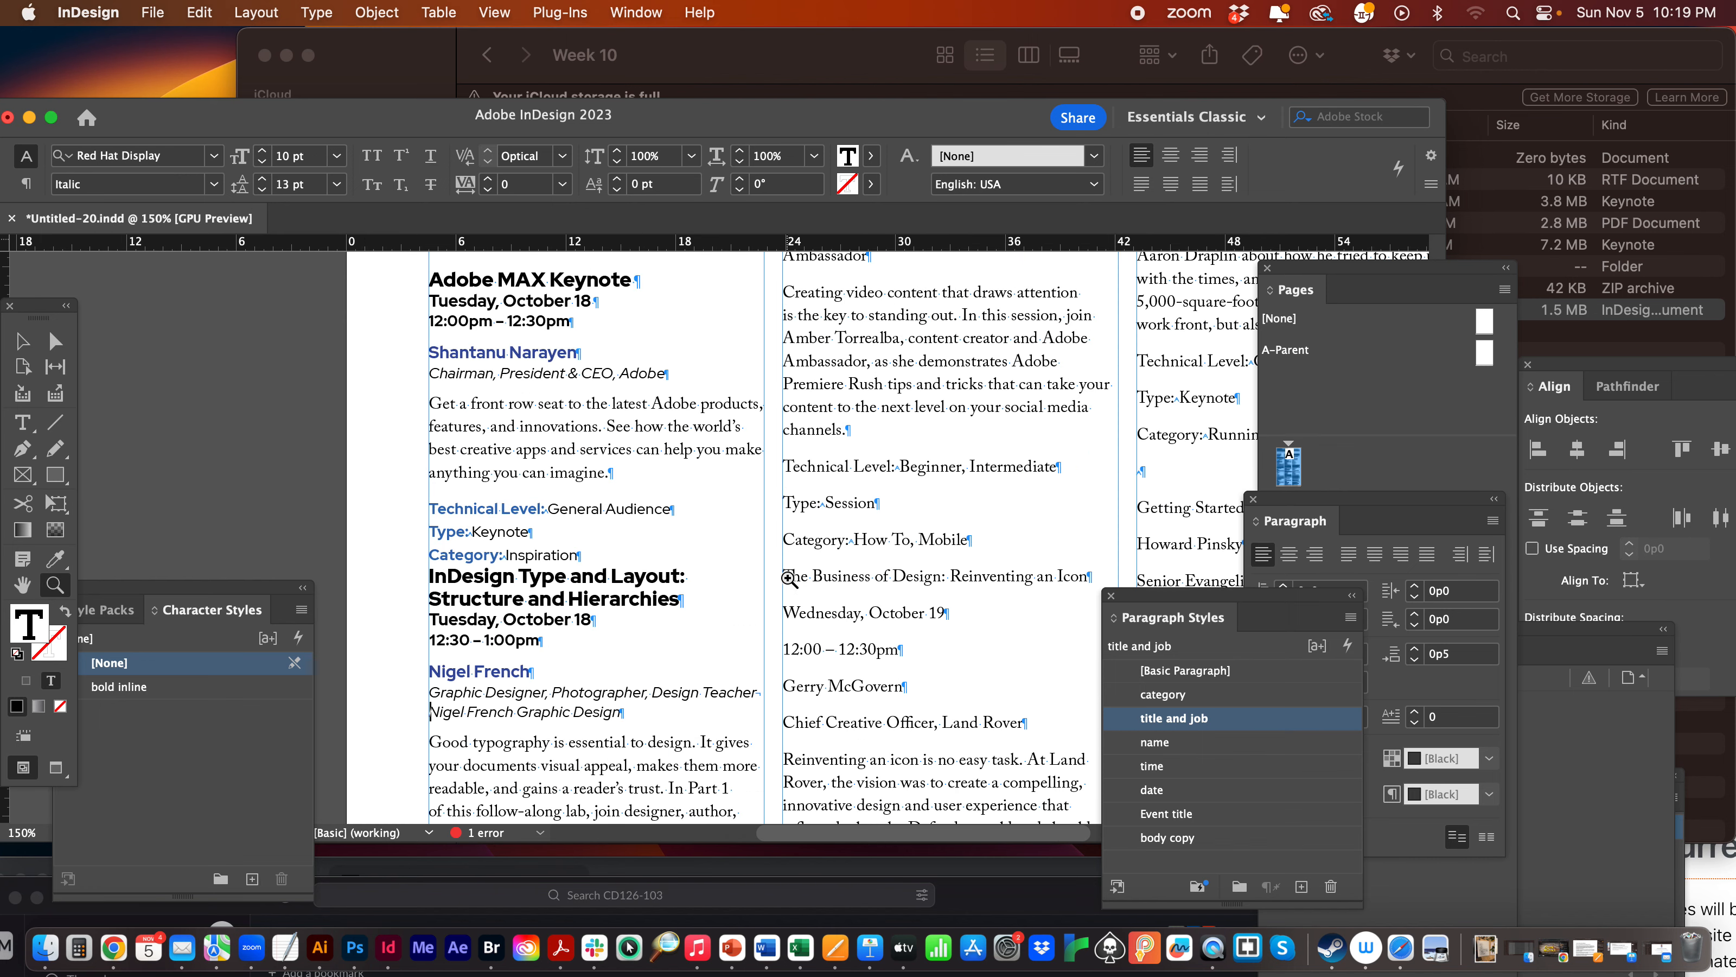
scroll(789, 578, up, 3)
scroll(790, 578, down, 6)
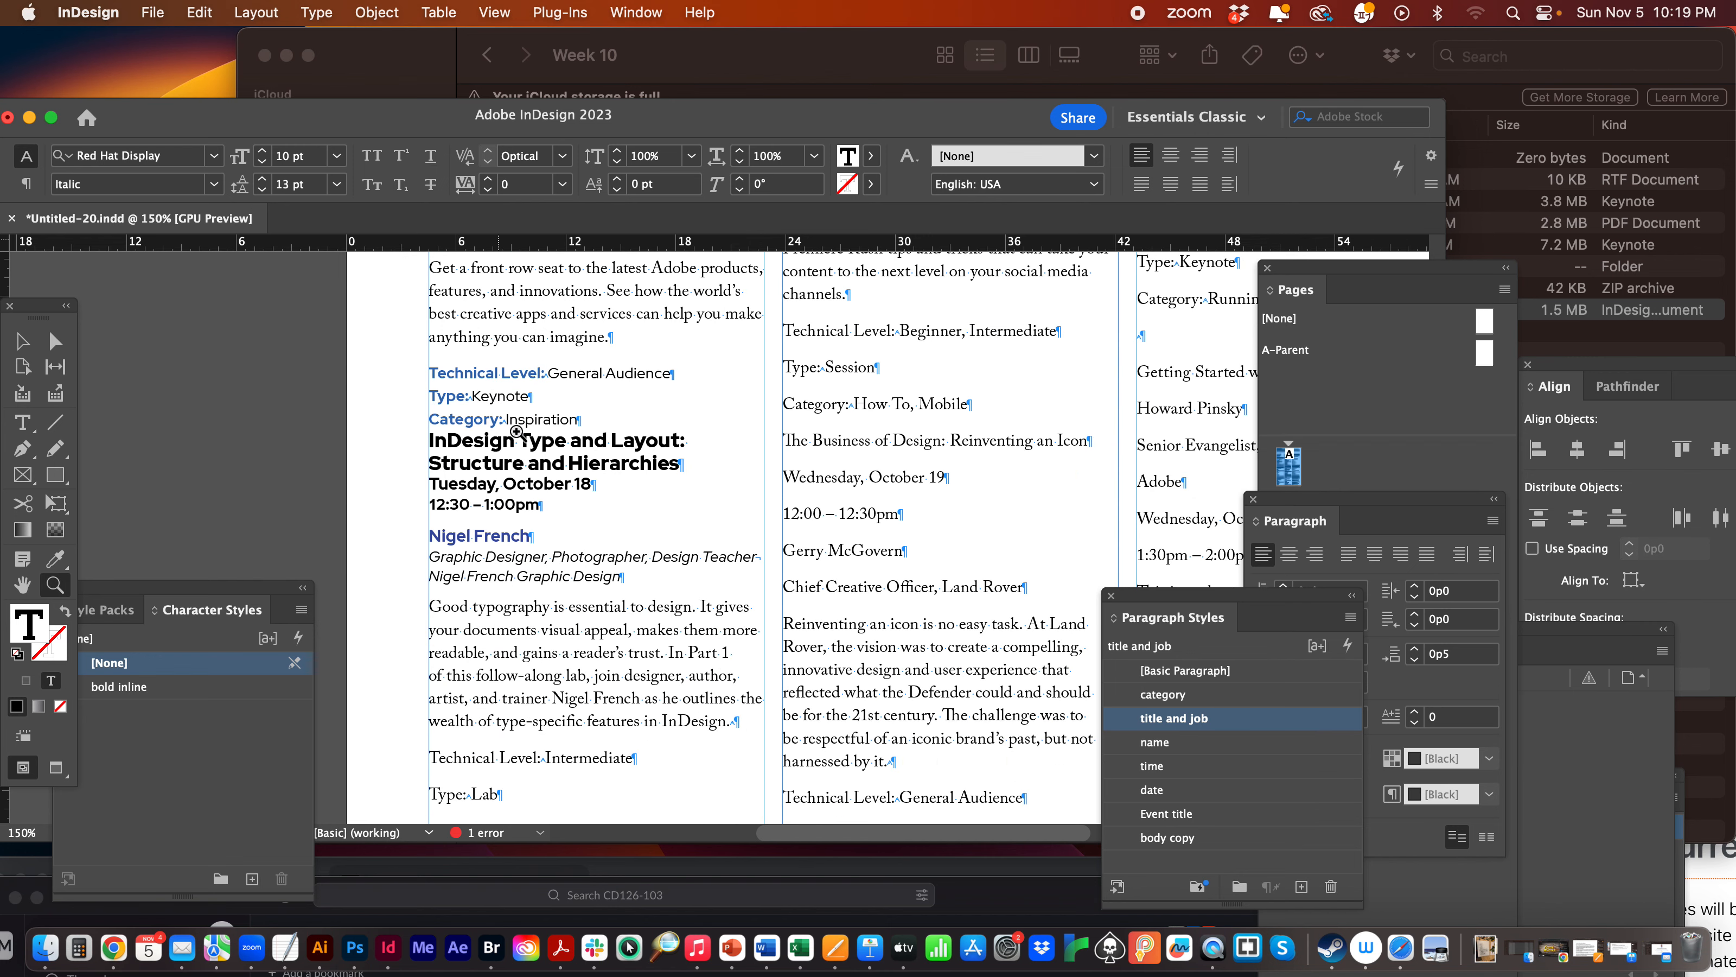
Edit the Event title paragraph style with preview on and set its first line indent to 0p0.
click(23, 424)
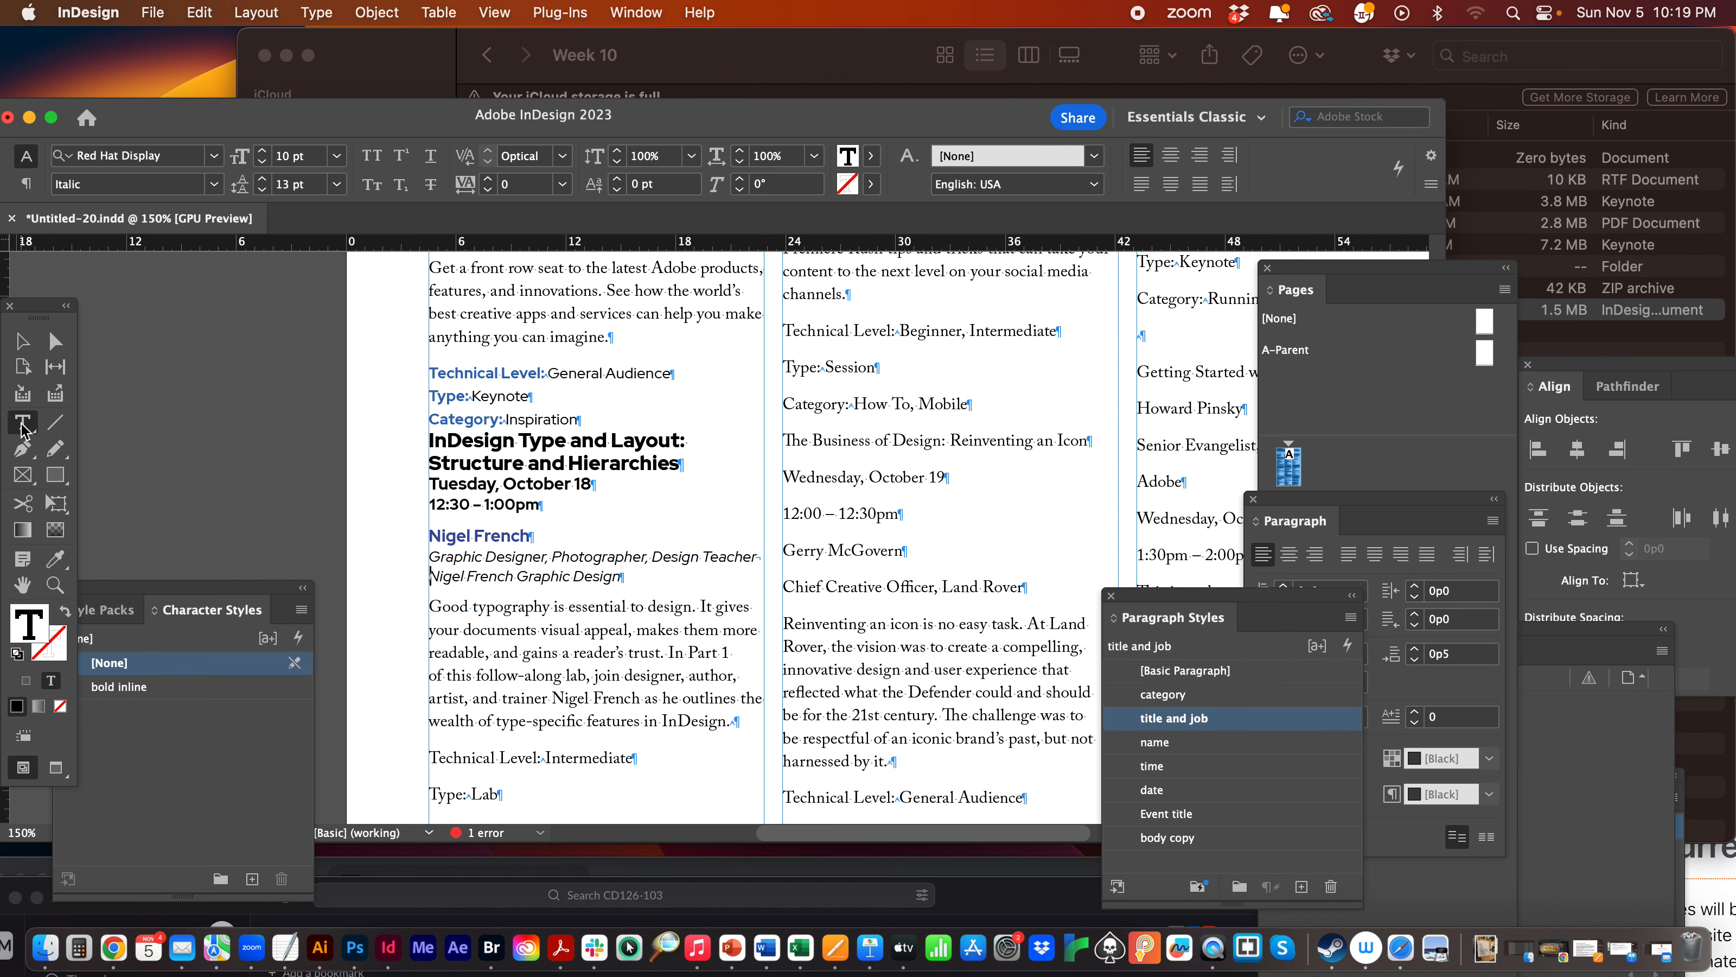
click(540, 438)
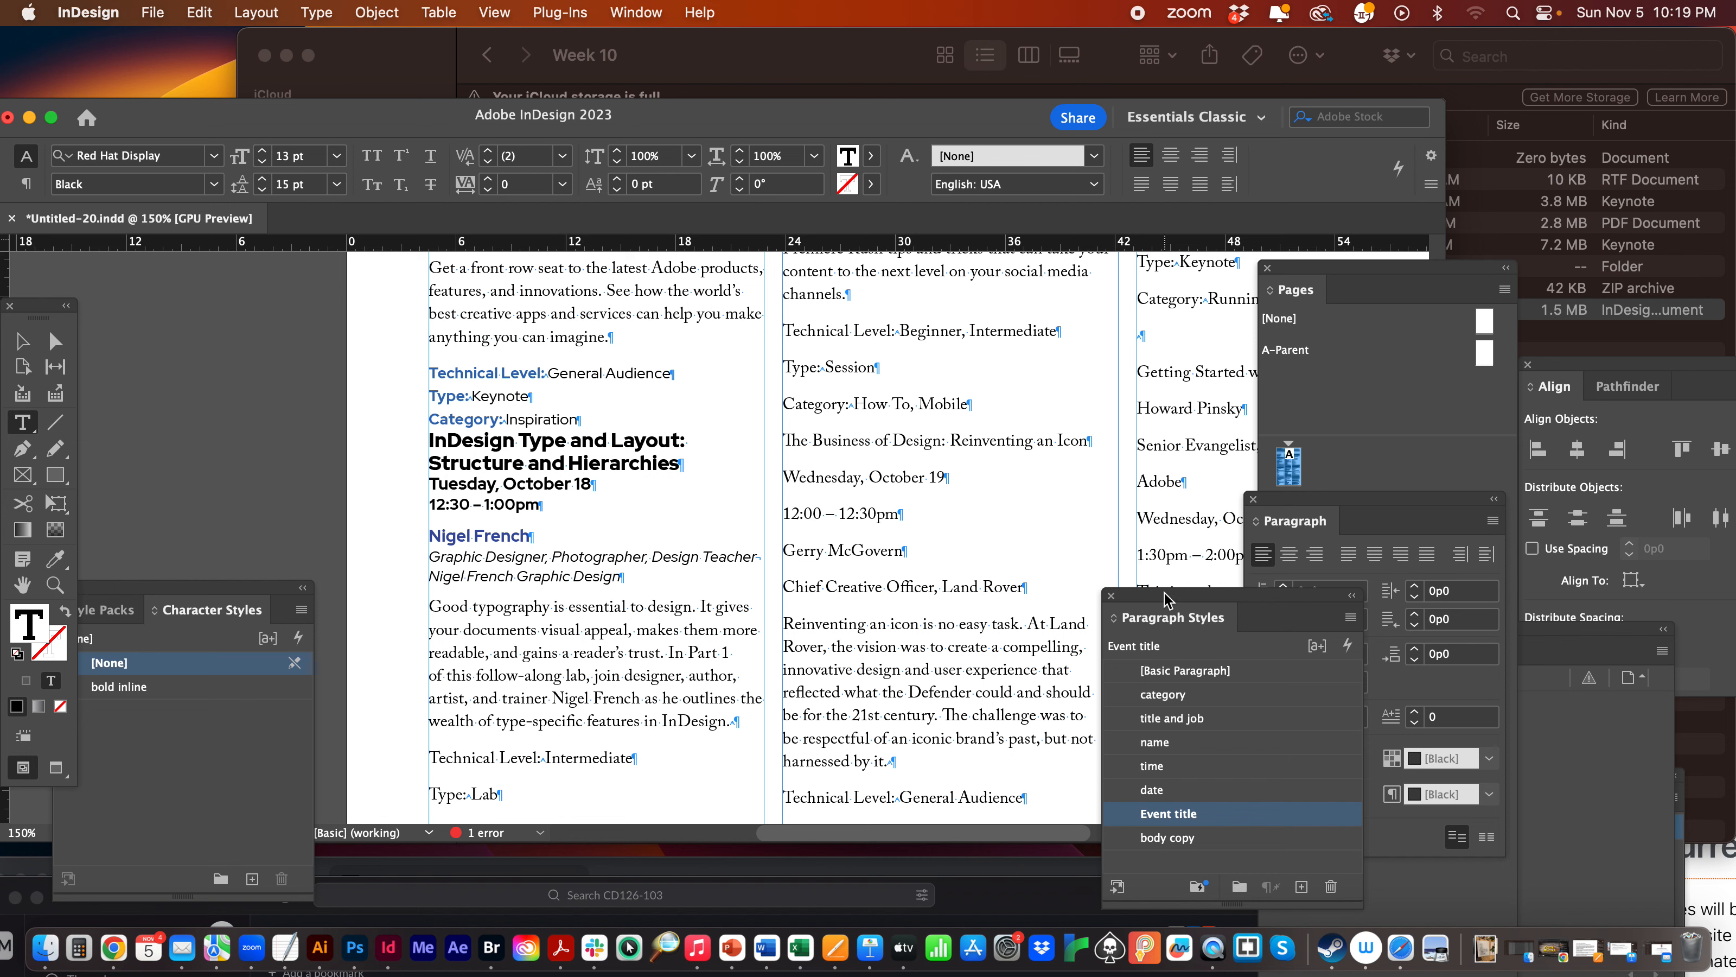
drag(1165, 599, 829, 320)
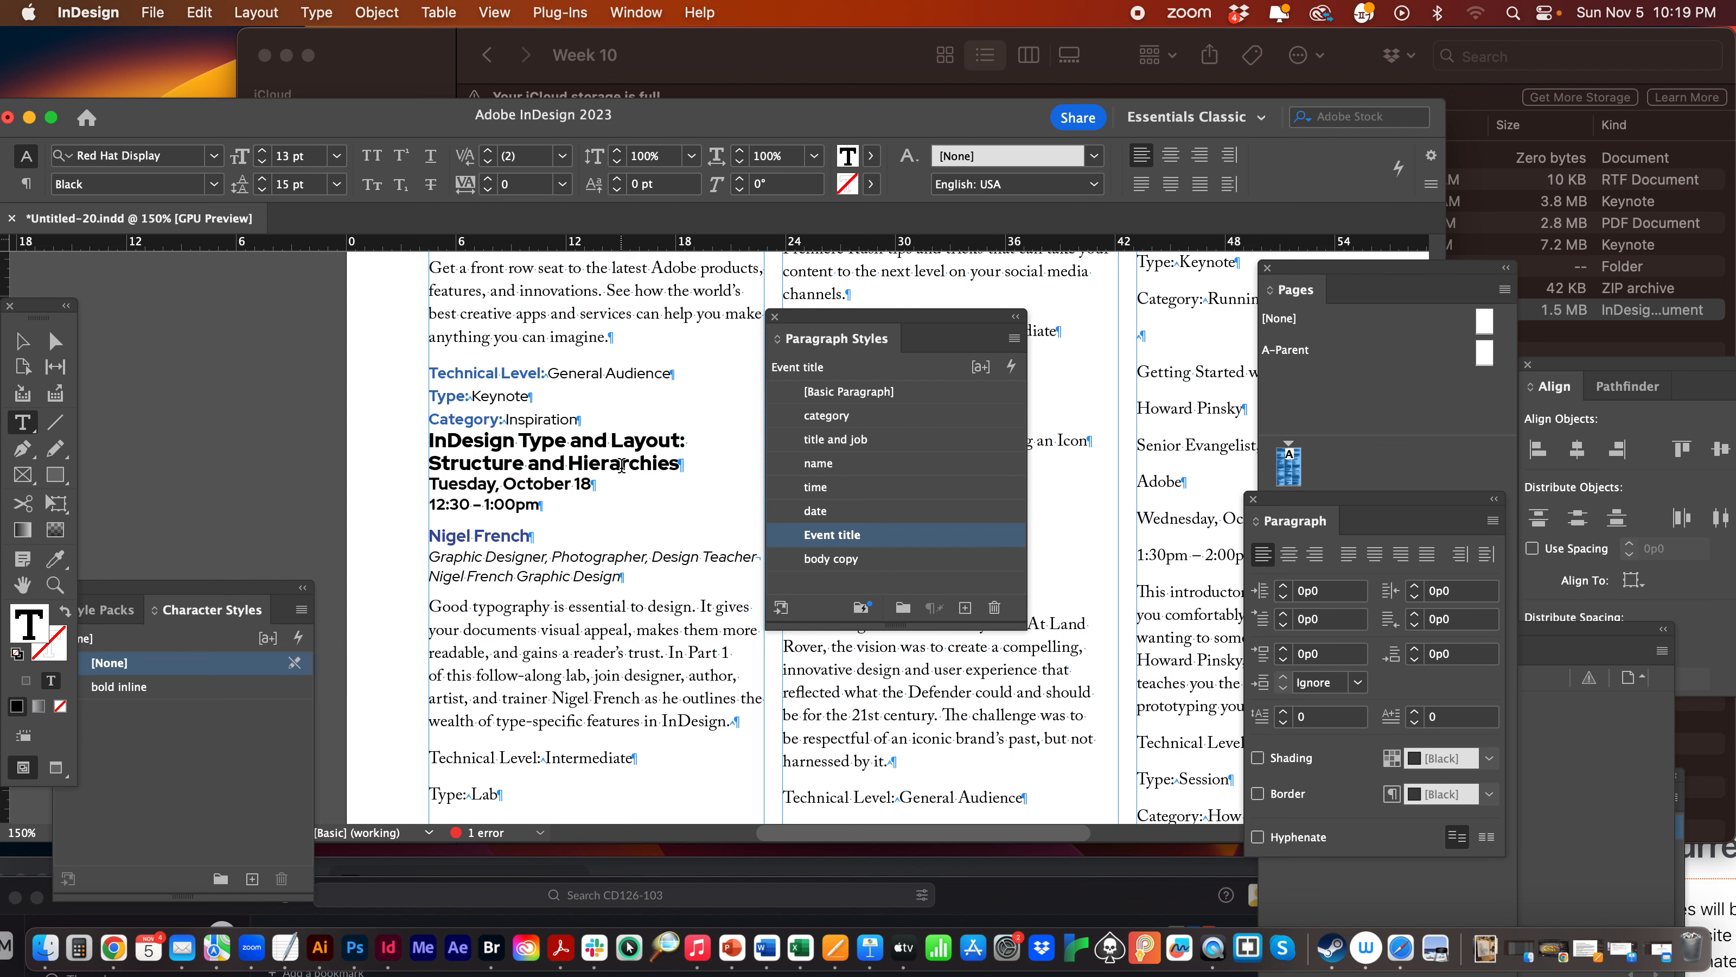
double_click(826, 537)
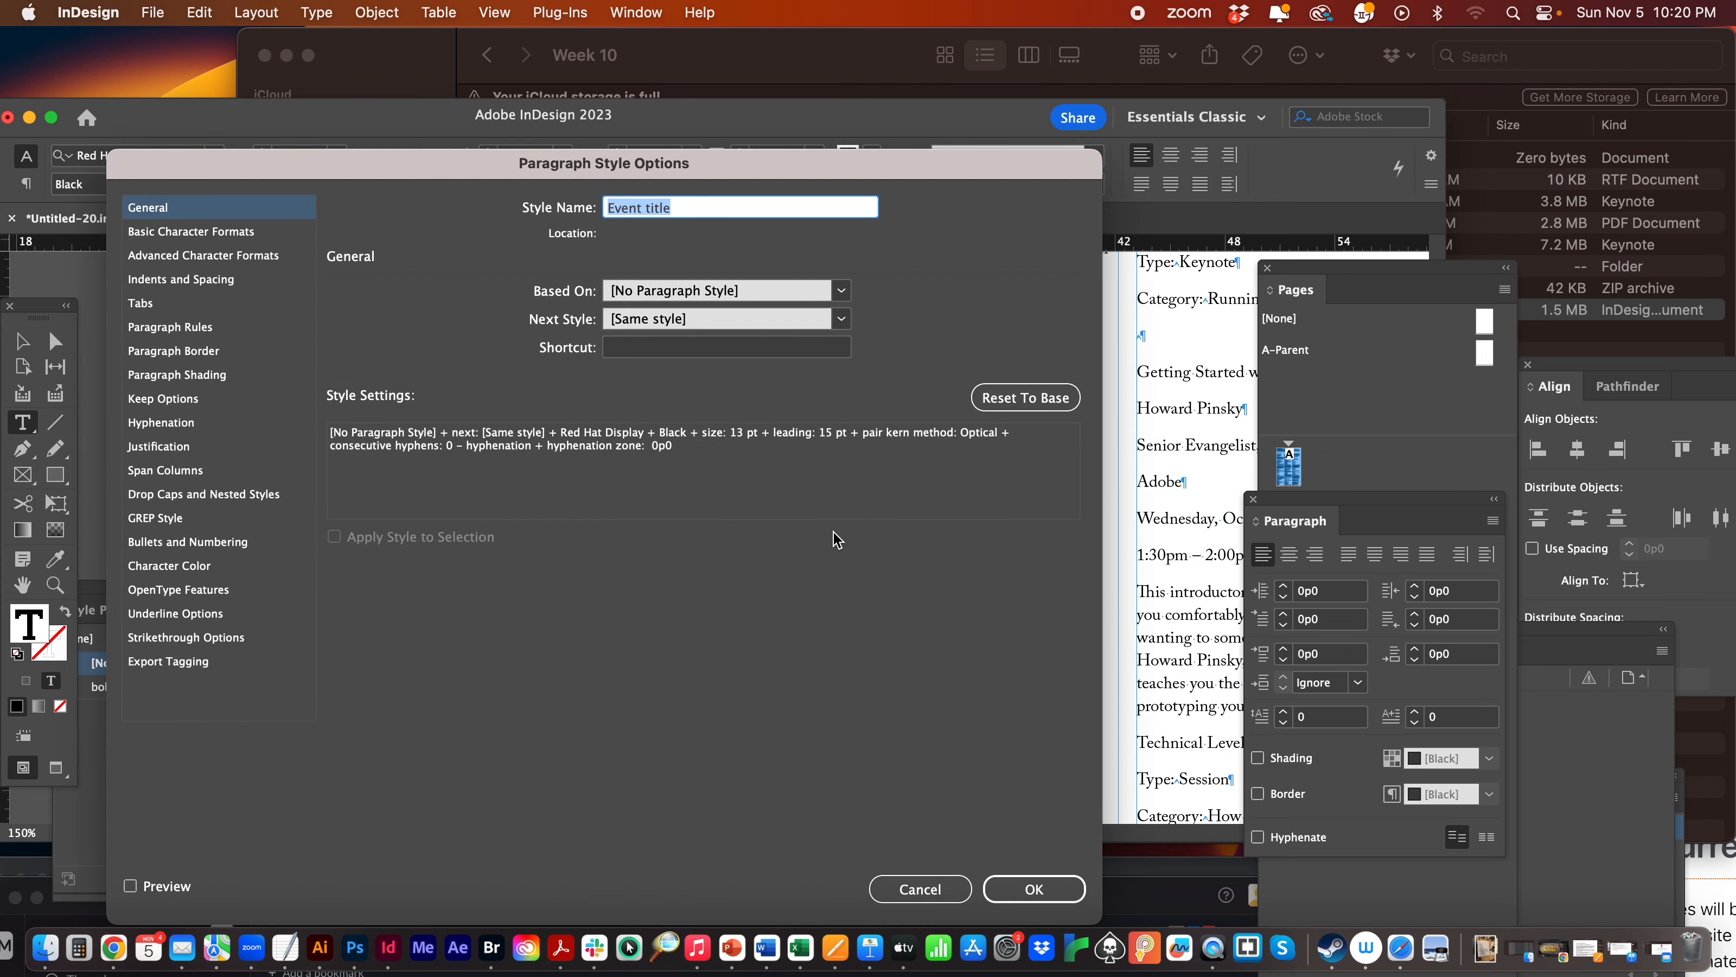
click(182, 279)
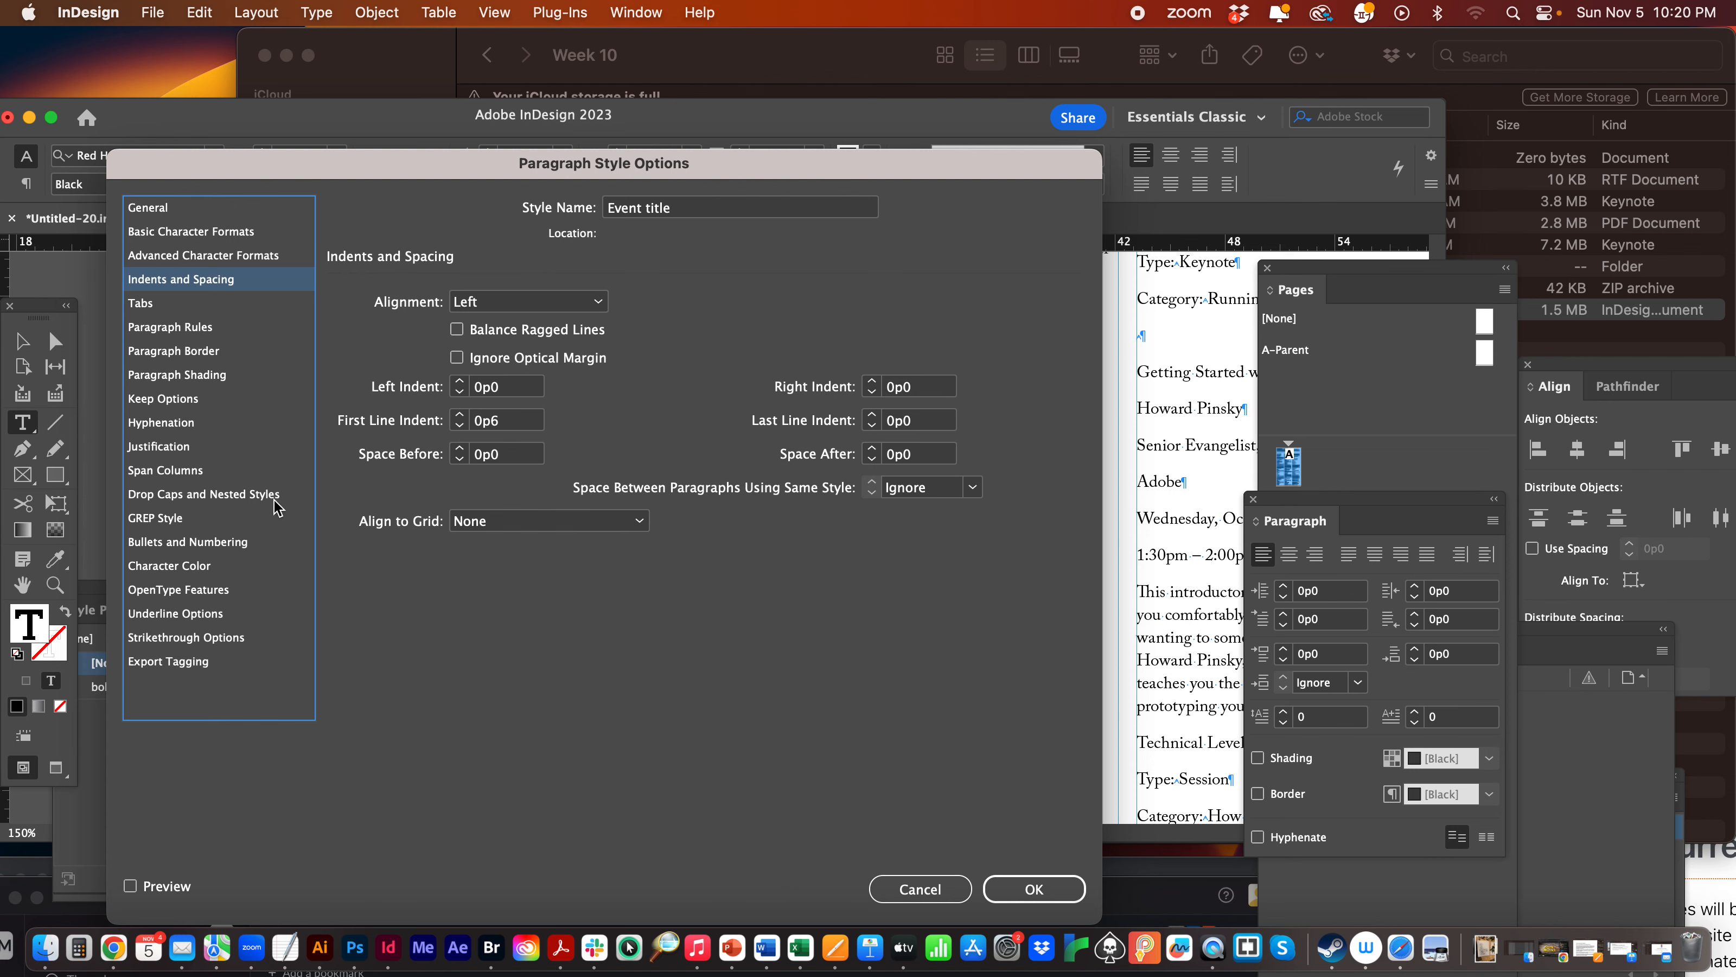
drag(283, 171, 958, 130)
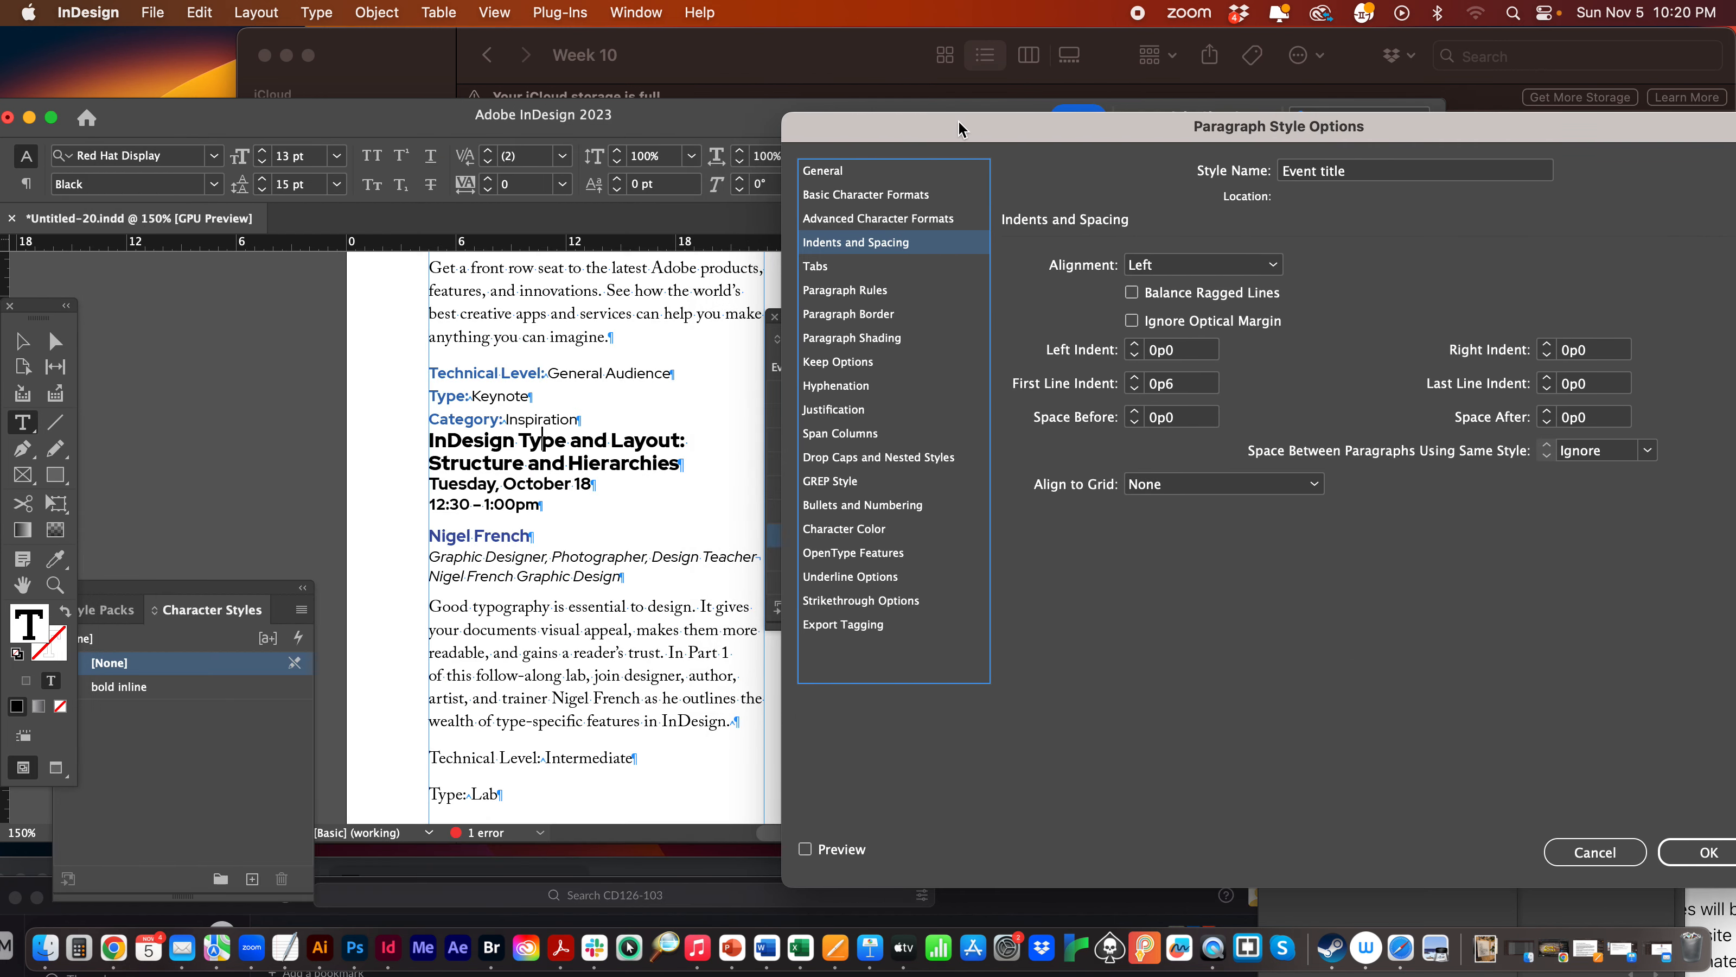
click(821, 856)
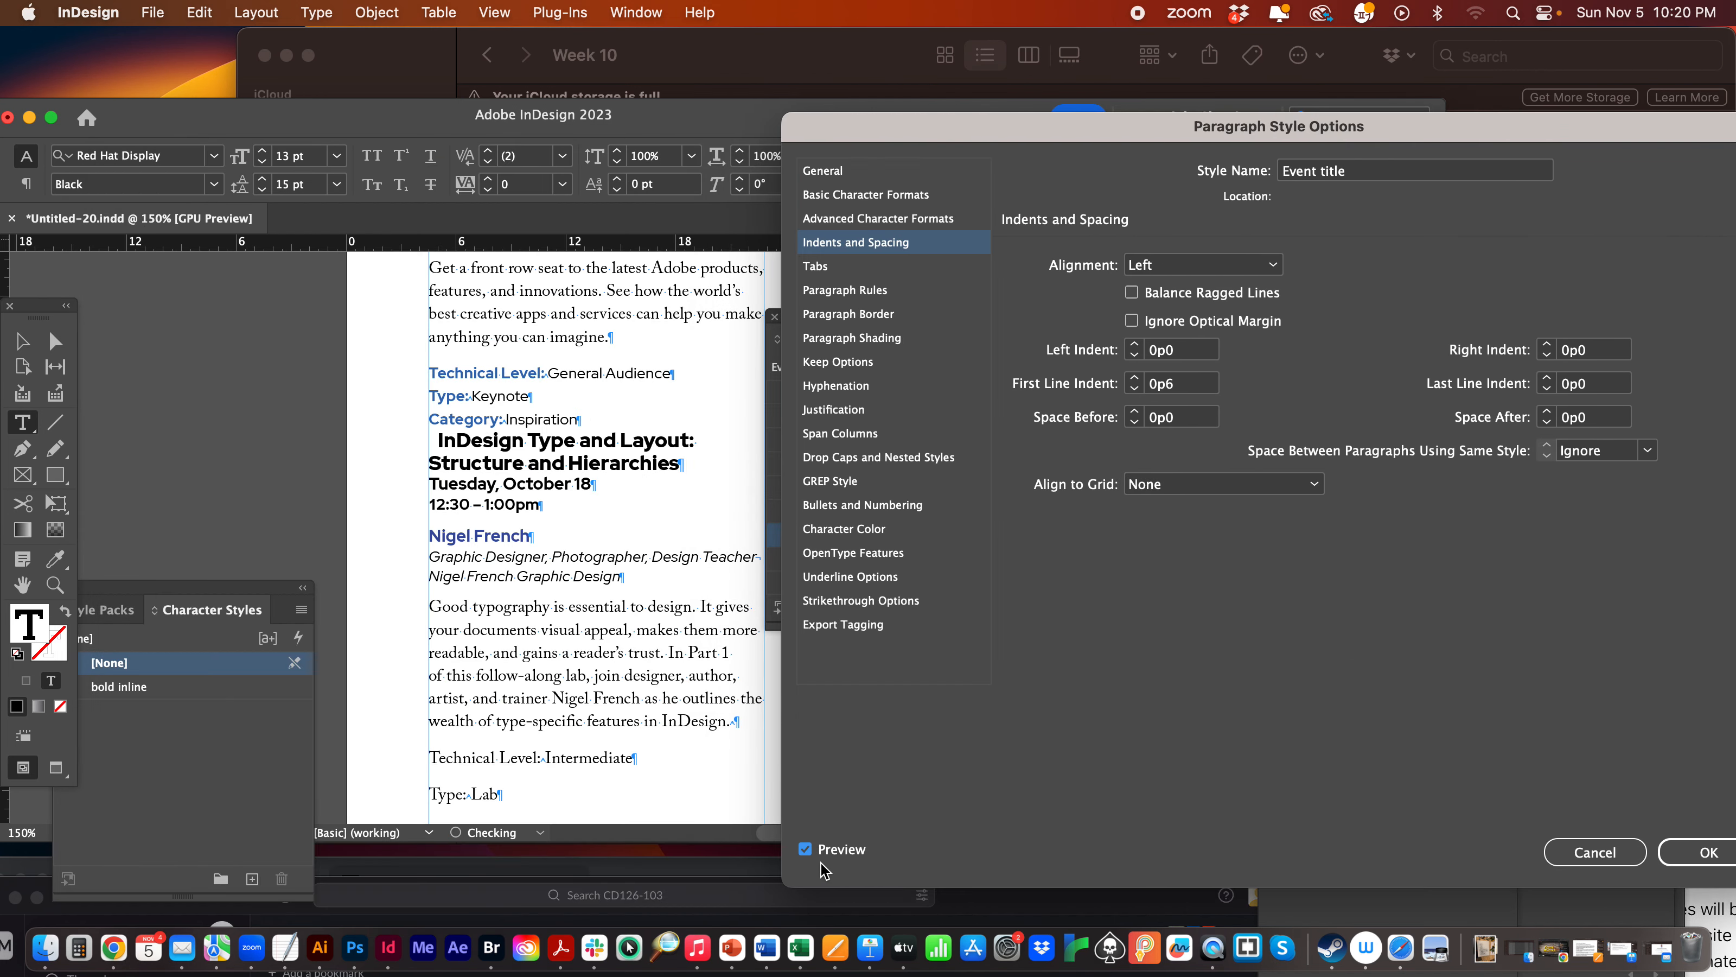
double_click(1177, 389)
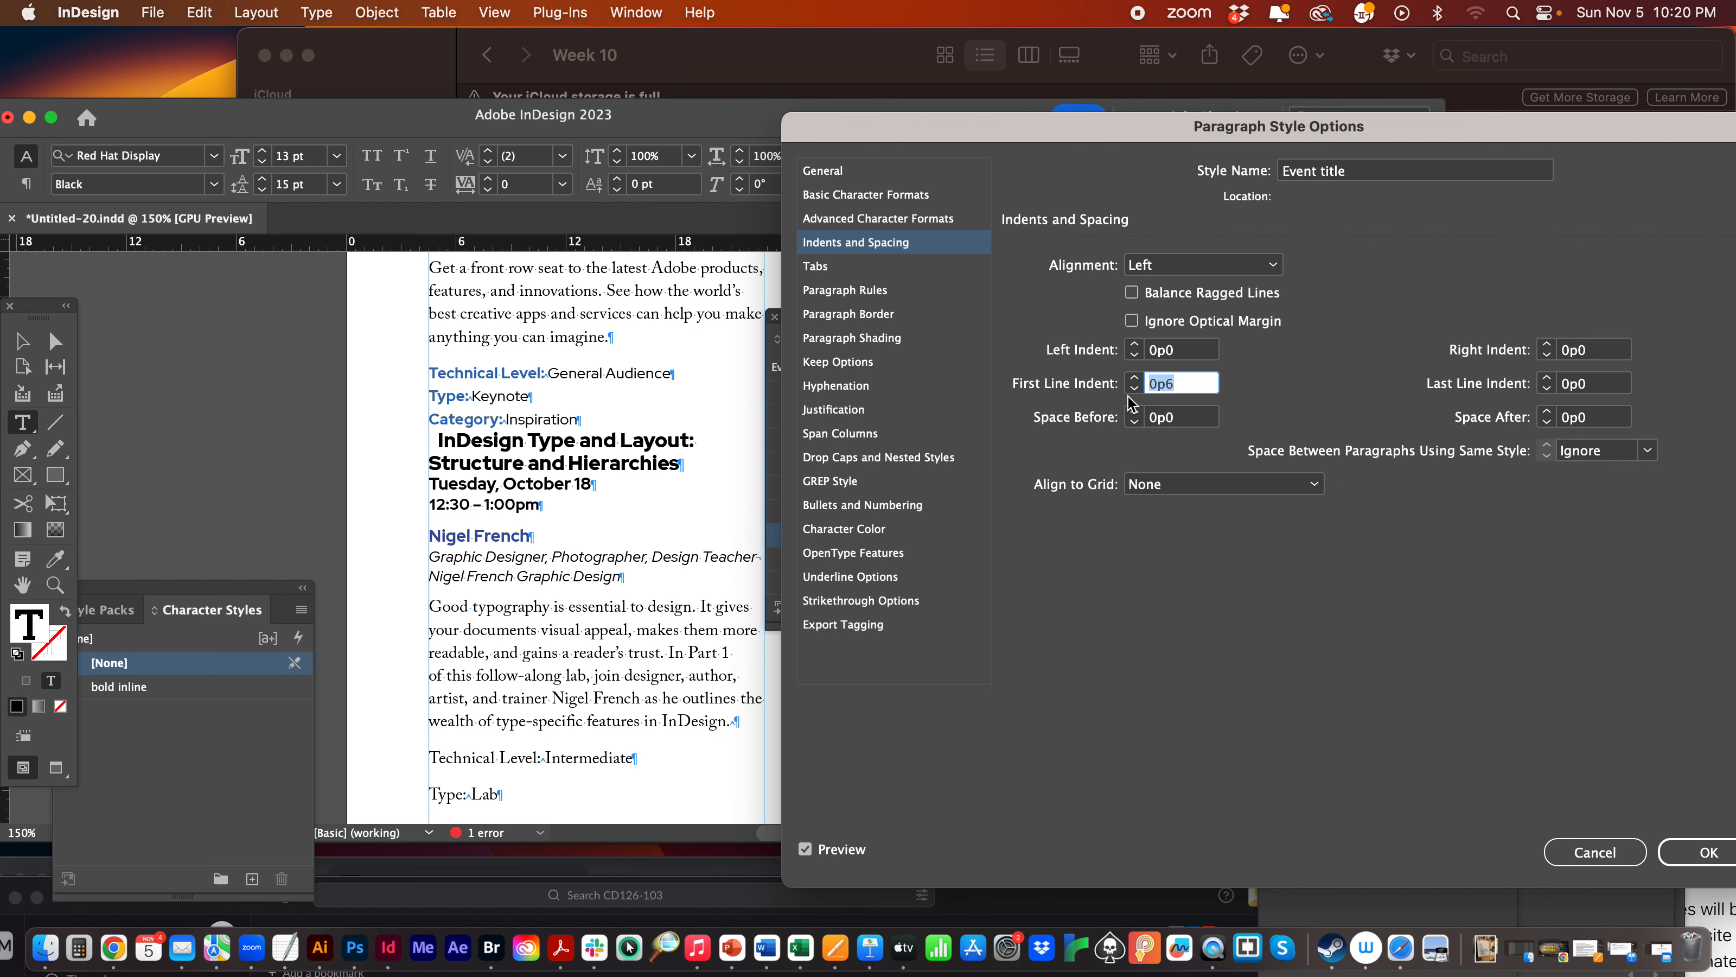
text(0)
Set the Event title style's space before to 1p2 and accept the style changes.
click(1134, 411)
click(1135, 411)
click(1135, 412)
click(1134, 411)
click(1134, 411)
click(1134, 412)
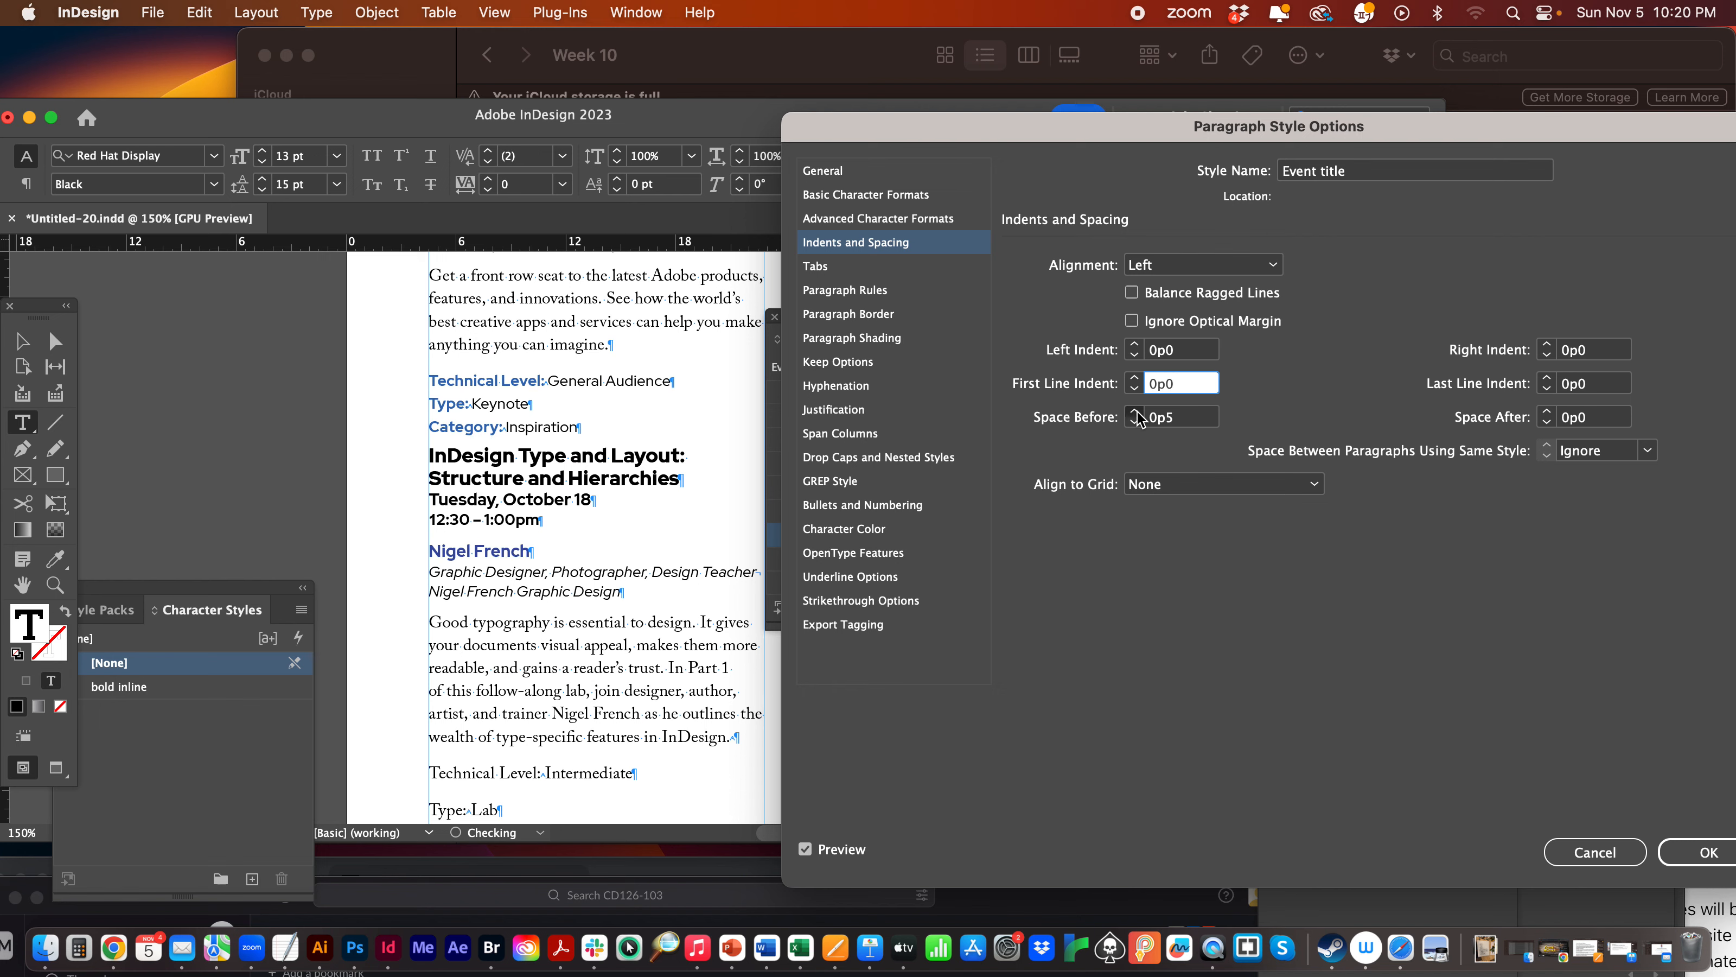
click(1134, 411)
click(1134, 411)
click(1134, 411)
click(1134, 412)
click(1134, 411)
click(1134, 411)
click(1135, 411)
click(1135, 411)
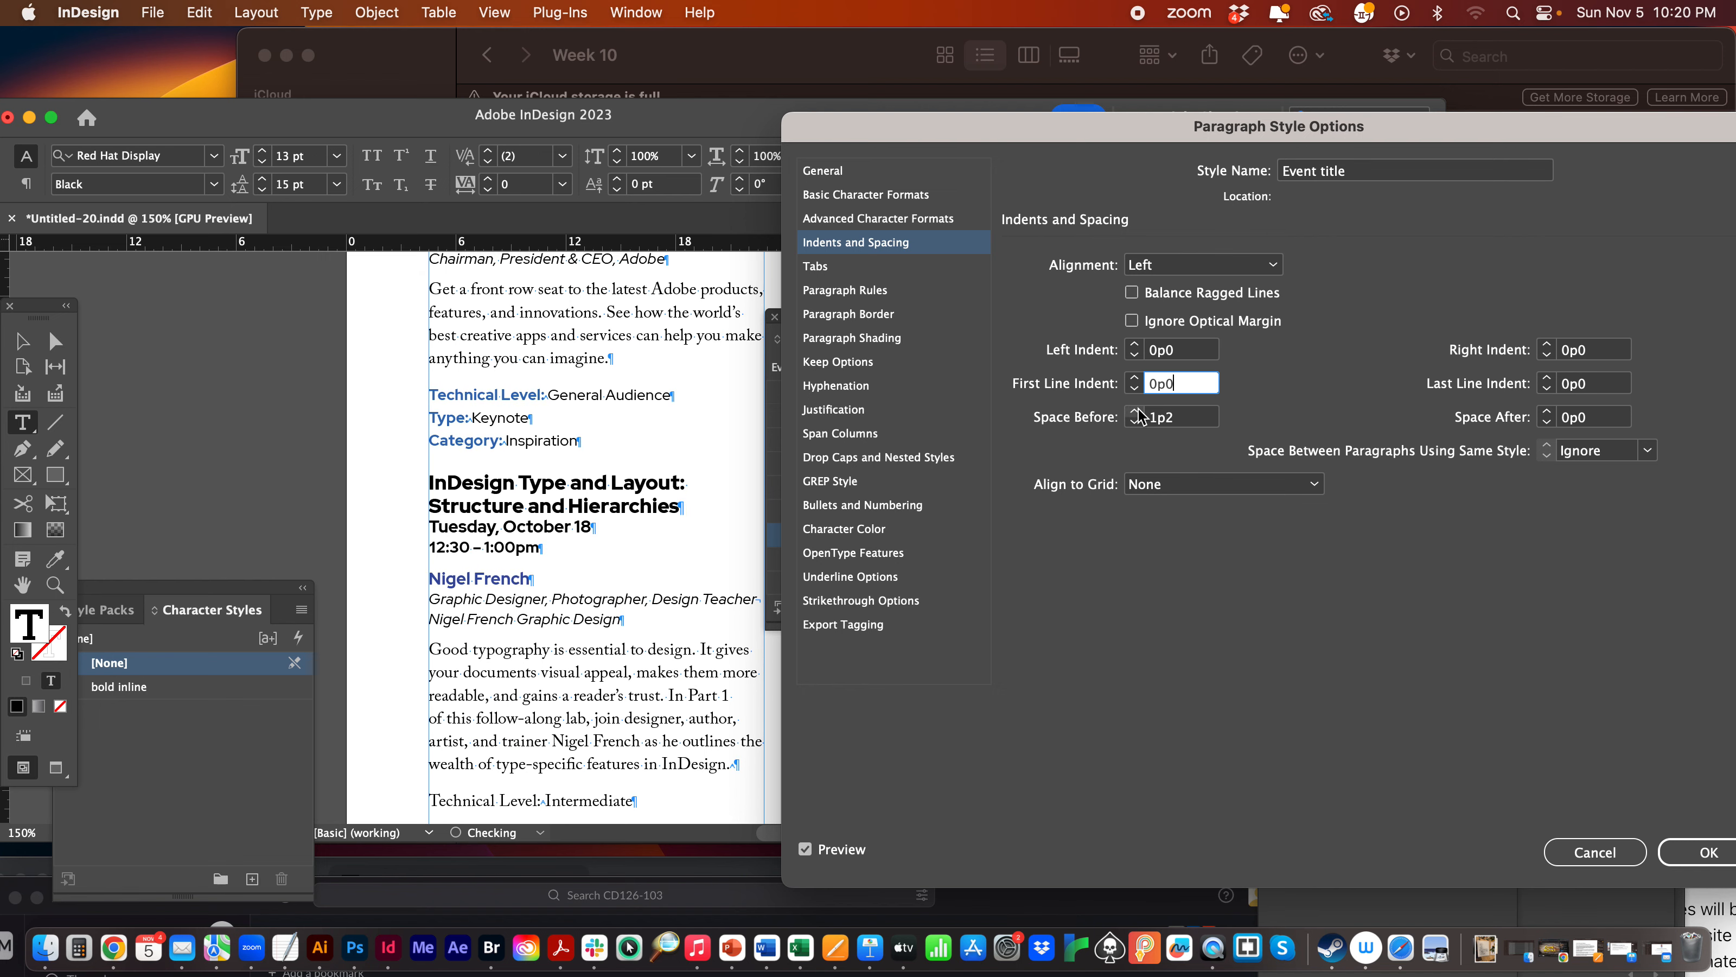
click(1702, 851)
Compare the spacing around both session titles and set the Event title style's space after to 0p6.
scroll(594, 467, up, 6)
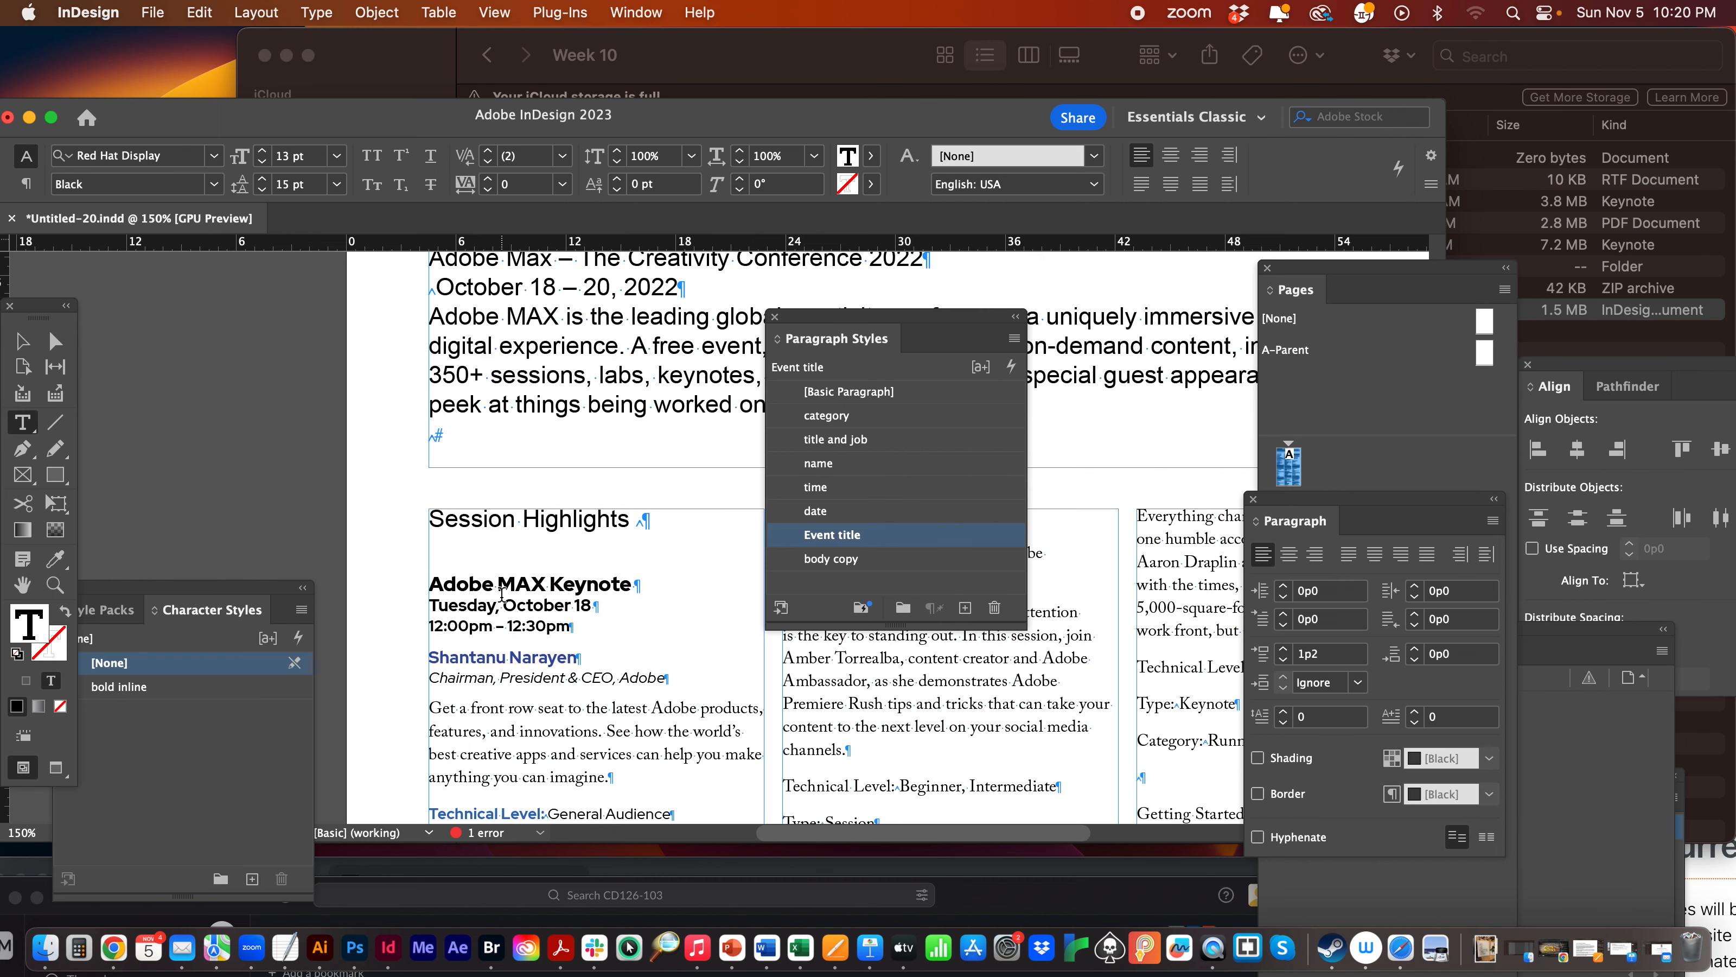
scroll(523, 586, down, 3)
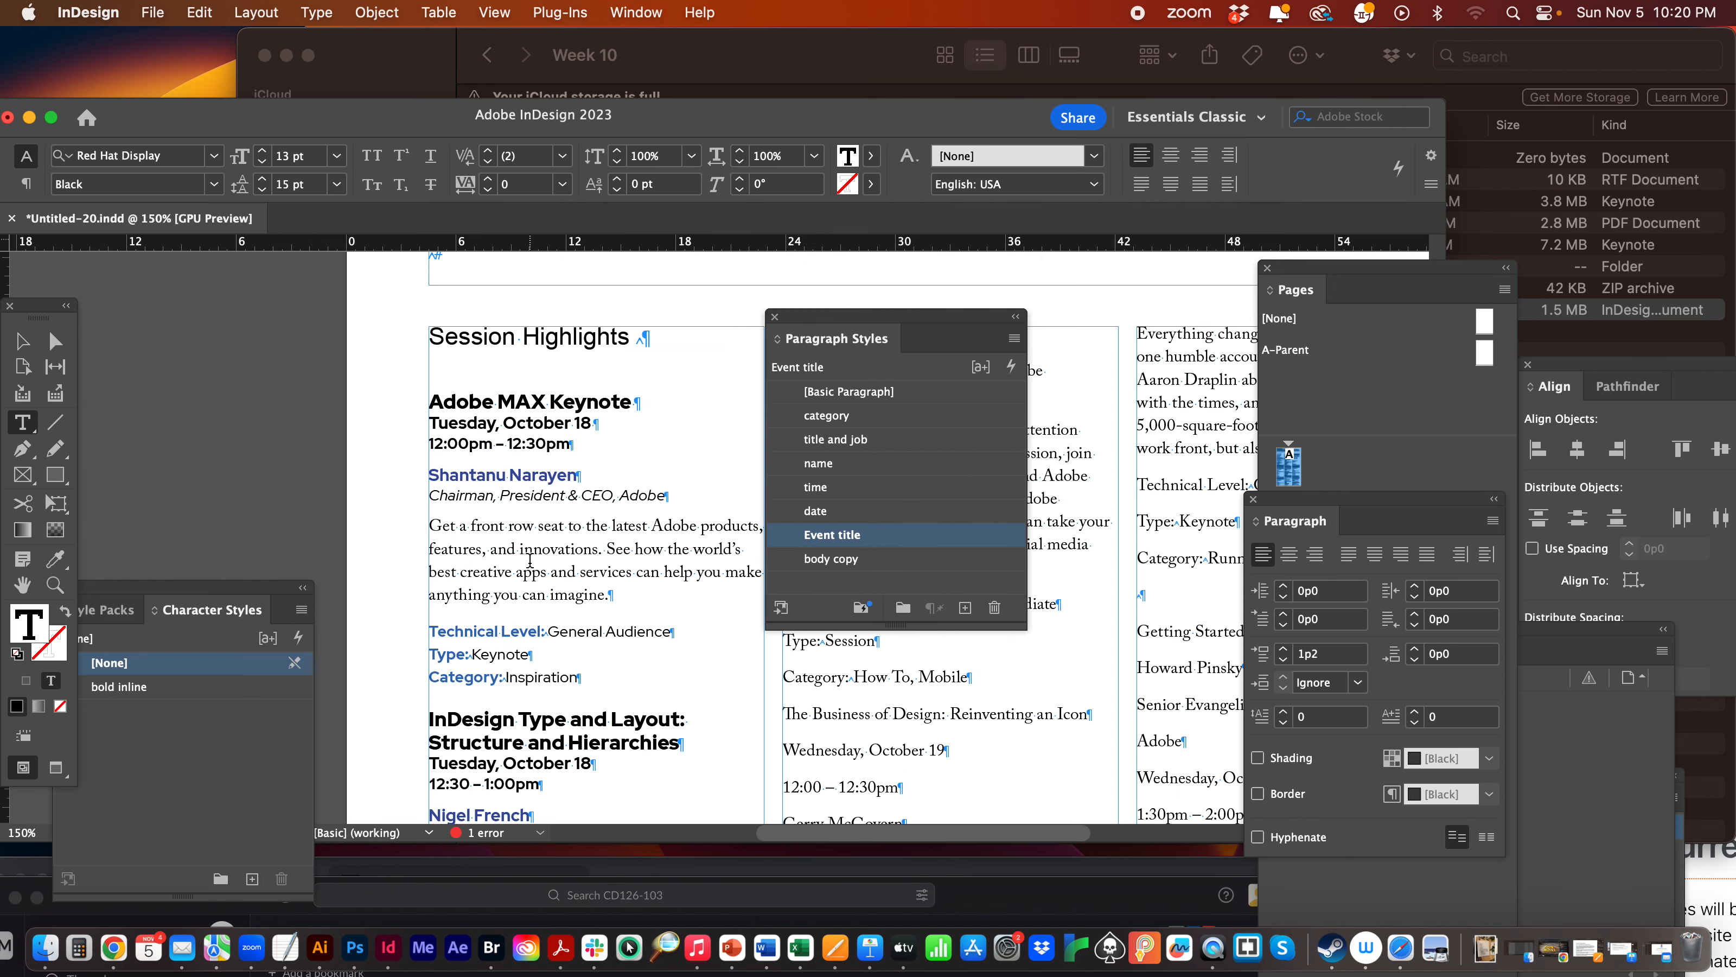
drag(445, 364, 599, 366)
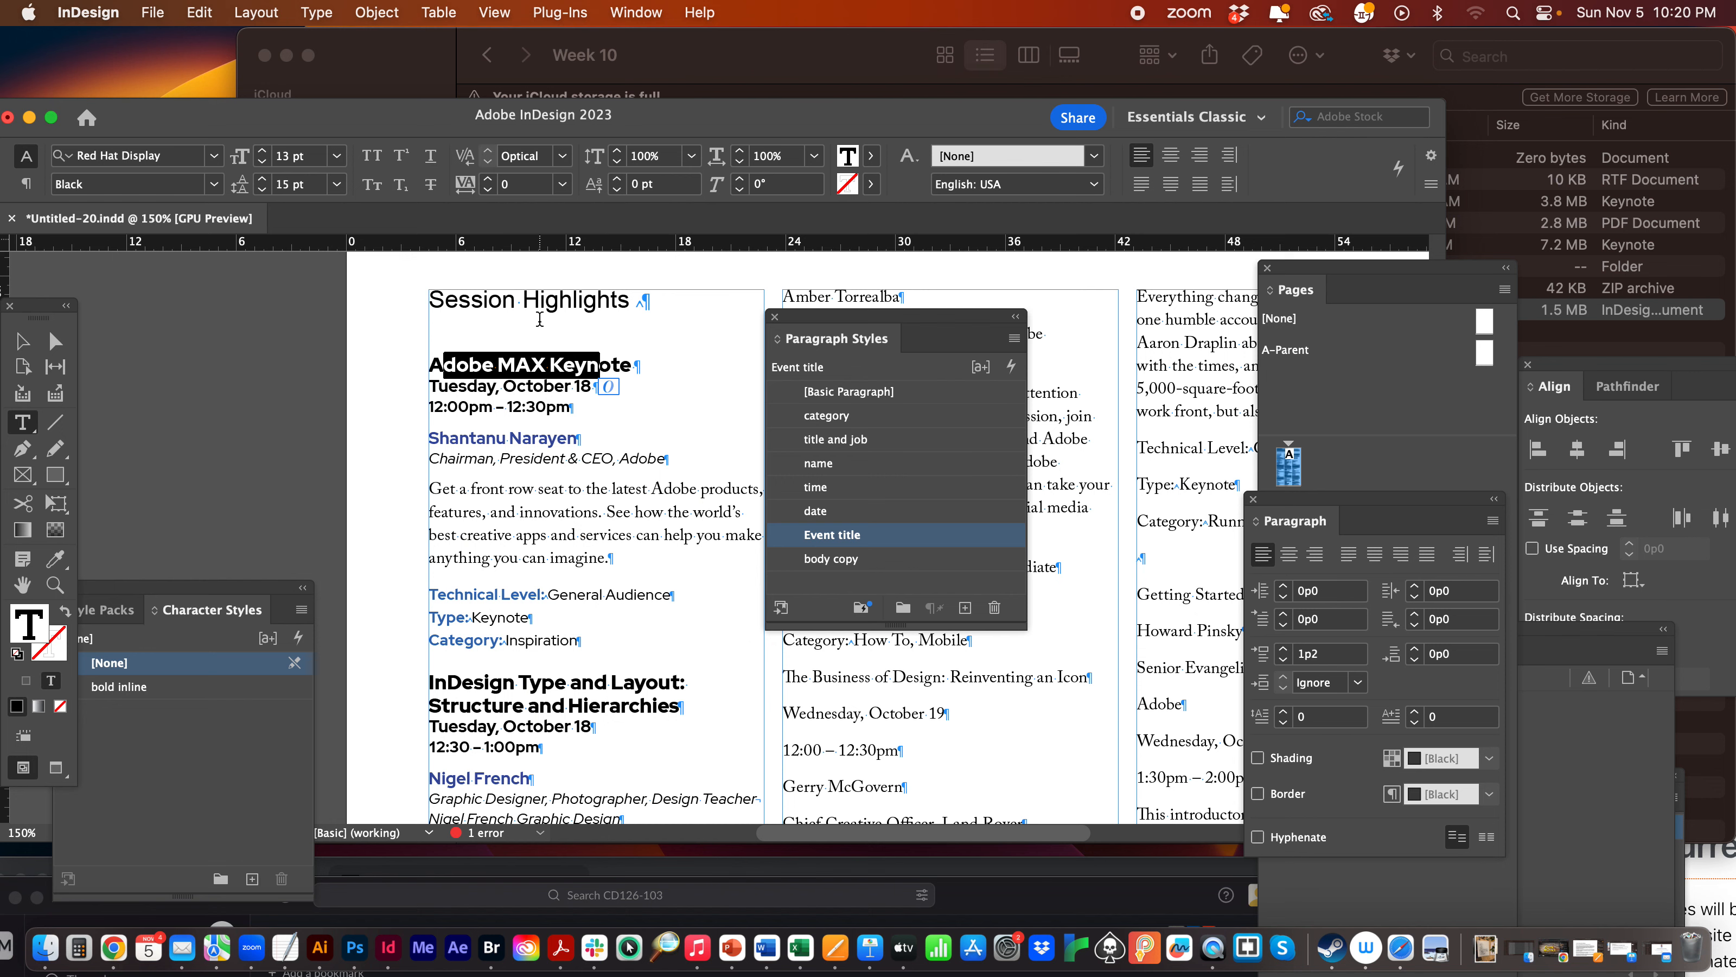
scroll(523, 569, down, 4)
drag(819, 325, 1020, 488)
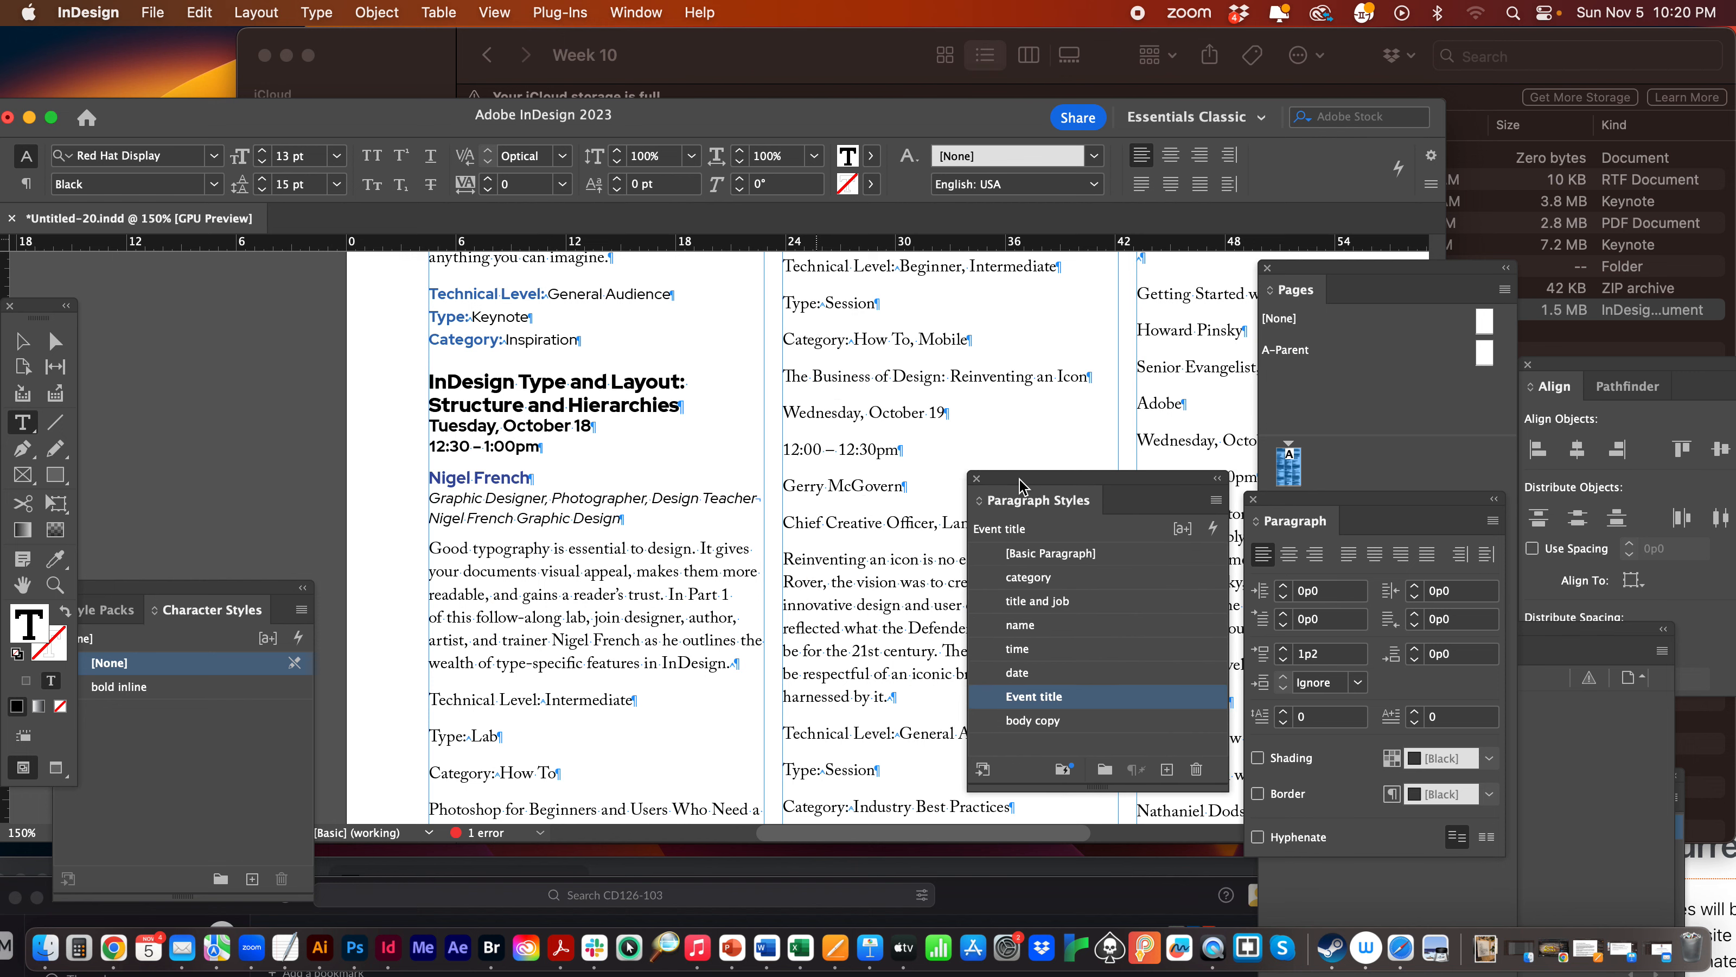
scroll(692, 562, down, 1)
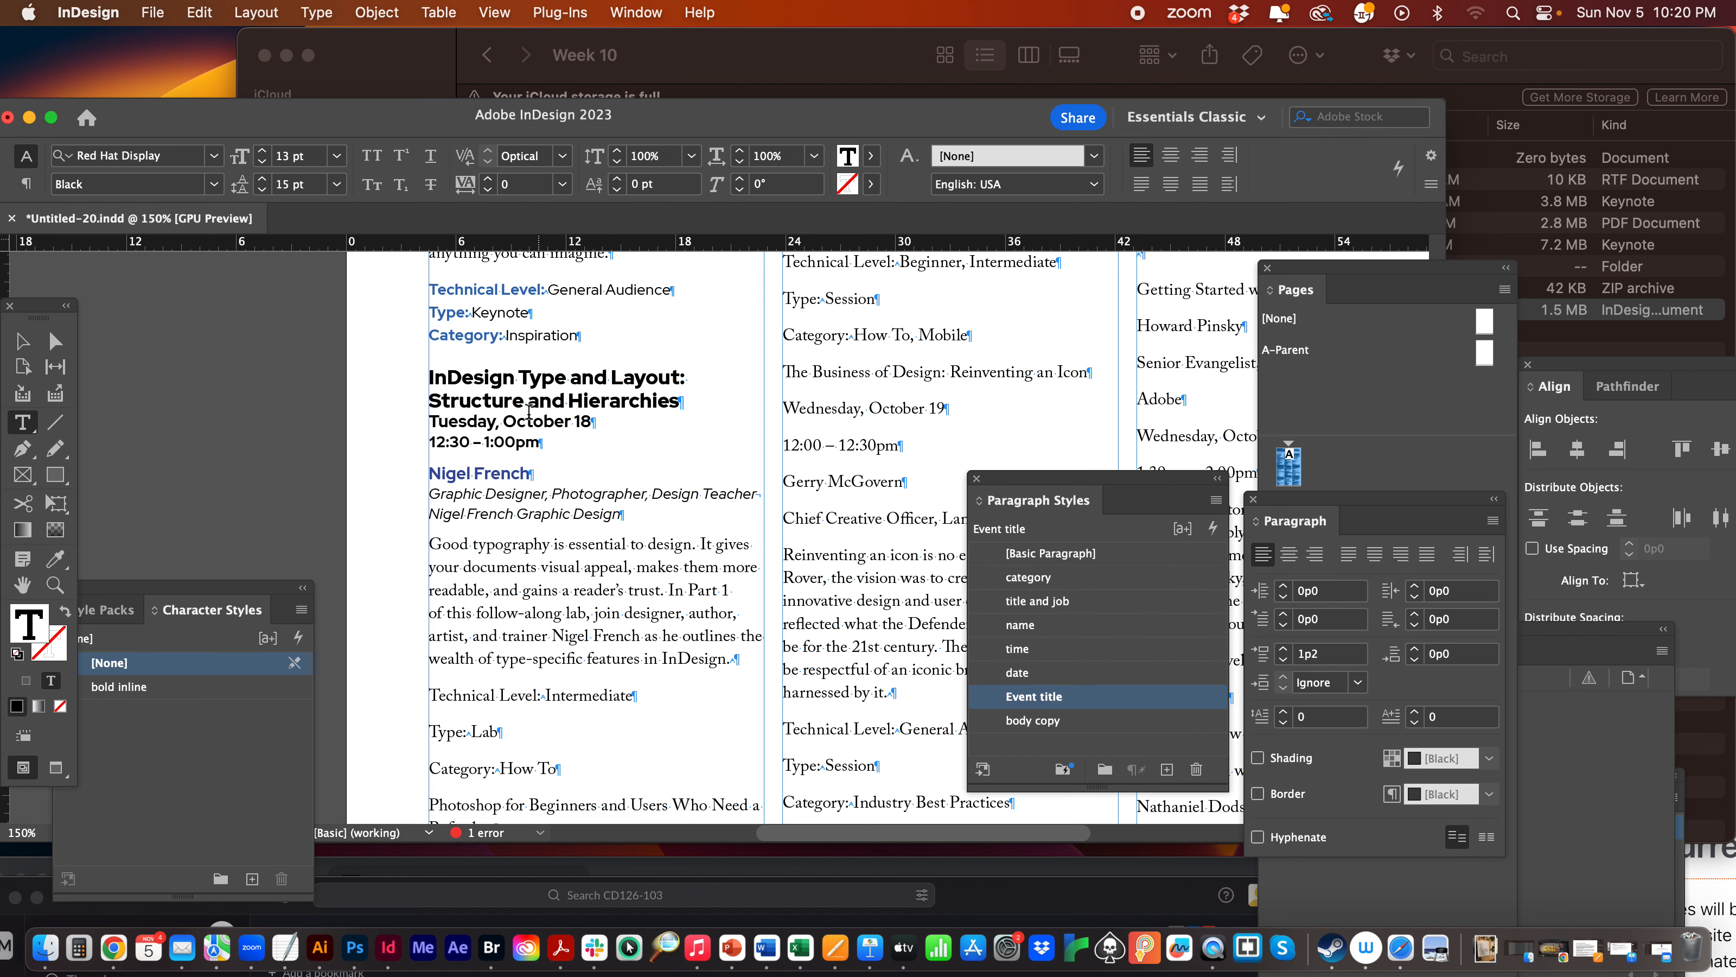
click(507, 400)
double_click(1077, 698)
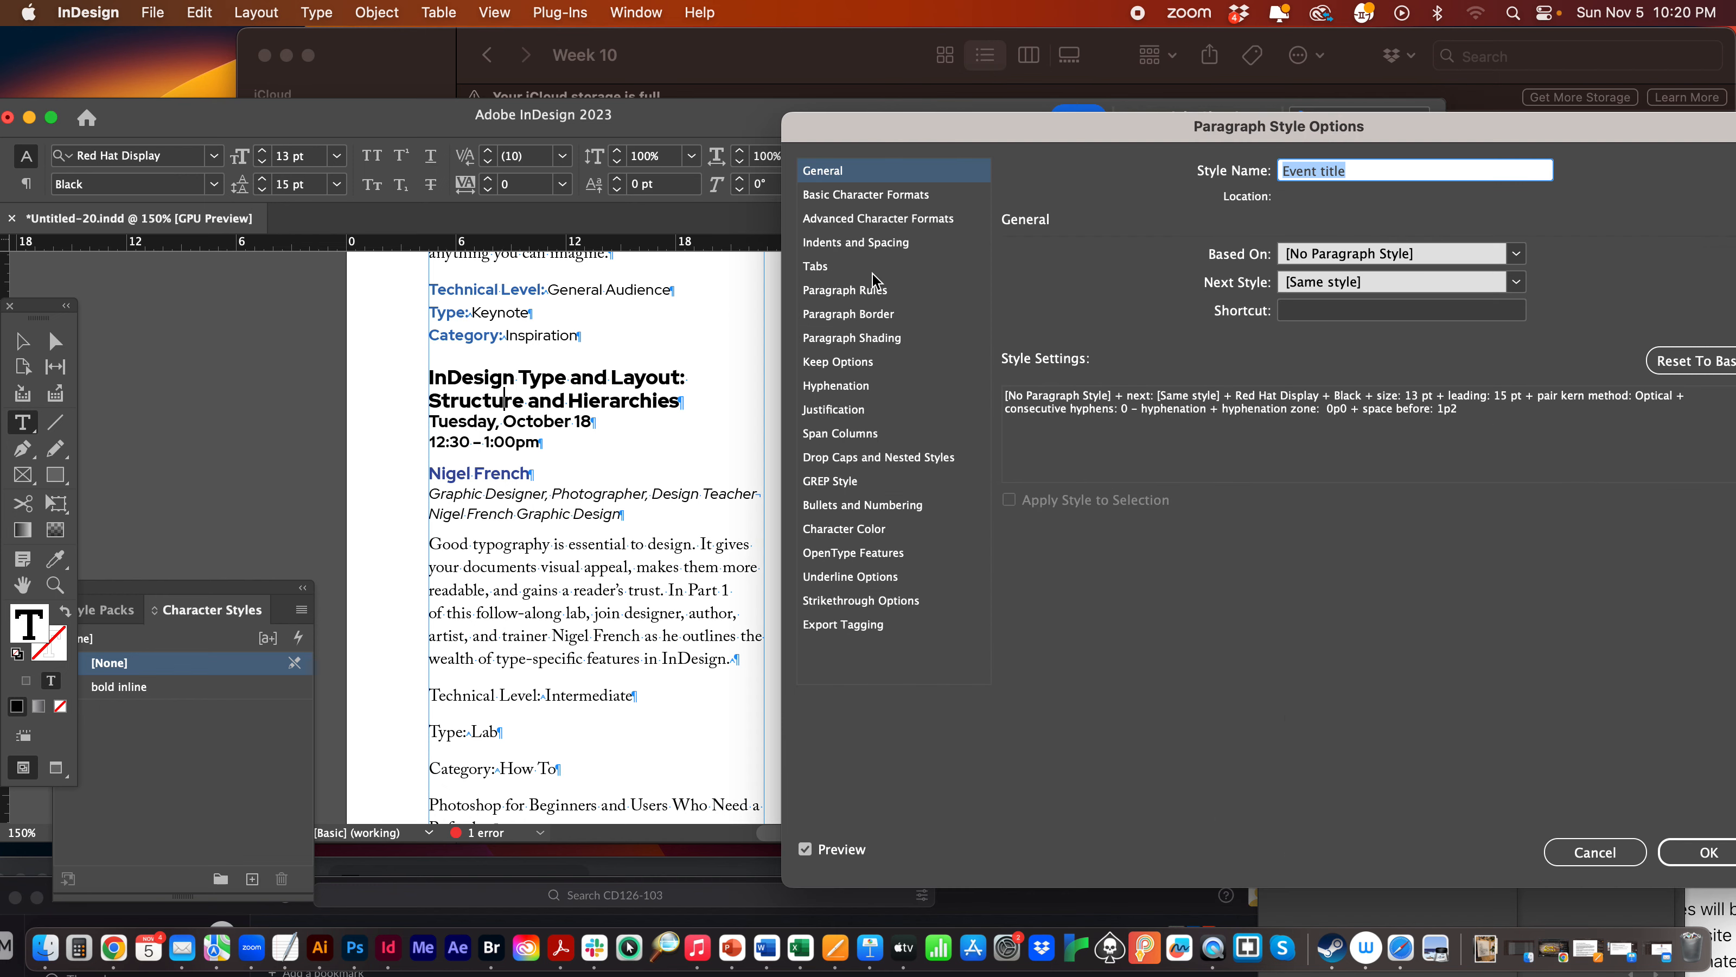
click(856, 242)
drag(889, 126, 67, 125)
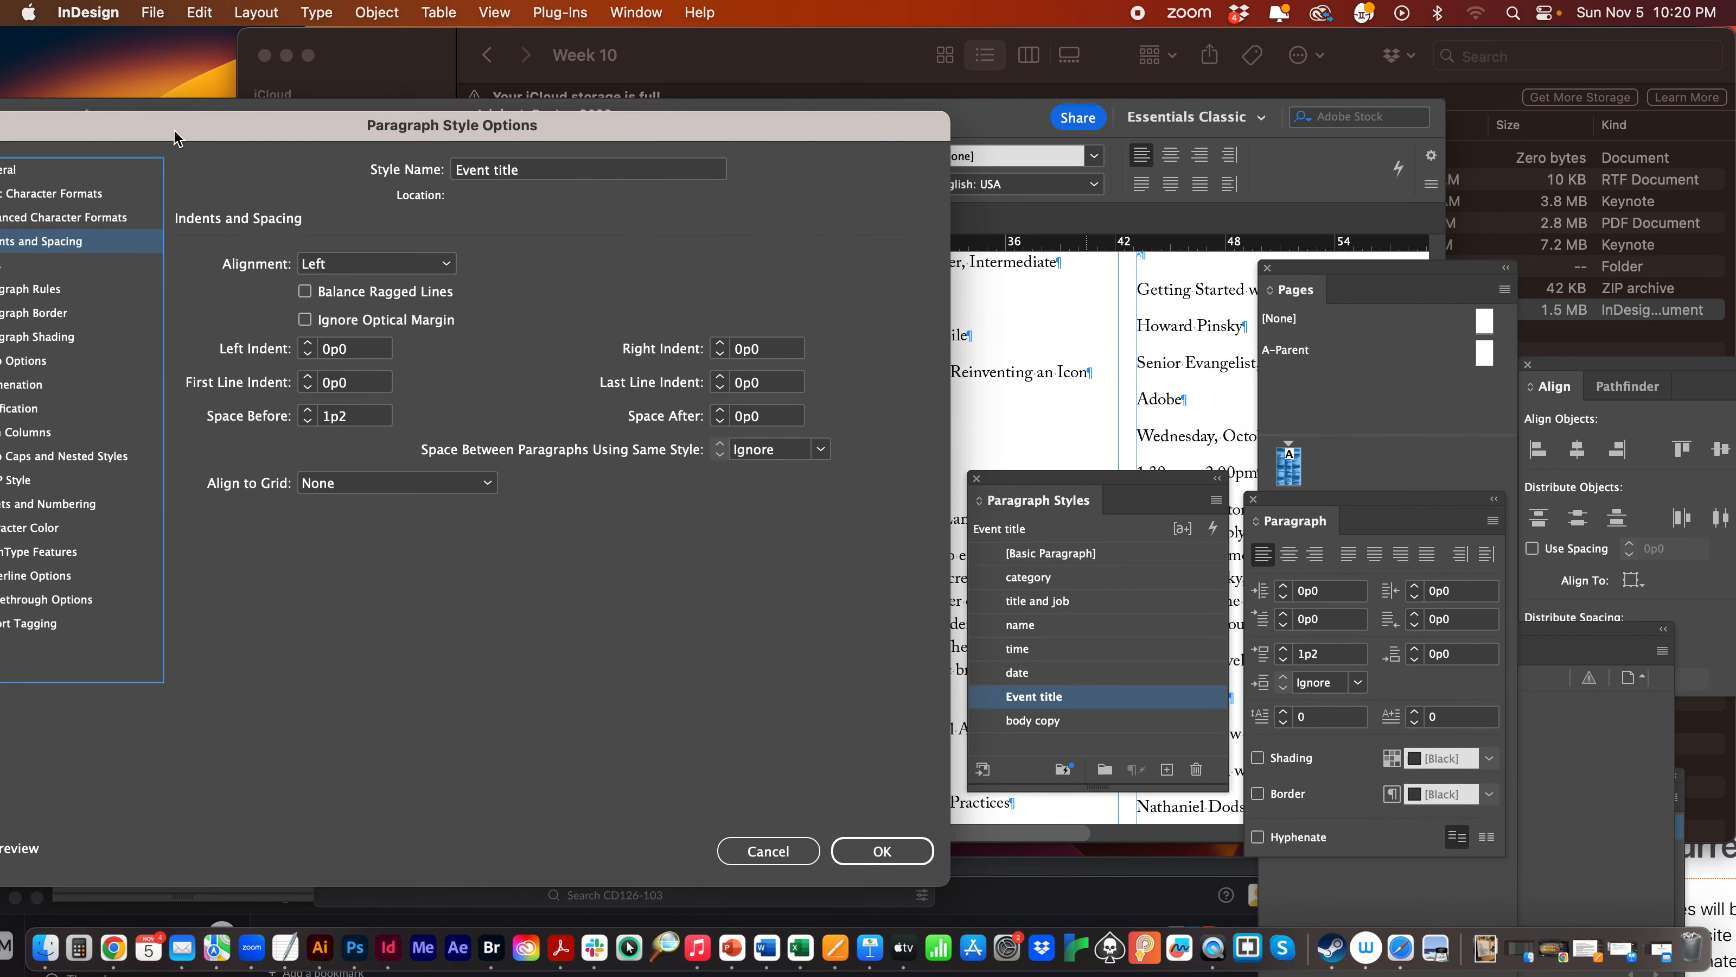
click(723, 411)
drag(264, 137, 1019, 149)
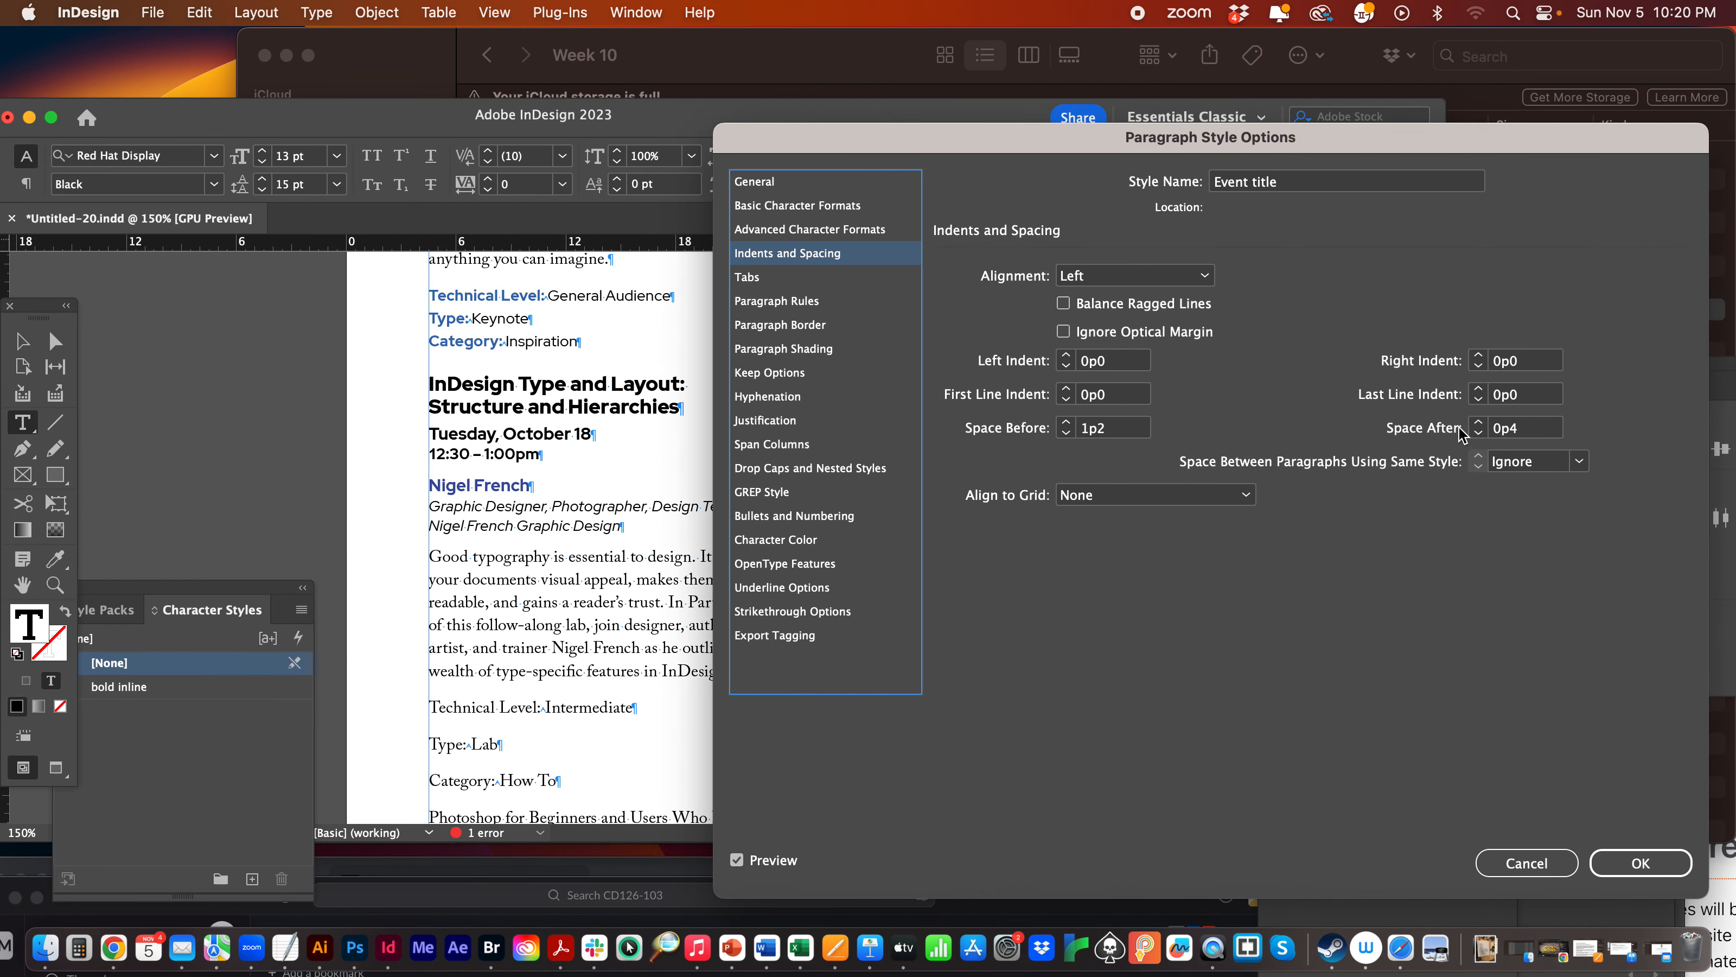
click(1478, 423)
click(1478, 423)
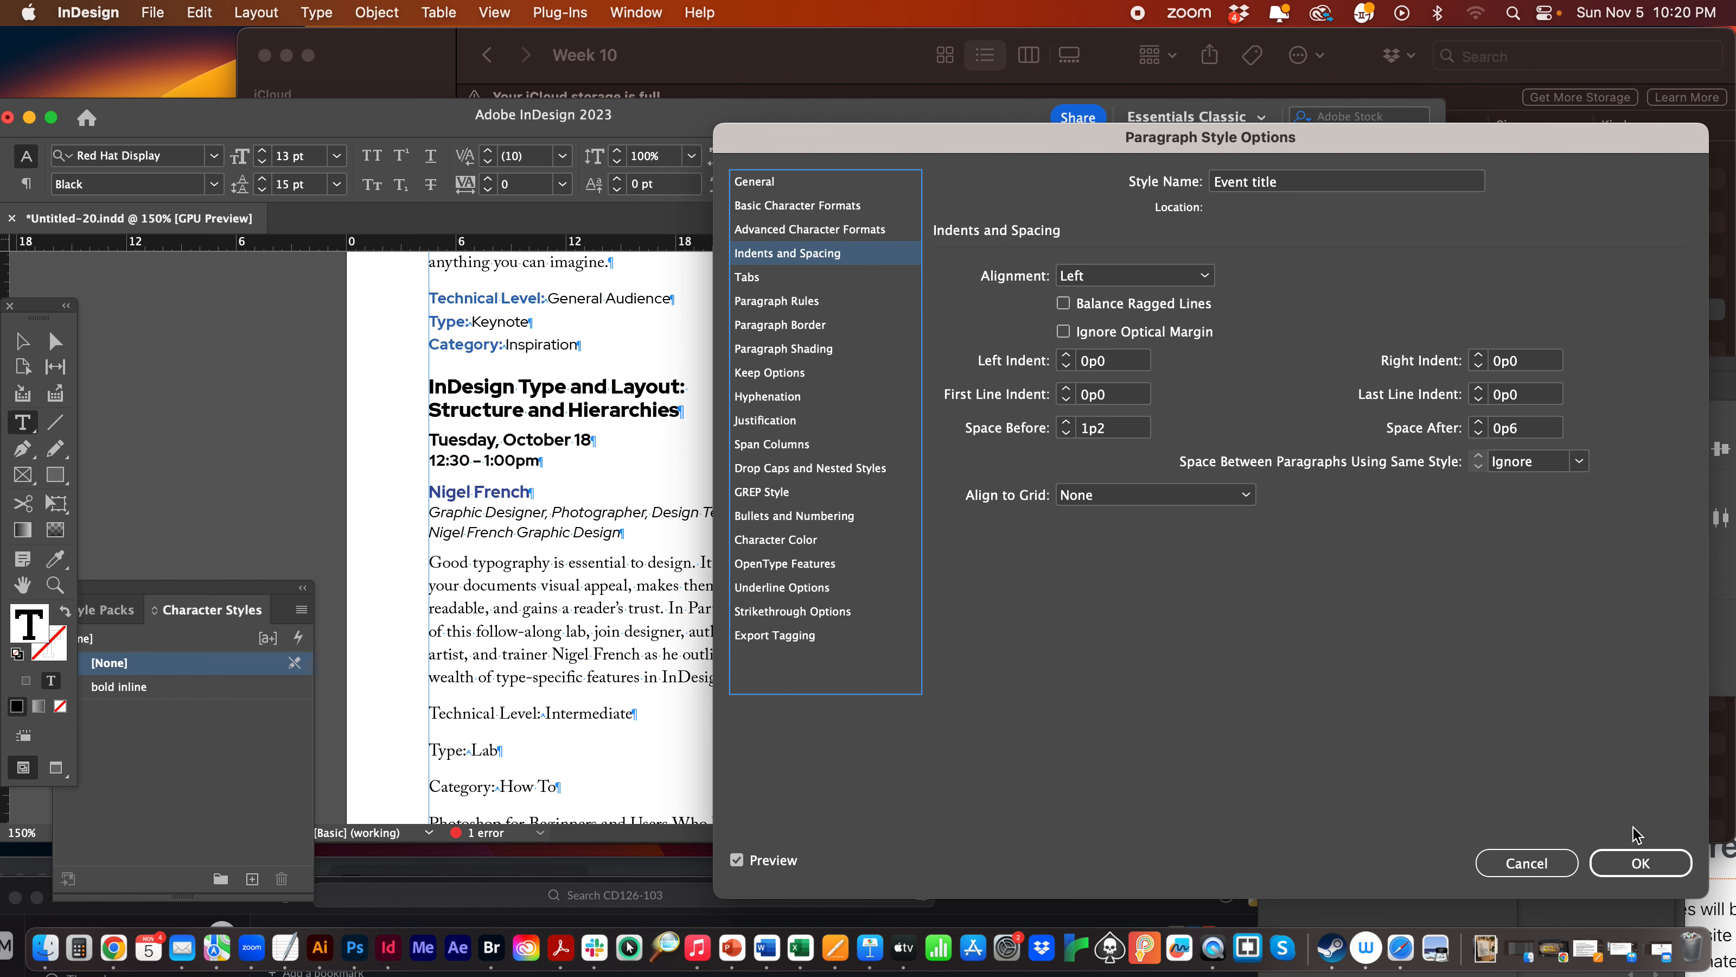
click(1640, 863)
Check the type size and leading of the second session's job, date, title and time lines.
click(610, 512)
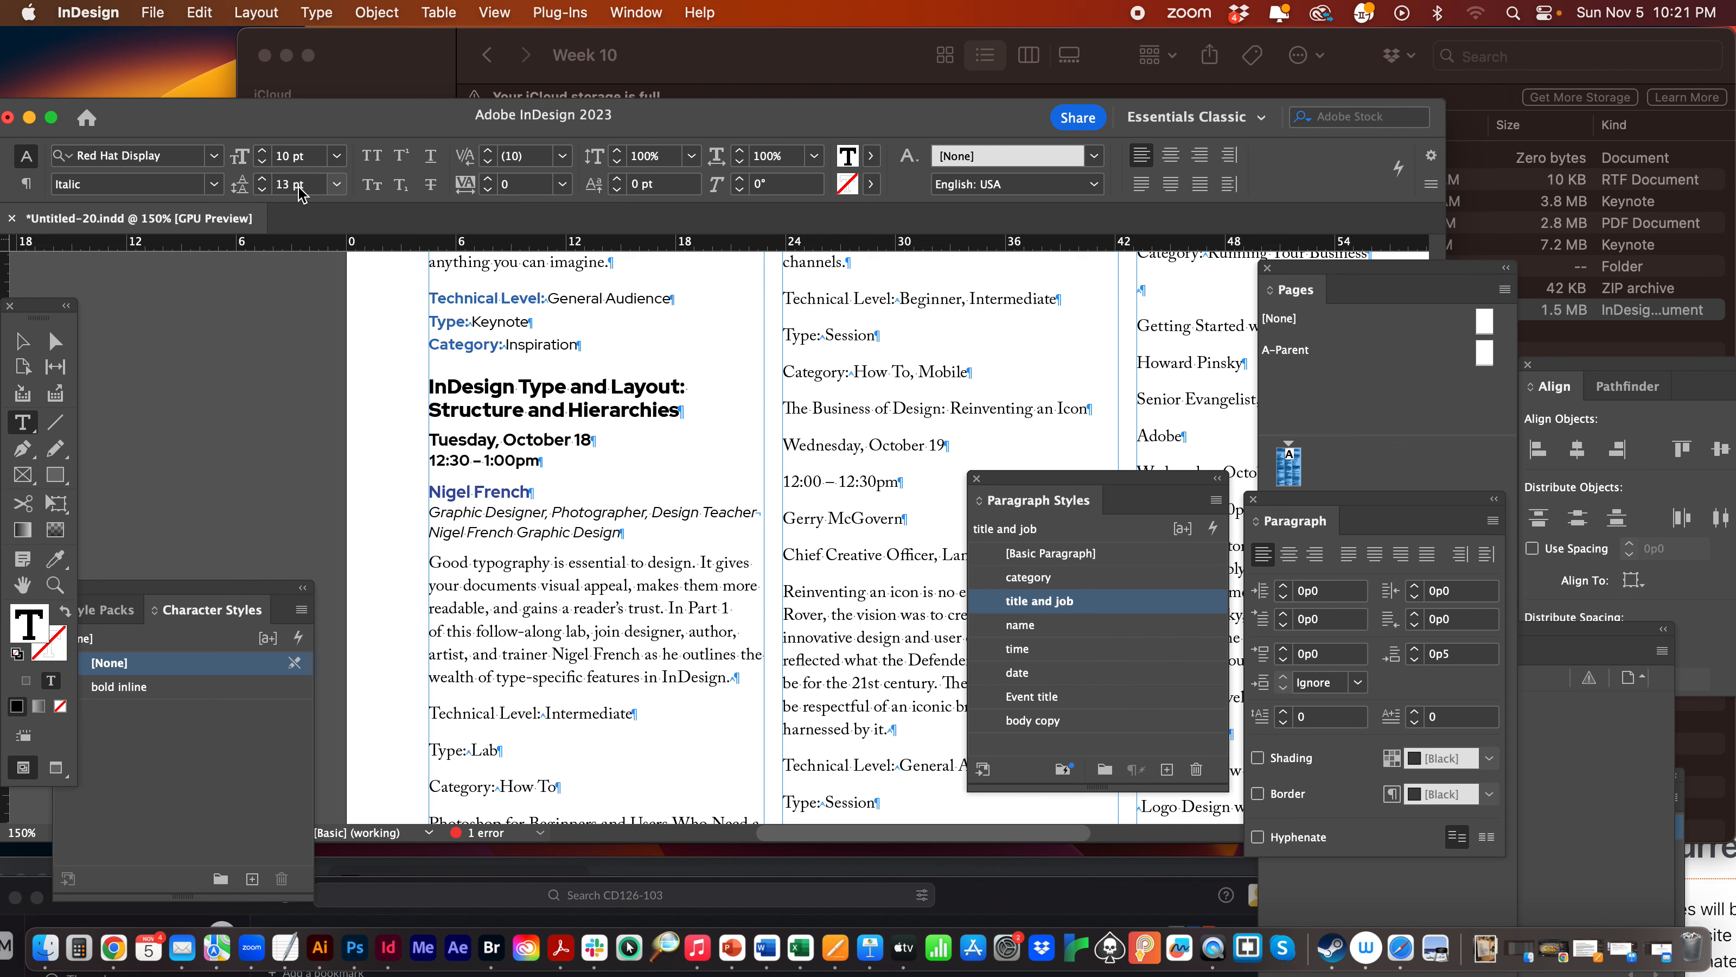
click(526, 437)
click(510, 414)
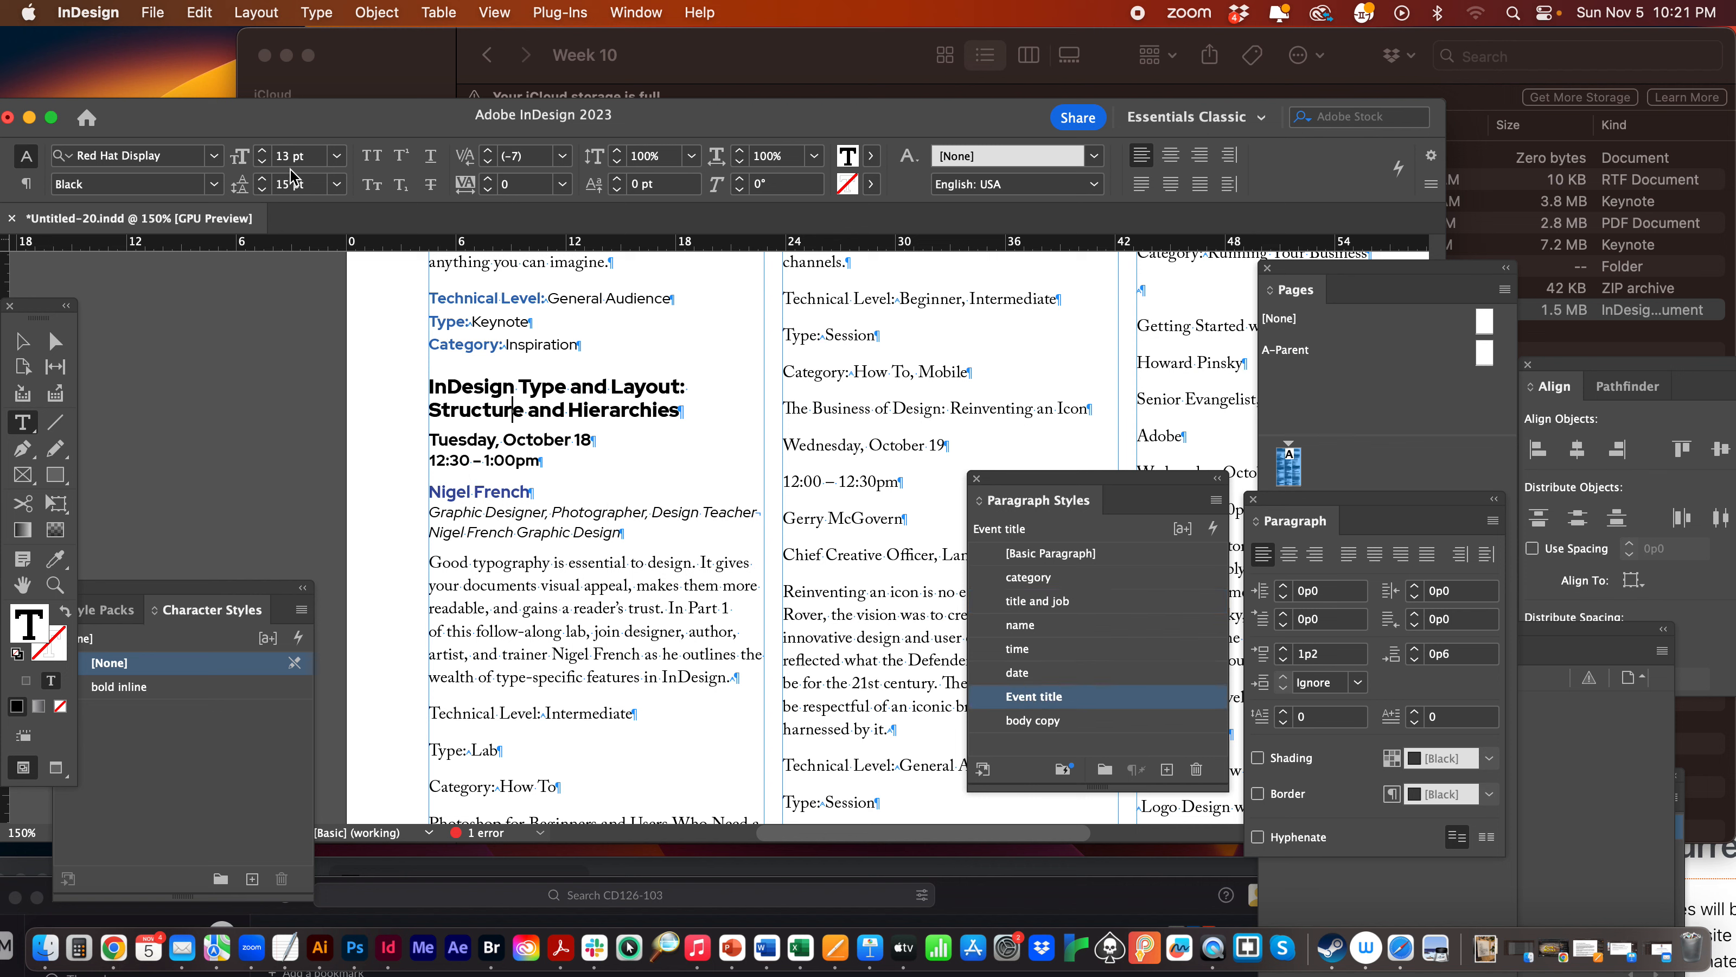
click(600, 449)
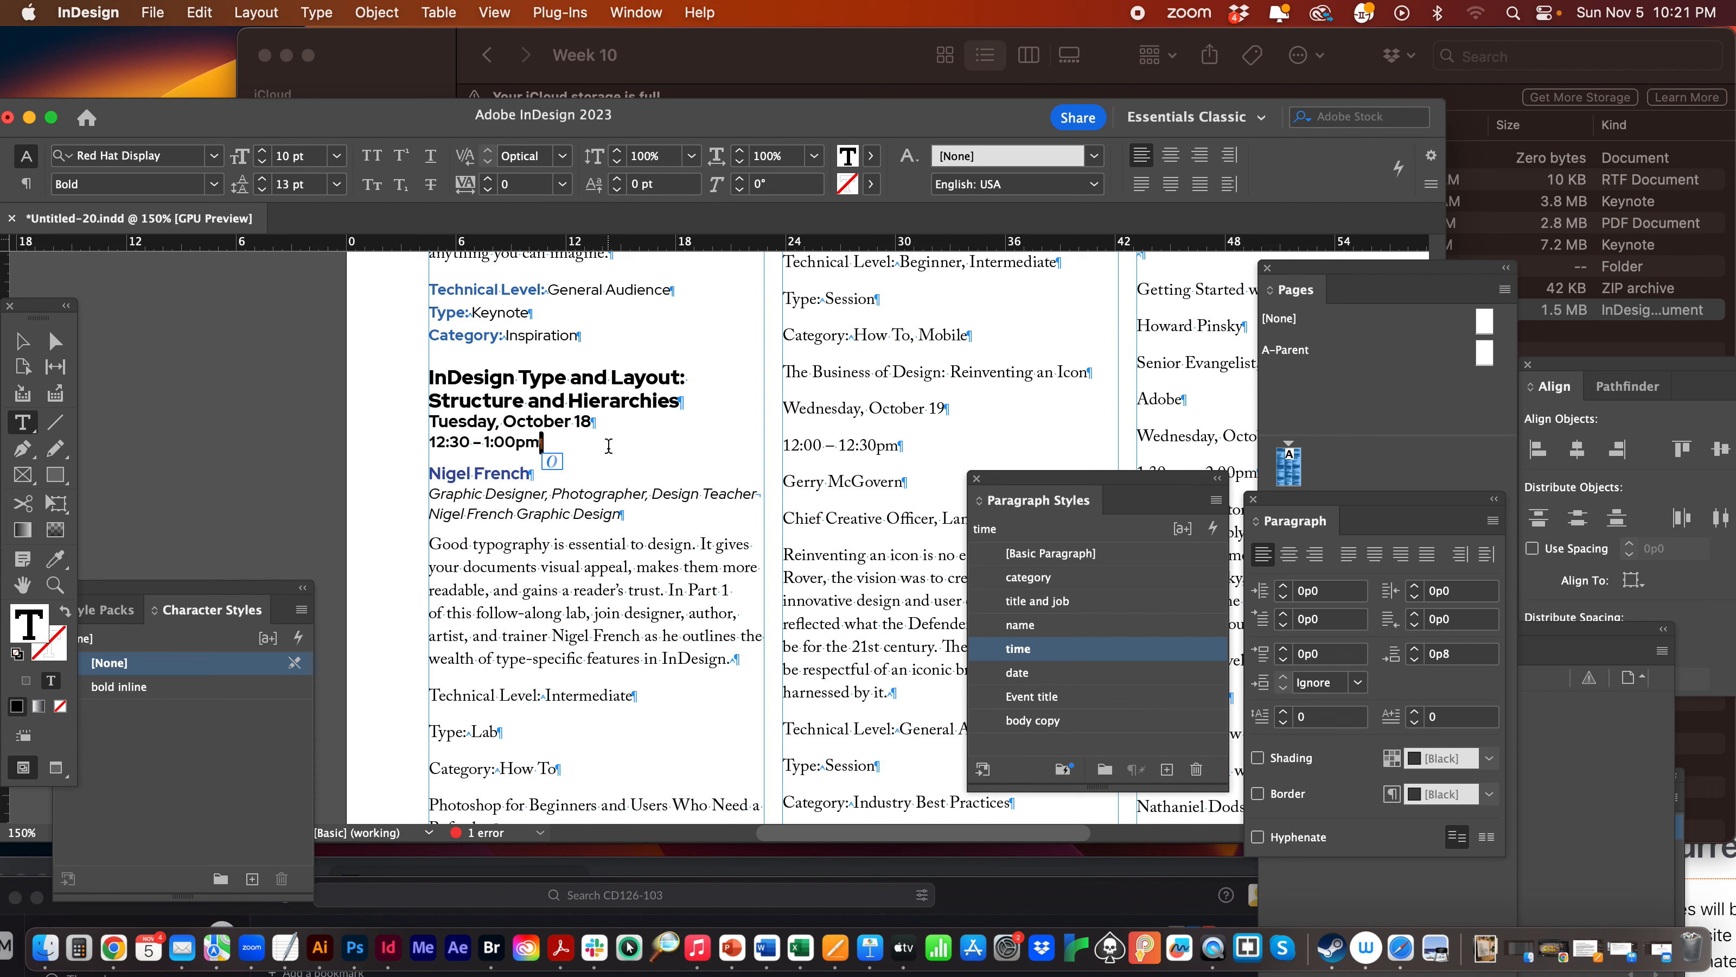
click(455, 444)
Set the Event title paragraph style's space after to 0p7.
click(547, 398)
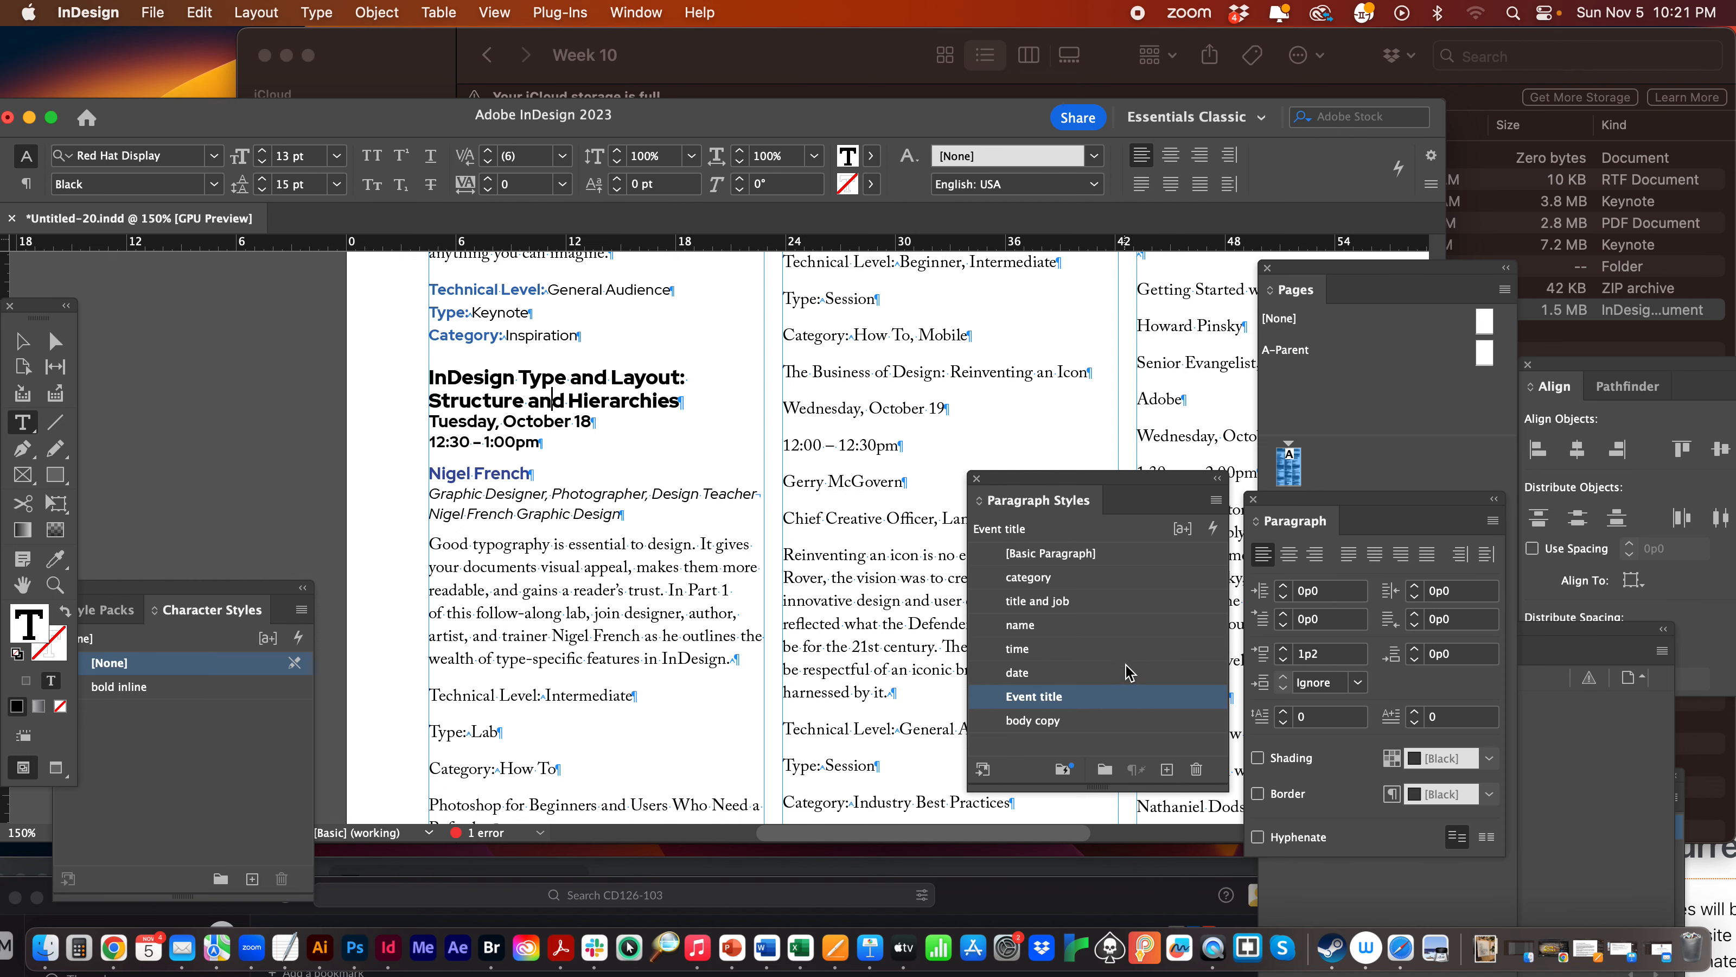
double_click(1094, 704)
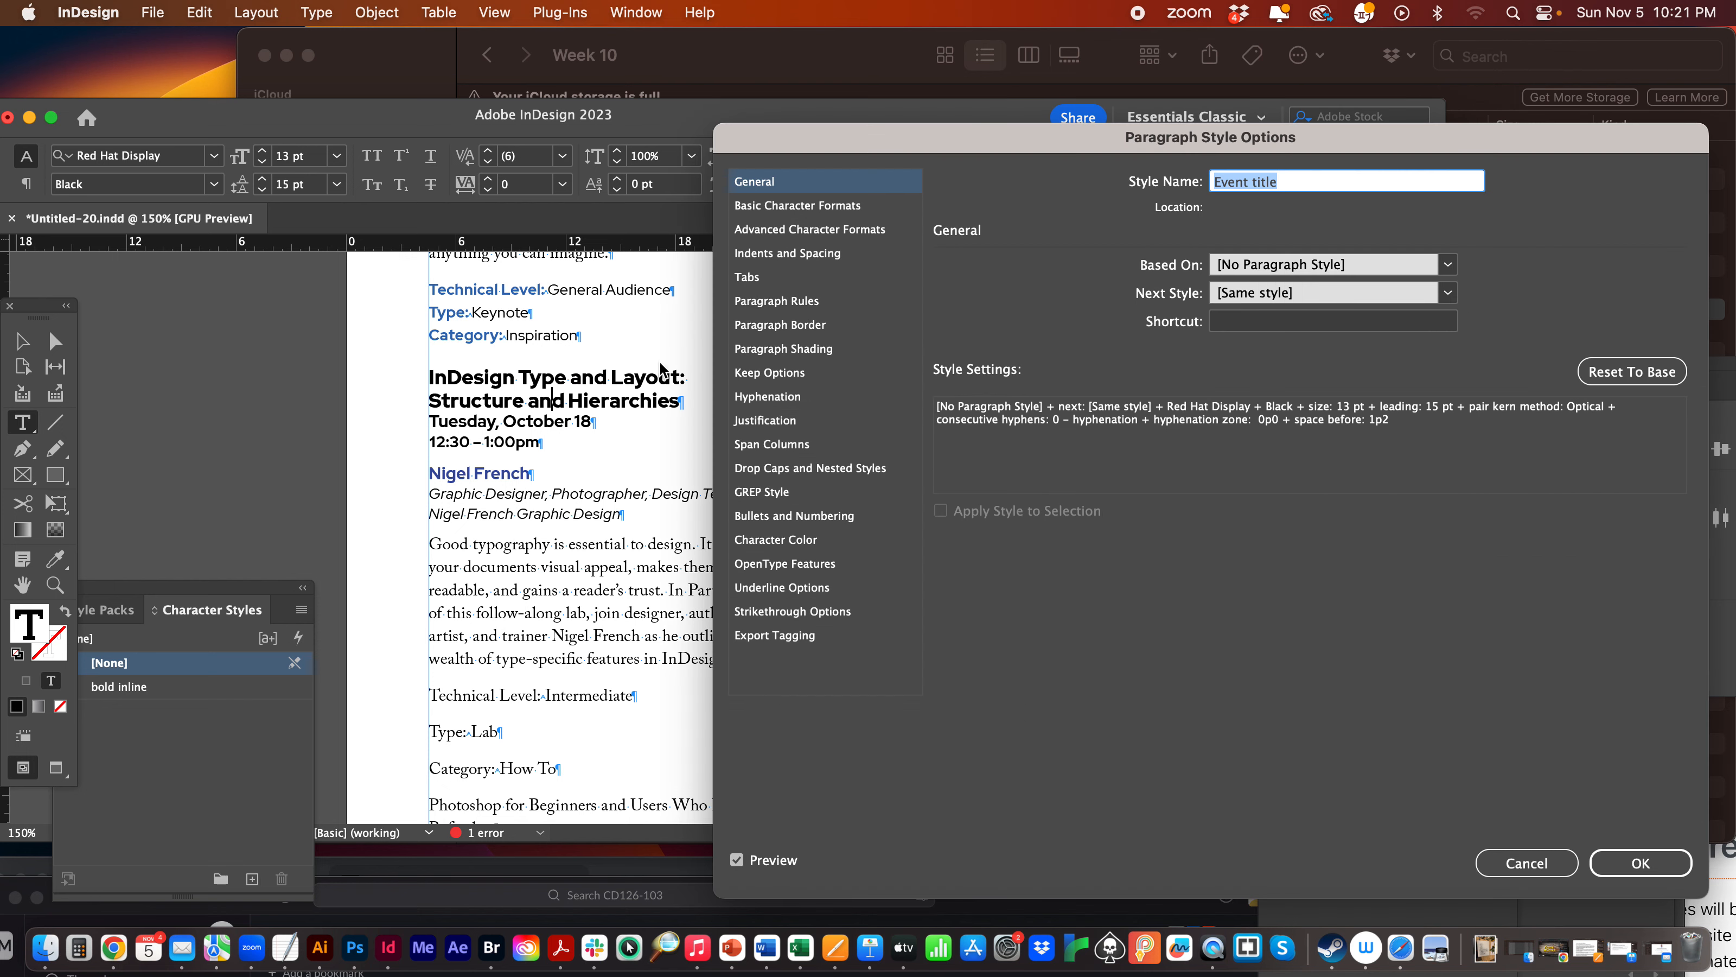
click(780, 254)
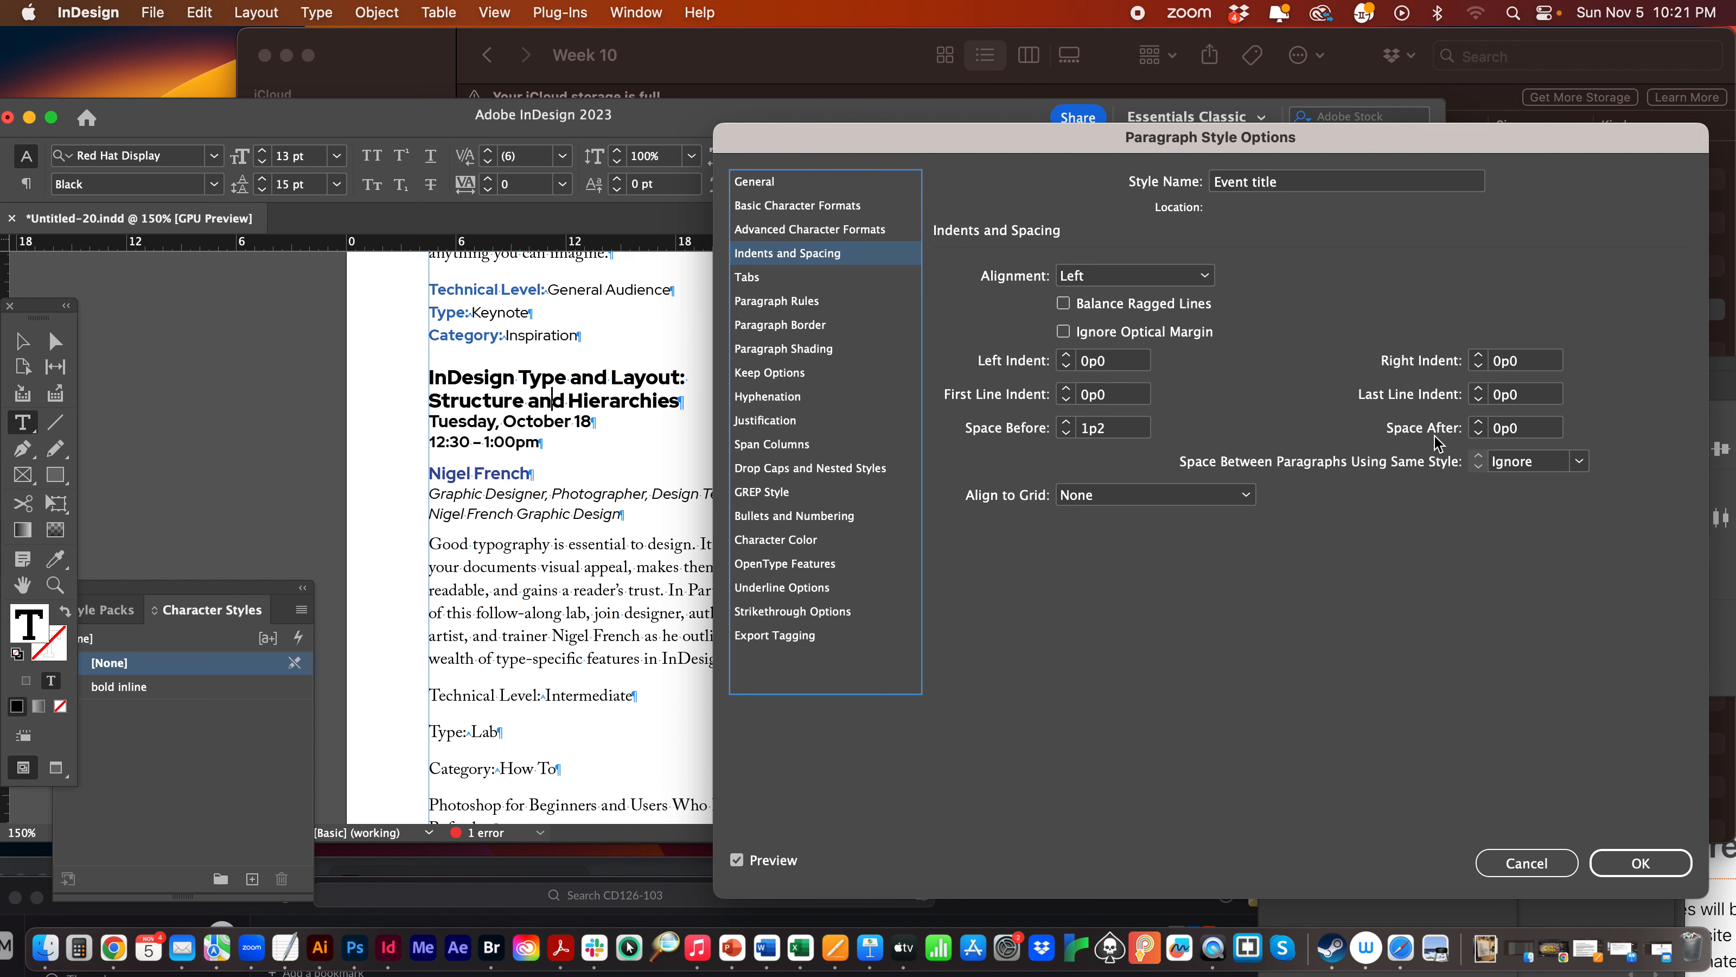
click(1477, 422)
click(1476, 422)
click(1476, 422)
click(1476, 422)
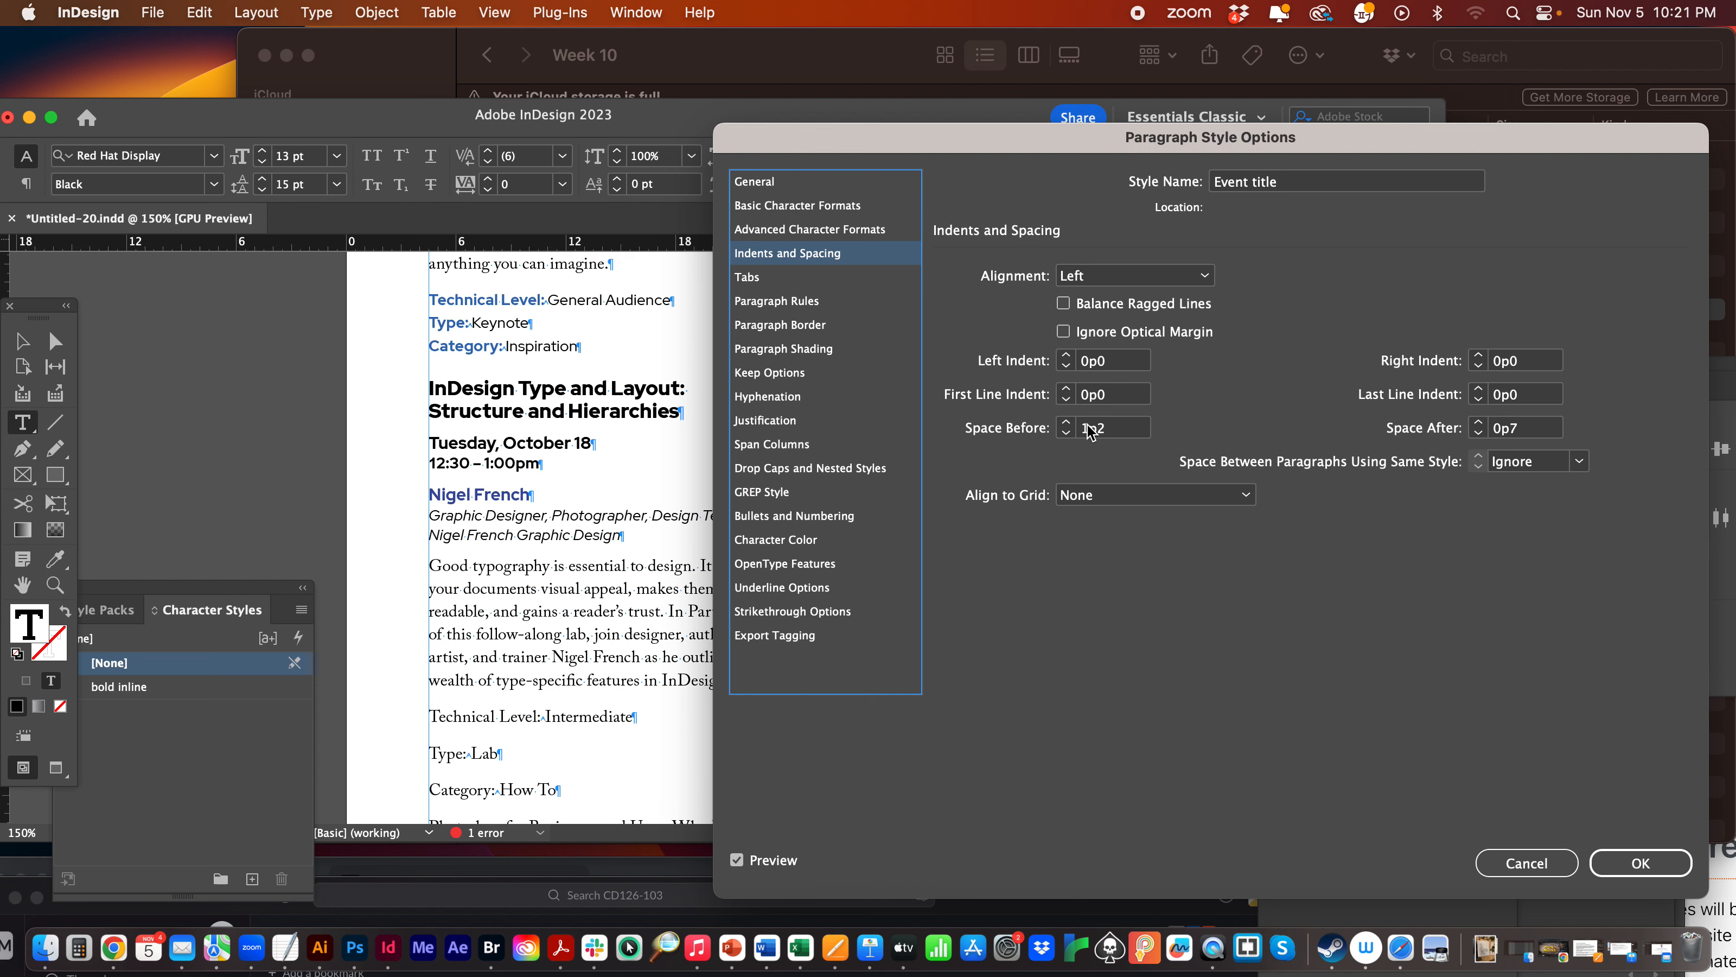
click(1643, 863)
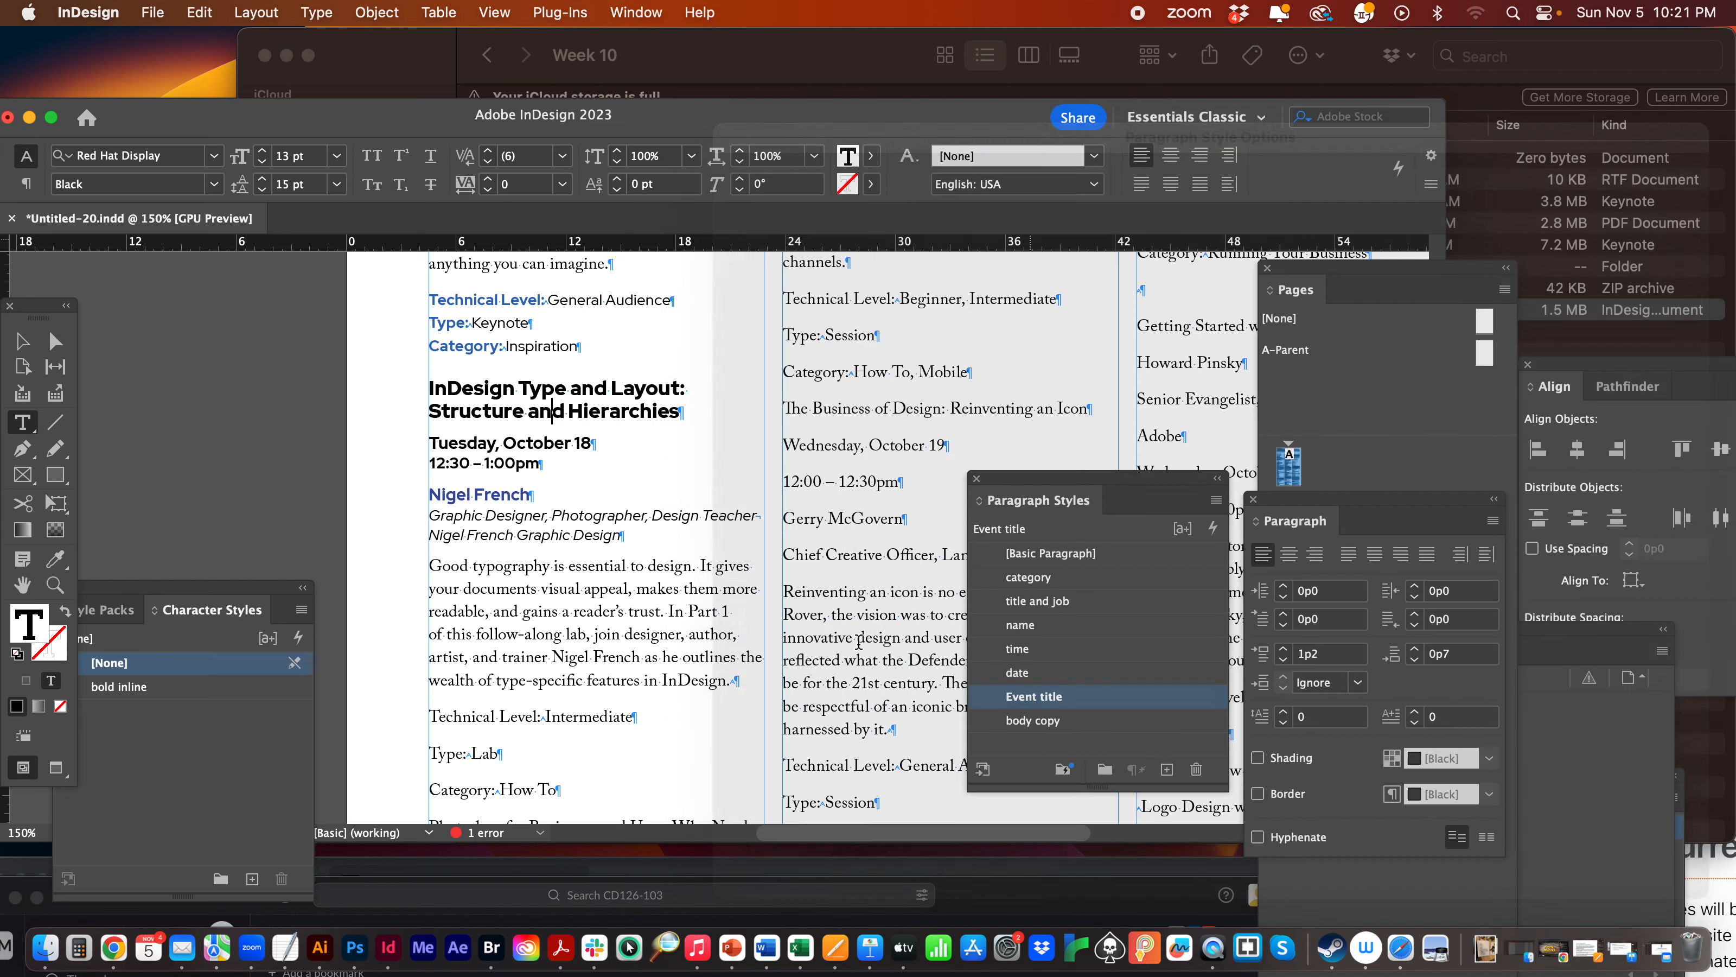
Apply the "category" paragraph style to the second session's Technical Level, Type and Category lines.
click(571, 528)
click(685, 627)
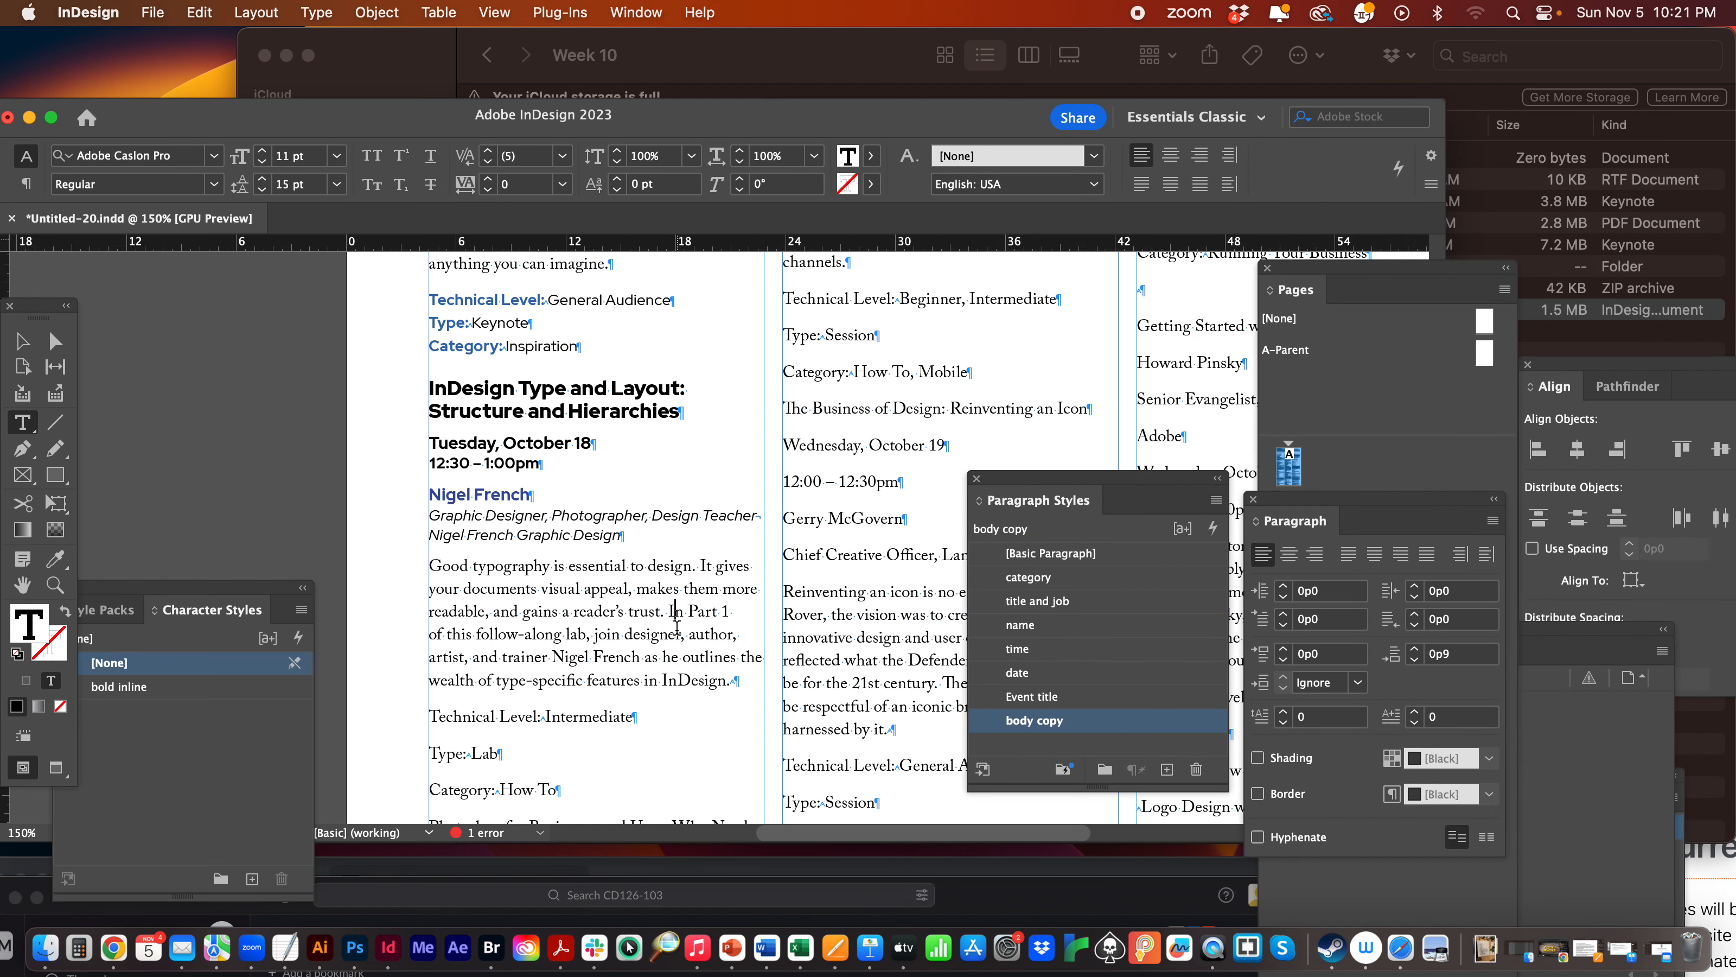
scroll(676, 627, down, 3)
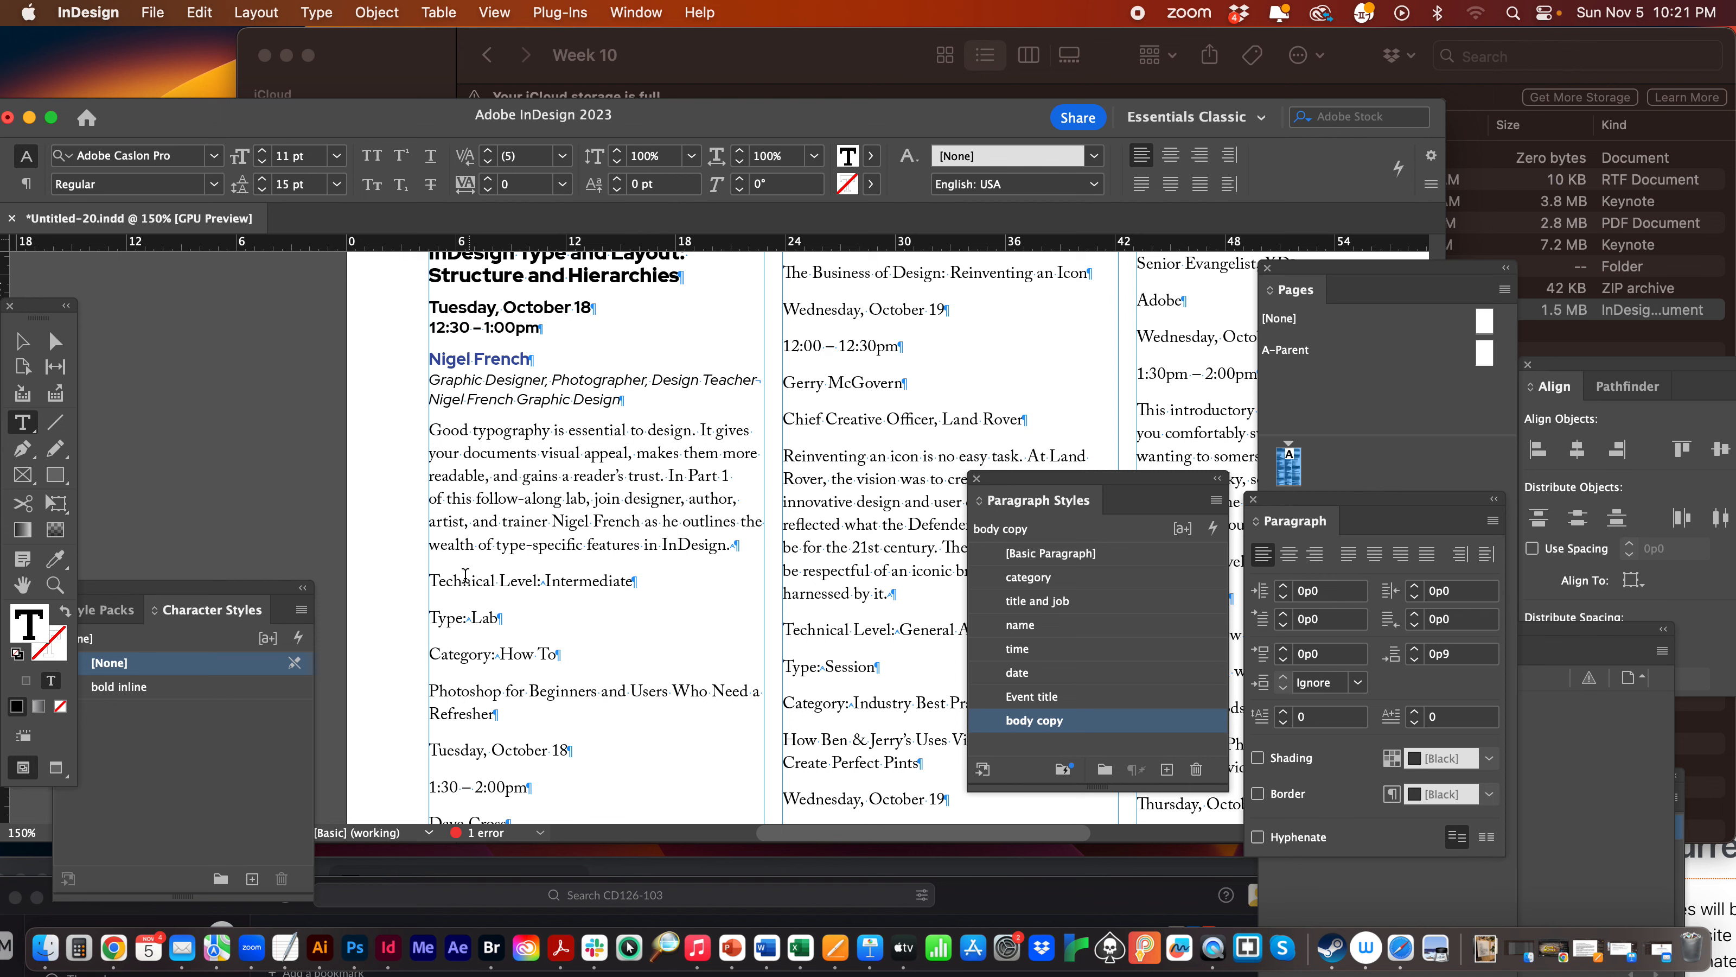
drag(426, 580, 562, 656)
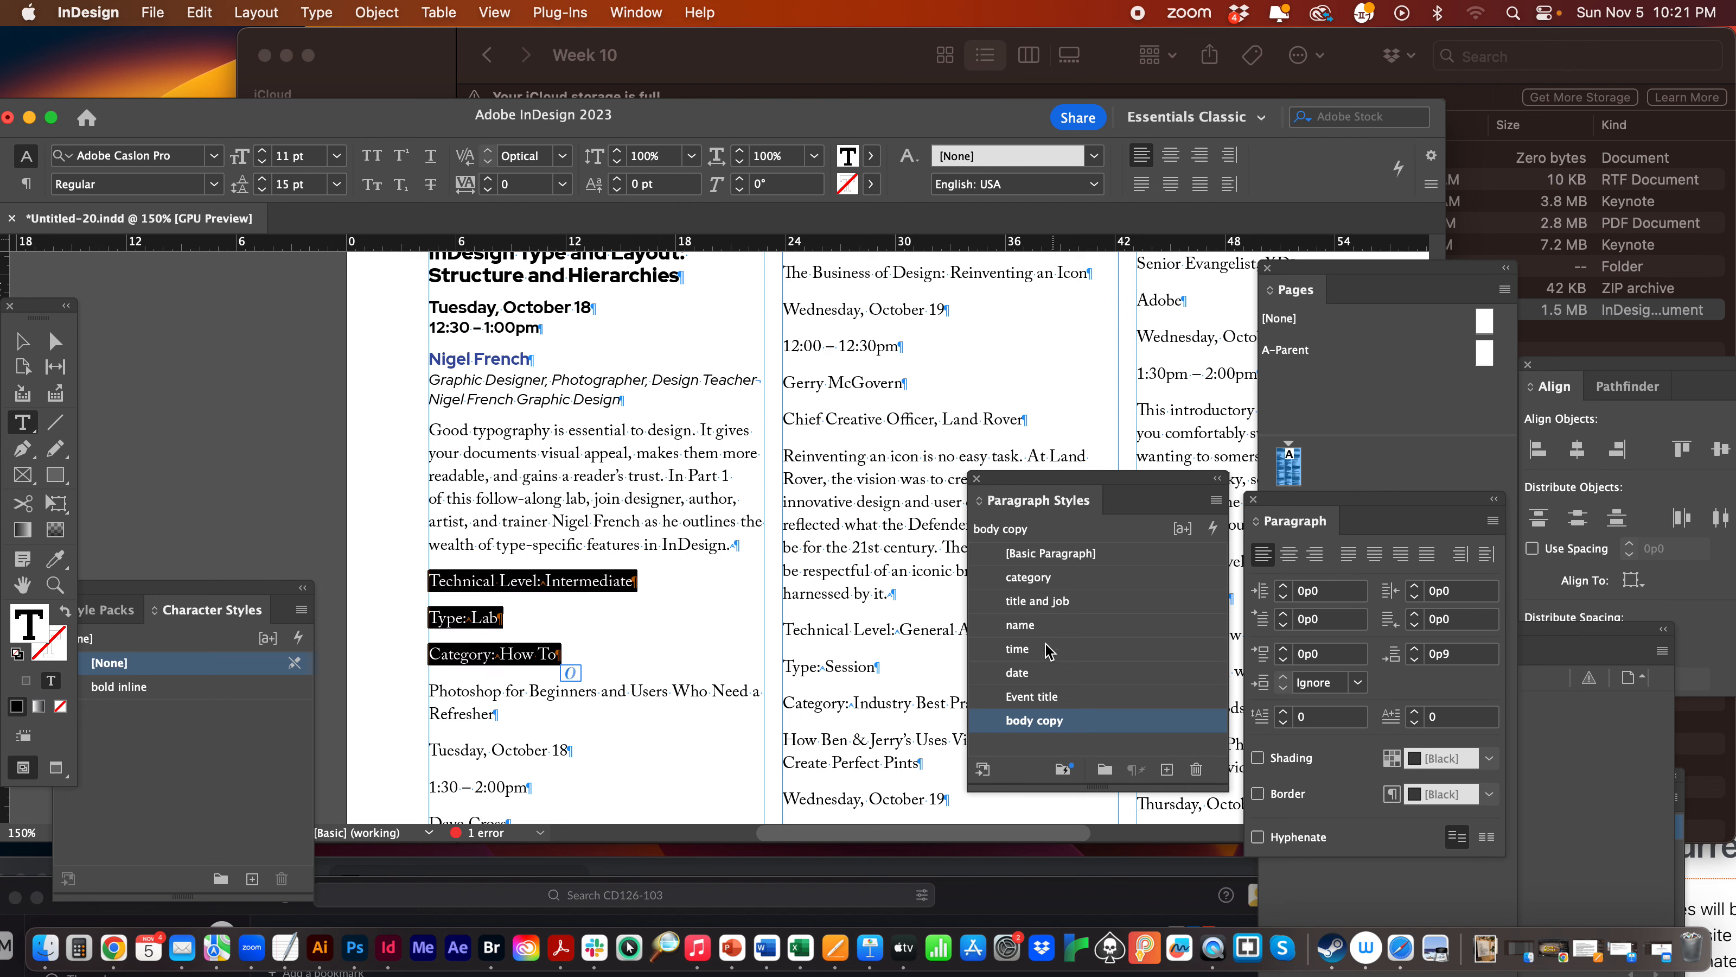
click(1053, 579)
click(553, 620)
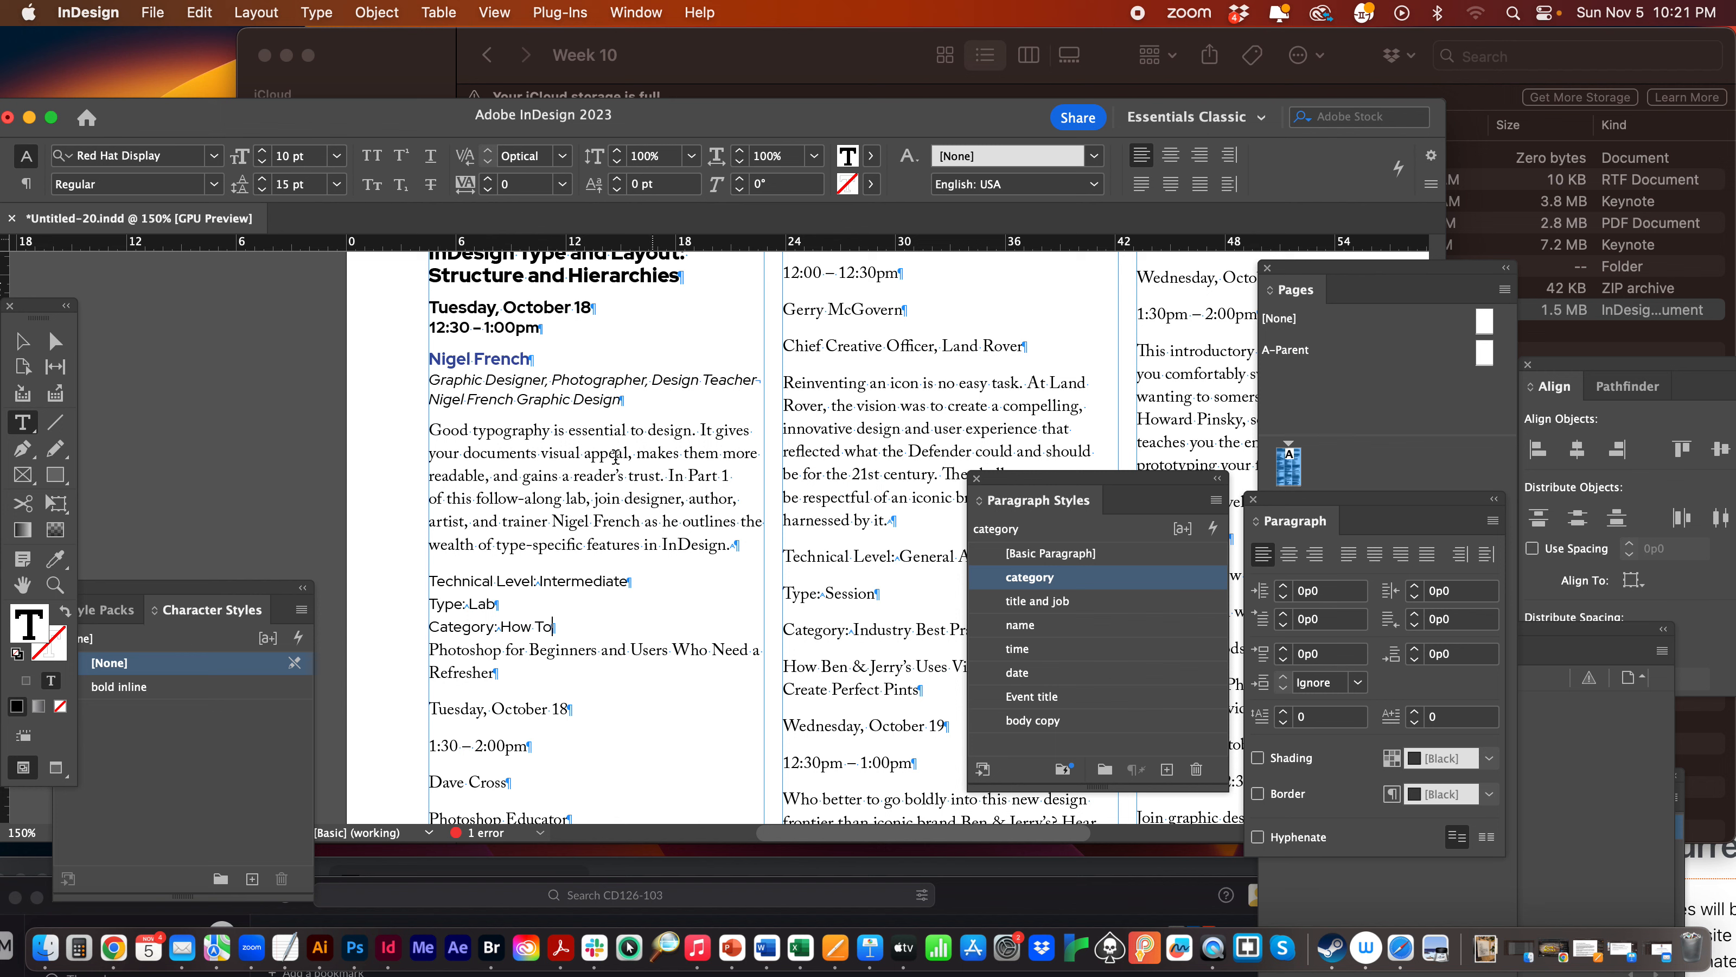
Apply the "Event title" style to the "Photoshop for Beginners and Users Who Need a Refresher" heading.
click(597, 646)
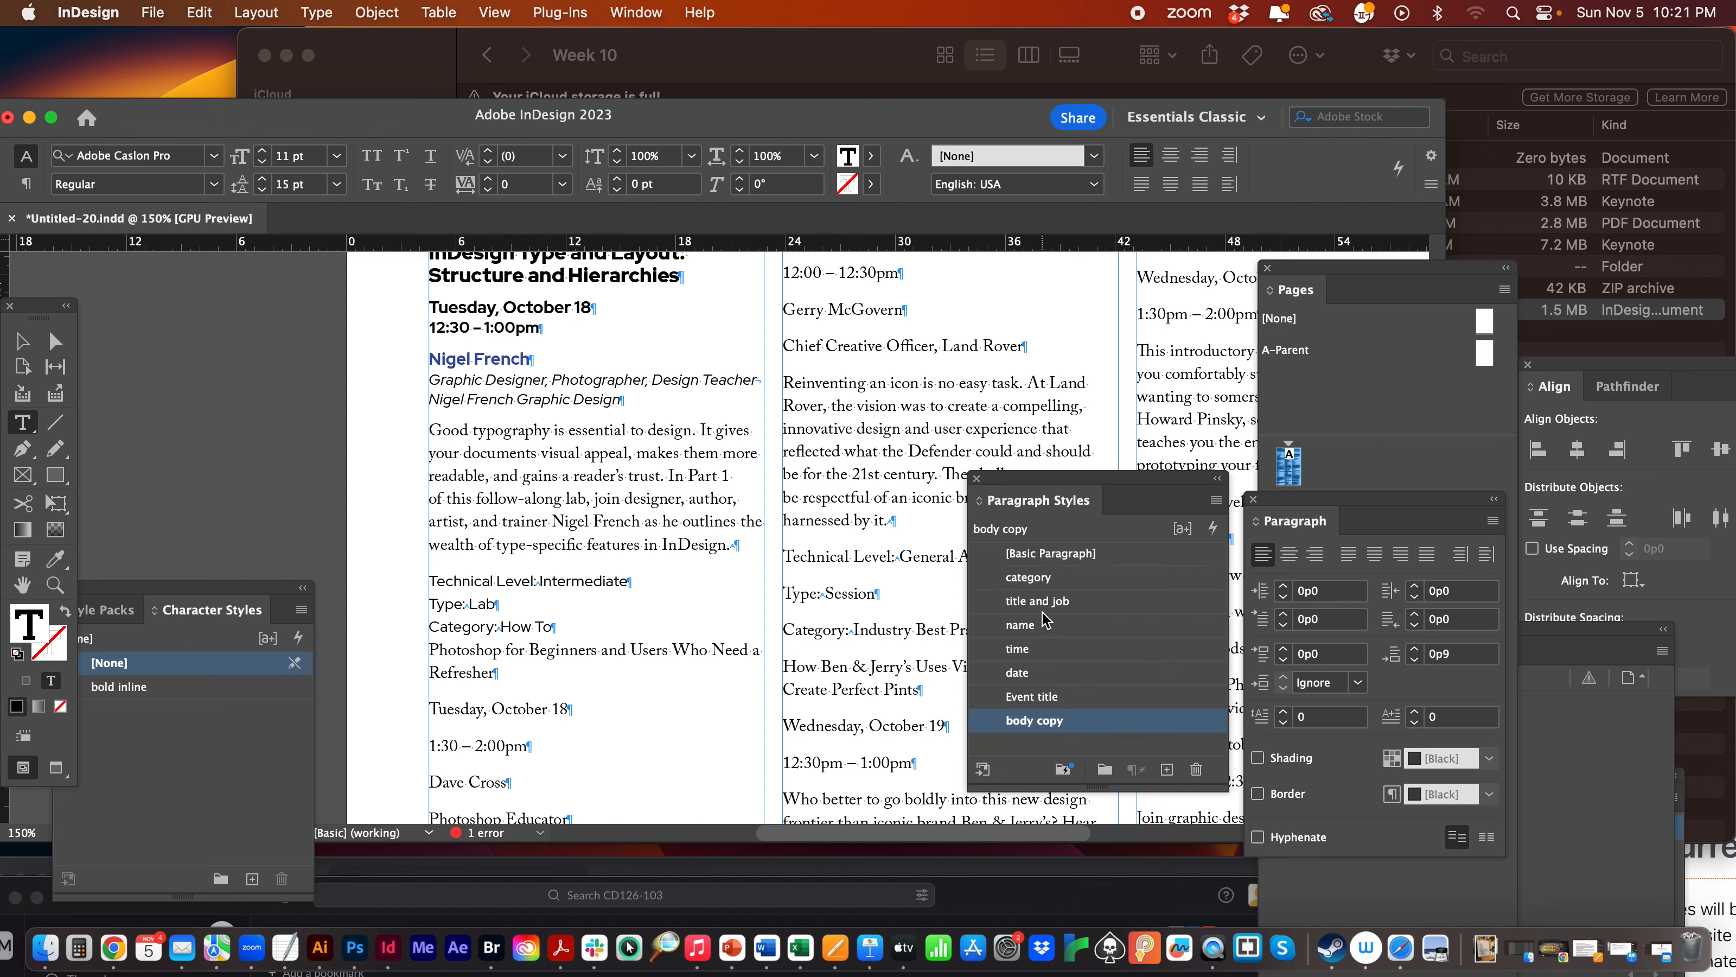
click(1047, 625)
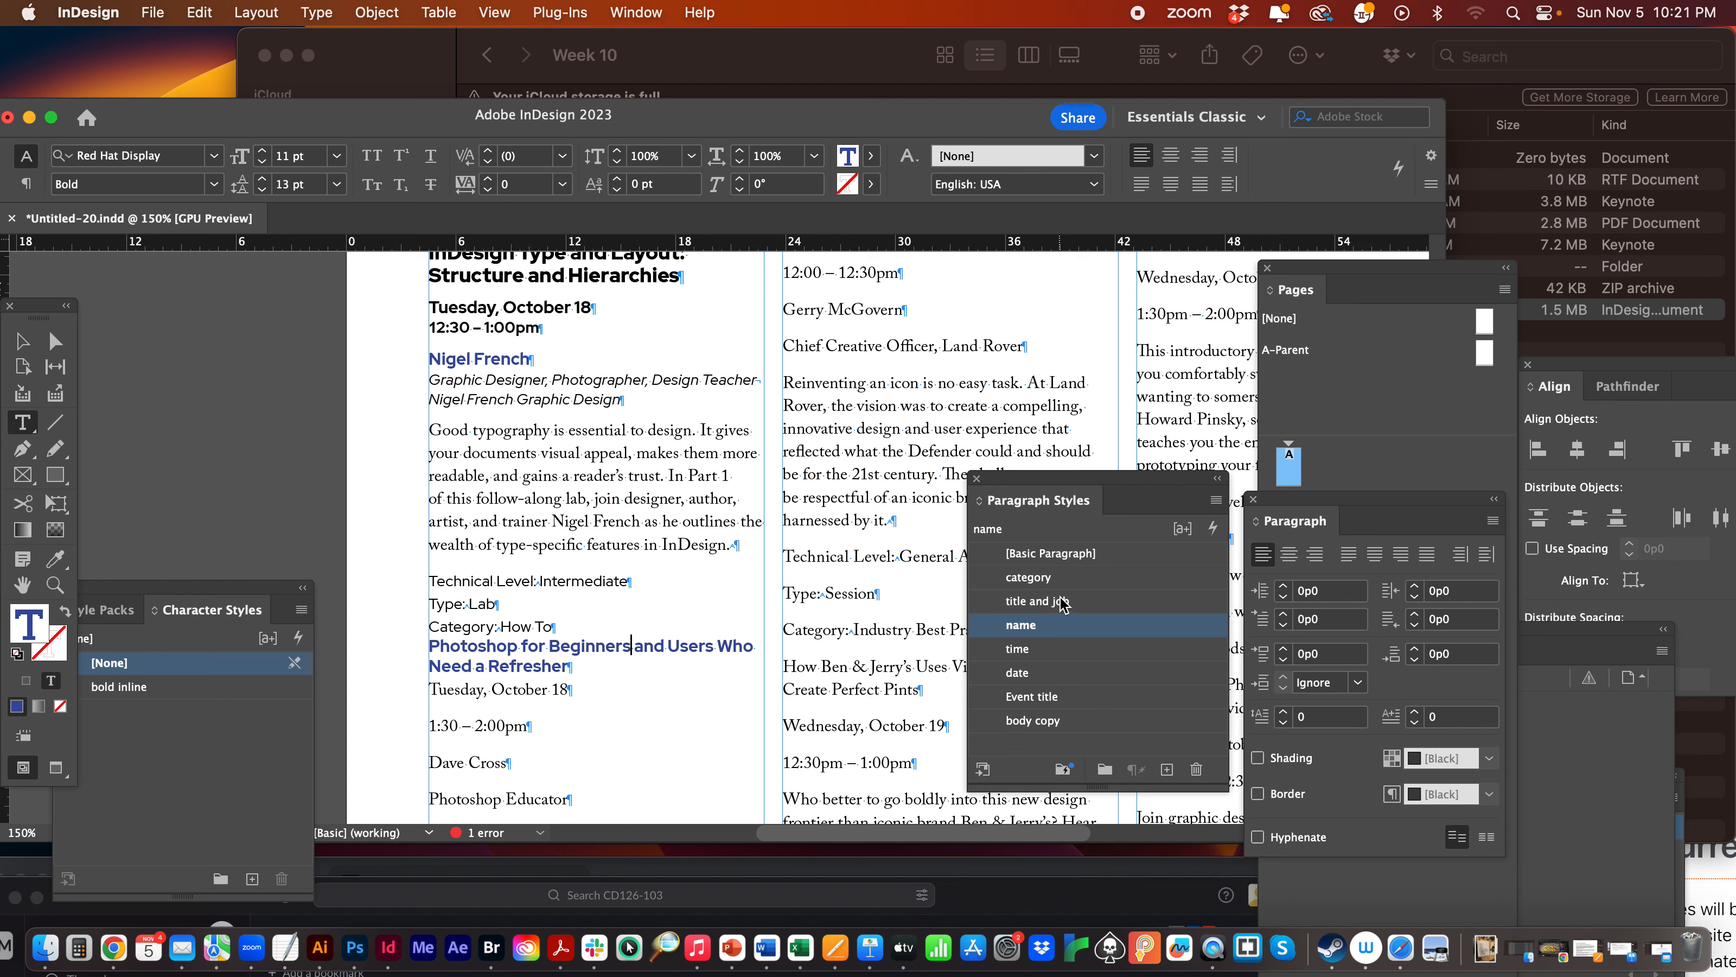
click(1038, 697)
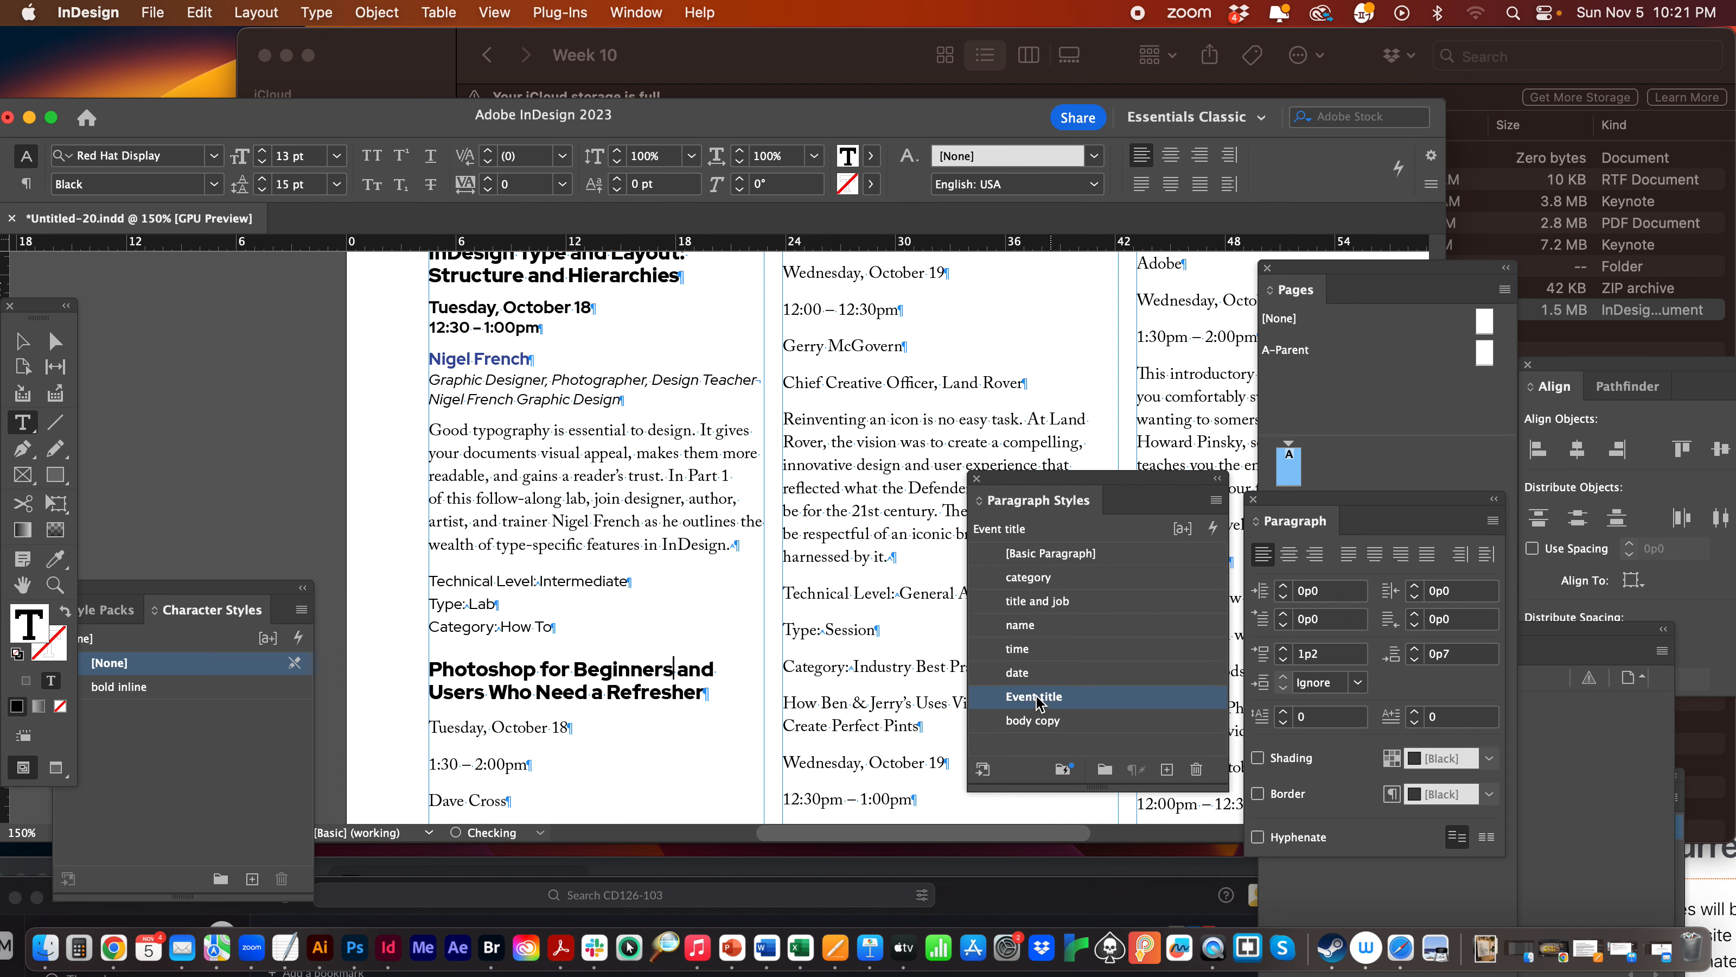
click(664, 572)
scroll(667, 571, up, 10)
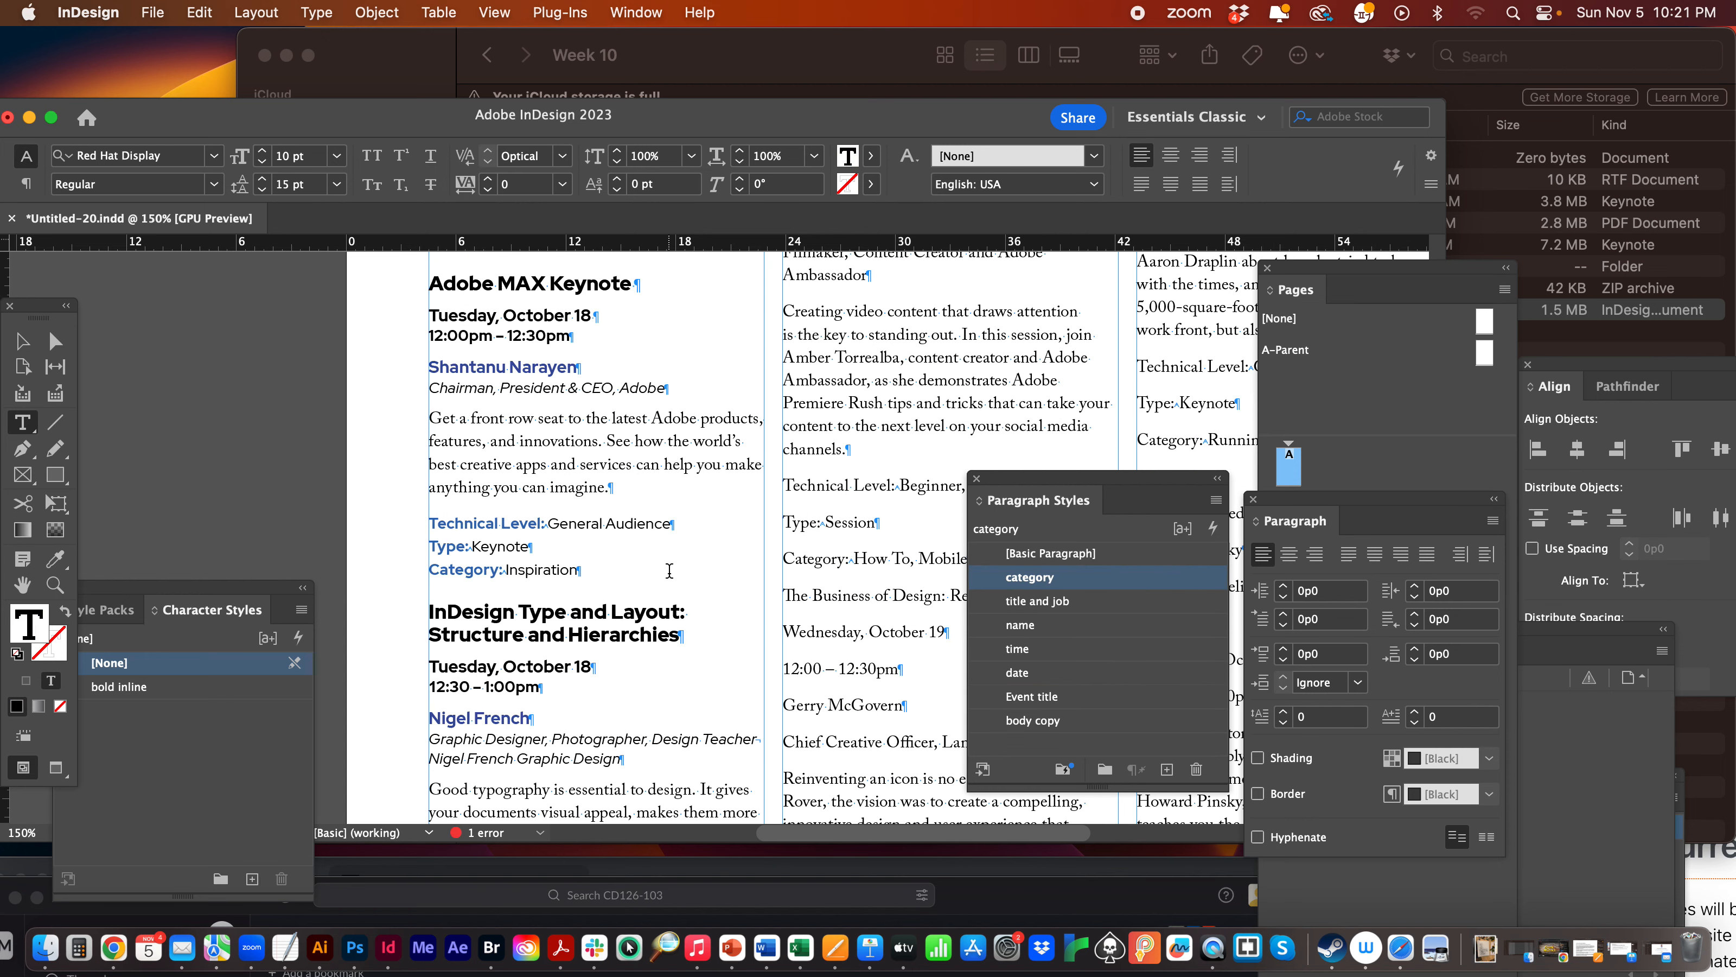
Apply the "date", "time" and "name" paragraph styles to the matching lines of the "Photoshop for Beginners" session.
scroll(669, 570, up, 3)
scroll(667, 572, down, 6)
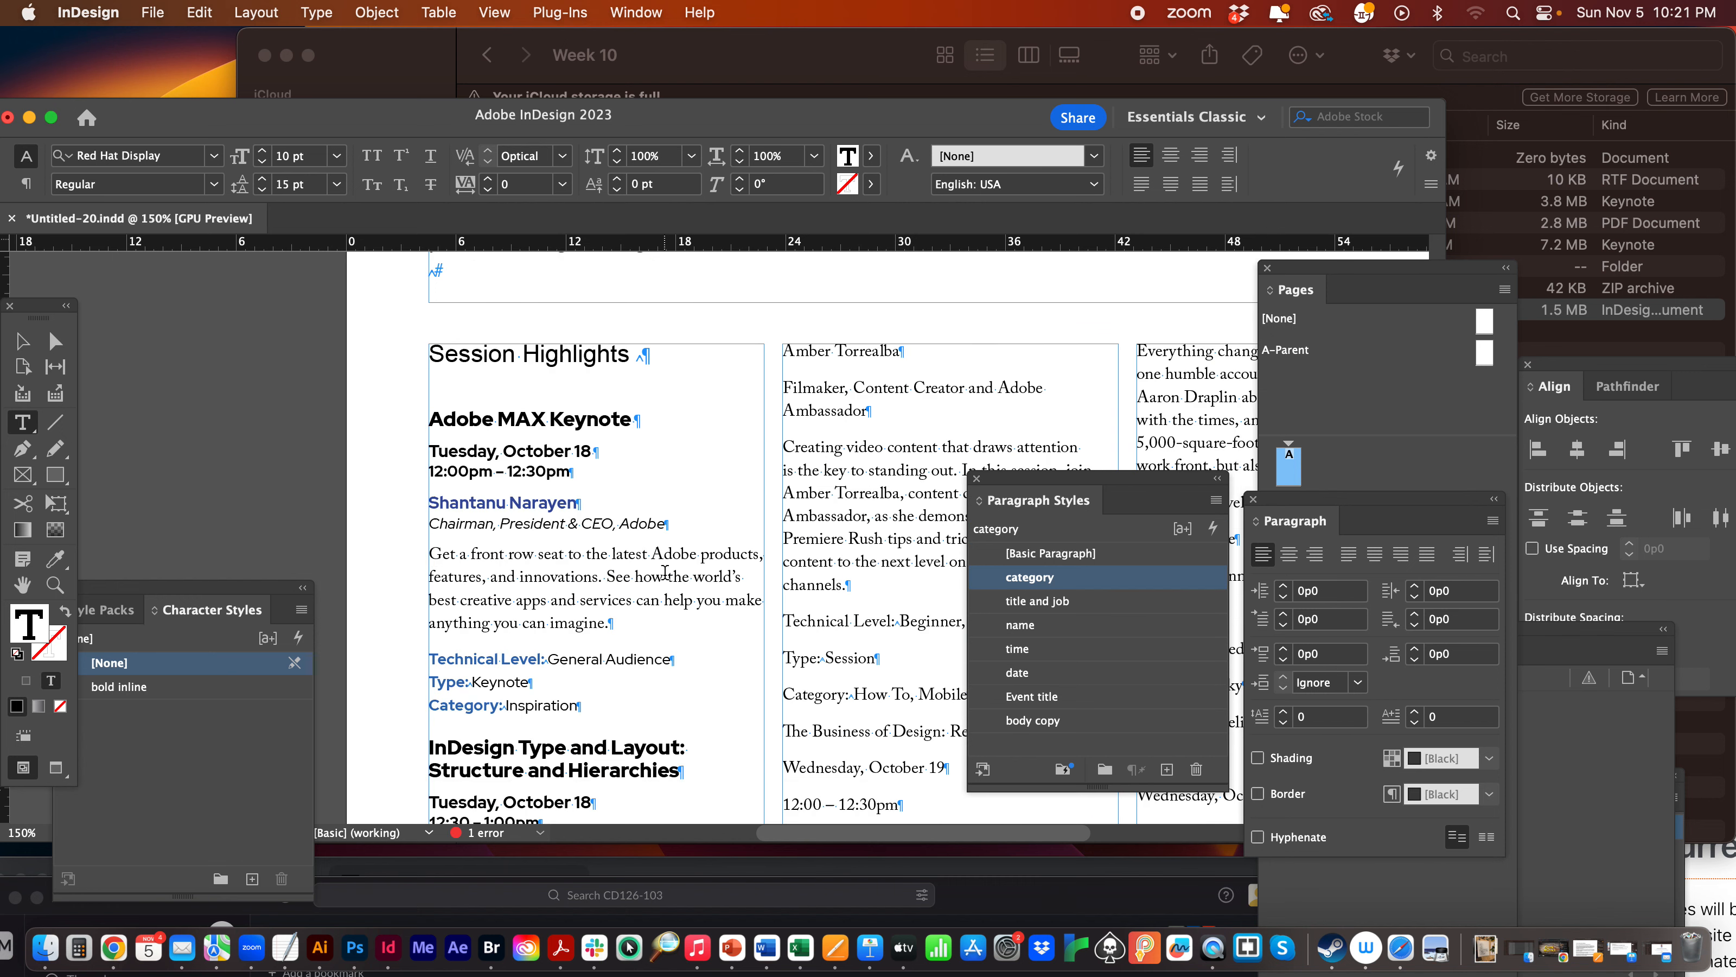
scroll(665, 572, down, 1)
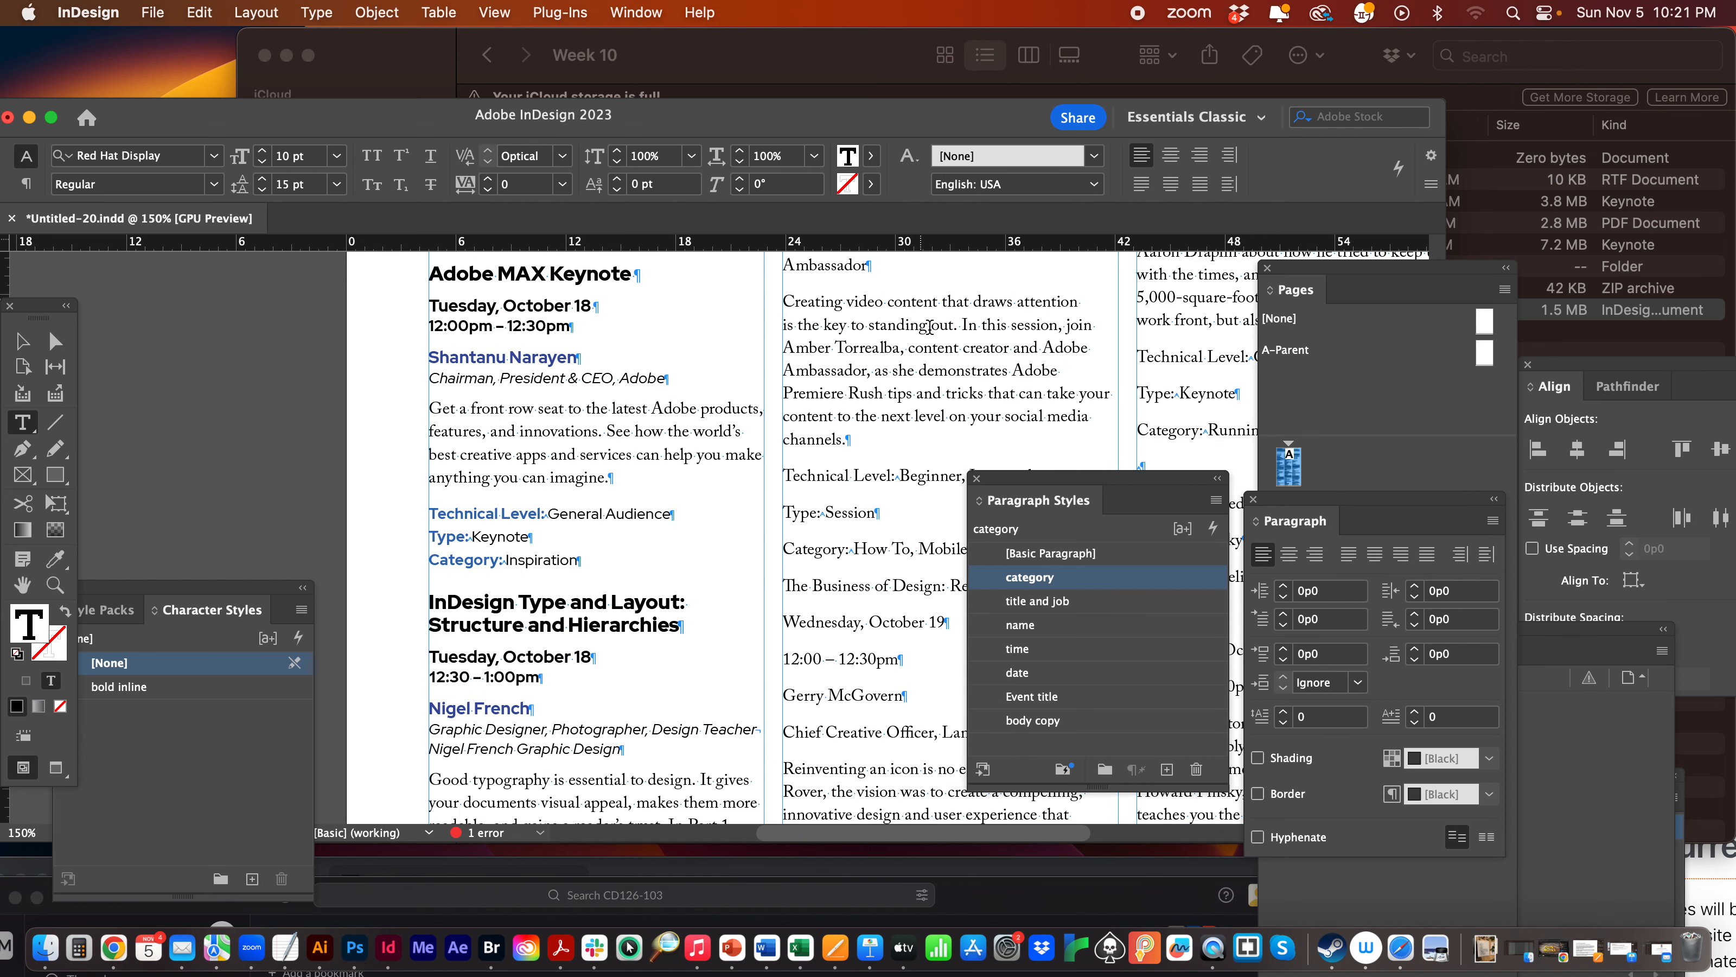
scroll(608, 510, up, 5)
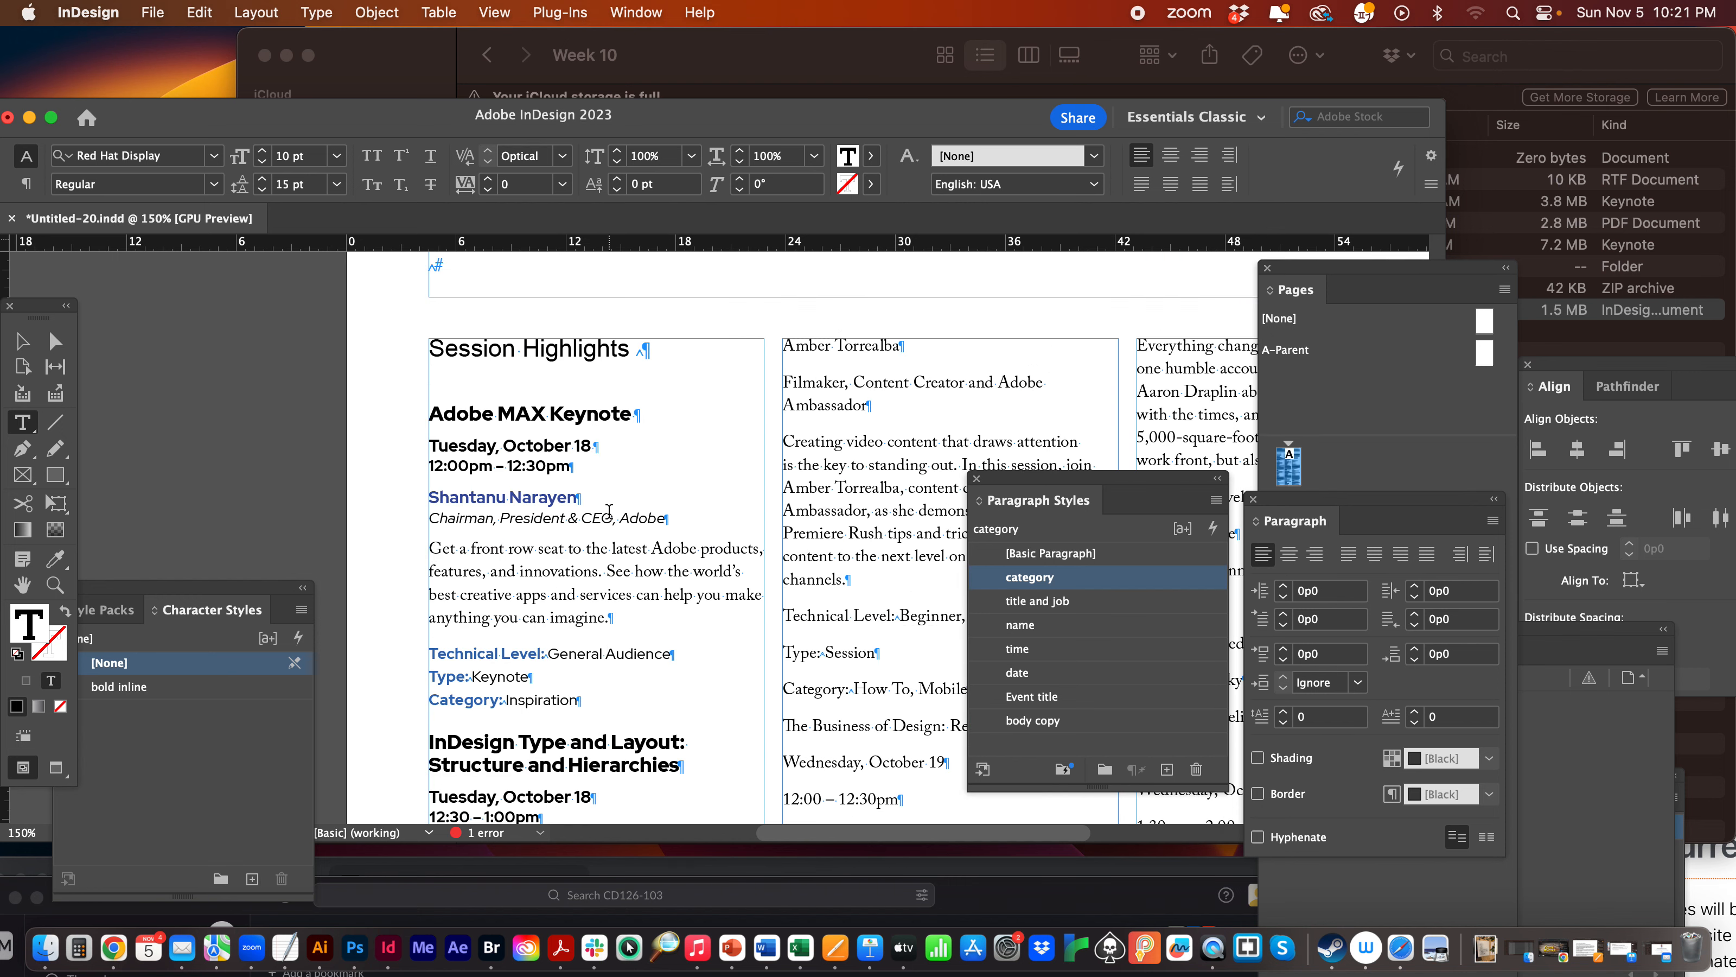
scroll(767, 498, down, 20)
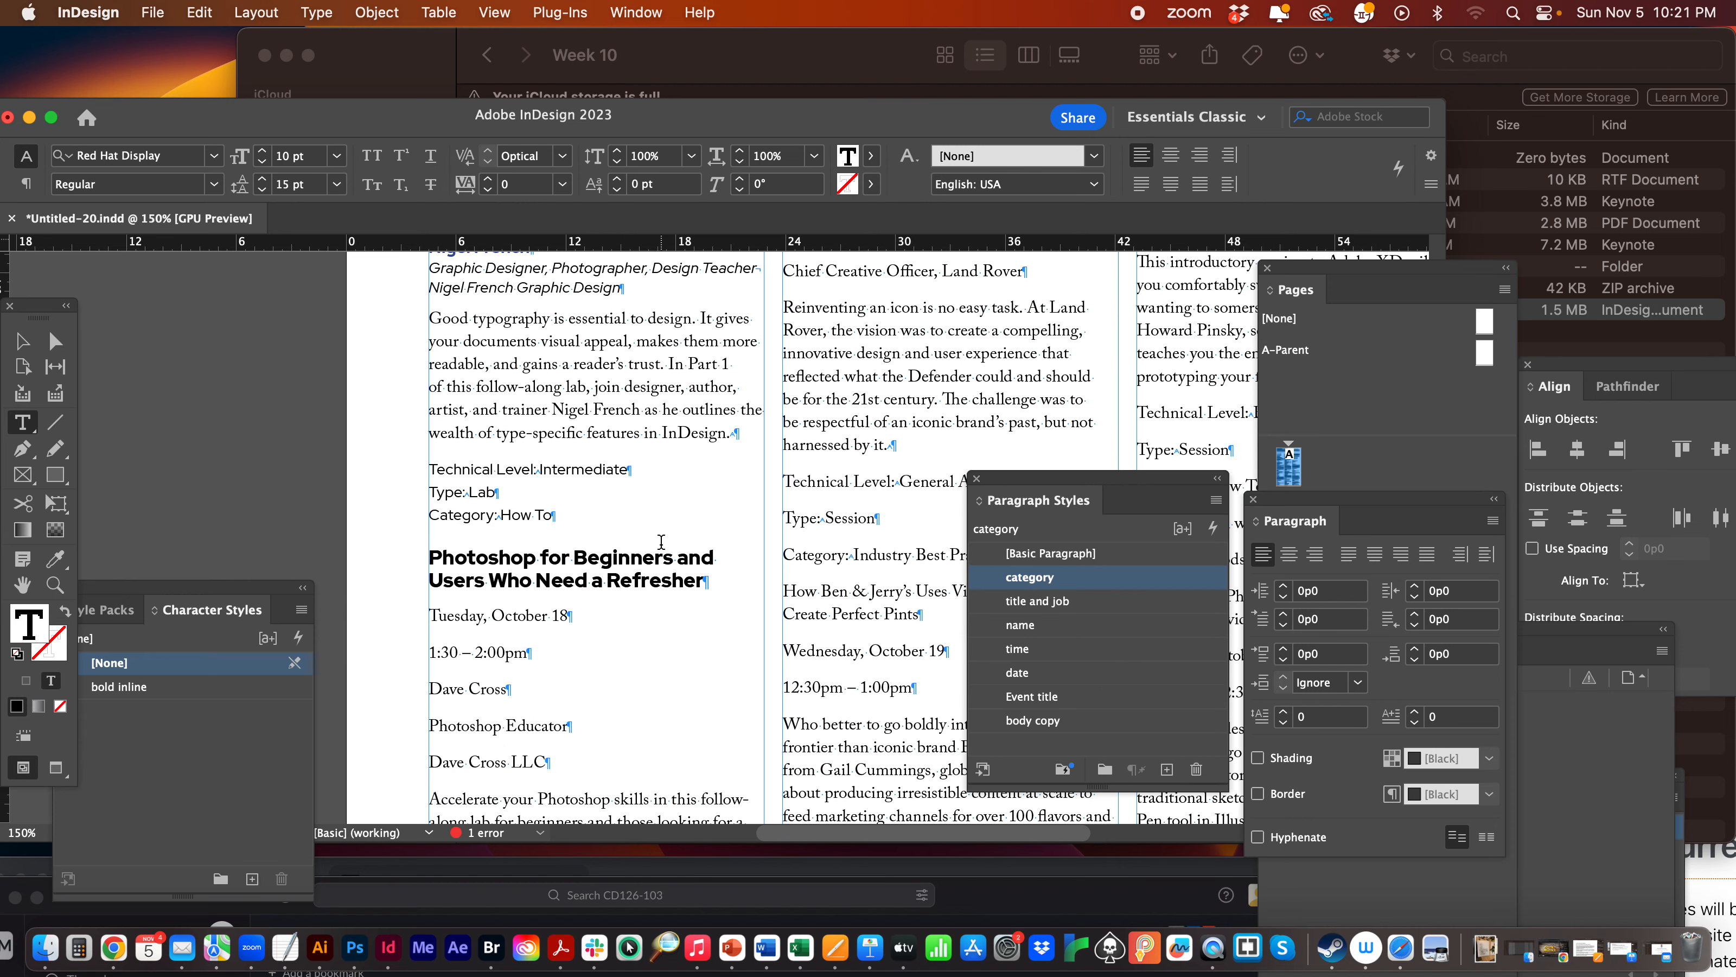
scroll(487, 340, up, 15)
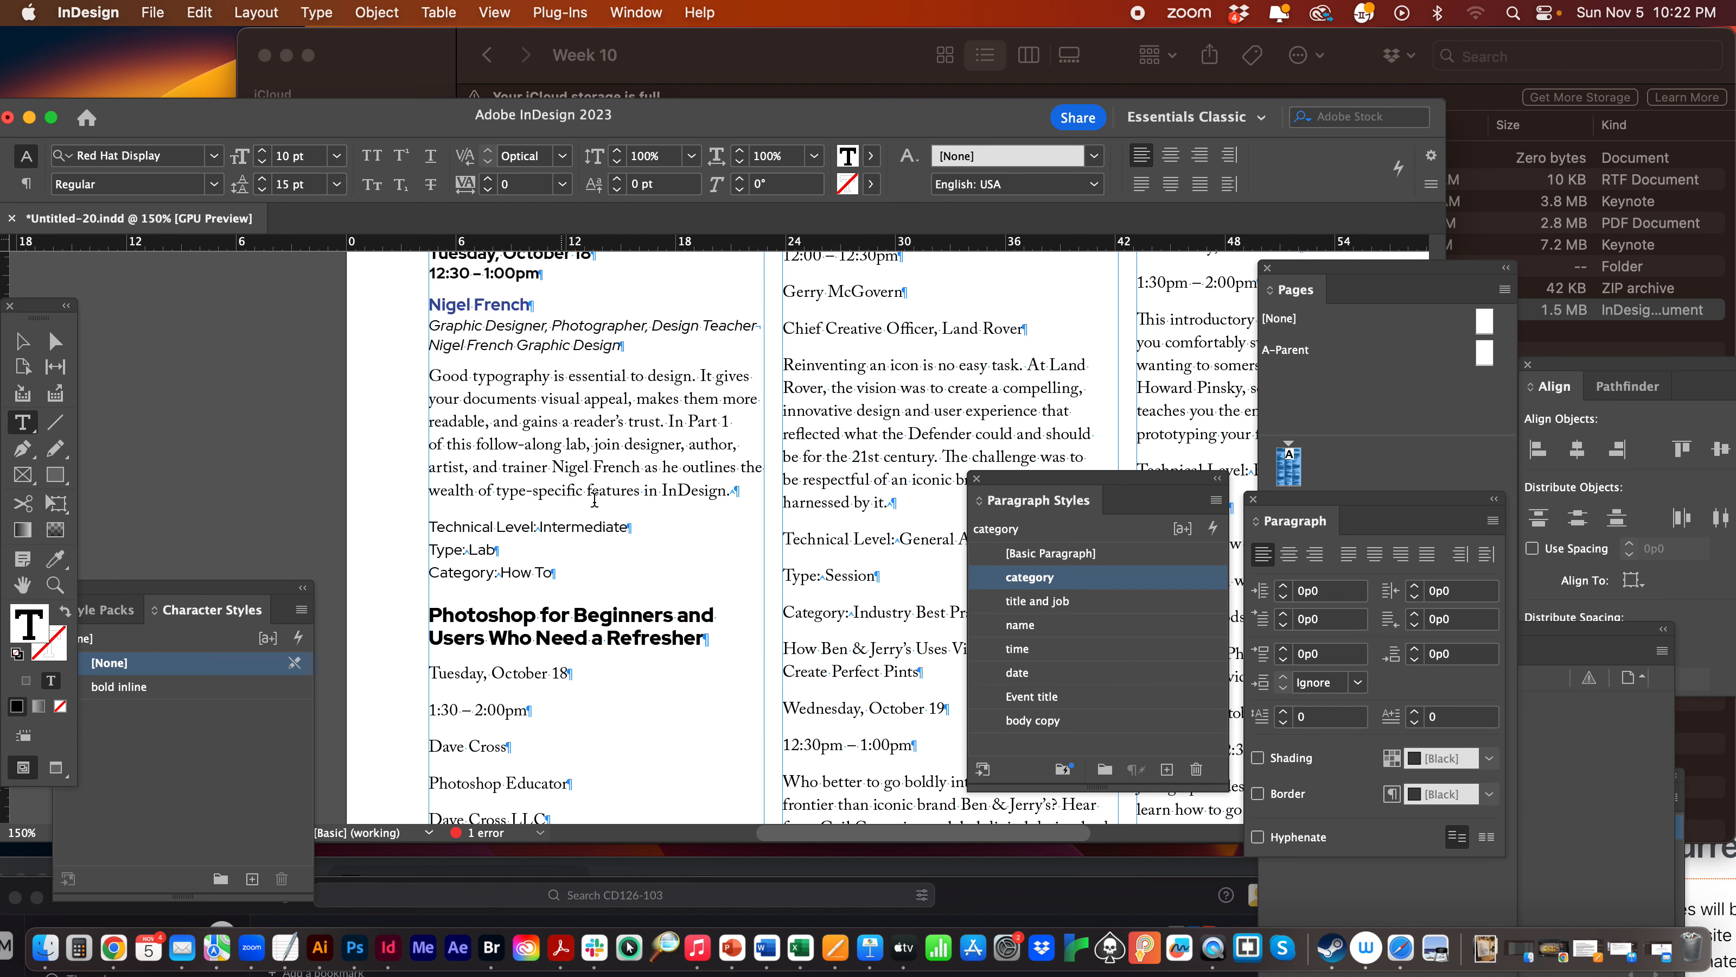
click(526, 685)
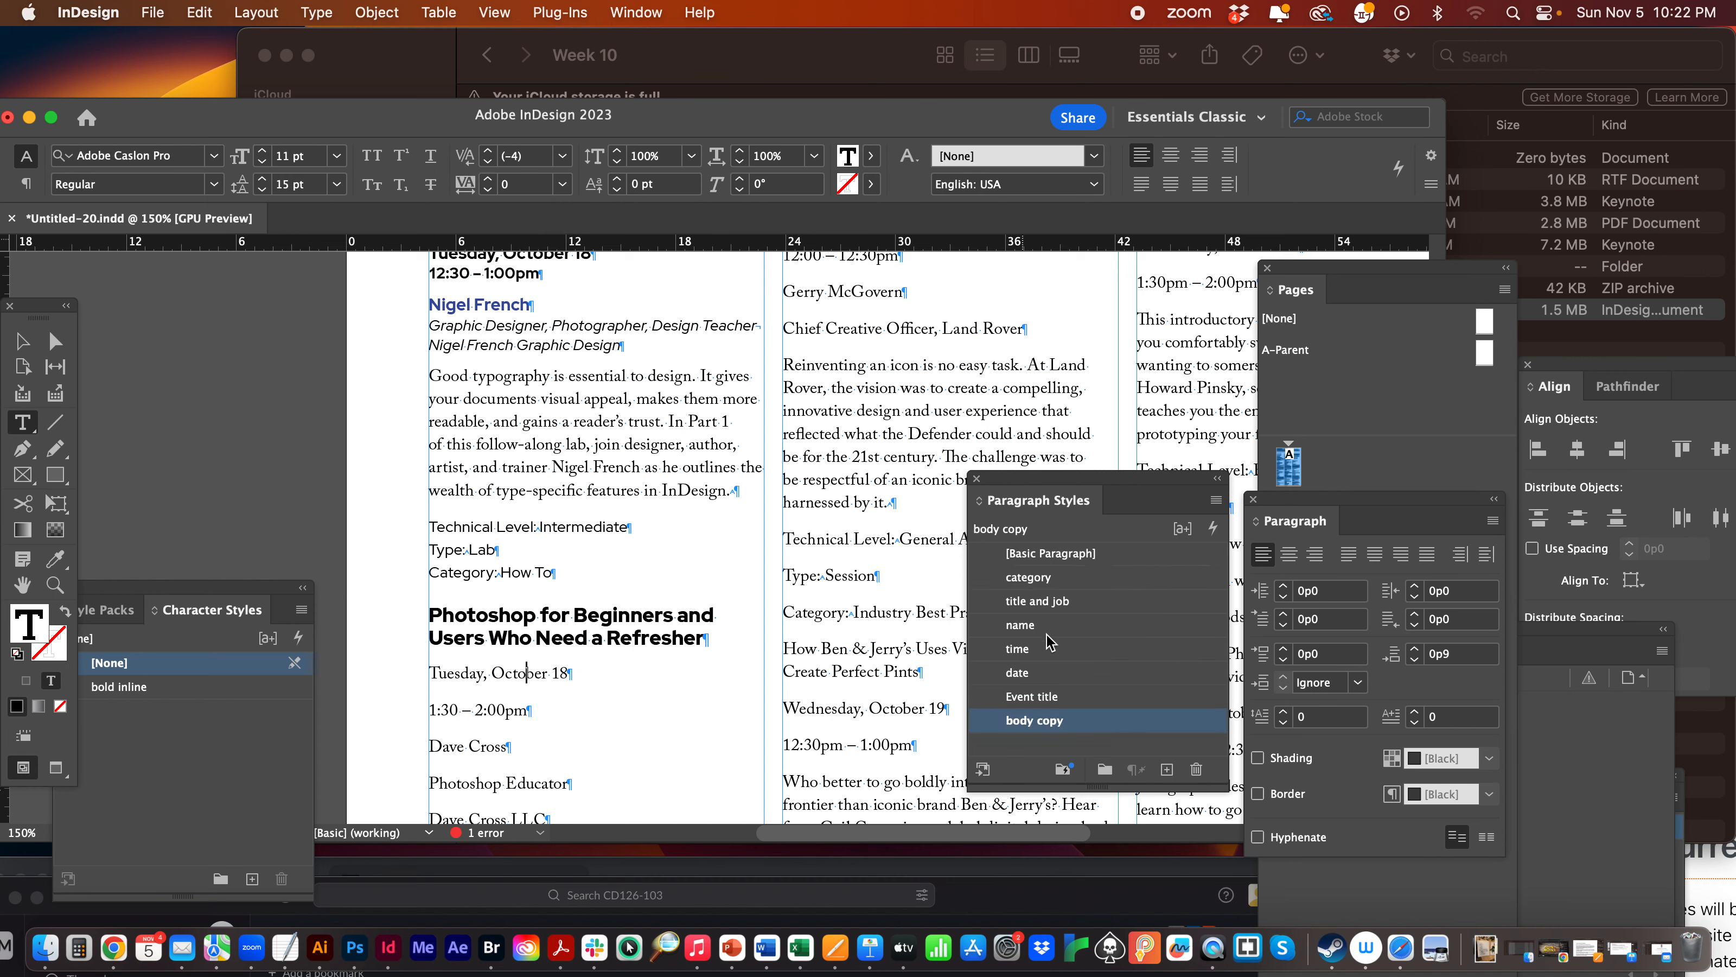
click(1020, 672)
click(471, 694)
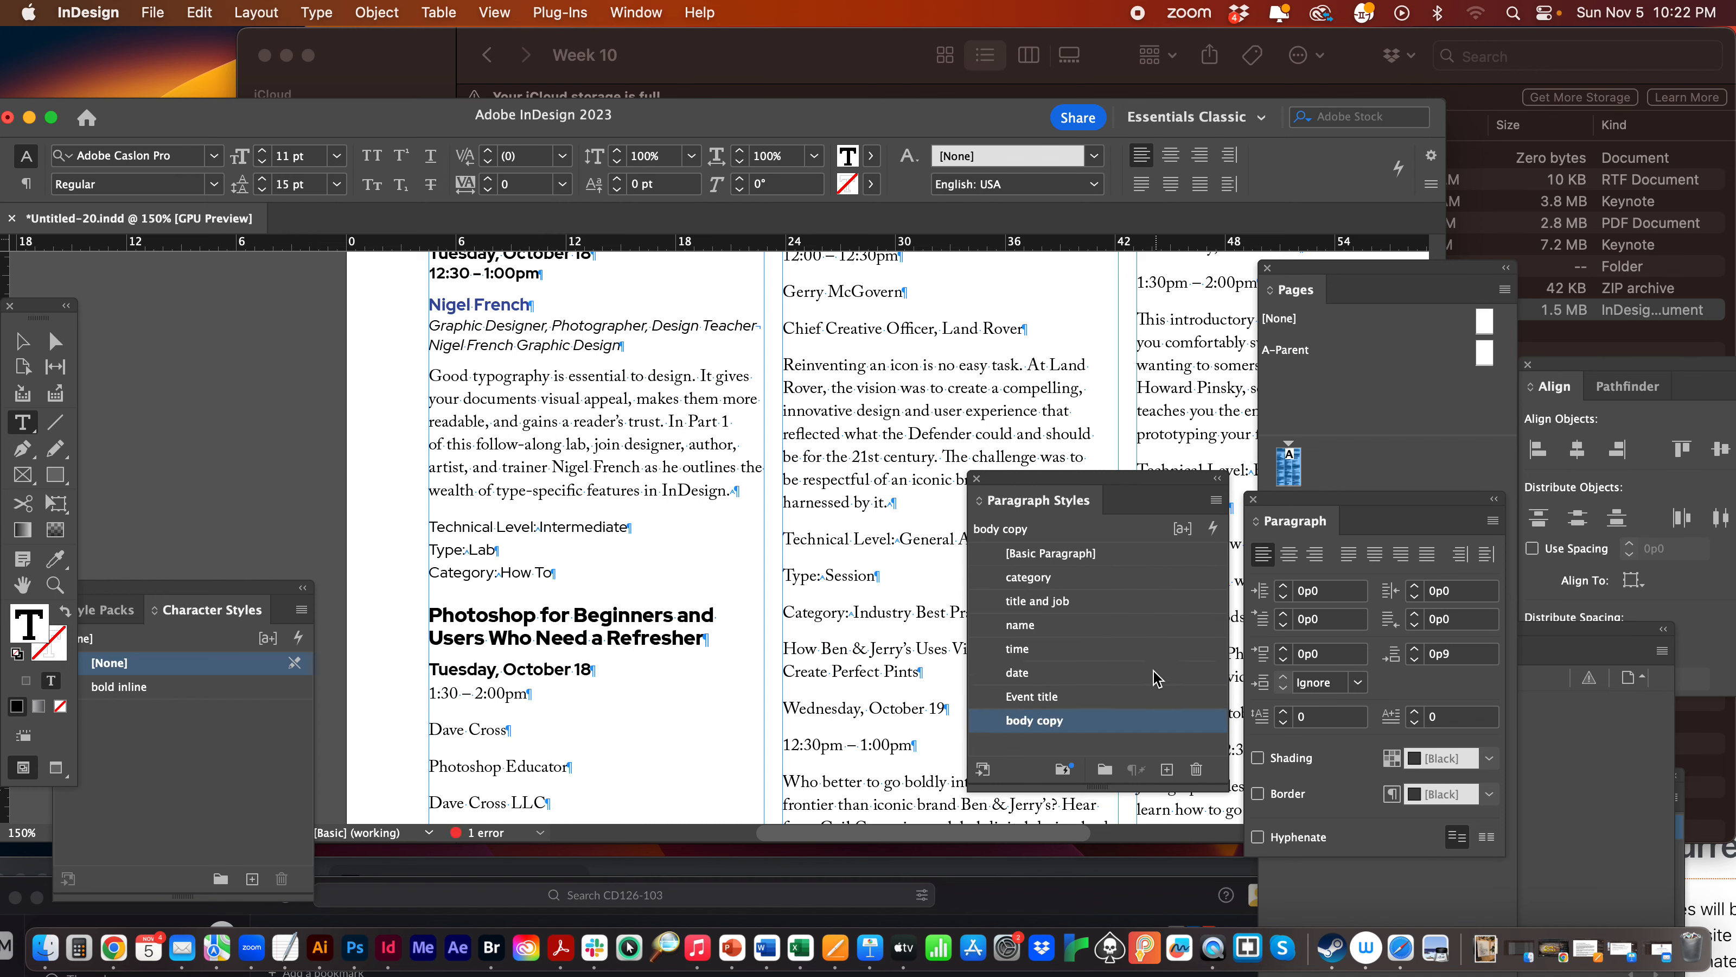
click(1018, 648)
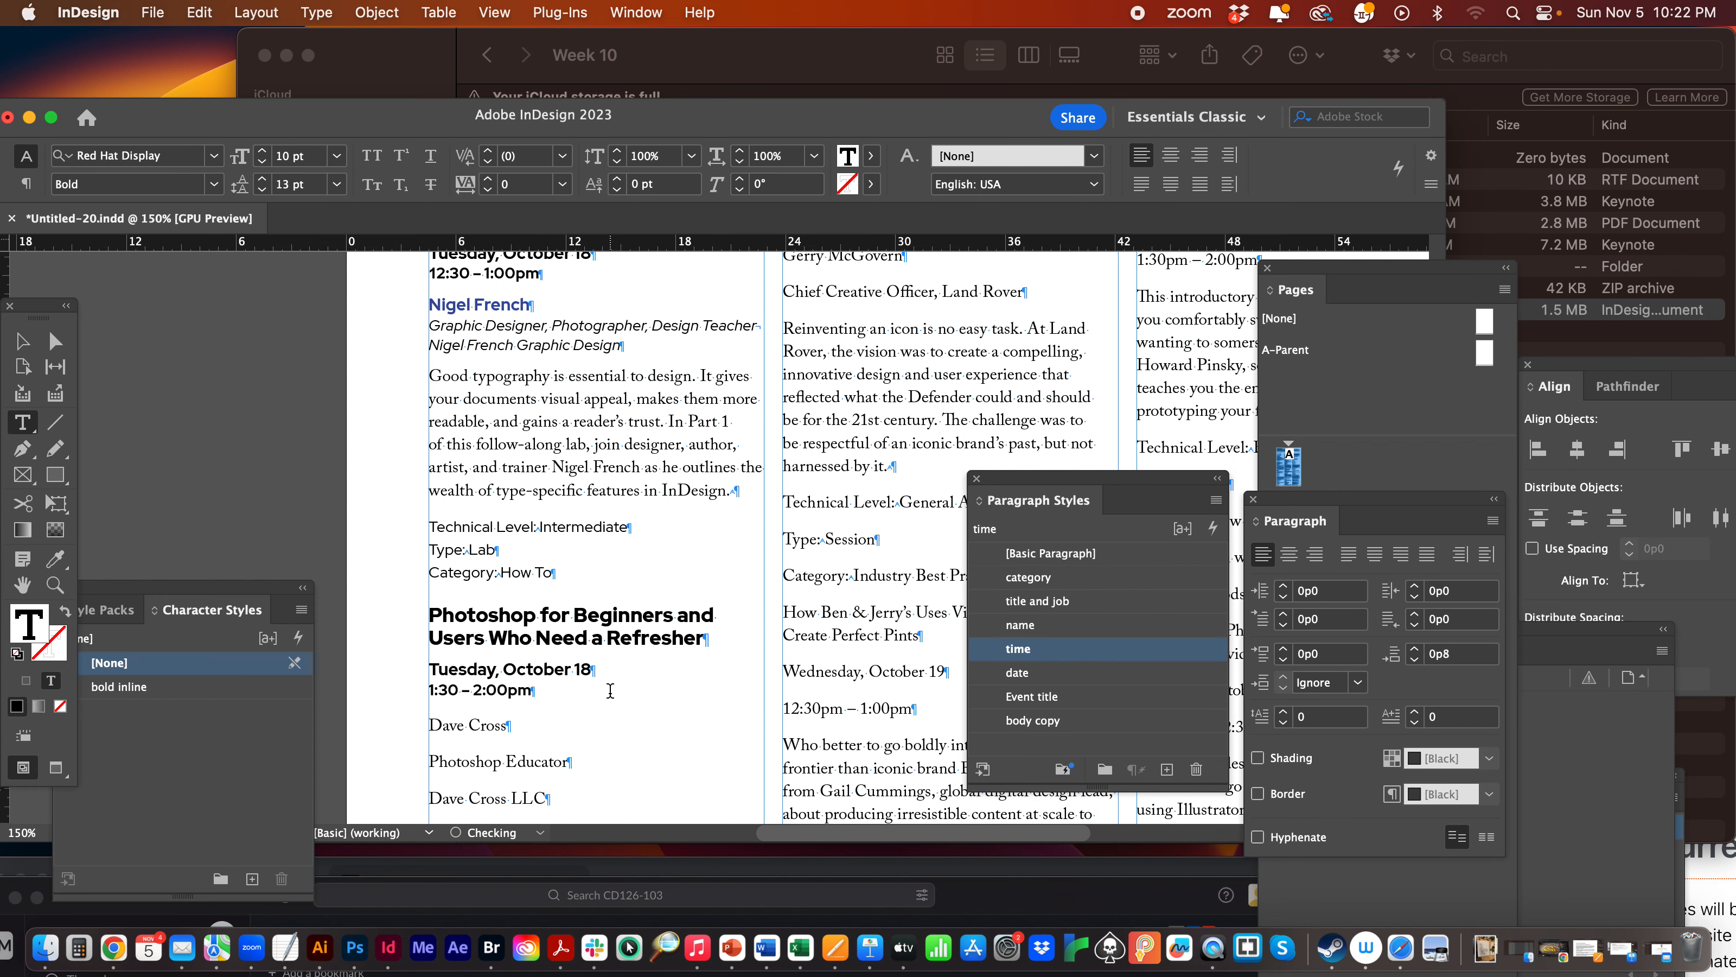
click(467, 728)
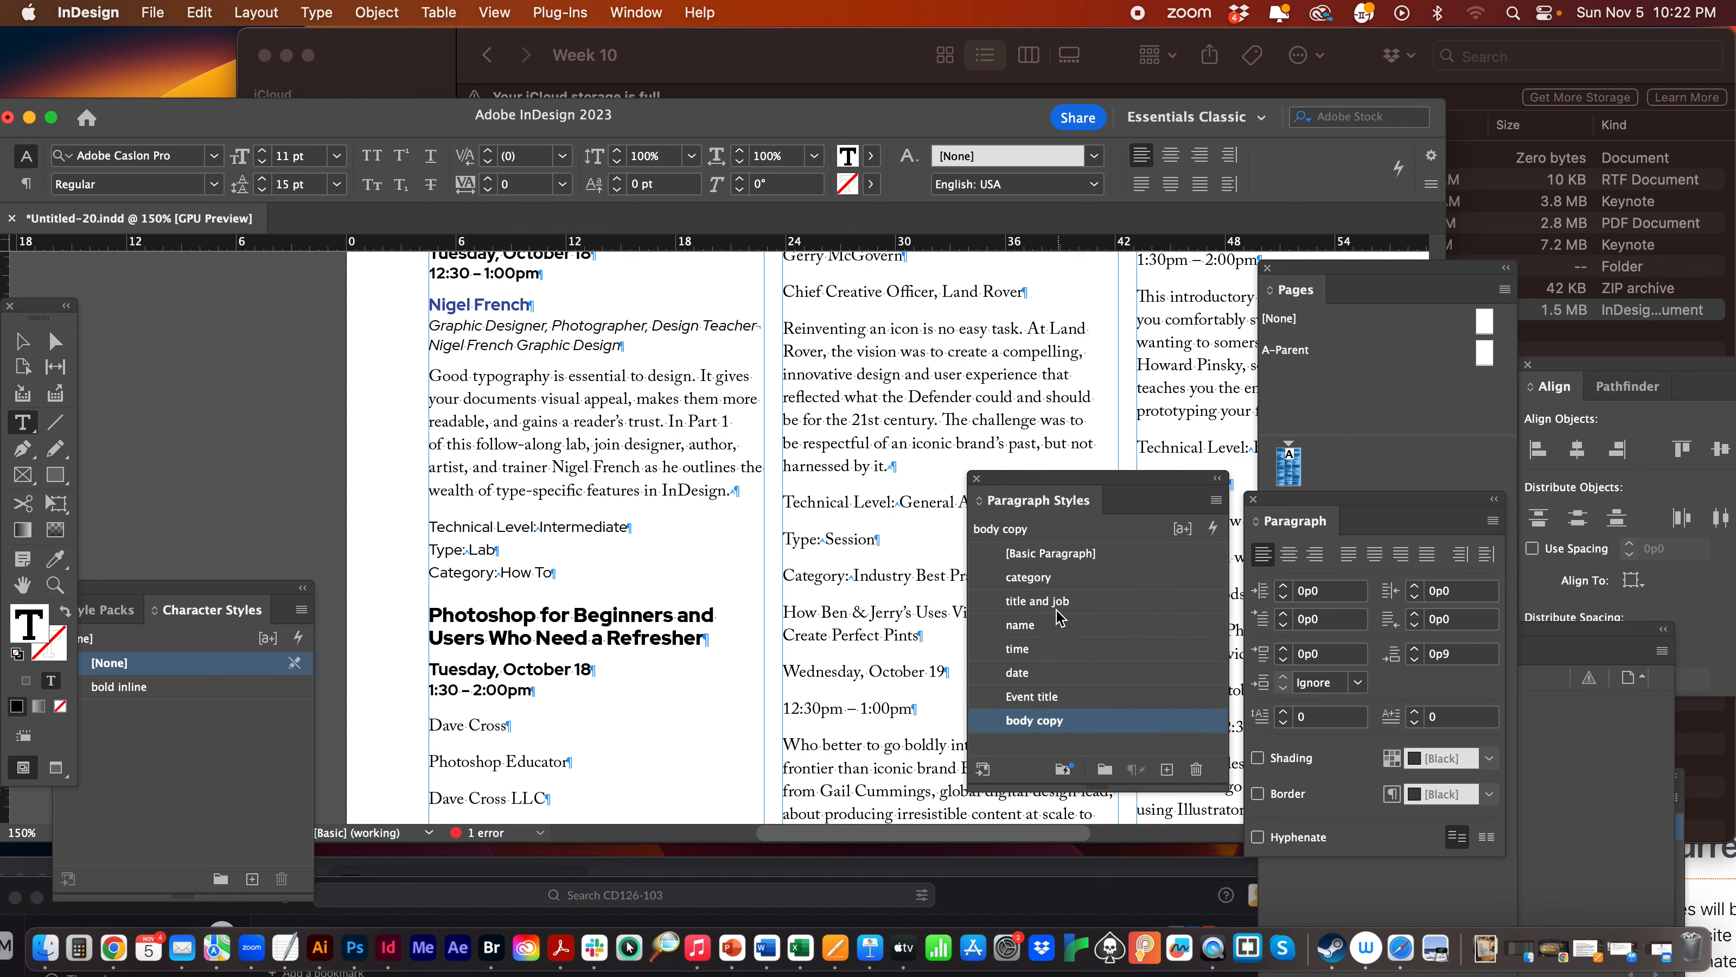
click(1029, 625)
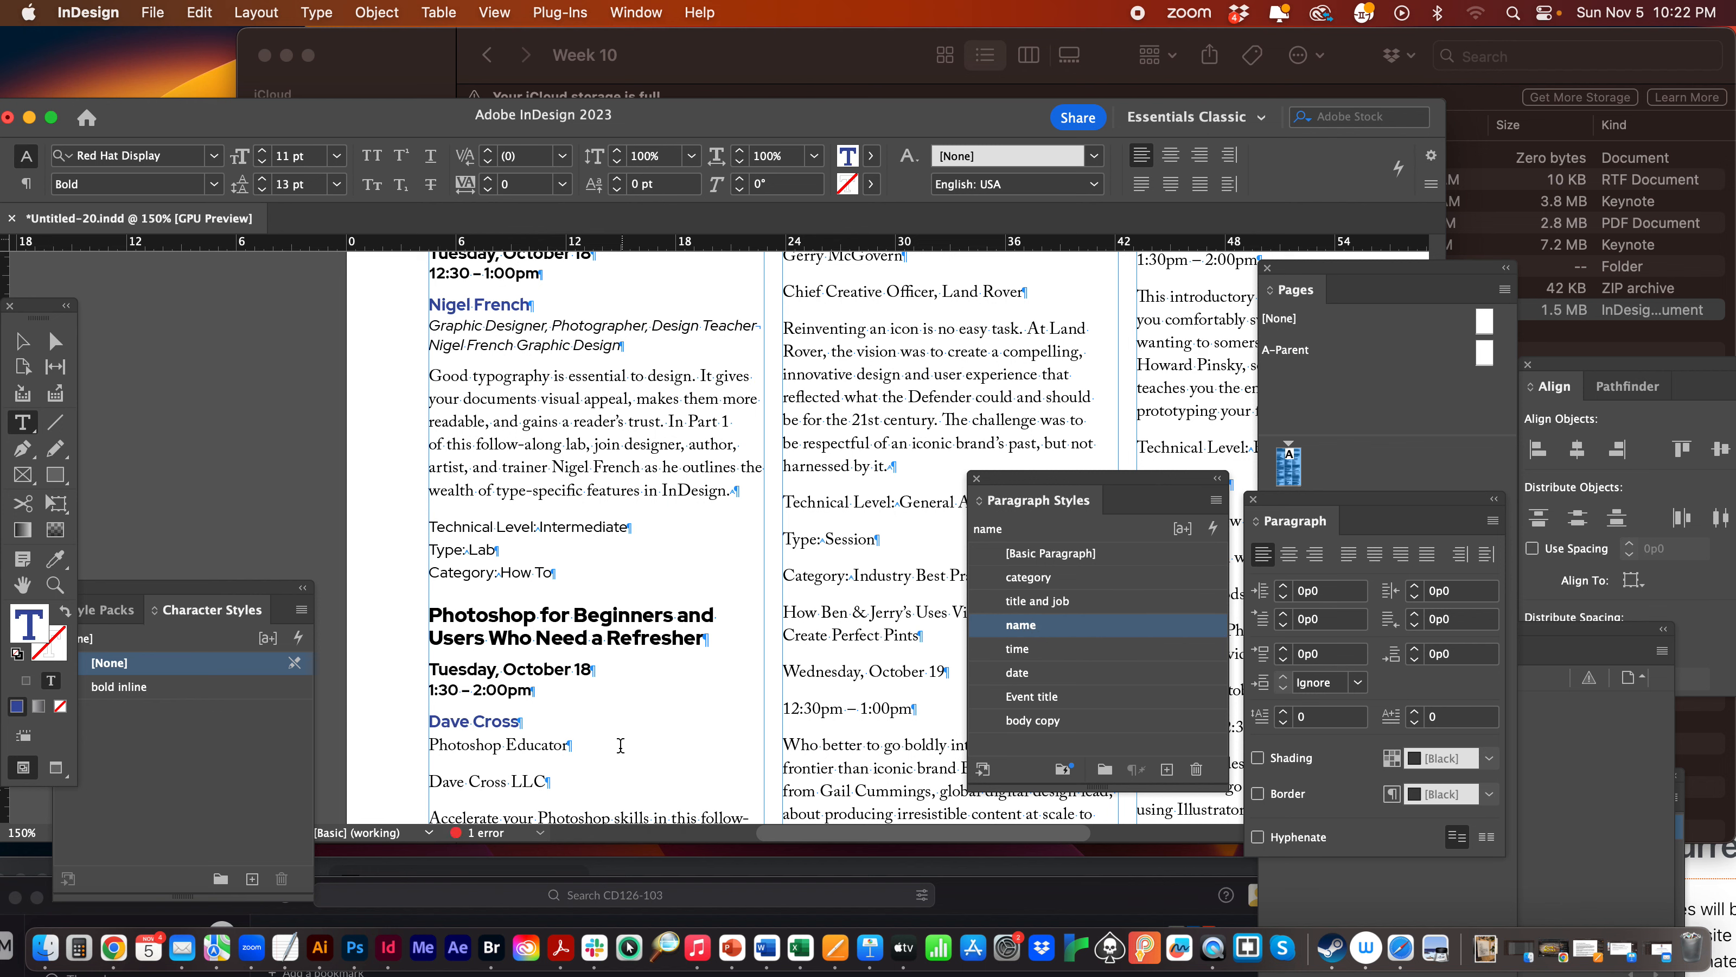
Join the Photoshop session's job and company lines with a forced line break and apply the "title and job" paragraph style to them.
click(568, 751)
click(427, 782)
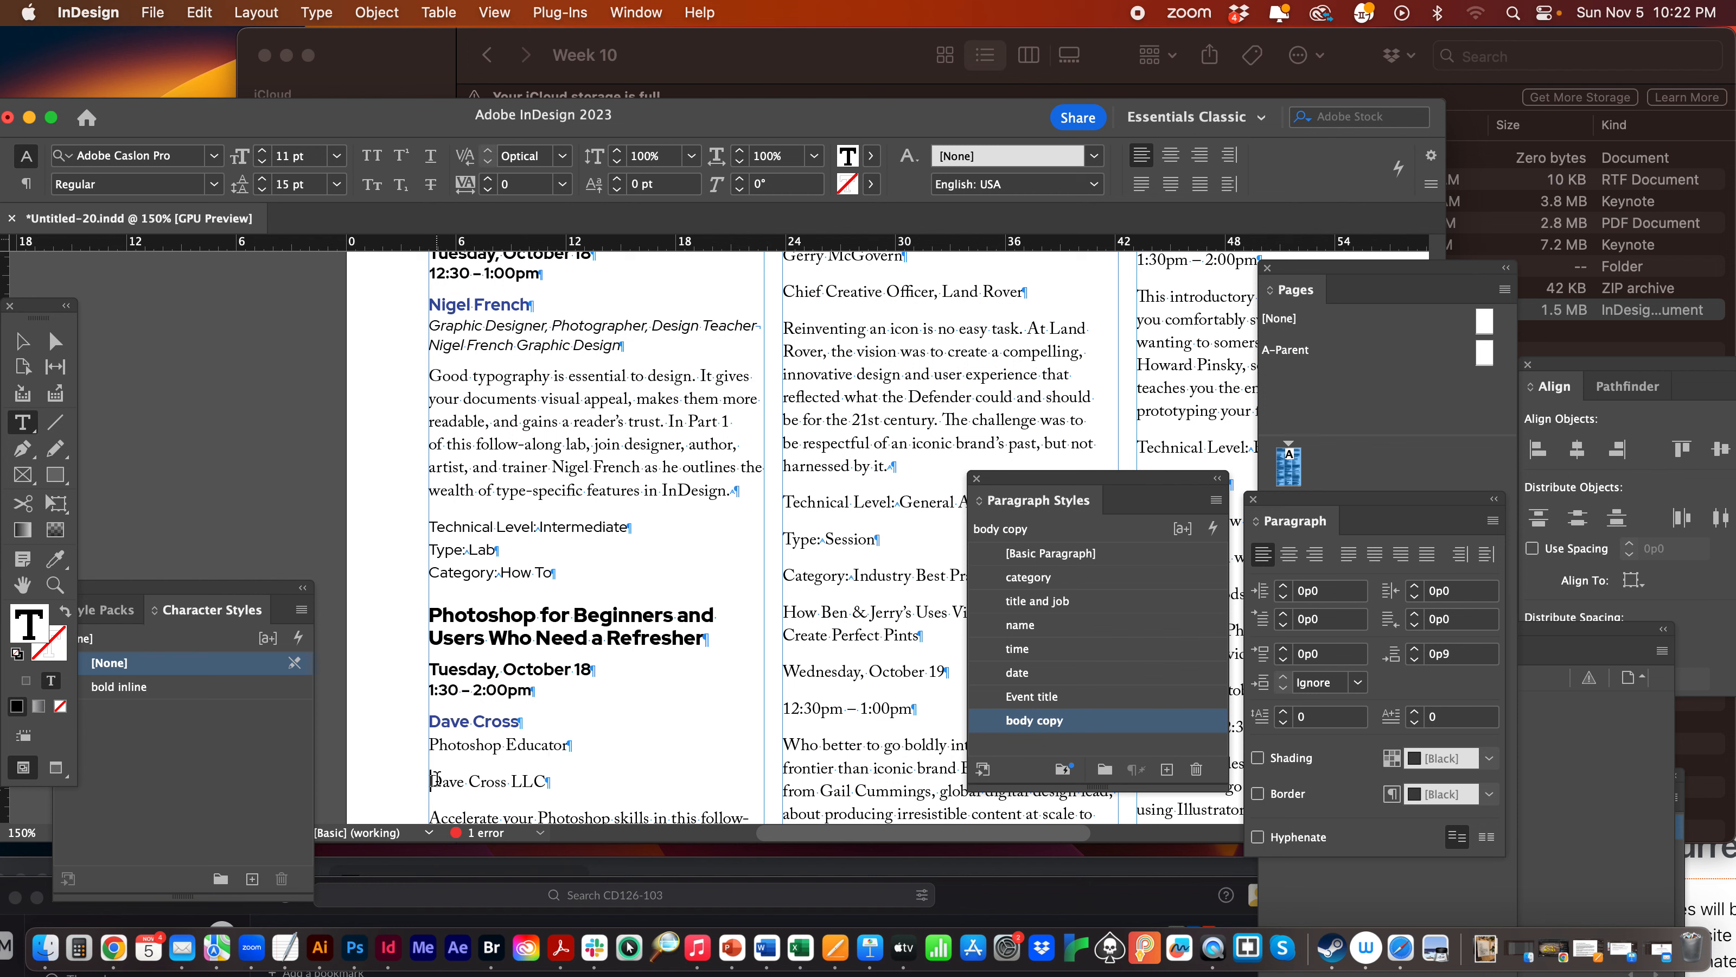
key(BackSpace)
key(shift+Return)
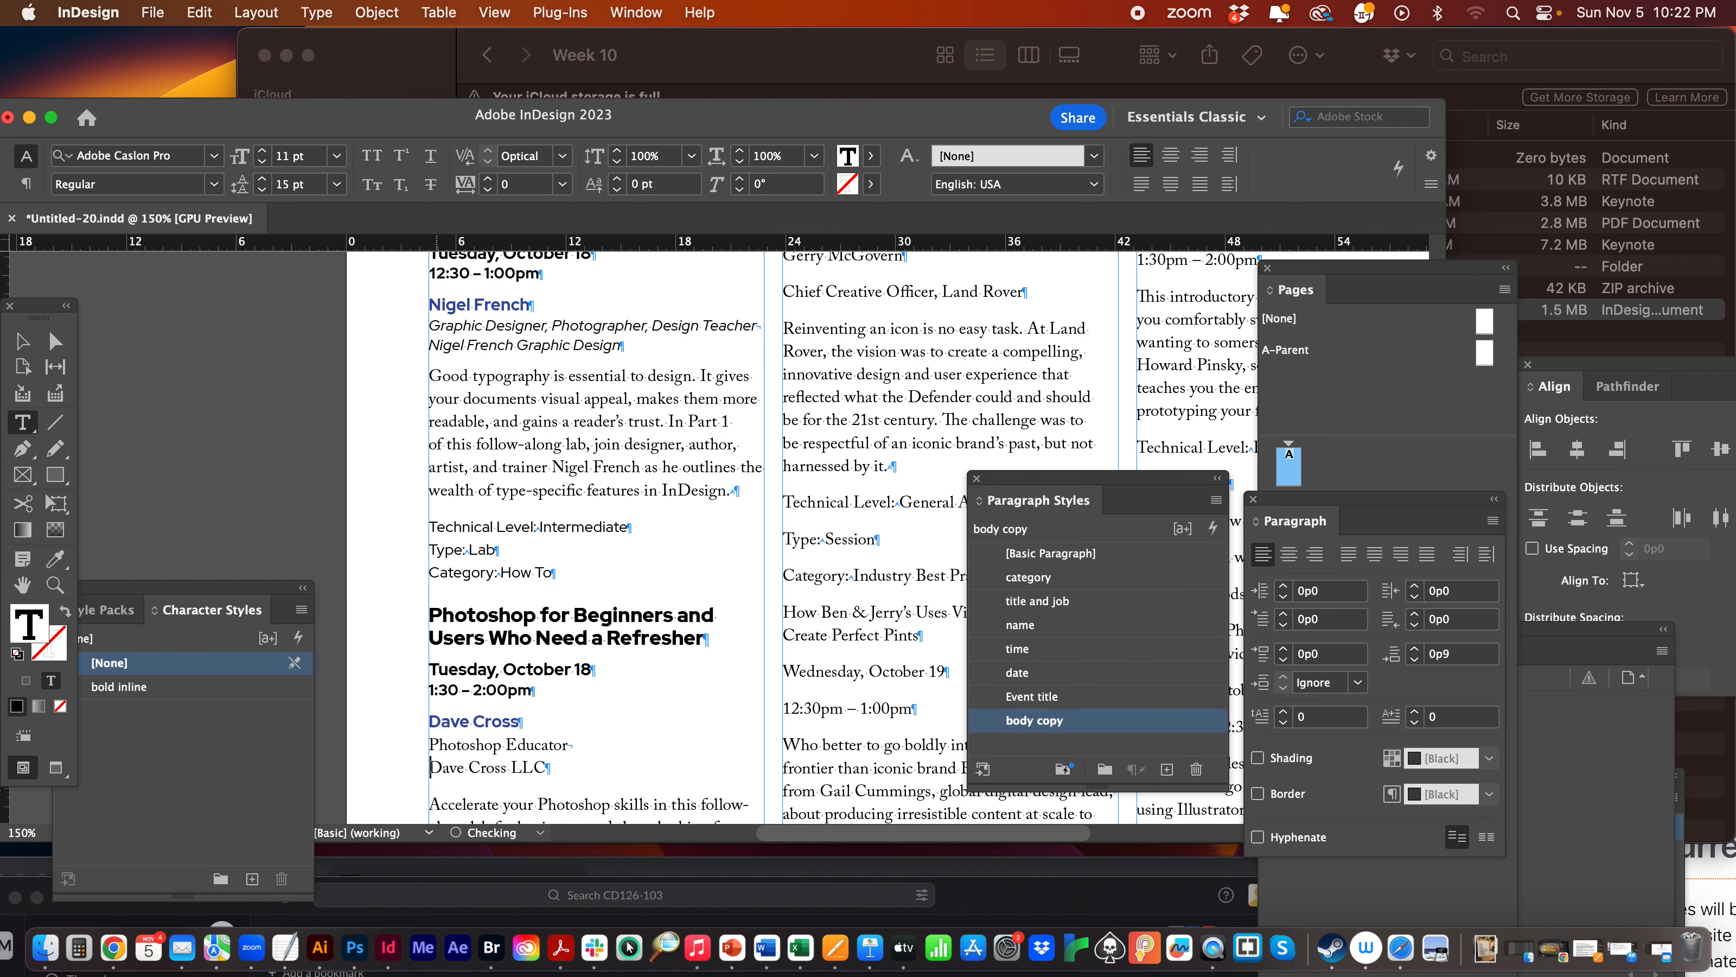
drag(439, 744, 555, 767)
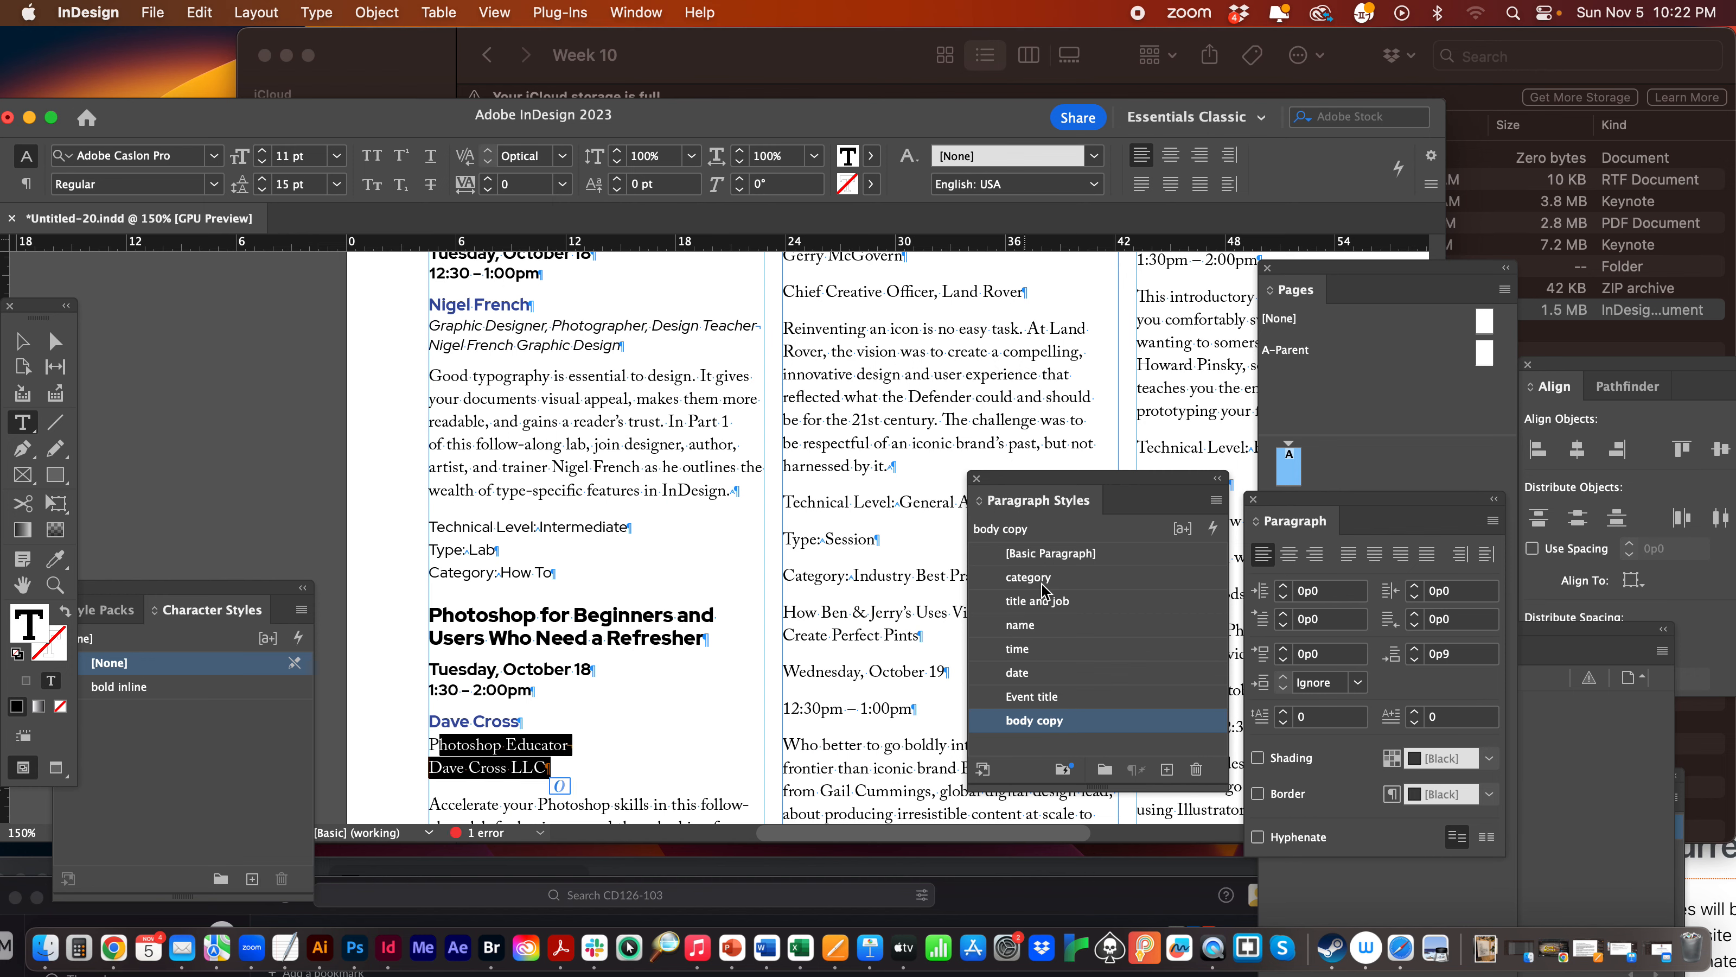
click(1037, 600)
click(698, 736)
Apply the "category" paragraph style to the Photoshop session's Technical Level, Type and Category lines.
scroll(697, 737, down, 3)
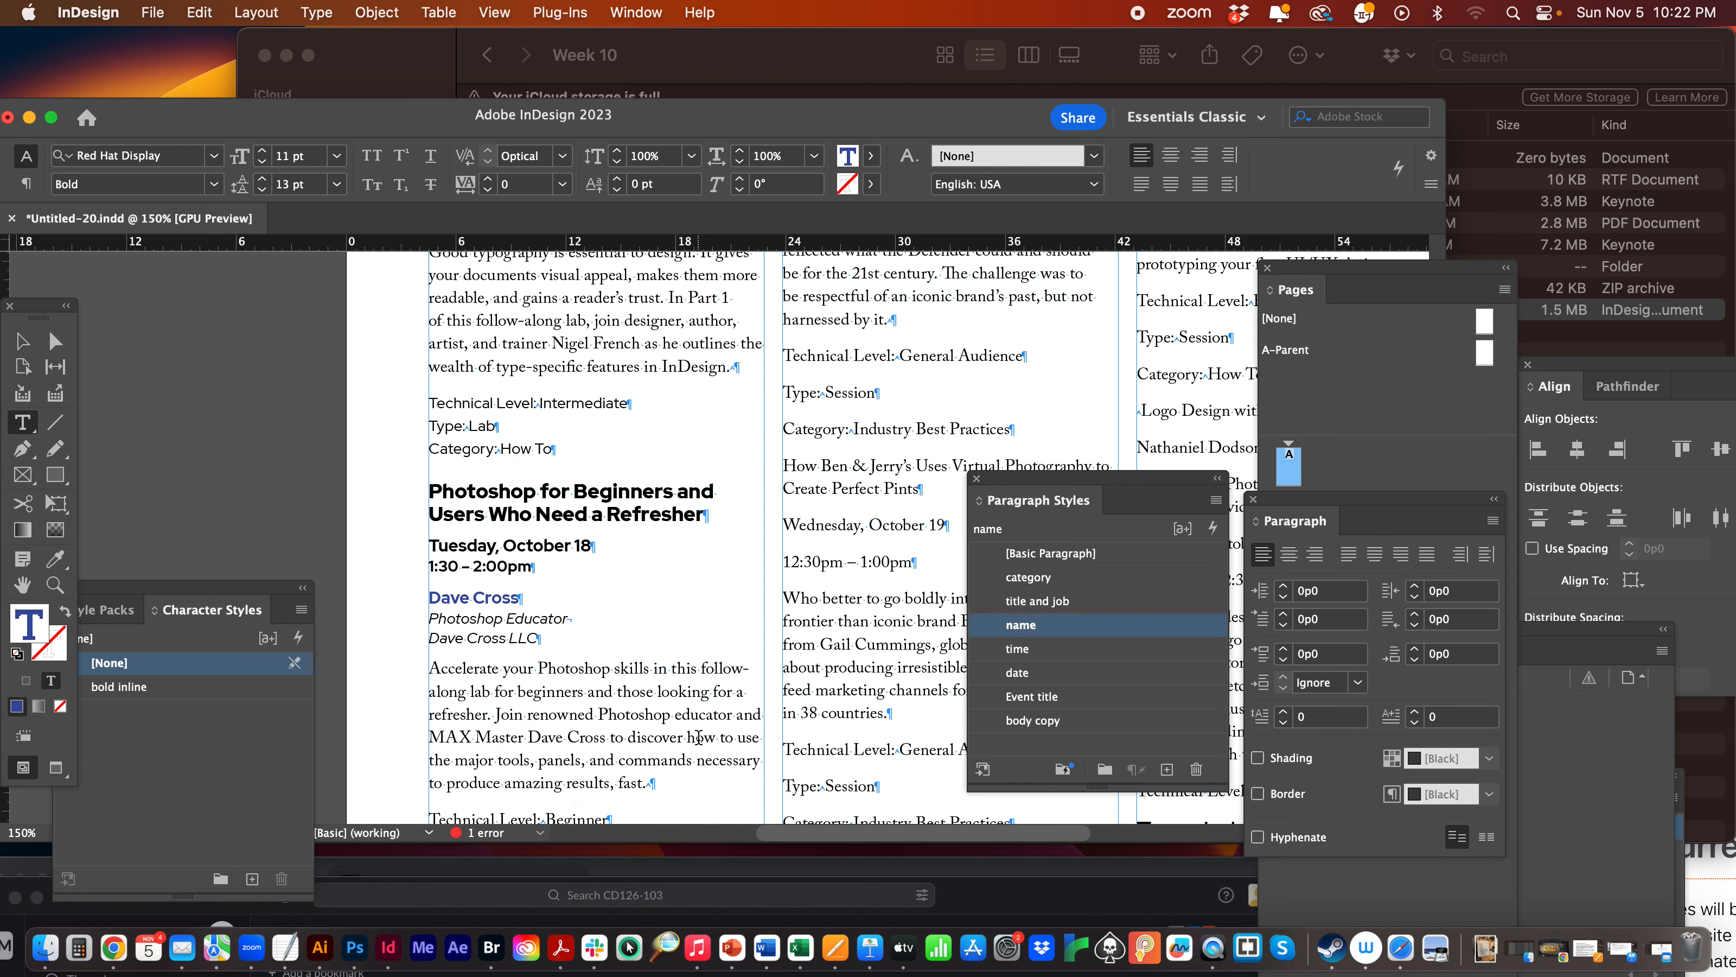
scroll(697, 737, down, 3)
scroll(435, 663, down, 1)
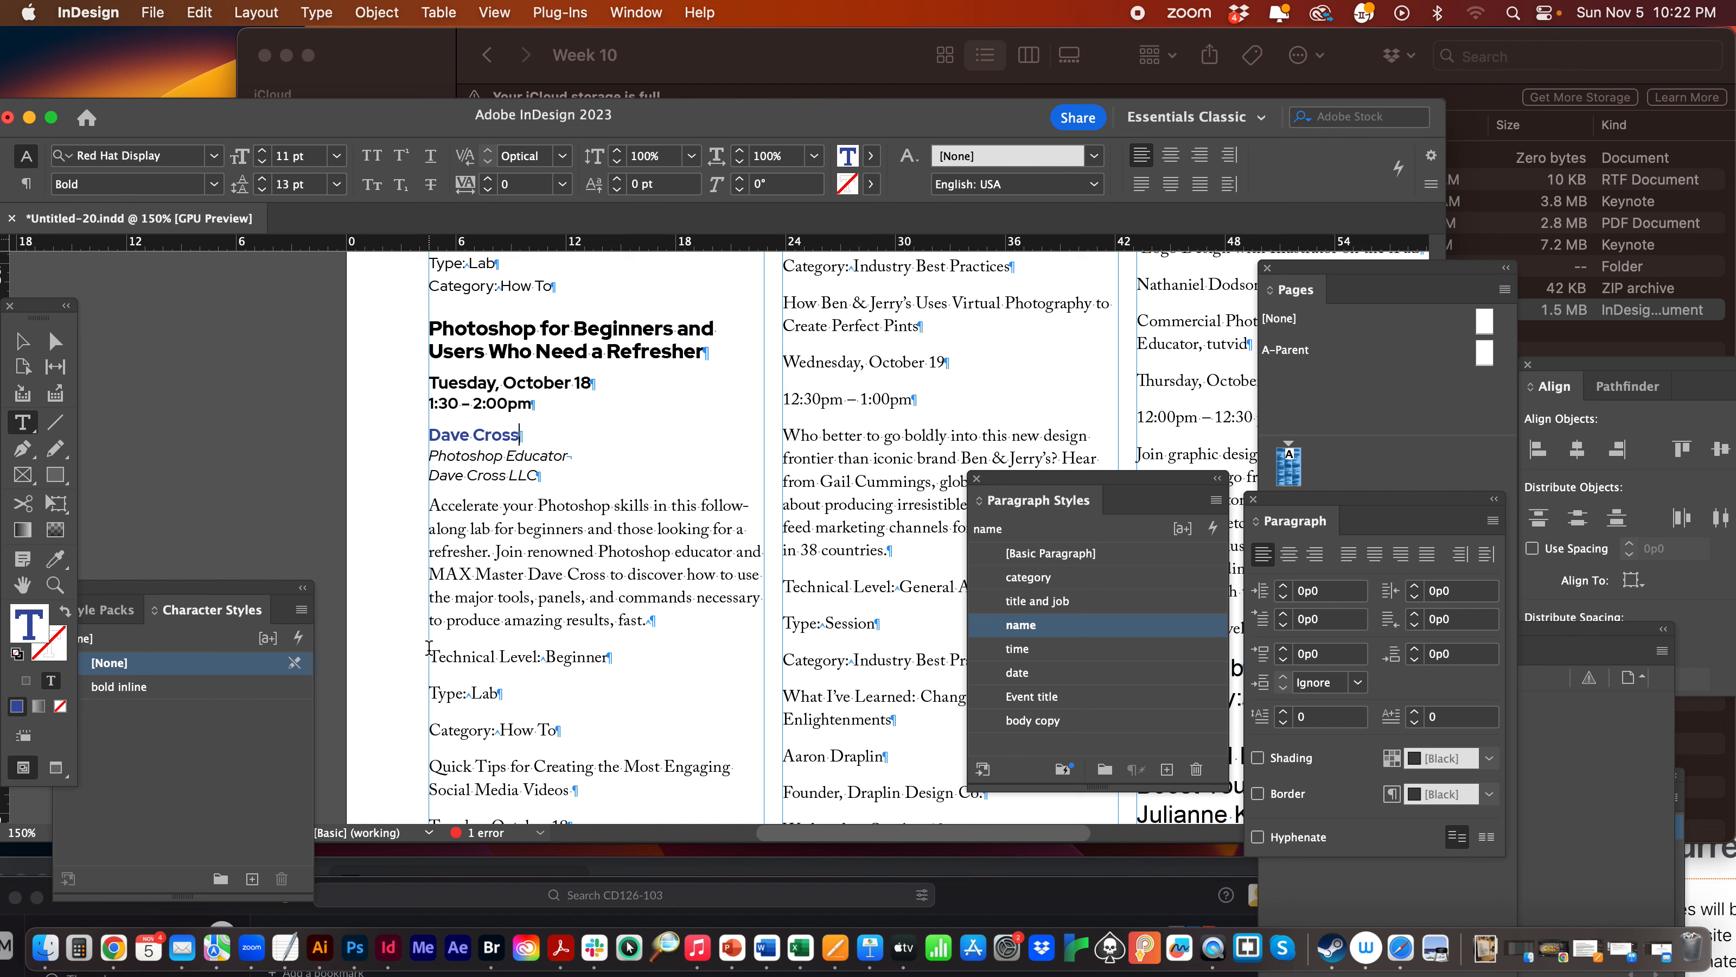
drag(429, 648, 574, 735)
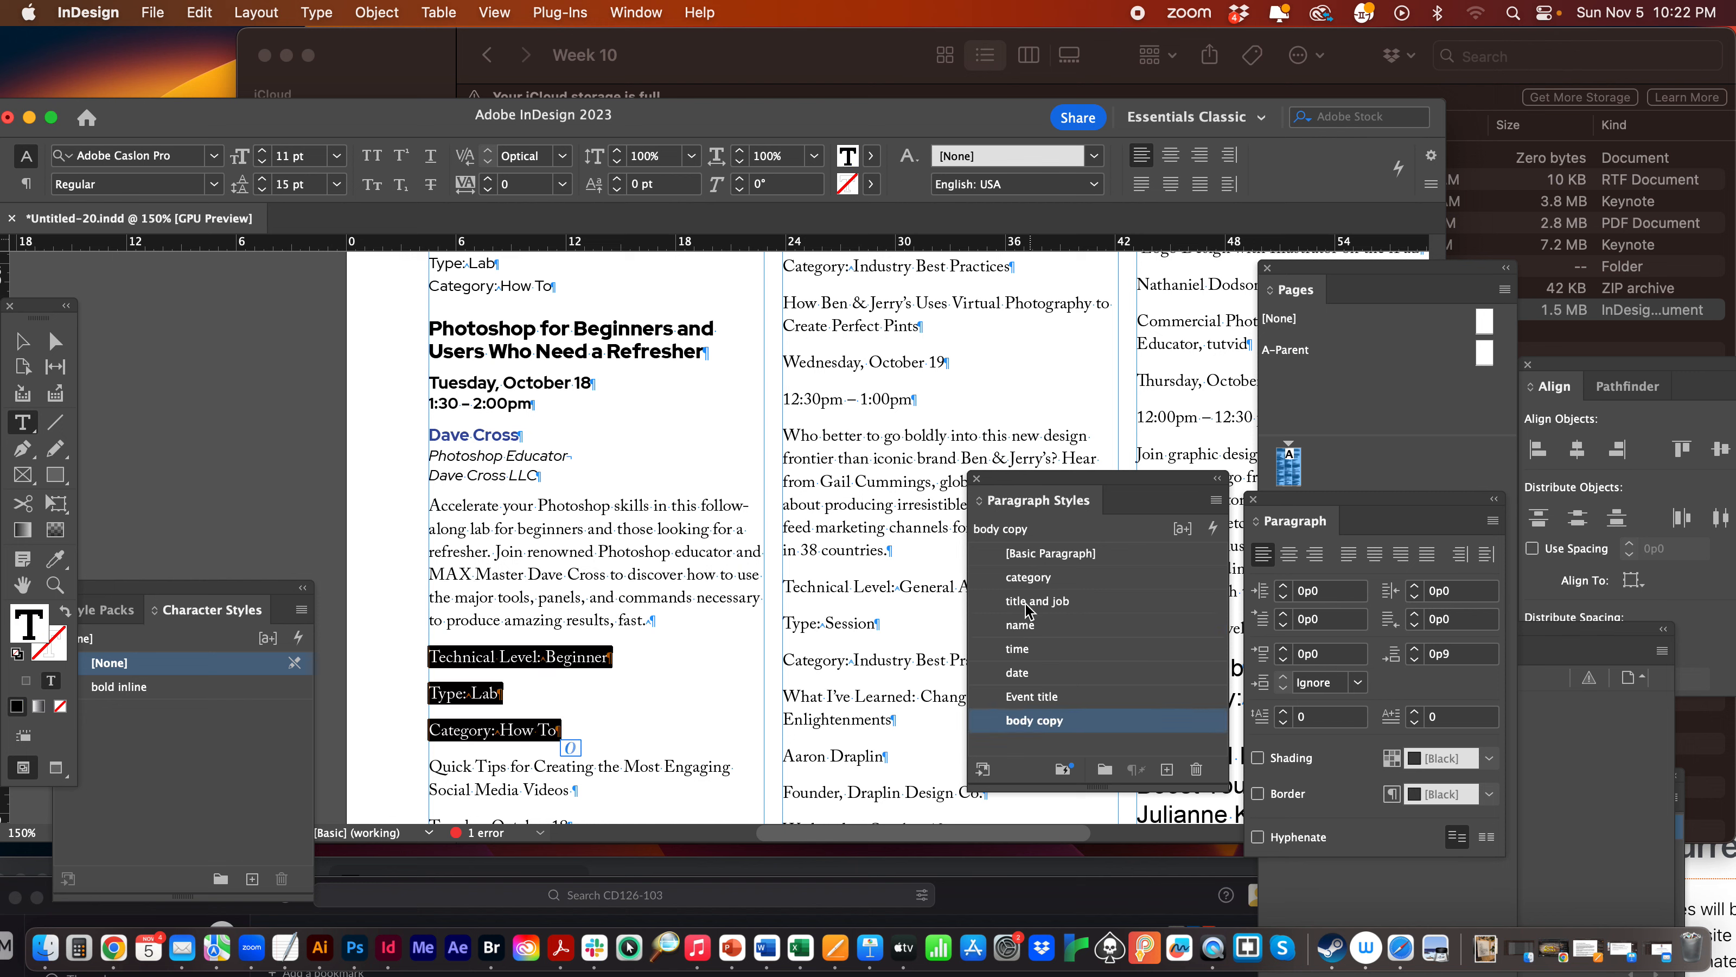
click(1029, 577)
click(676, 657)
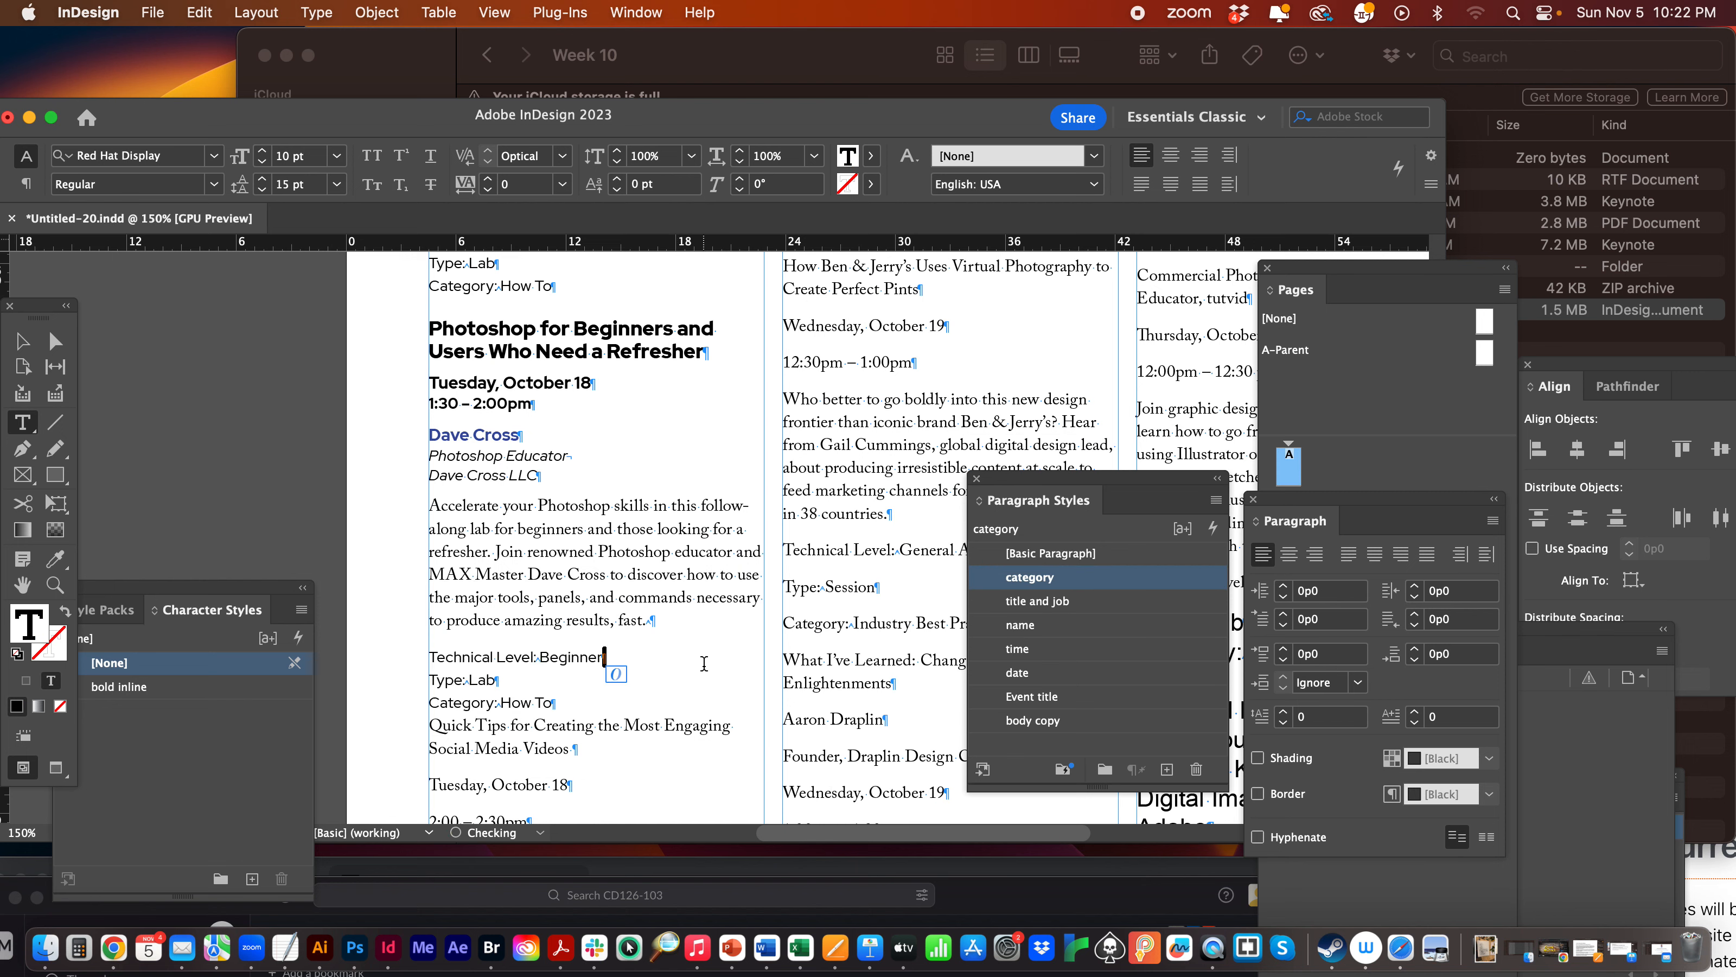
Apply the "Event title" style to the "Quick Tips for Creating the Most Engaging Social Media Videos" heading and move that style directly below [Basic Paragraph].
click(658, 722)
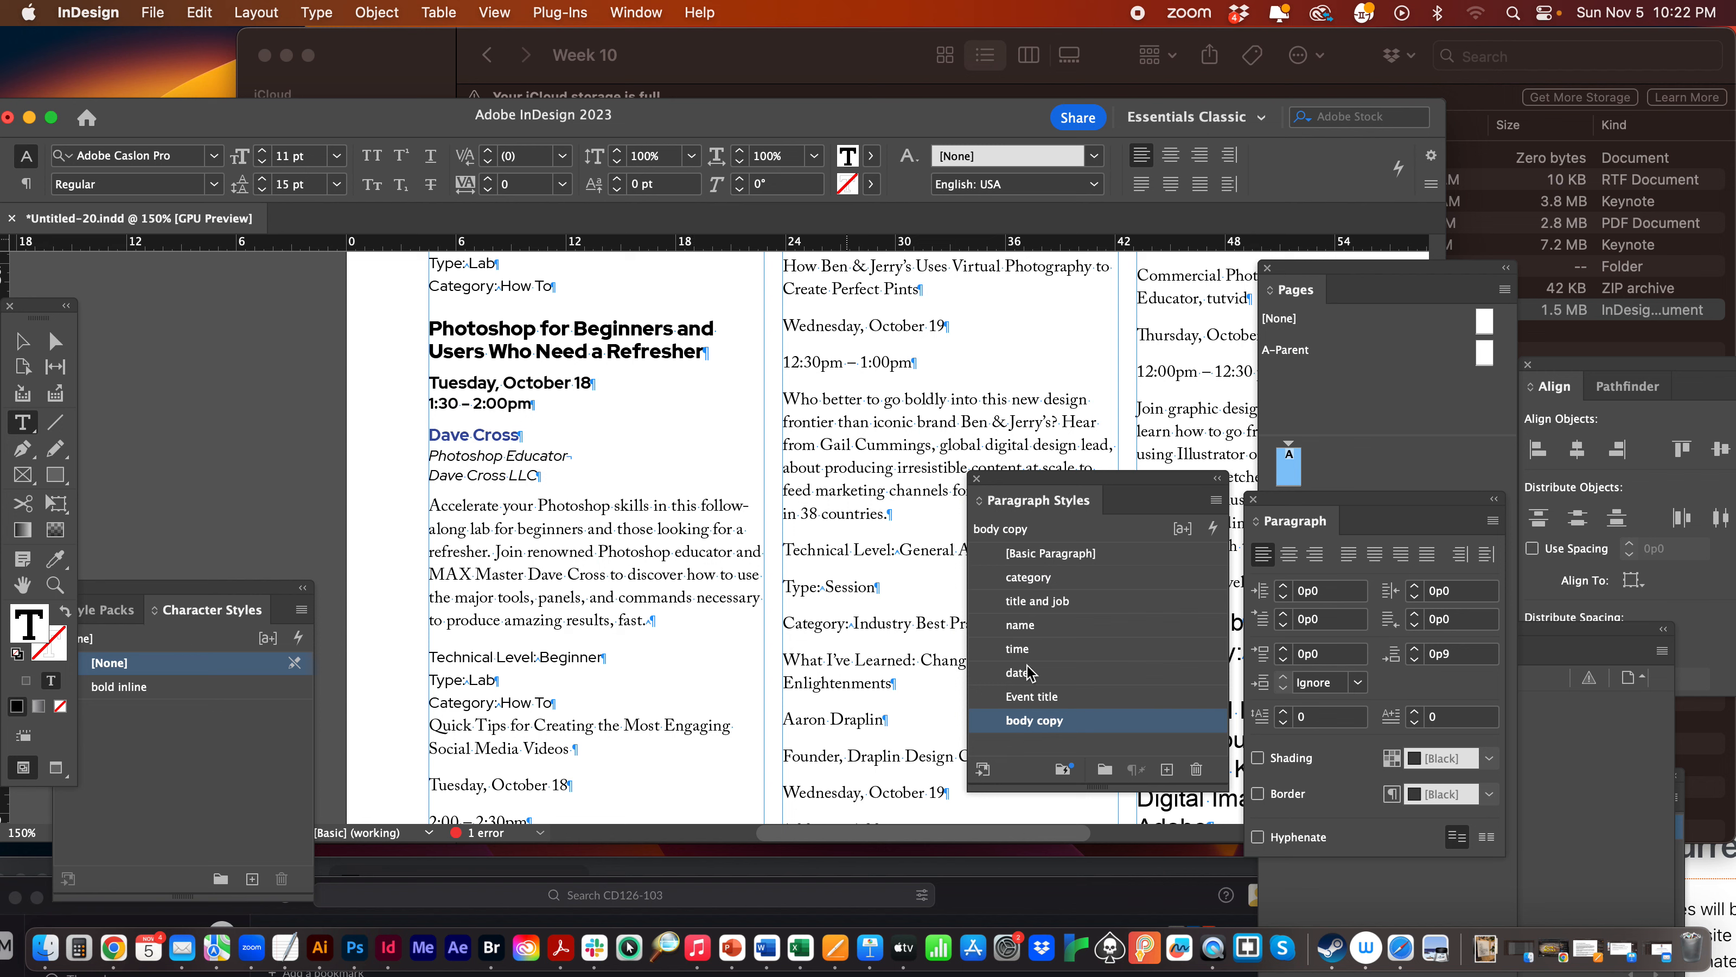
click(1032, 696)
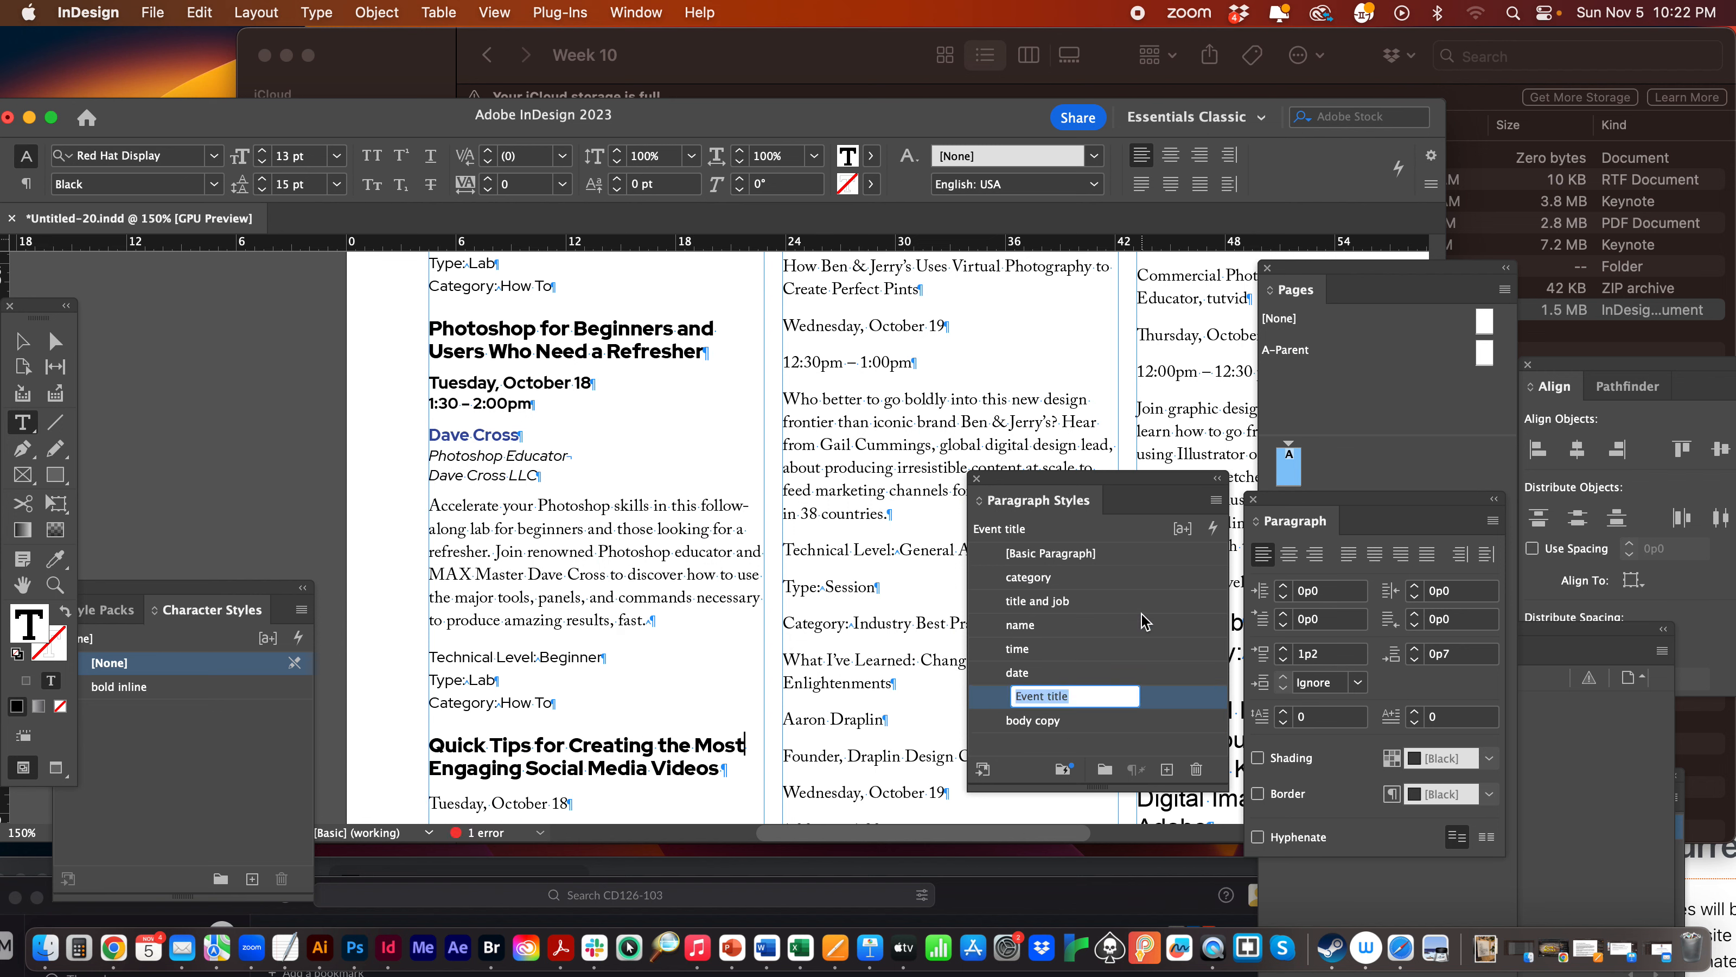
drag(1176, 705, 1155, 567)
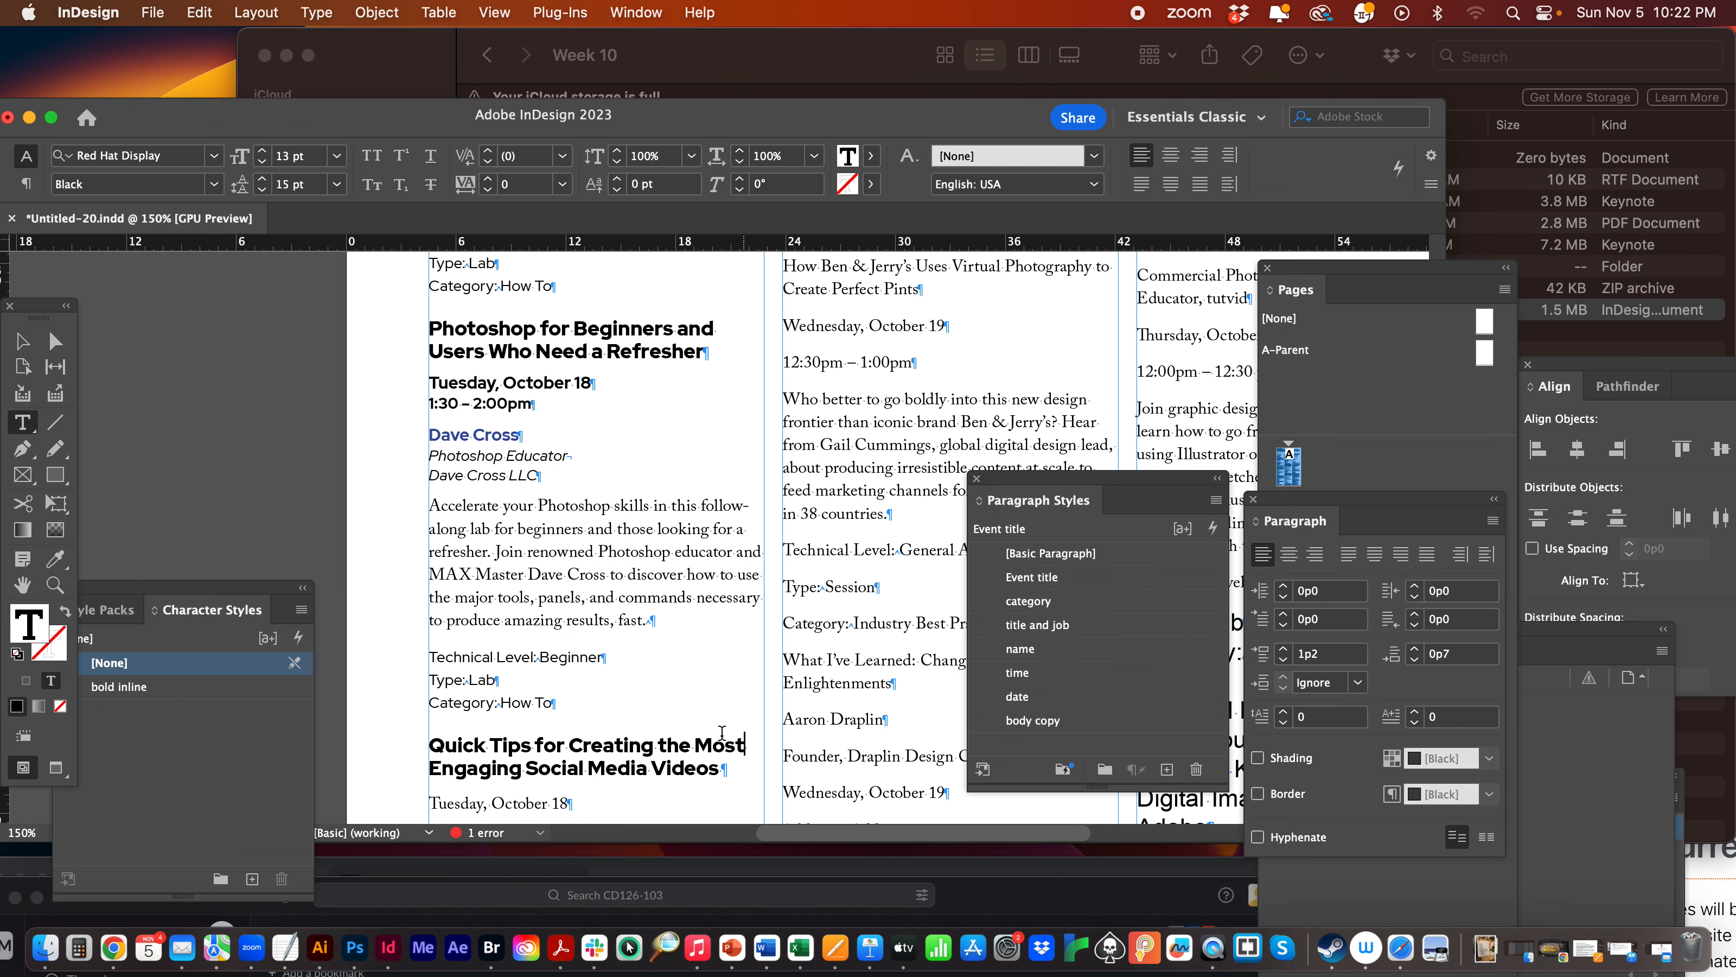
scroll(721, 732, up, 10)
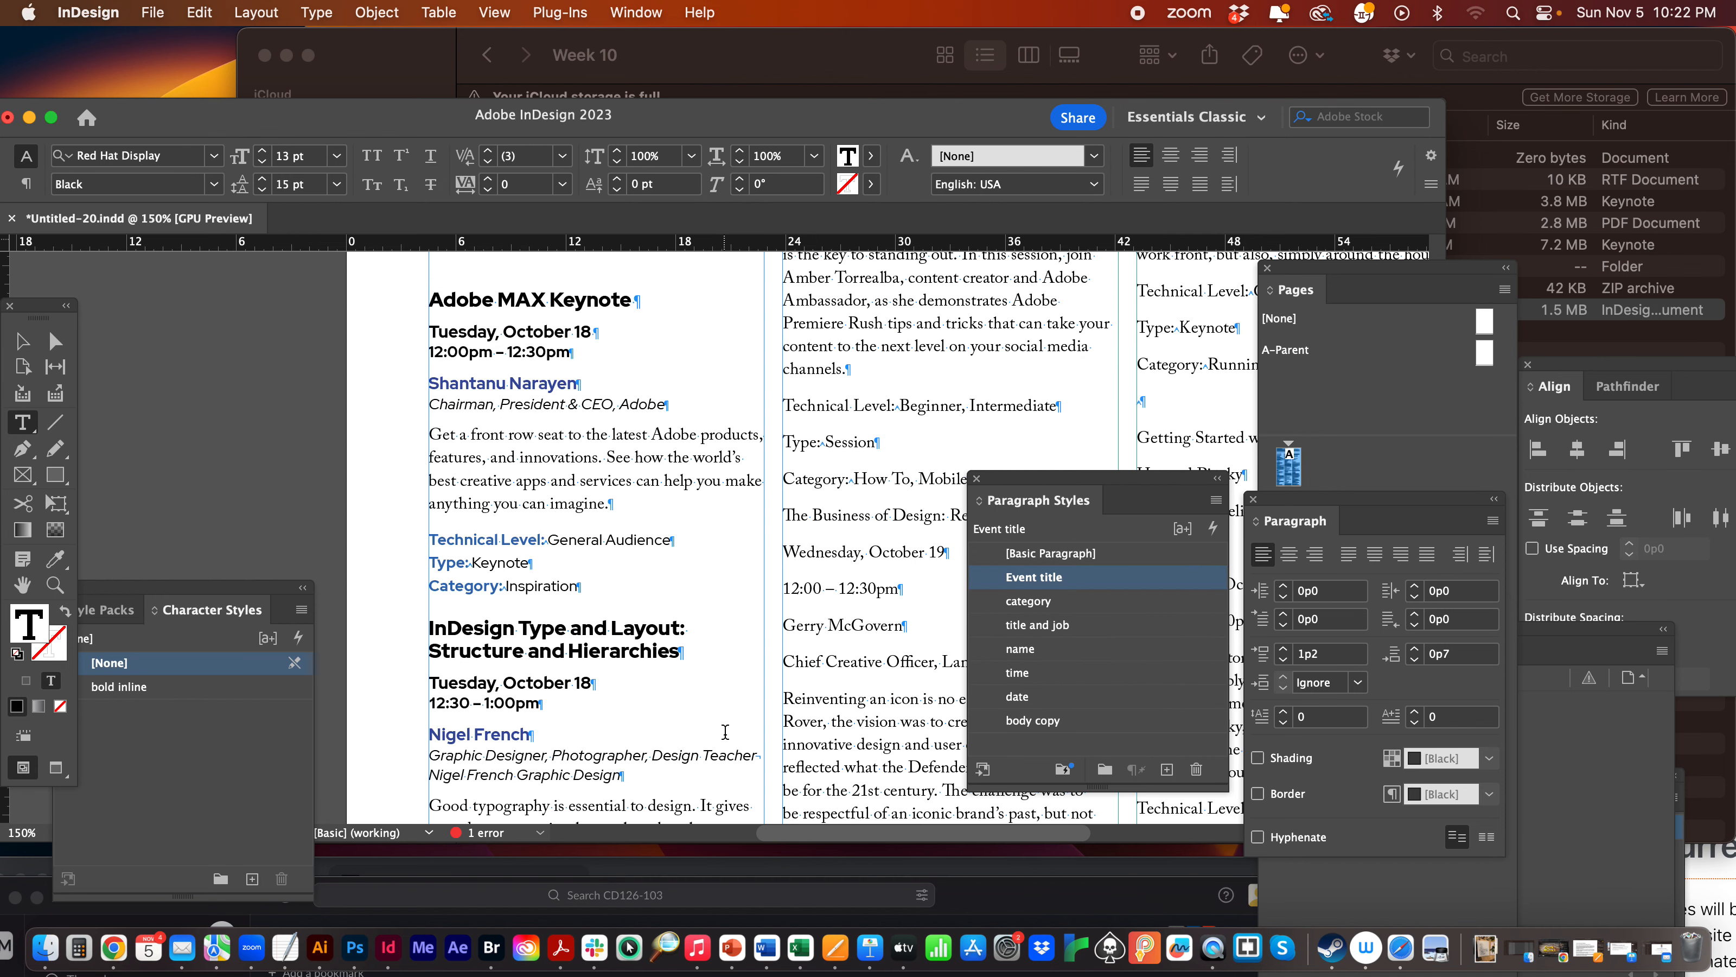